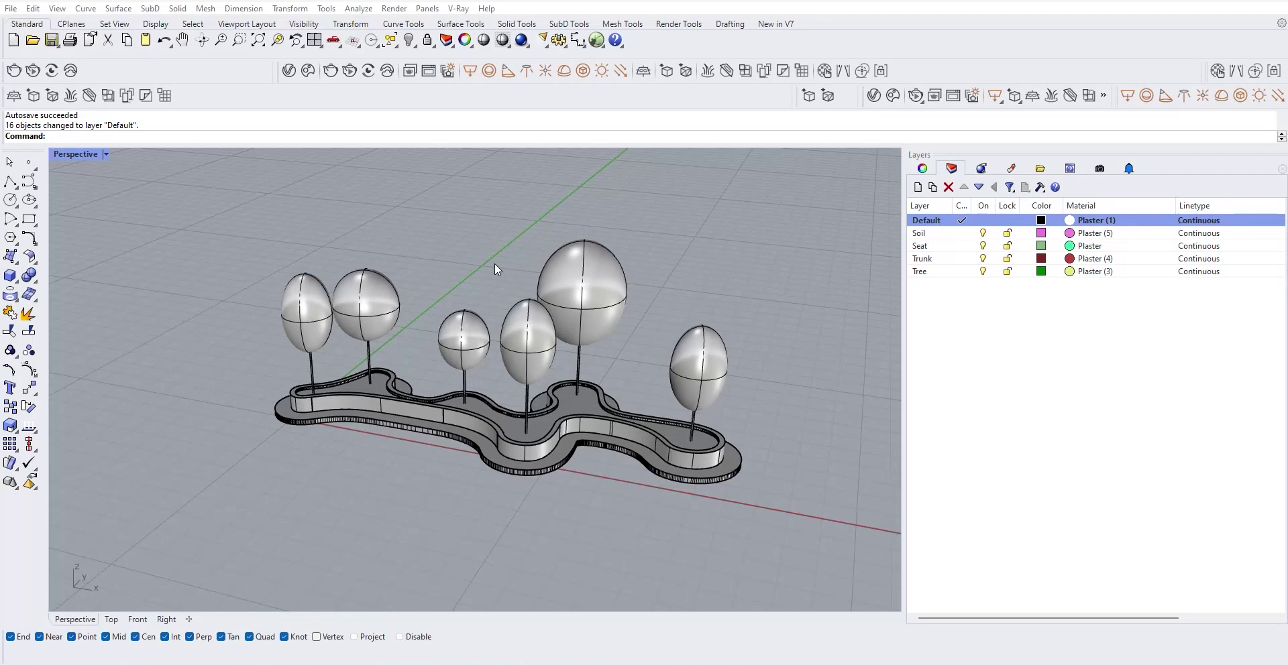
{"action": "right_click_drag", "start_coordinate": [515, 299], "coordinate": [477, 345]}
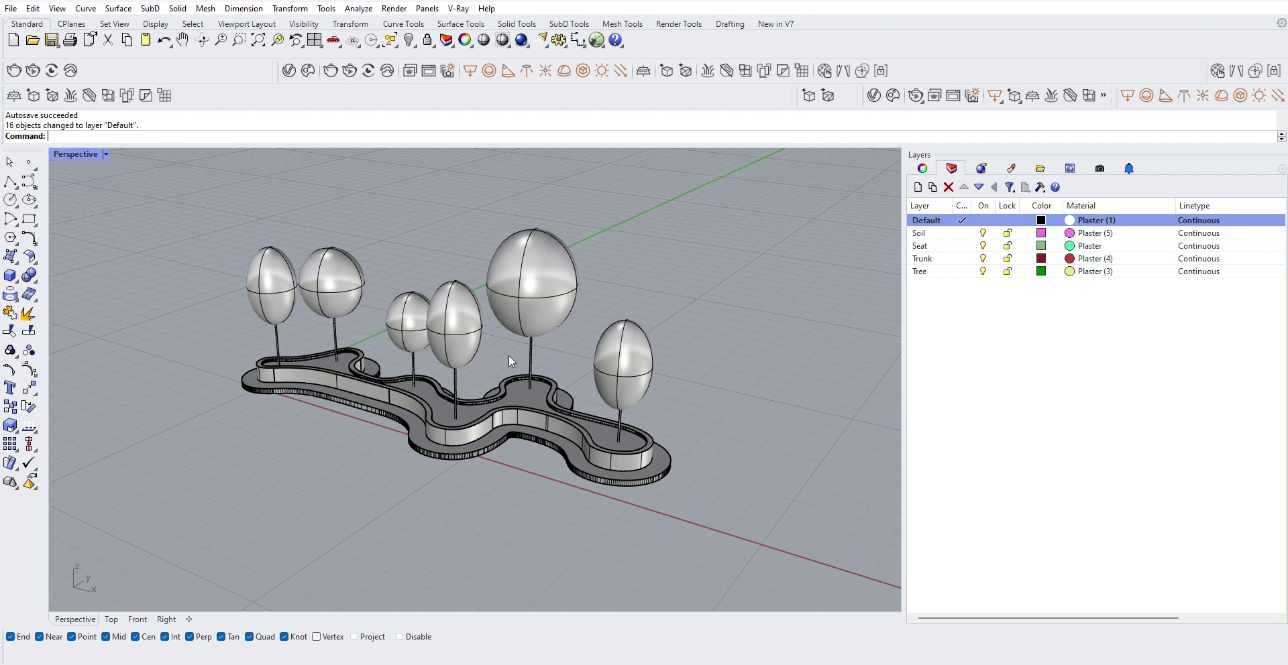
{"action": "right_click_drag", "start_coordinate": [485, 364], "coordinate": [517, 379]}
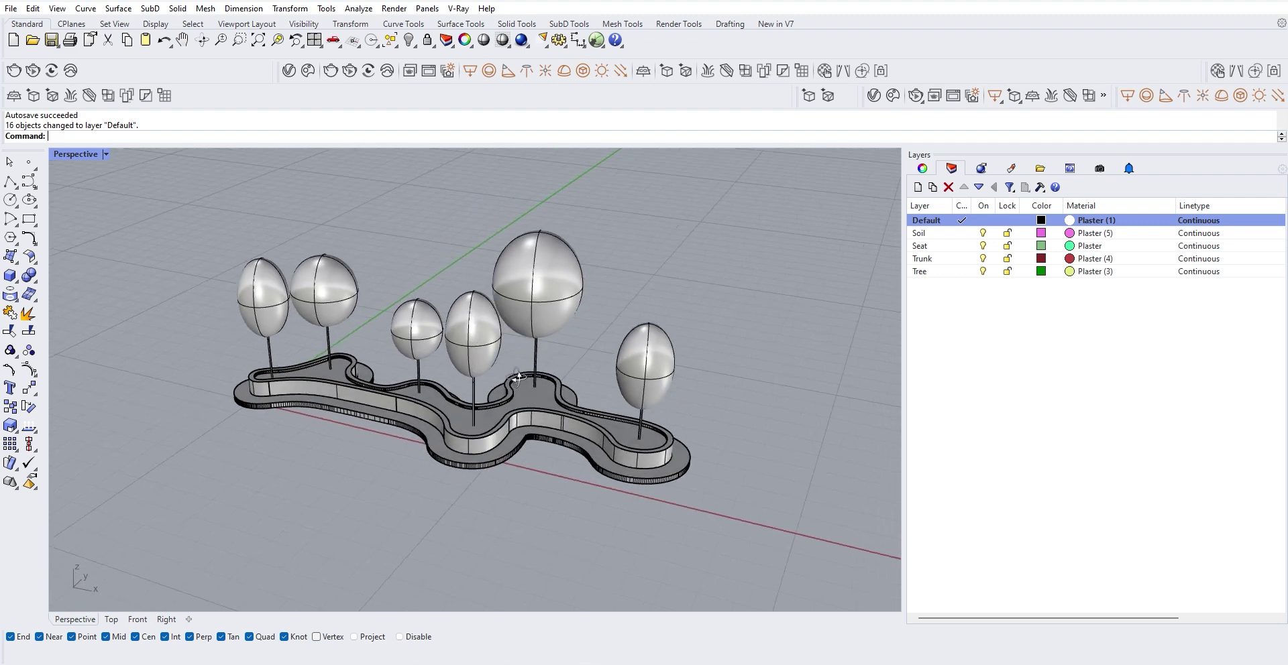
{"action": "left_click_drag", "start_coordinate": [192, 187], "coordinate": [783, 547]}
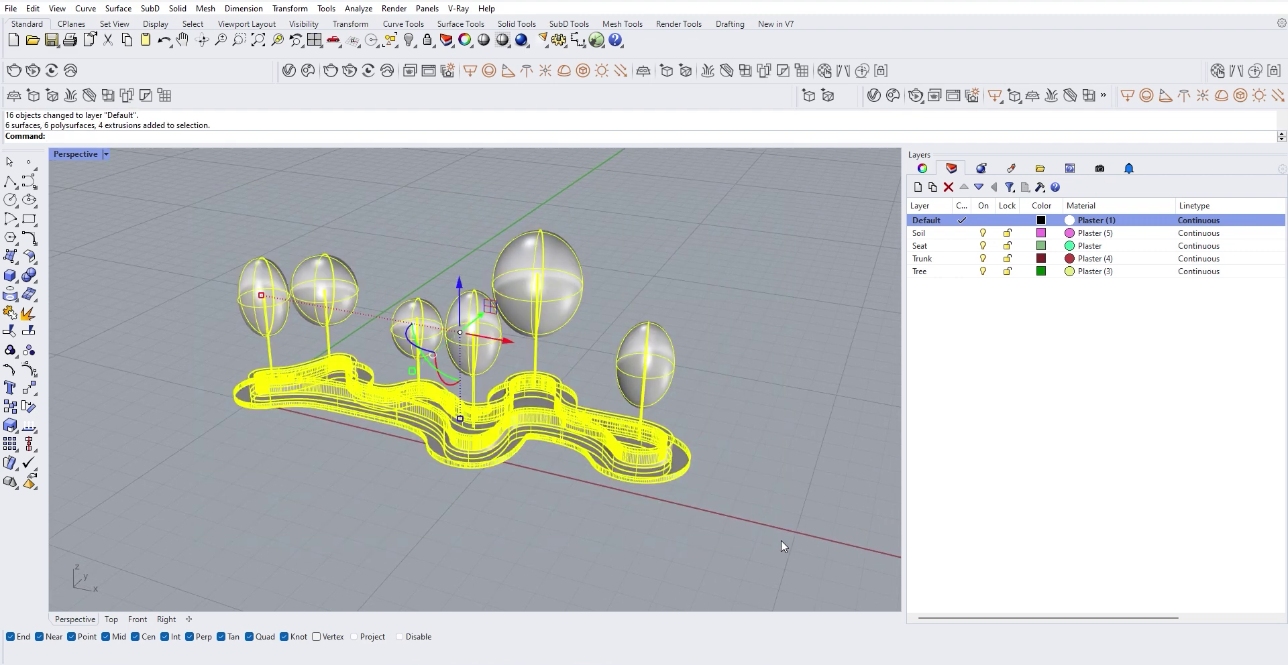
Select the six ellipsoid tree crowns and move them to the Tree layer
{"action": "right_click_drag", "start_coordinate": [656, 442], "coordinate": [704, 315]}
{"action": "left_click", "coordinate": [684, 297]}
{"action": "left_click", "coordinate": [576, 250], "text": "shift"}
{"action": "left_click", "coordinate": [522, 303], "text": "shift"}
{"action": "left_click", "coordinate": [439, 317], "text": "shift"}
{"action": "left_click", "coordinate": [306, 302], "text": "shift"}
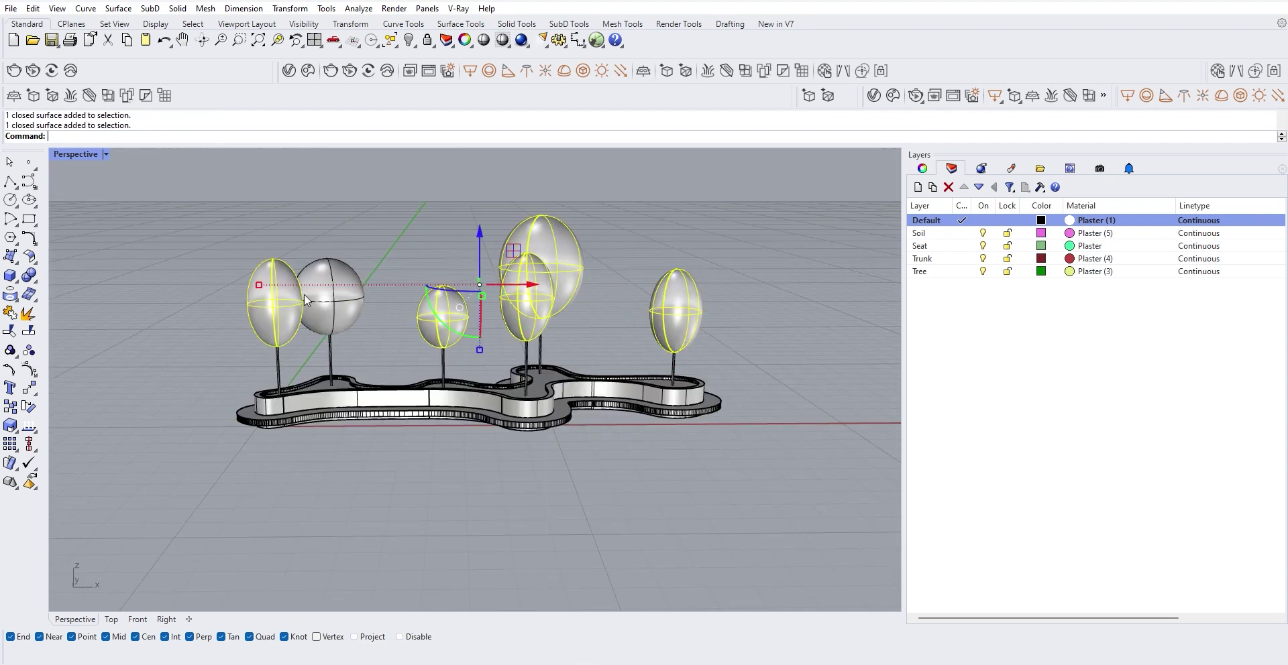
{"action": "left_click", "coordinate": [324, 311], "text": "shift"}
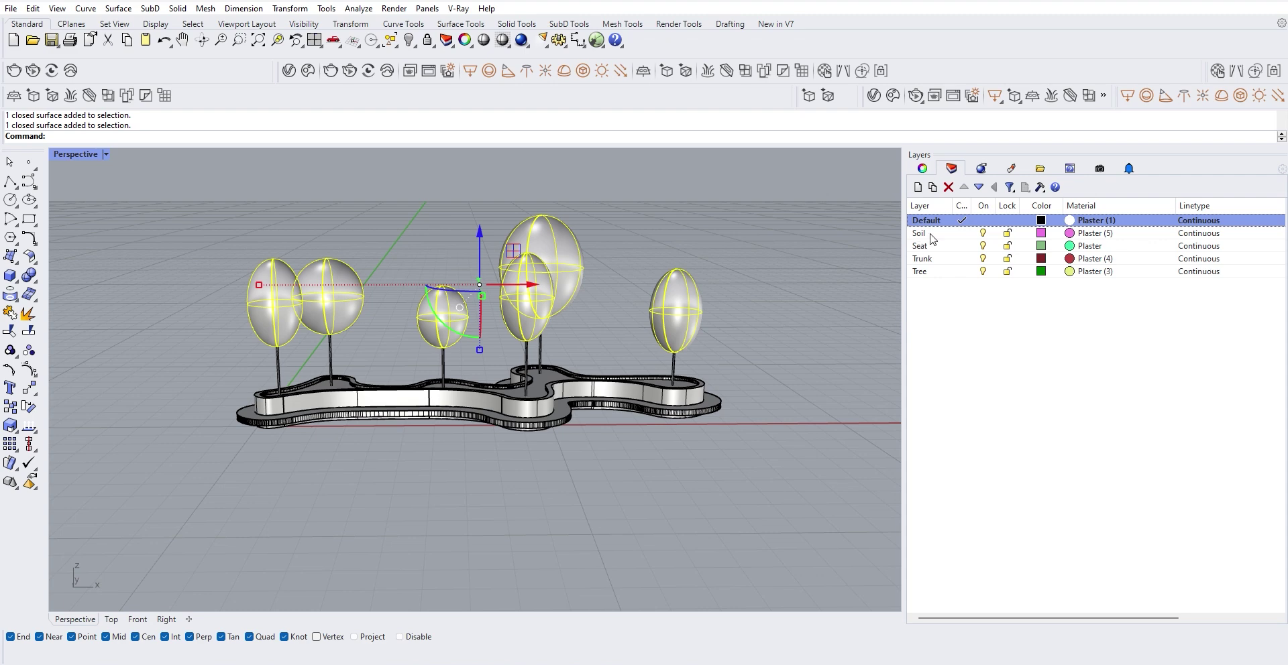
{"action": "right_click_drag", "start_coordinate": [633, 365], "coordinate": [575, 385]}
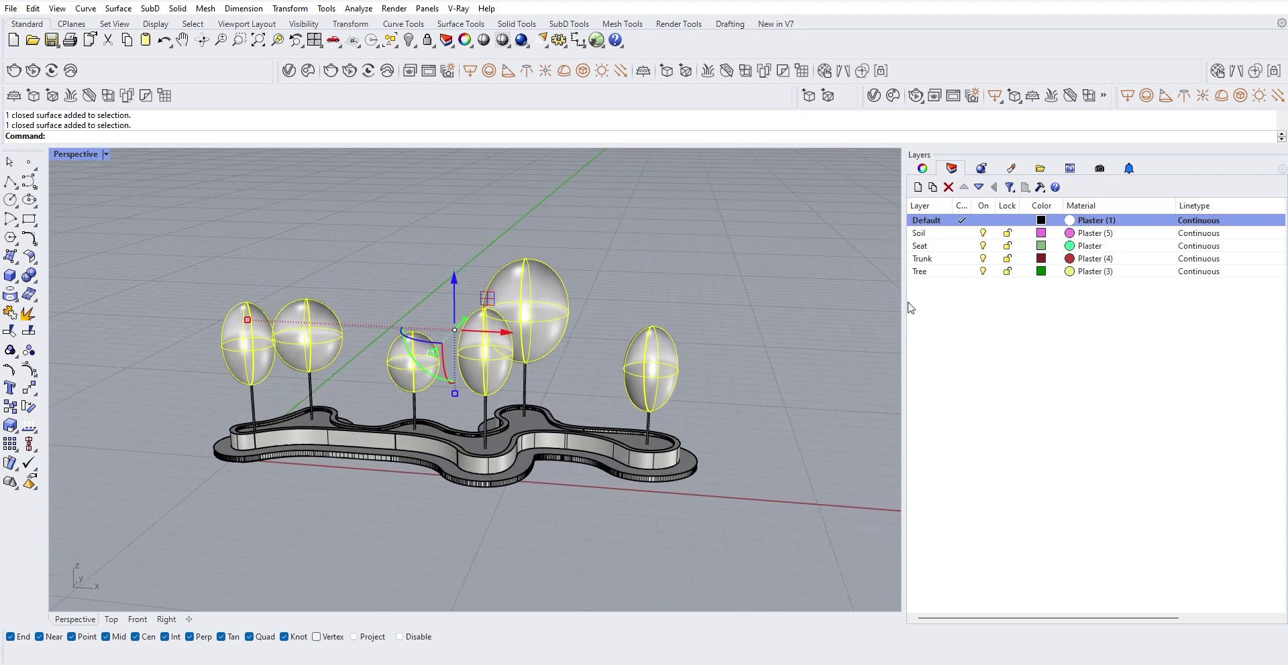
{"action": "right_click", "coordinate": [937, 277]}
{"action": "left_click", "coordinate": [972, 512]}
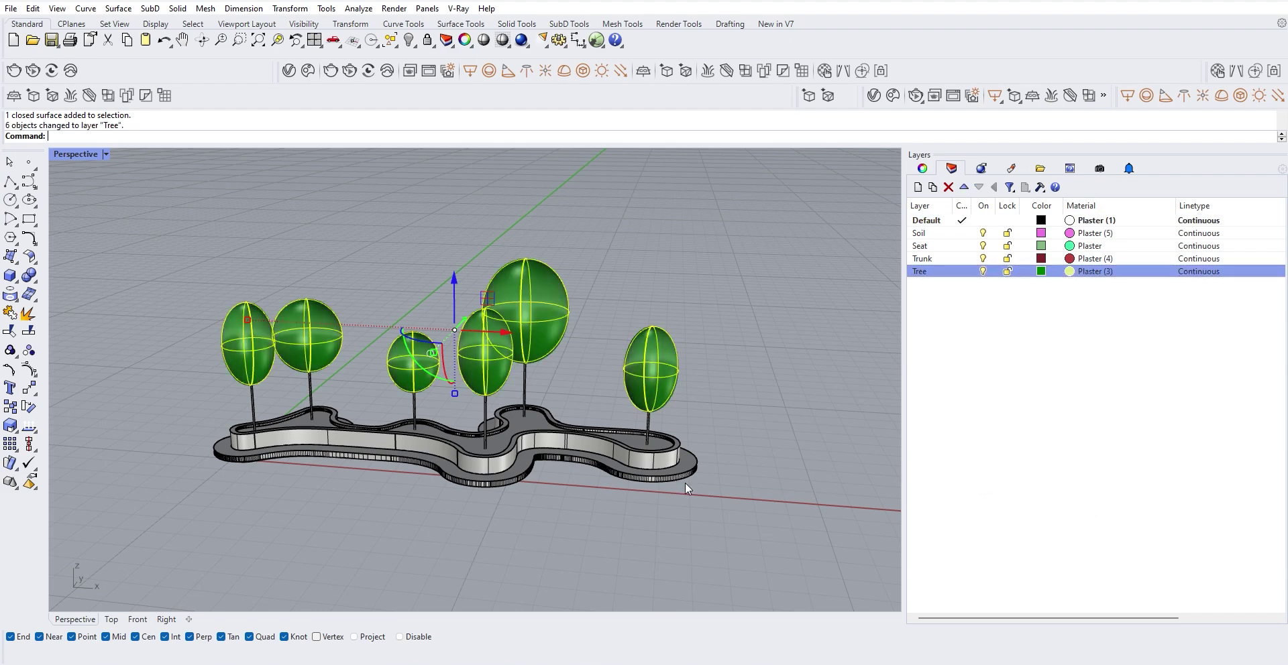
Select the six tree trunks in a side view and move them to the Trunk layer
{"action": "right_click_drag", "start_coordinate": [578, 494], "coordinate": [599, 465]}
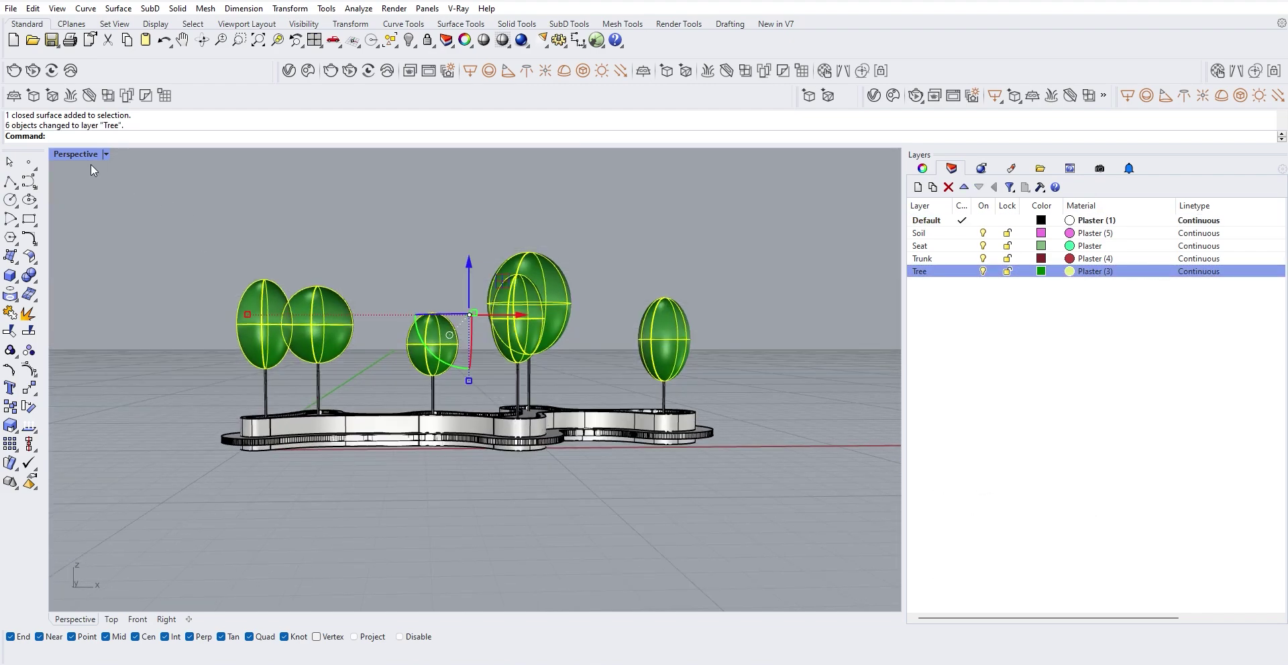
{"action": "double_click", "coordinate": [73, 154]}
{"action": "left_click_drag", "start_coordinate": [804, 515], "coordinate": [637, 500]}
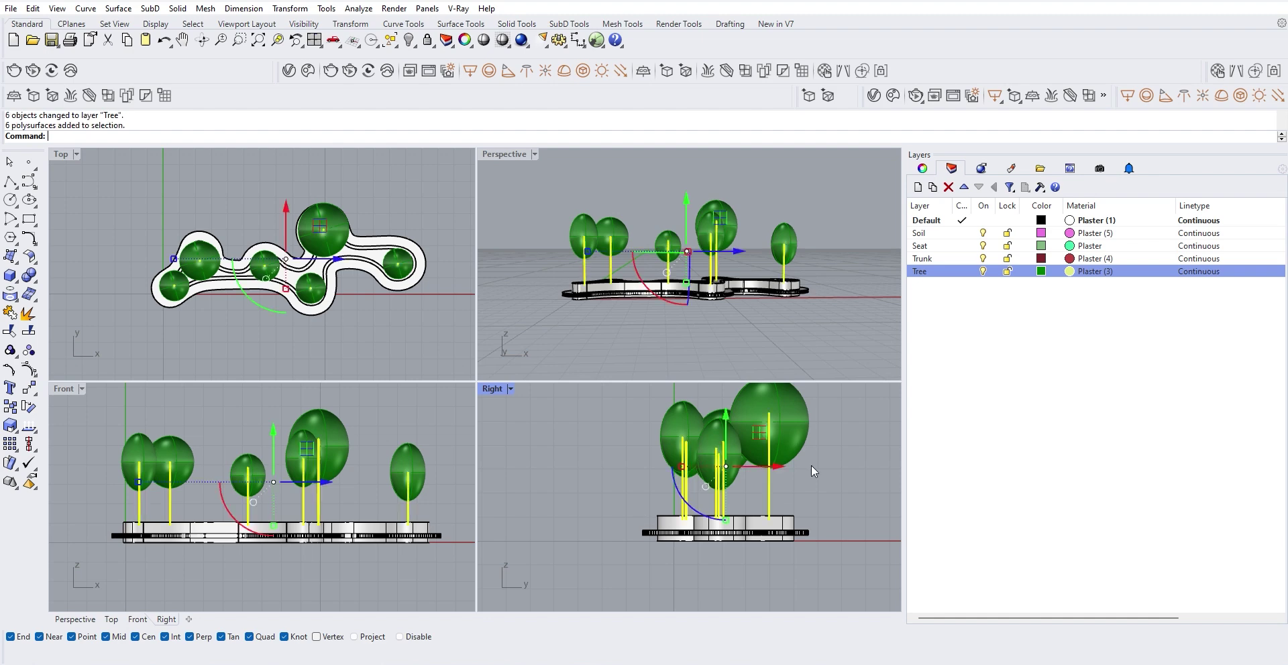
{"action": "right_click", "coordinate": [939, 259]}
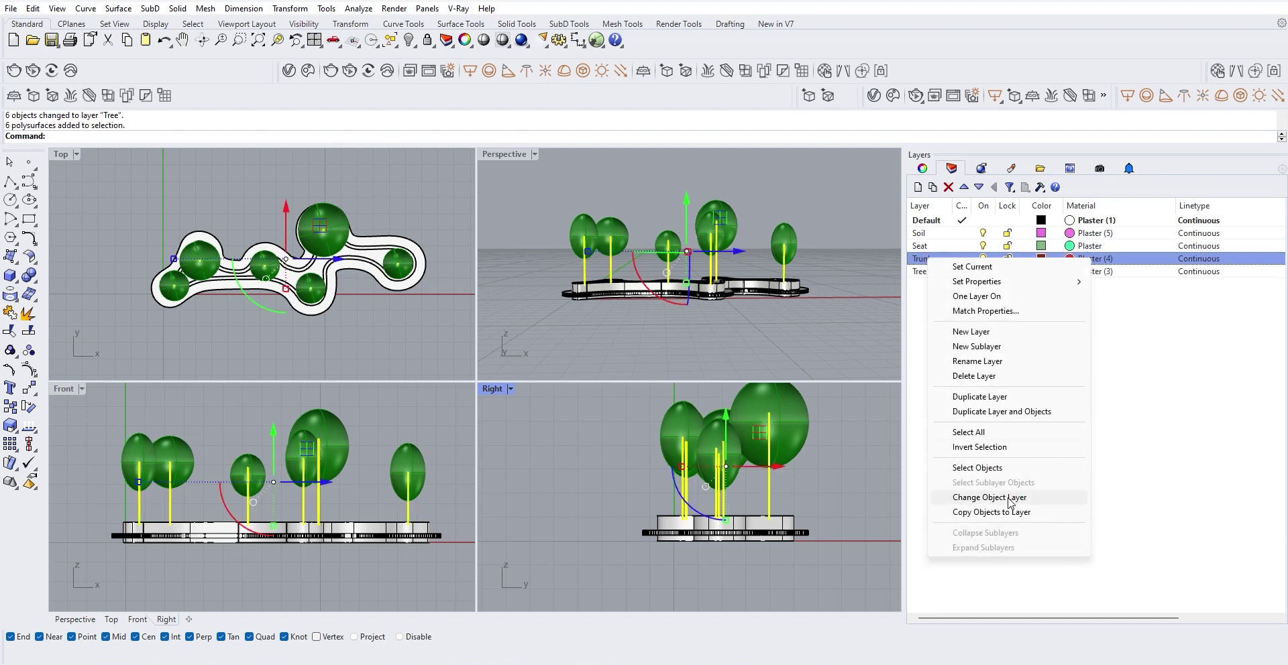
{"action": "left_click", "coordinate": [974, 496]}
Select the planter wall and seating extrusions, excluding the soil, and move them to the Seat layer
{"action": "right_click_drag", "start_coordinate": [700, 322], "coordinate": [693, 305]}
{"action": "left_click", "coordinate": [751, 348]}
{"action": "scroll", "coordinate": [726, 316], "scroll_direction": "up", "scroll_amount": 6}
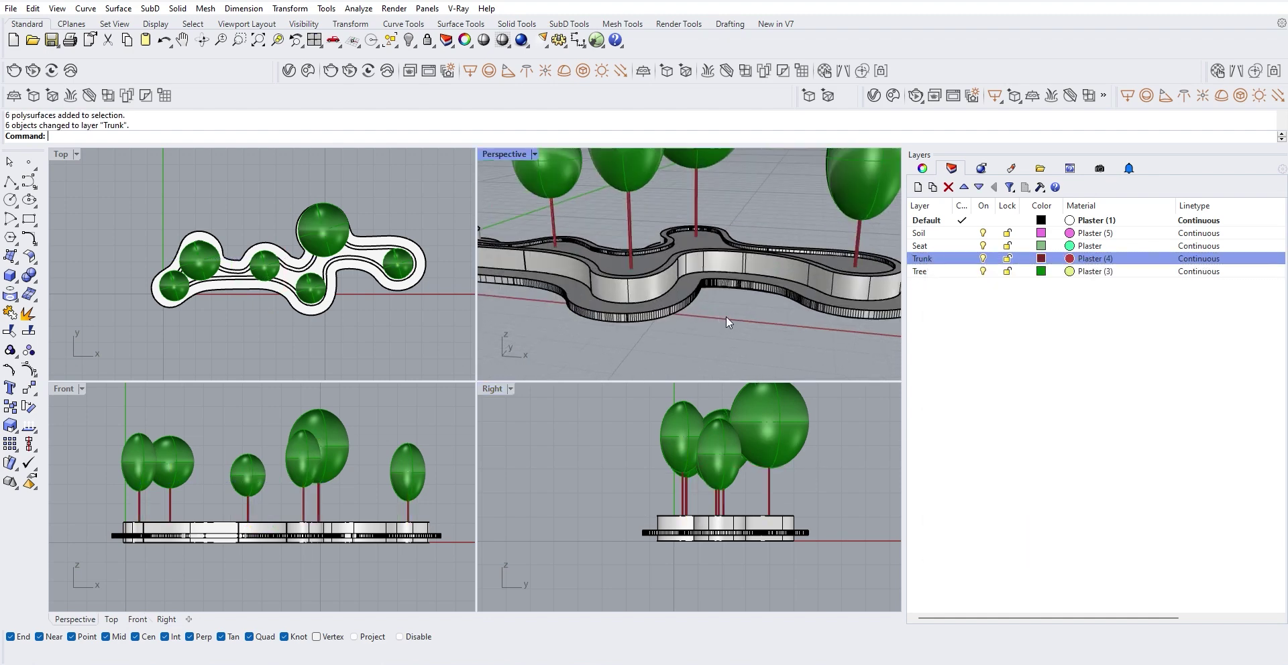
{"action": "left_click", "coordinate": [678, 282]}
{"action": "left_click", "coordinate": [679, 285], "text": "shift"}
{"action": "right_click_drag", "start_coordinate": [679, 285], "coordinate": [622, 267]}
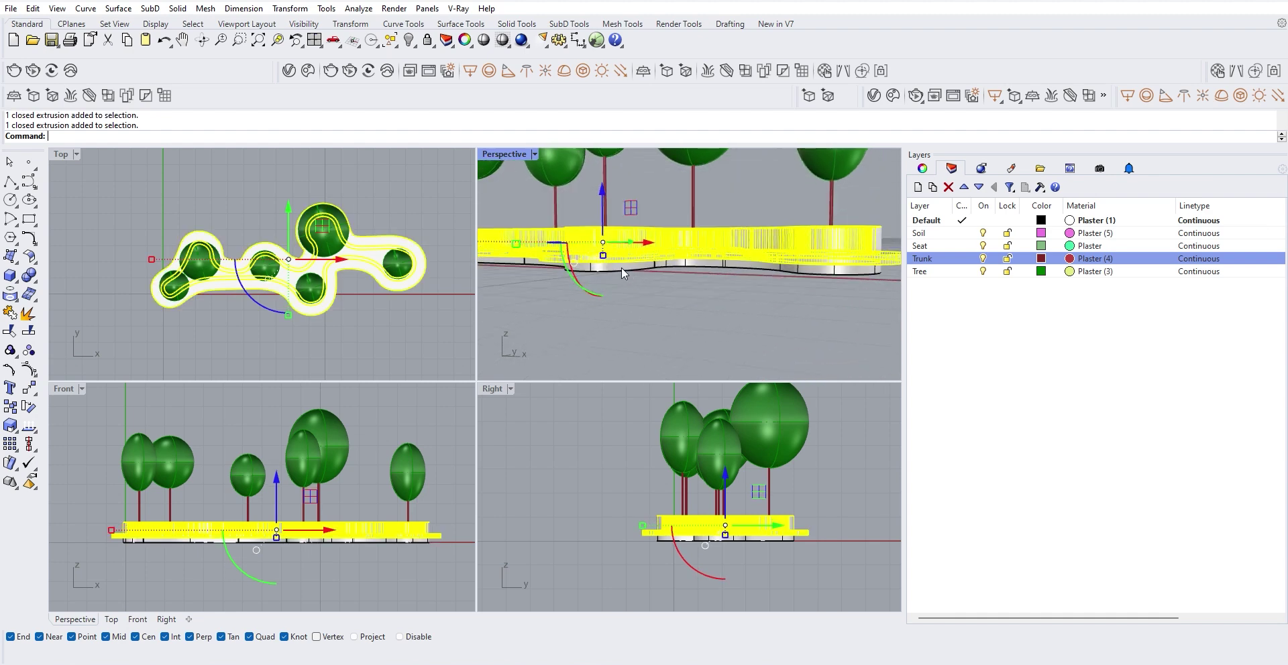
{"action": "right_click", "coordinate": [944, 246]}
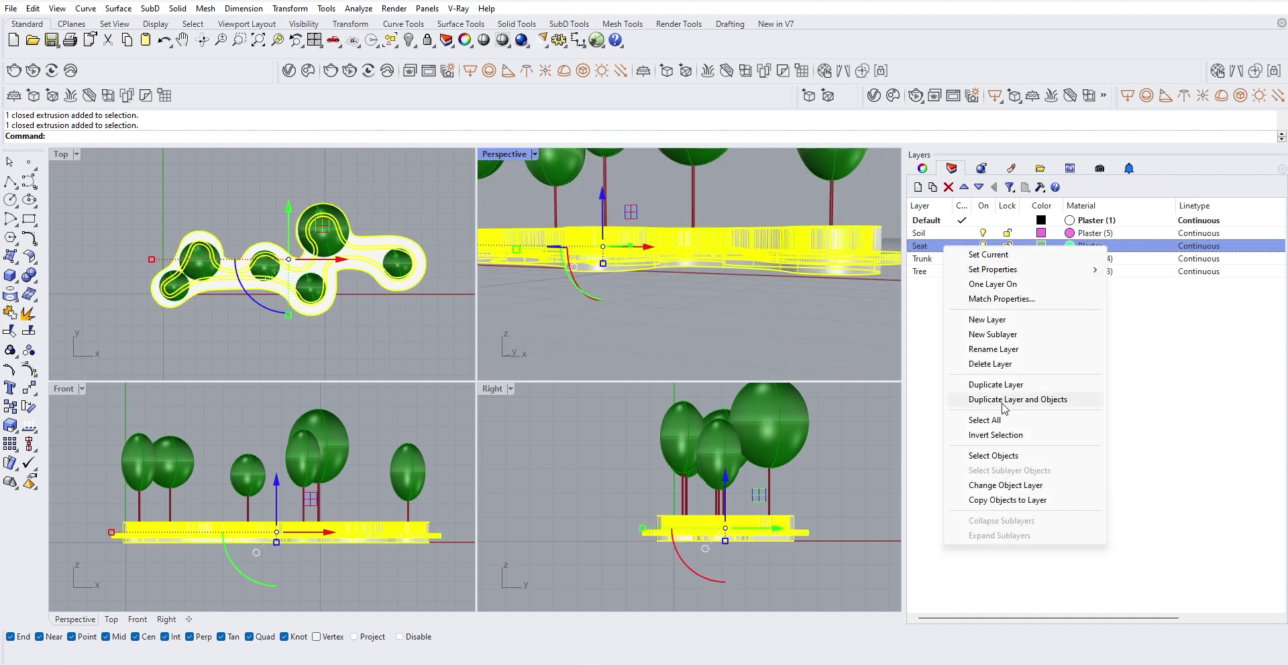
{"action": "left_click", "coordinate": [1007, 485]}
Move the infill surface inside the planter to the Soil layer
{"action": "right_click_drag", "start_coordinate": [631, 242], "coordinate": [631, 285]}
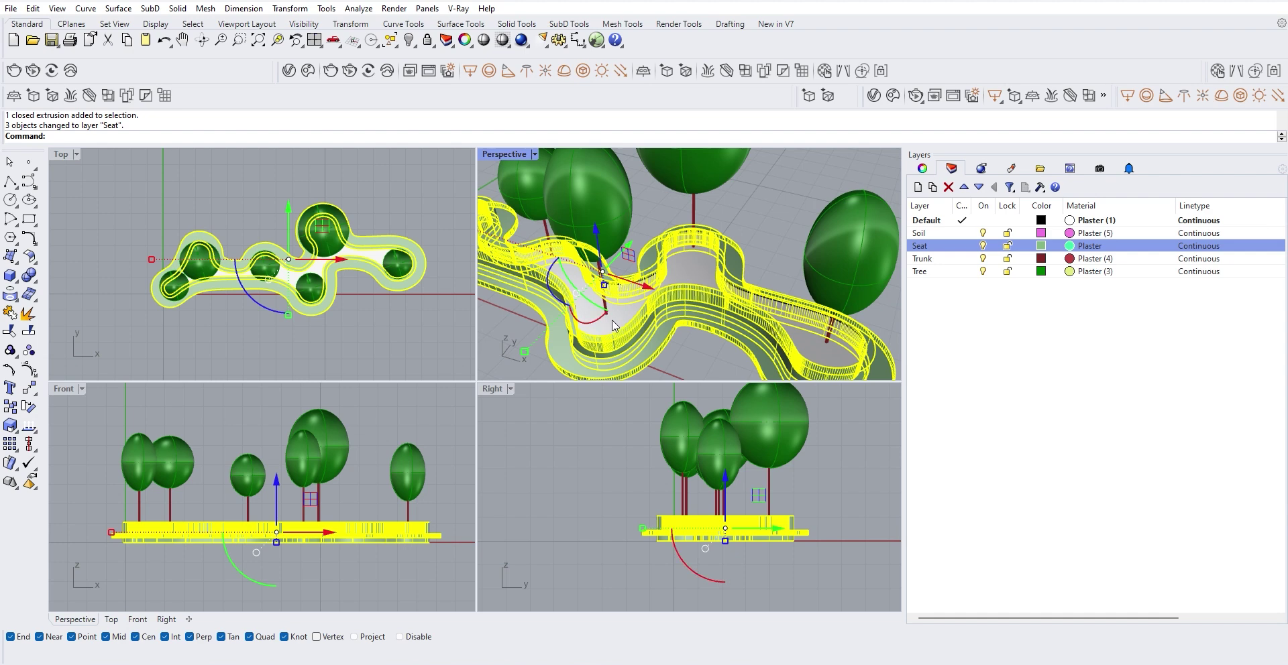
{"action": "right_click", "coordinate": [936, 235]}
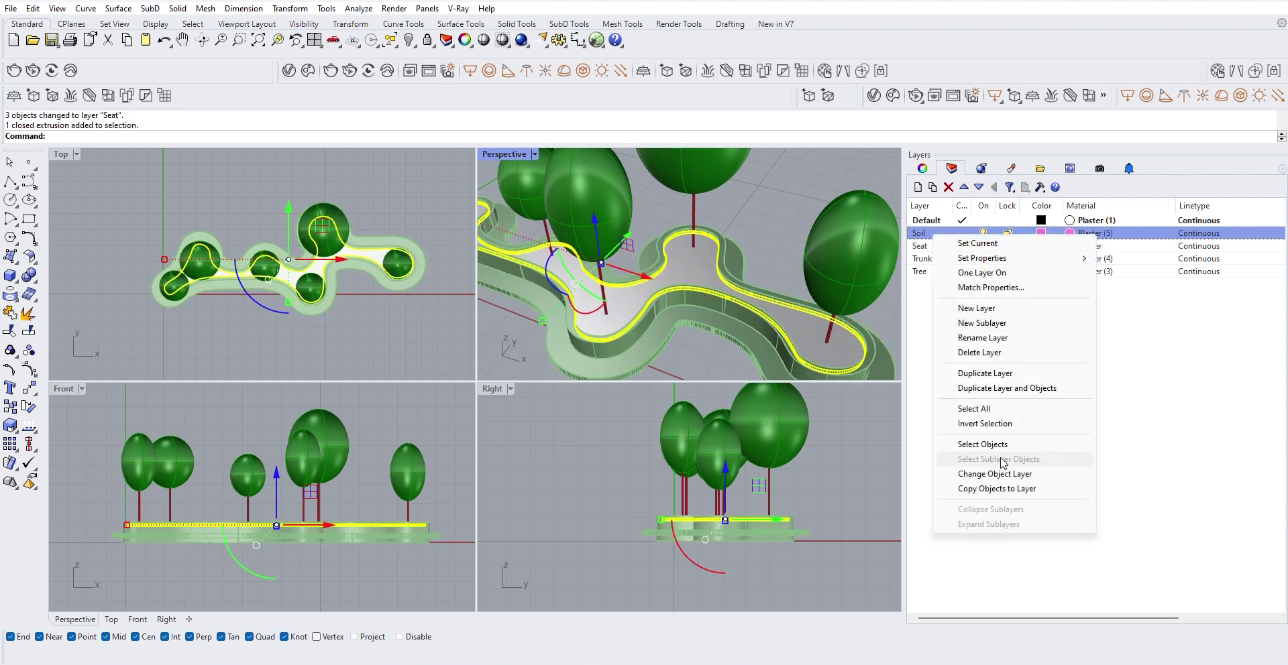
{"action": "left_click", "coordinate": [996, 474]}
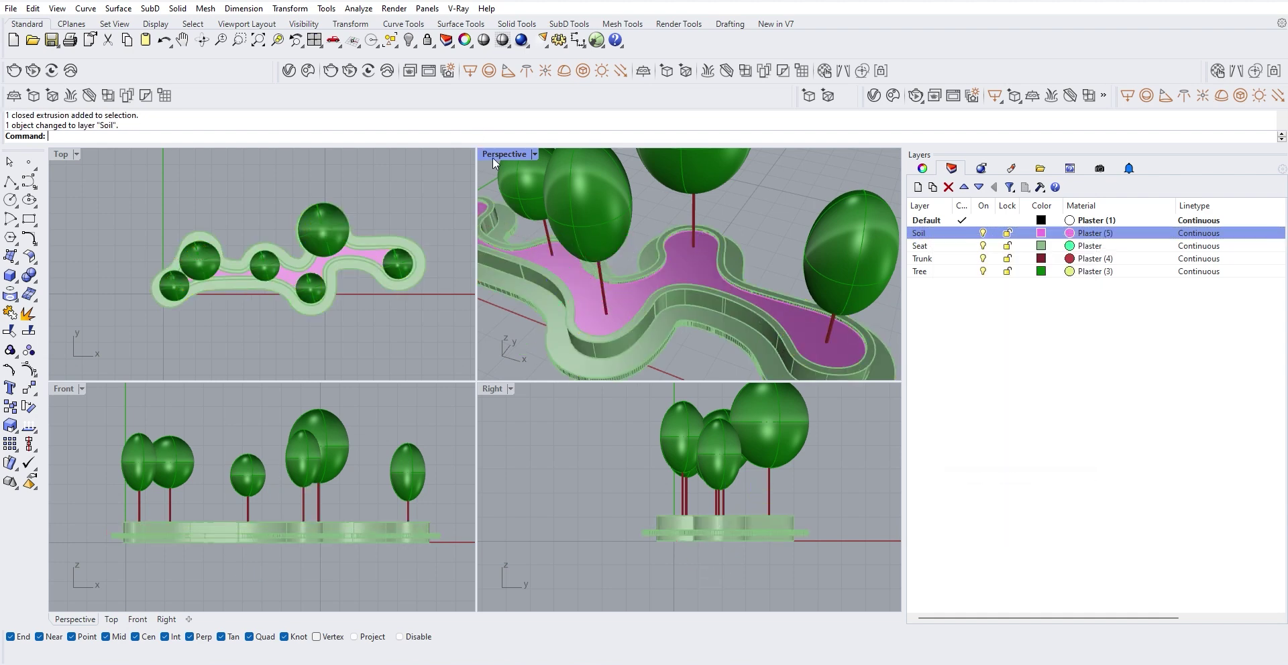
Check the layer materials in Rendered display in the maximized perspective view, returning to Shaded display
{"action": "double_click", "coordinate": [496, 153]}
{"action": "scroll", "coordinate": [509, 351], "scroll_direction": "down", "scroll_amount": 5}
{"action": "right_click_drag", "start_coordinate": [509, 351], "coordinate": [453, 450]}
{"action": "scroll", "coordinate": [520, 372], "scroll_direction": "up", "scroll_amount": 5}
{"action": "scroll", "coordinate": [517, 364], "scroll_direction": "down", "scroll_amount": 5}
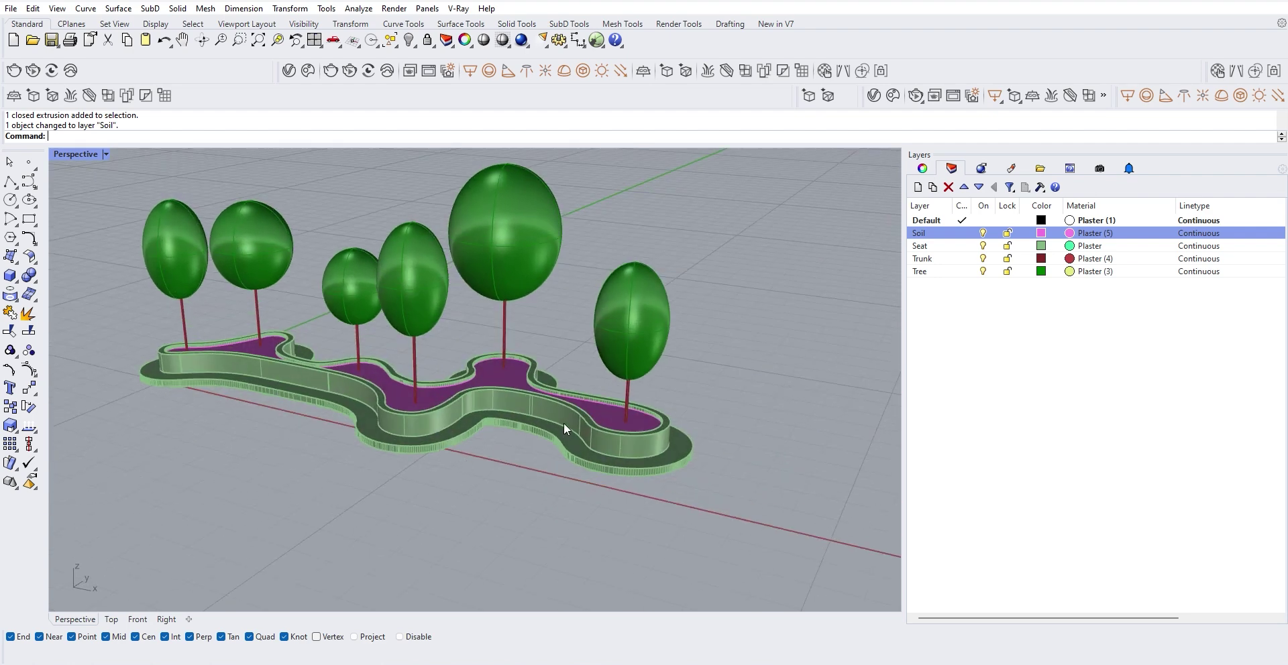
{"action": "key", "text": "ctrl+alt+r"}
{"action": "mouse_move", "coordinate": [475, 417]}
{"action": "right_mouse_down"}
{"action": "mouse_move", "coordinate": [651, 401]}
{"action": "mouse_move", "coordinate": [655, 351]}
{"action": "mouse_move", "coordinate": [492, 439]}
{"action": "right_mouse_up"}
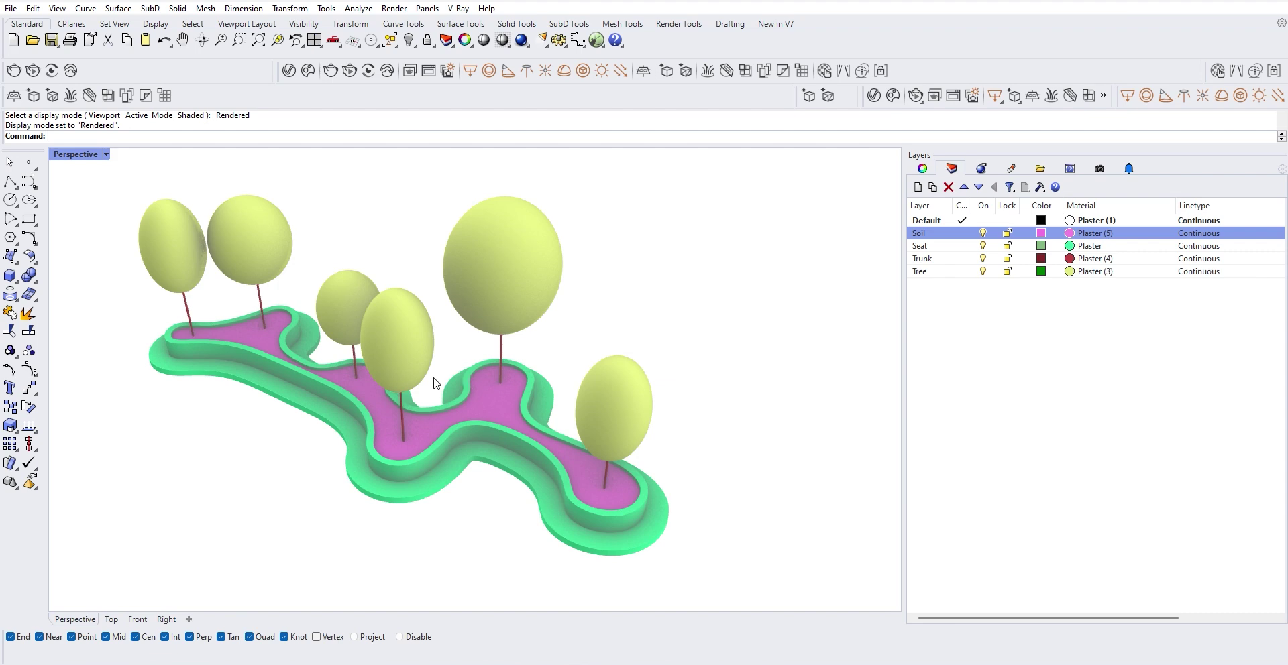
{"action": "key", "text": "ctrl+alt+s"}
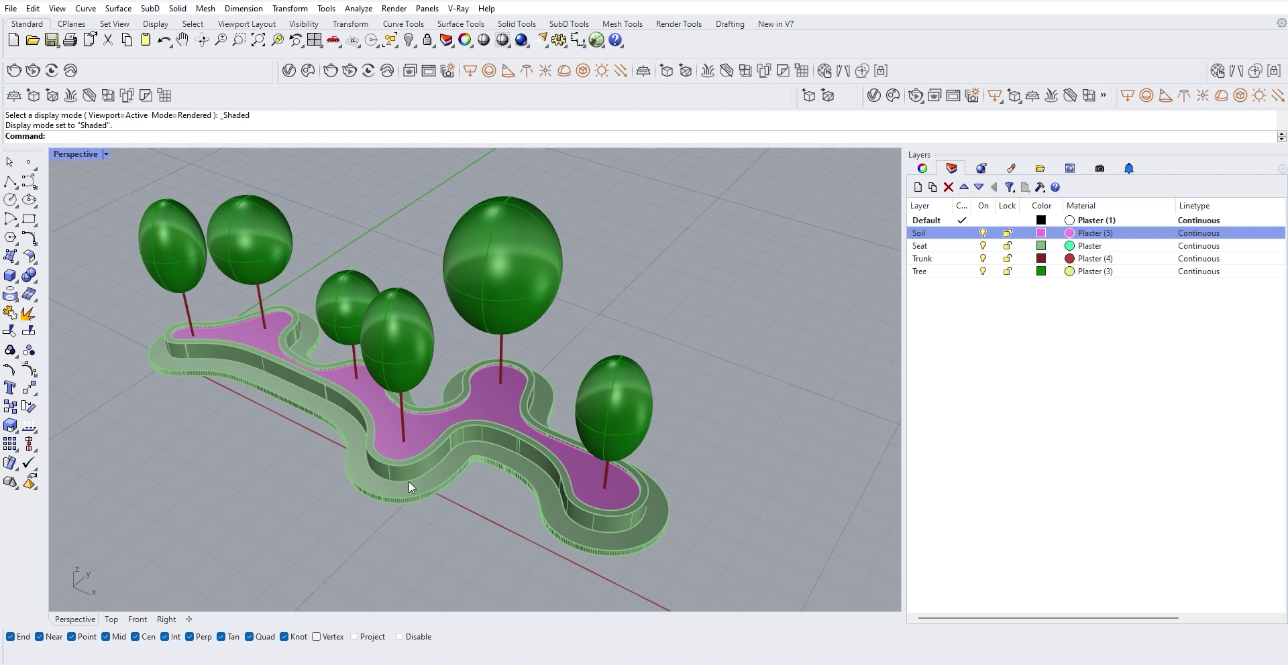
Measure the vertical height of the curved planter wall with the Distance command
{"action": "type", "text": "Distance"}
{"action": "key", "text": "Return"}
{"action": "scroll", "coordinate": [416, 496], "scroll_direction": "up", "scroll_amount": 3}
{"action": "left_click", "coordinate": [384, 454]}
{"action": "left_click", "coordinate": [386, 474]}
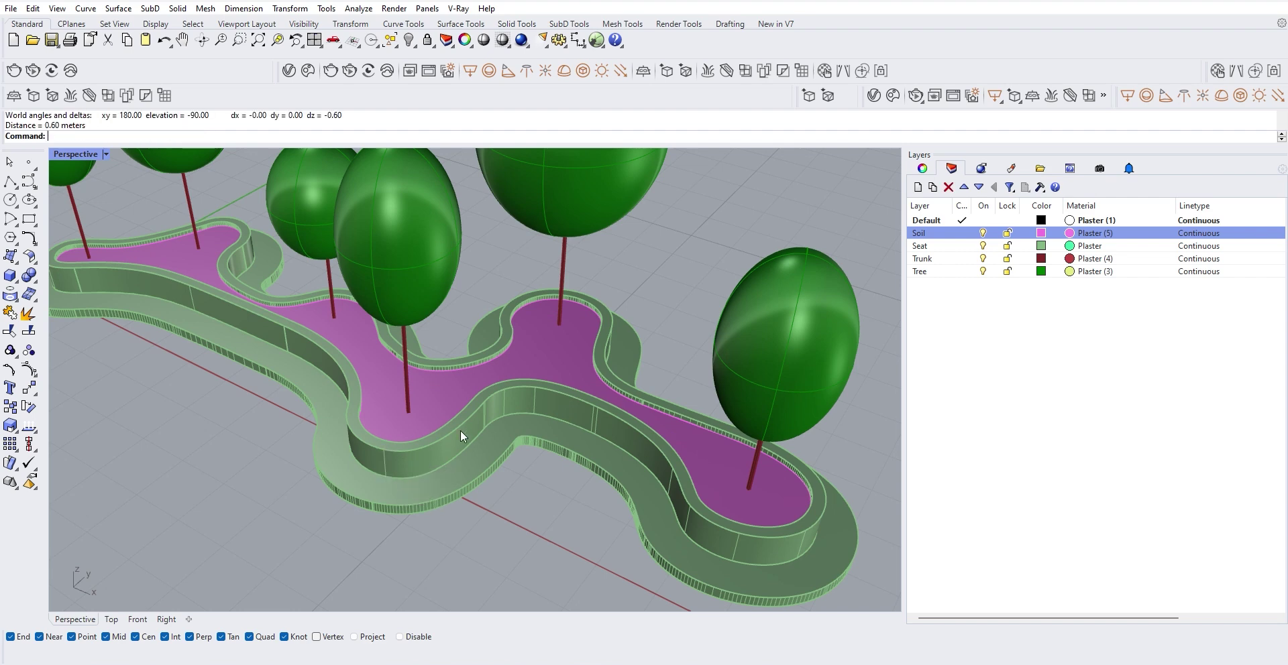
Check the model units in the document options and leave them as they are
{"action": "left_click", "coordinate": [326, 8]}
{"action": "left_click", "coordinate": [356, 371]}
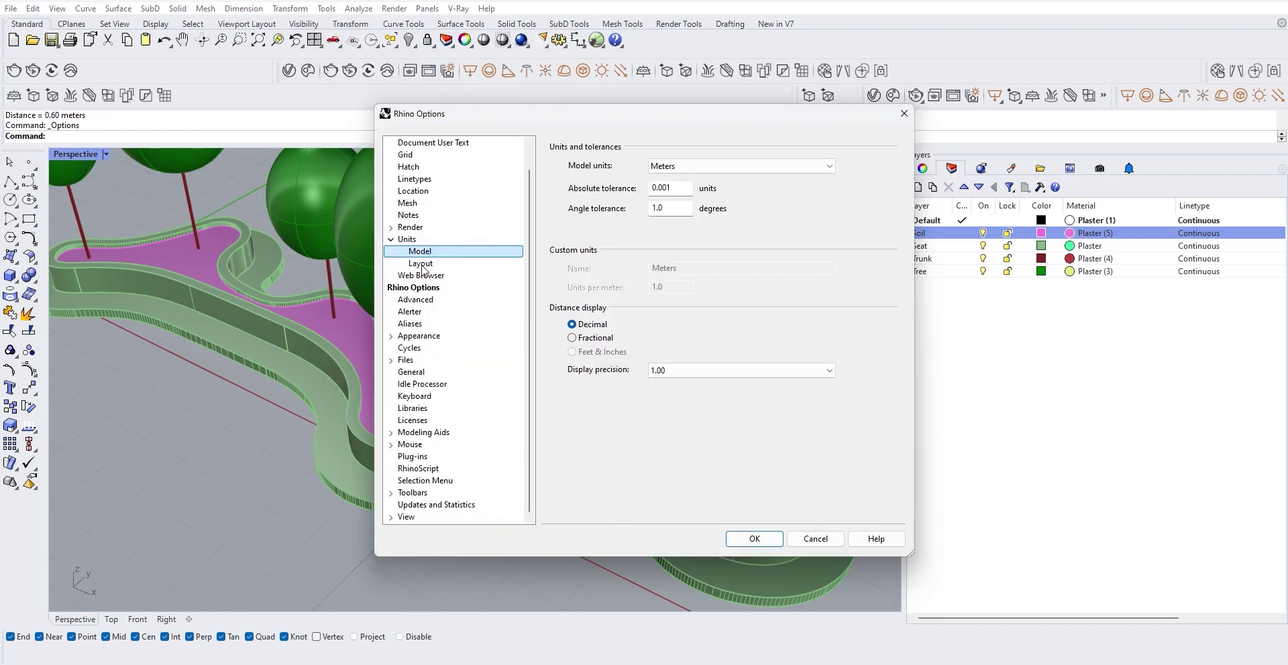
{"action": "left_click", "coordinate": [904, 116]}
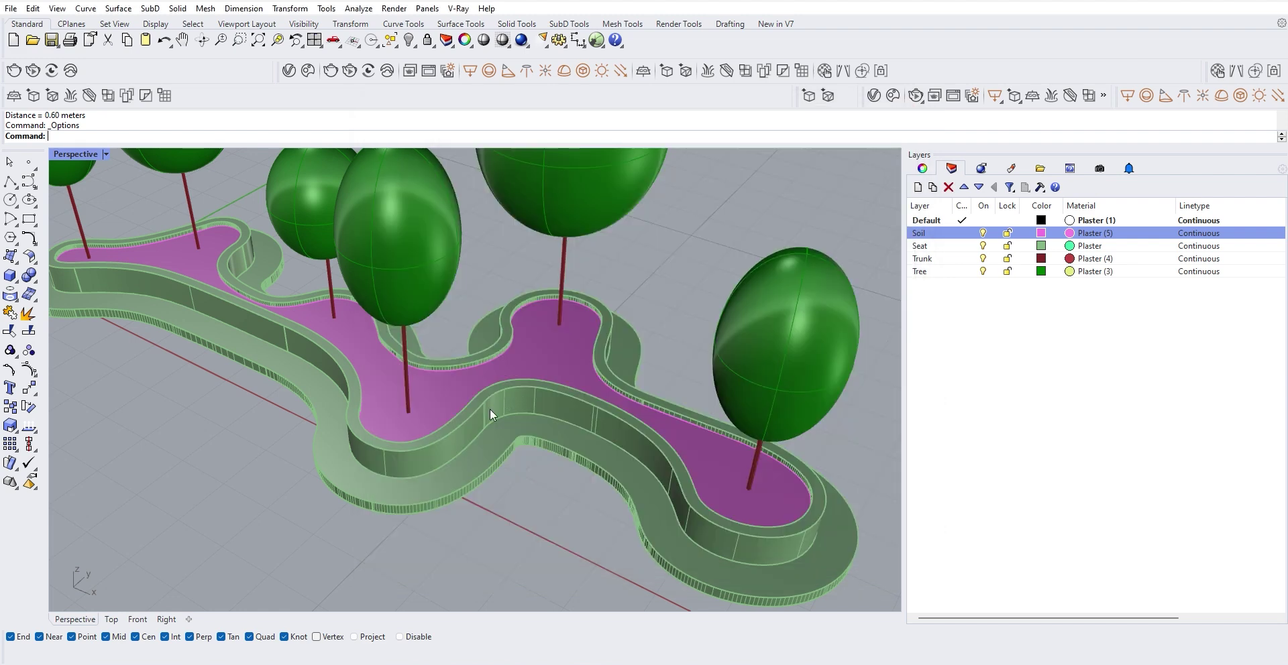
{"action": "scroll", "coordinate": [507, 404], "scroll_direction": "down", "scroll_amount": 5}
{"action": "right_click_drag", "start_coordinate": [473, 413], "coordinate": [562, 407]}
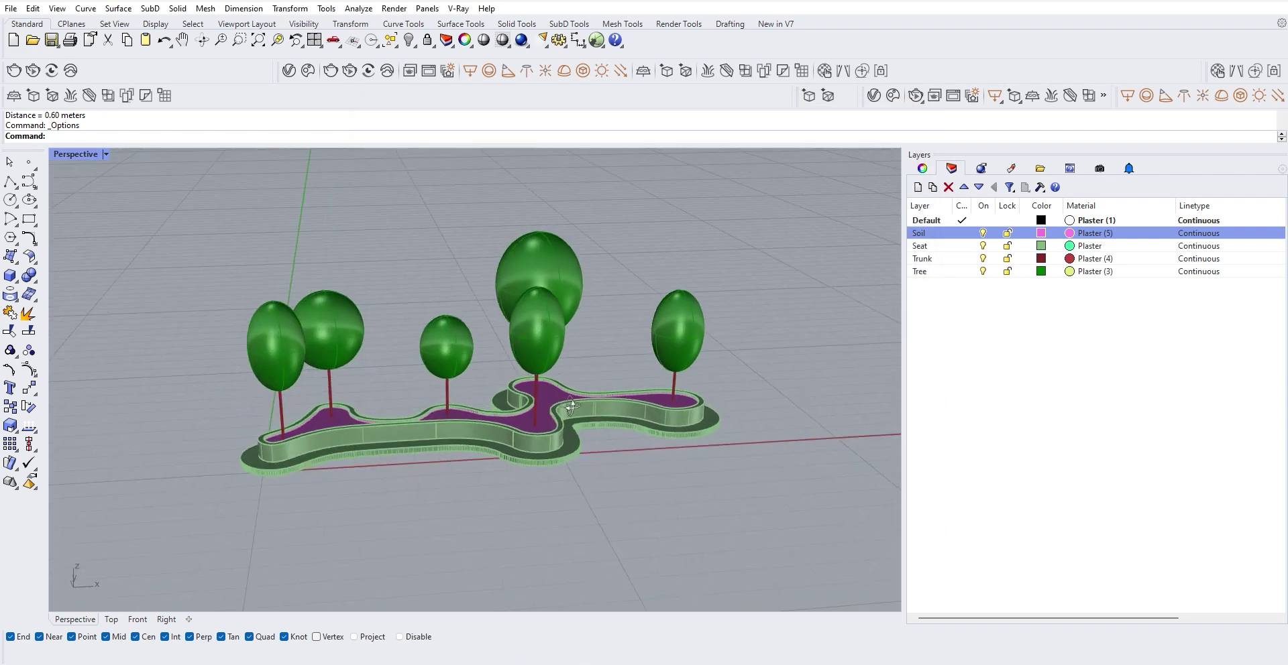
{"action": "right_click_drag", "start_coordinate": [575, 452], "coordinate": [625, 473]}
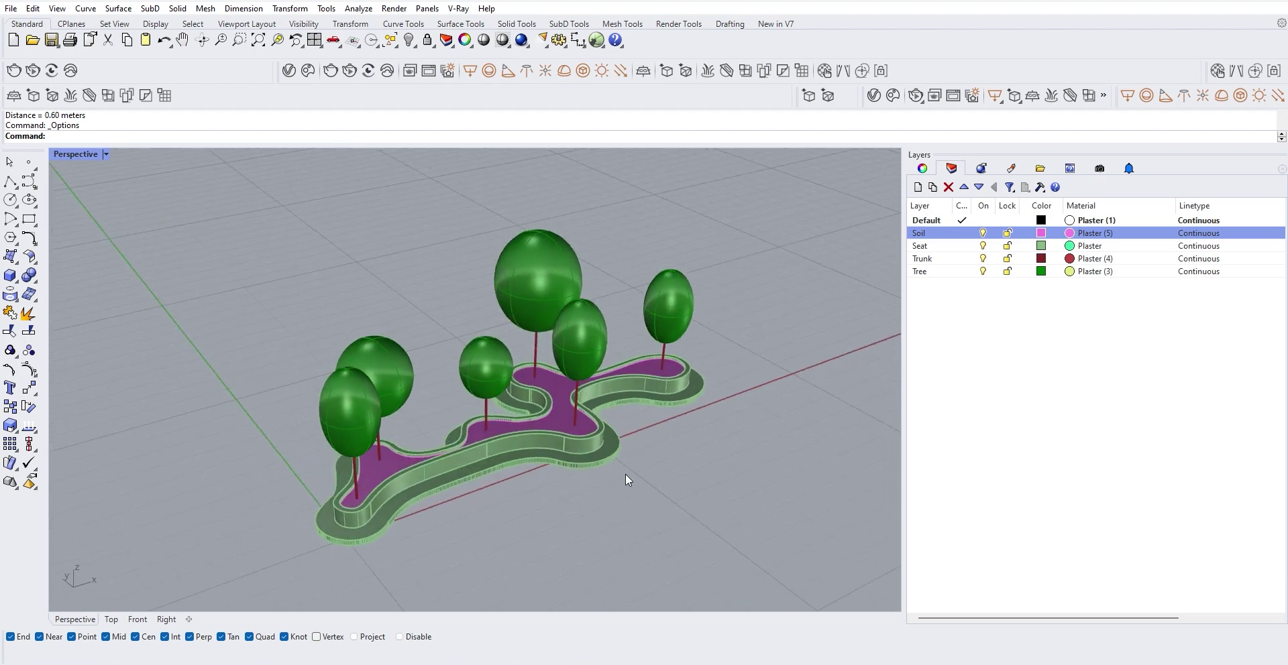
{"action": "scroll", "coordinate": [565, 437], "scroll_direction": "up", "scroll_amount": 6}
{"action": "right_click_drag", "start_coordinate": [589, 418], "coordinate": [553, 474]}
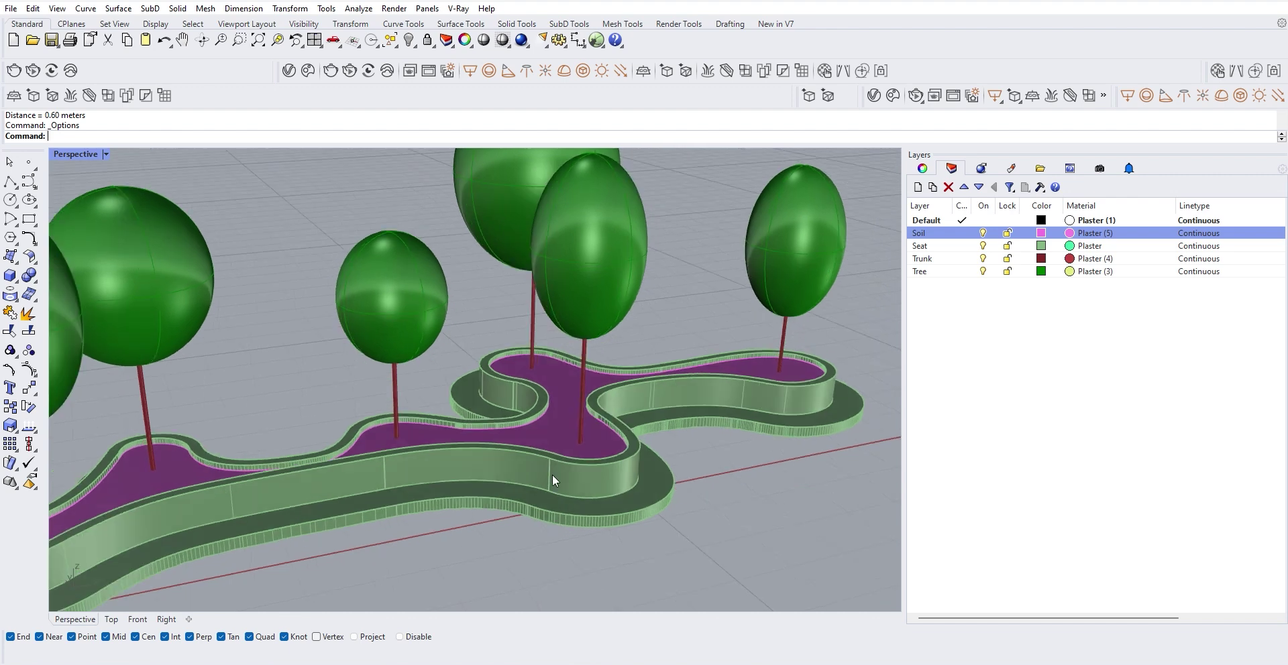
Select the whole model and start exporting it to the Test folder inside Virtual Teaching in Metaverse
{"action": "scroll", "coordinate": [566, 470], "scroll_direction": "down", "scroll_amount": 5}
{"action": "scroll", "coordinate": [372, 327], "scroll_direction": "down", "scroll_amount": 4}
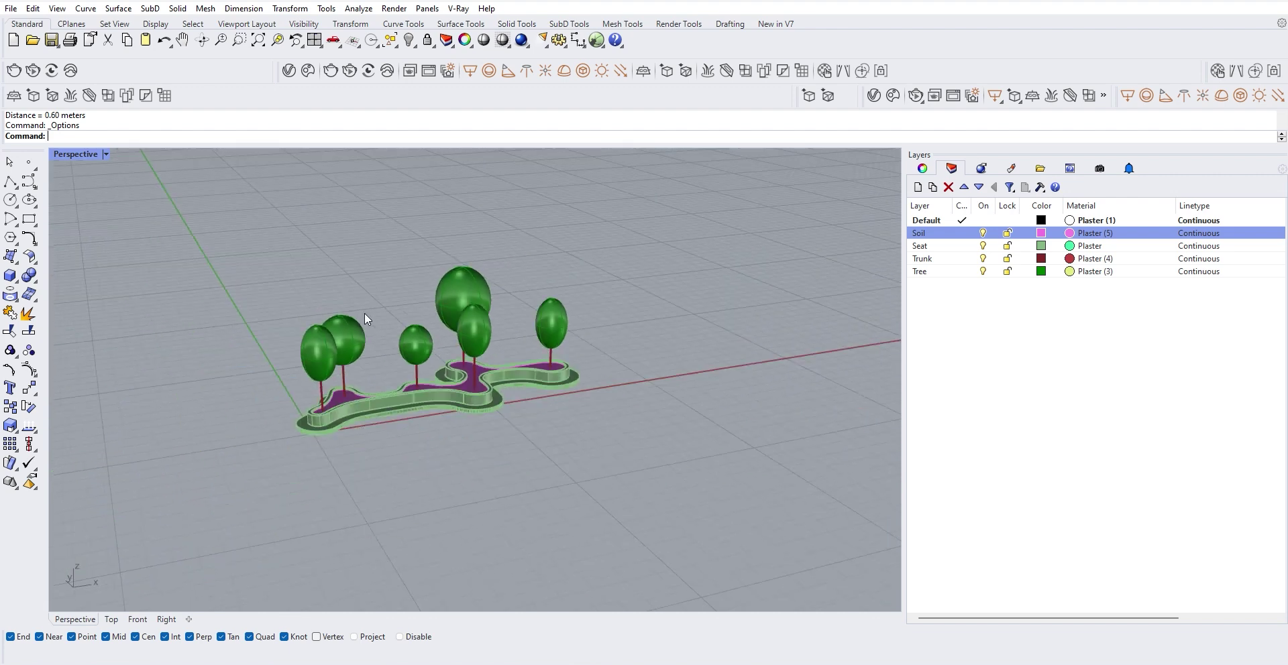
{"action": "left_click_drag", "start_coordinate": [242, 204], "coordinate": [683, 506]}
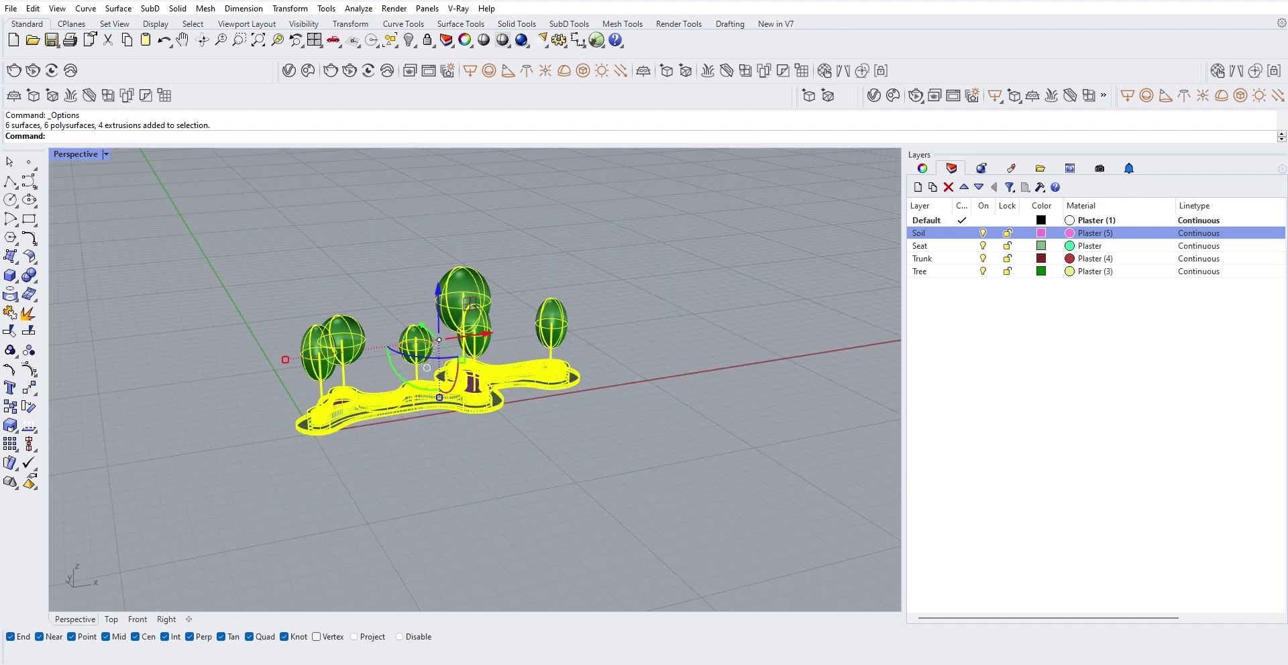
{"action": "left_click", "coordinate": [11, 8]}
{"action": "left_click", "coordinate": [67, 199]}
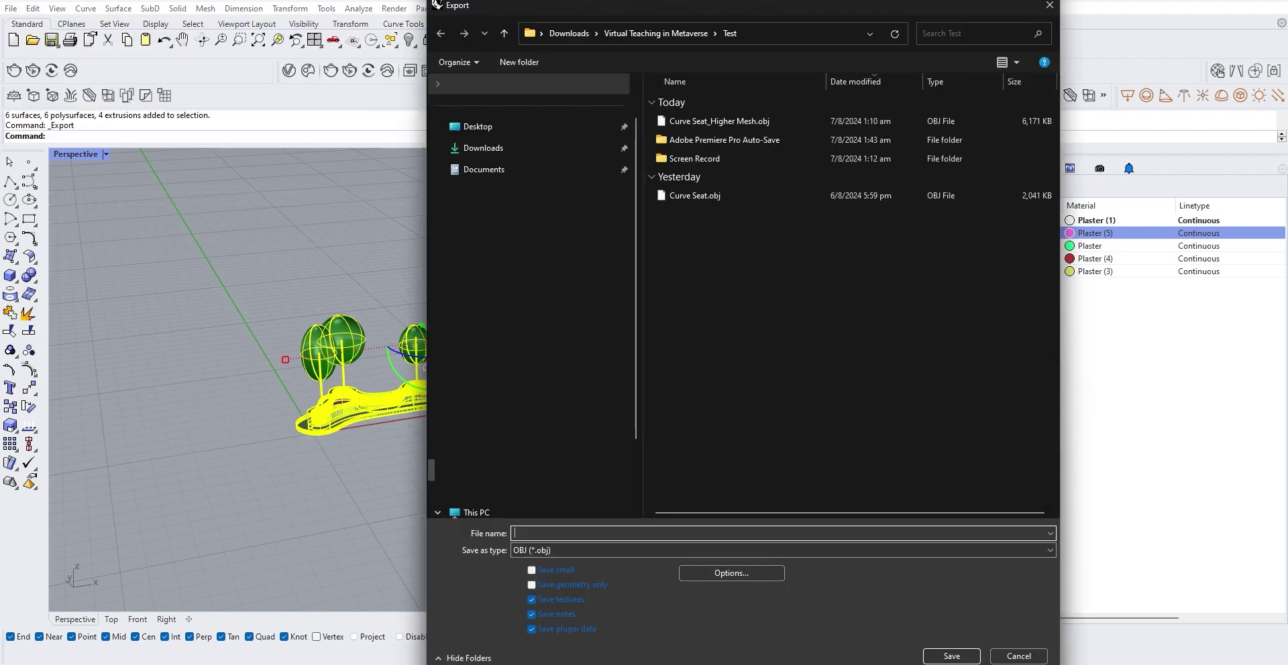
{"action": "left_click", "coordinate": [466, 155]}
{"action": "double_click", "coordinate": [691, 141]}
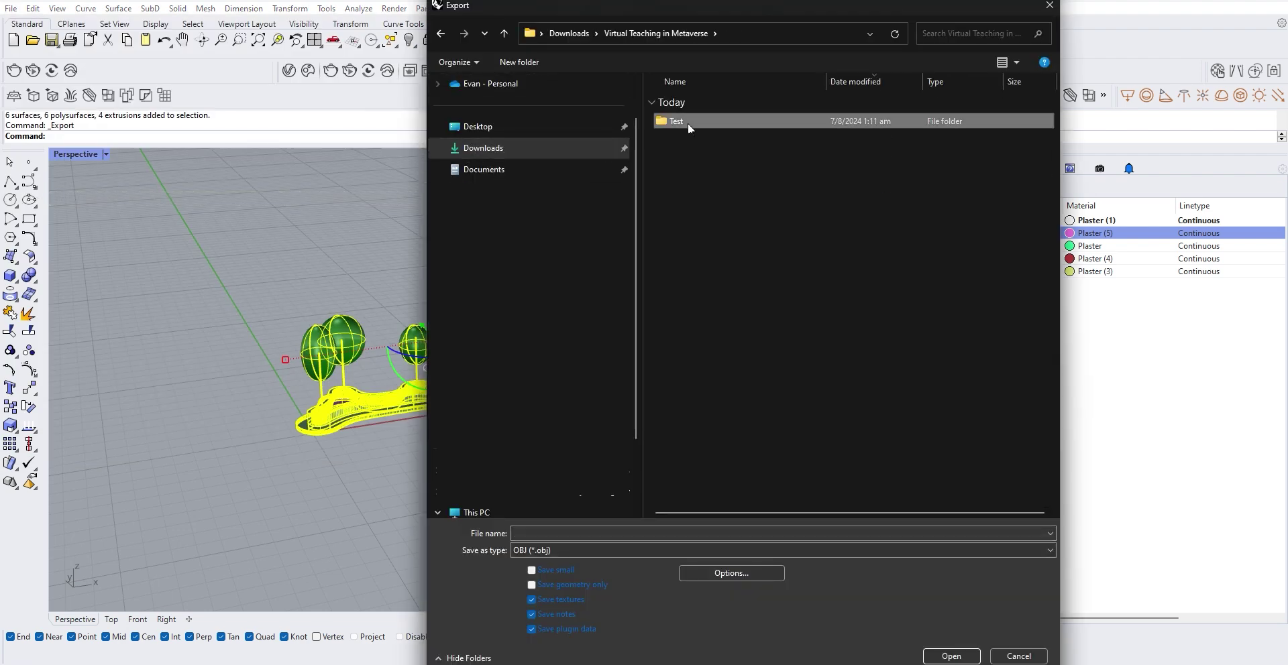
{"action": "double_click", "coordinate": [686, 124]}
Save the export as OBJ, overwriting the existing file Curve Seat_Higher Mesh.obj
{"action": "left_click", "coordinate": [569, 552]}
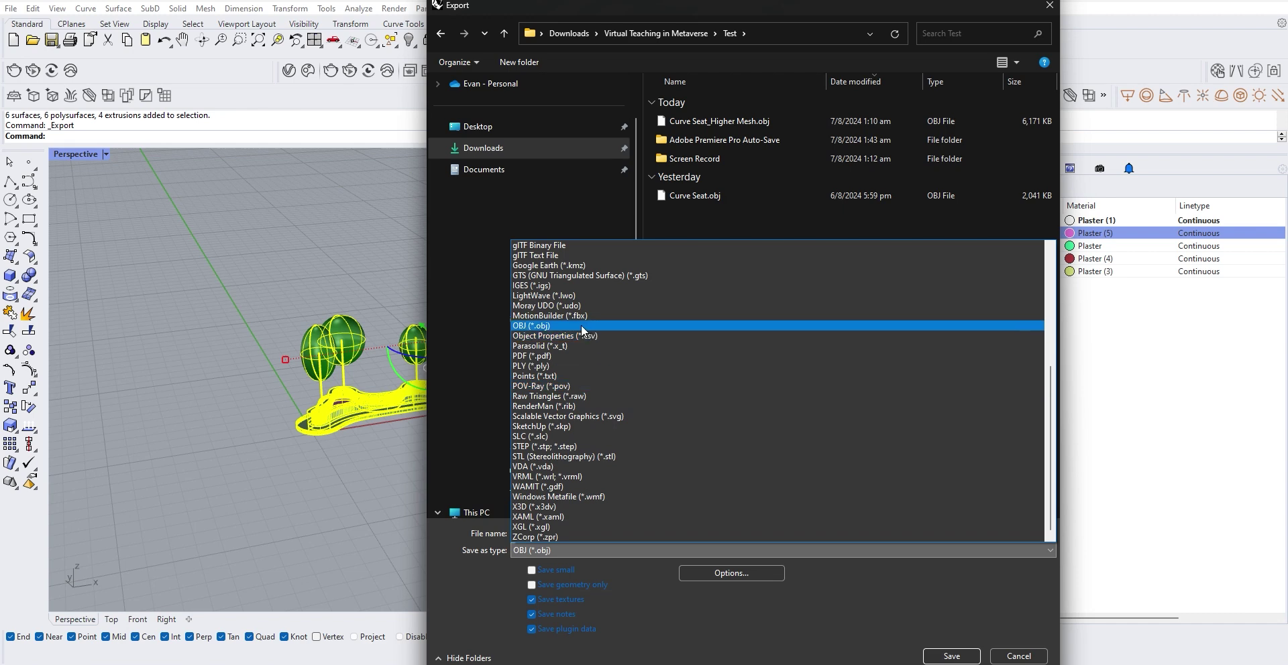
{"action": "left_click", "coordinate": [580, 326]}
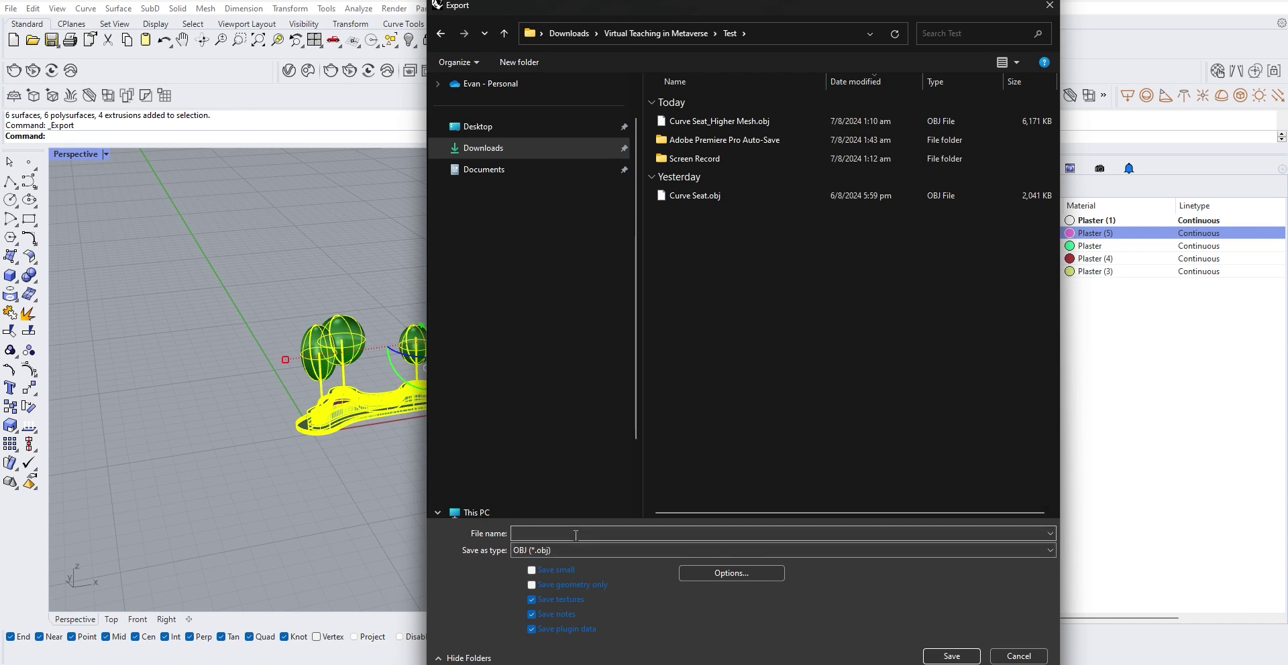
{"action": "left_click", "coordinate": [732, 124]}
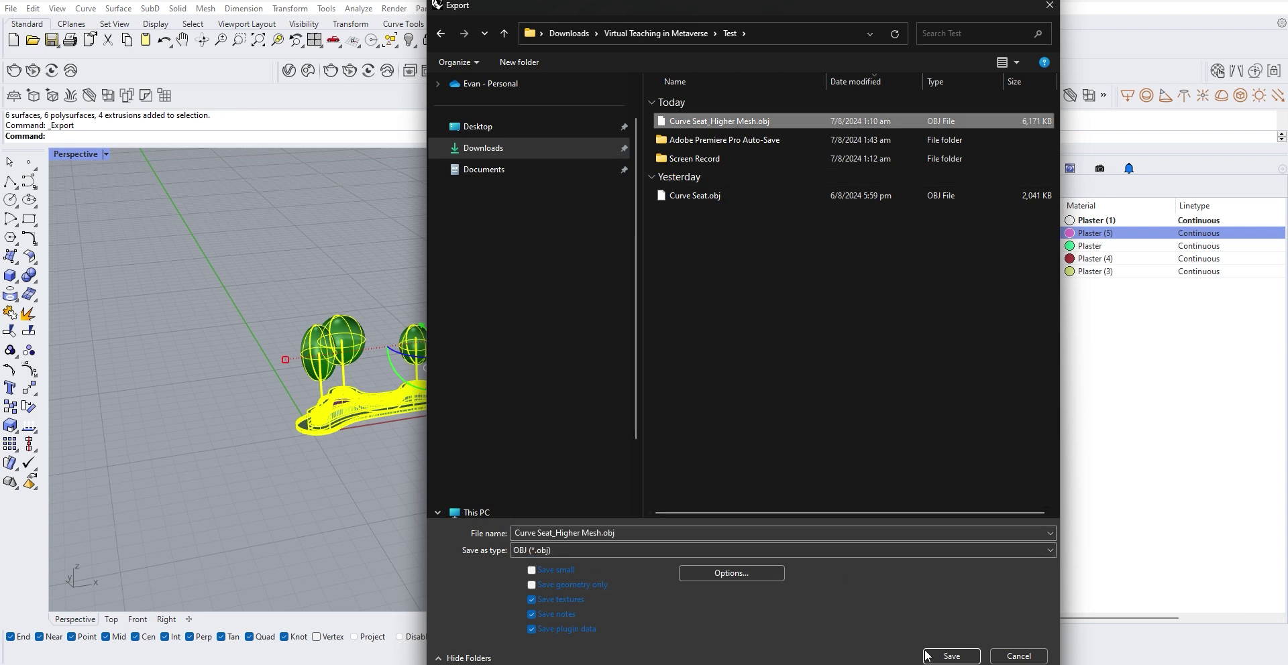
{"action": "left_click", "coordinate": [950, 655]}
{"action": "left_click", "coordinate": [754, 372]}
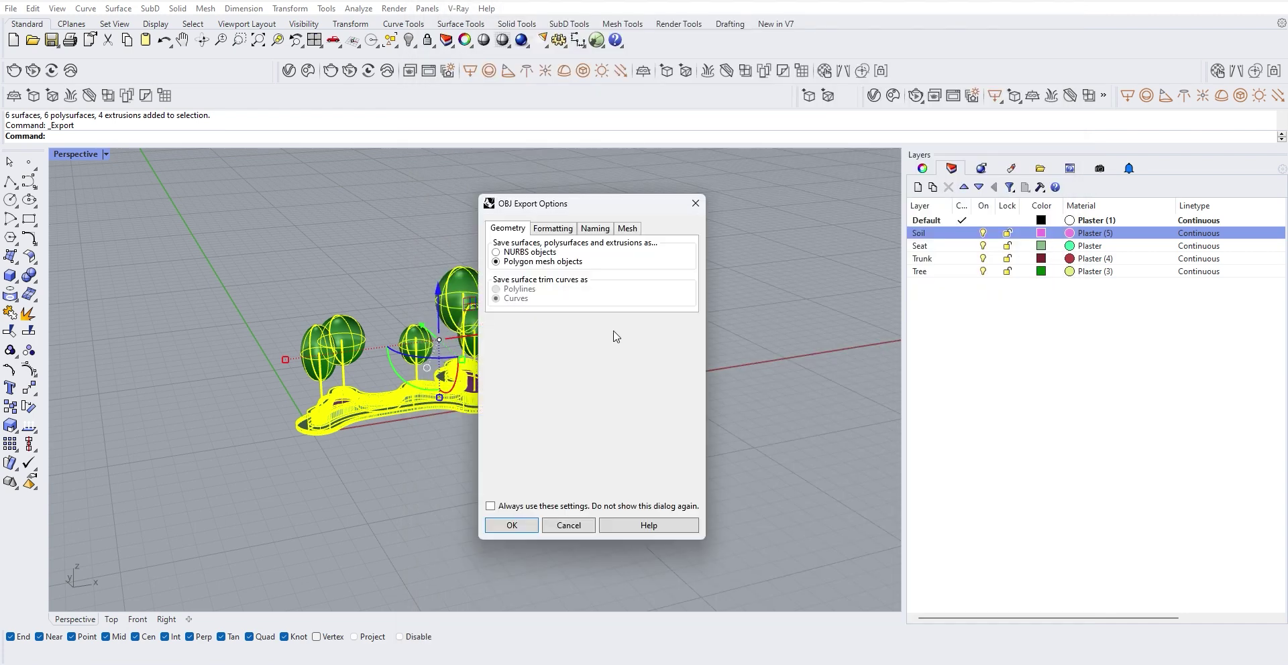
Review the formatting, naming and mesh settings for the OBJ export and accept them with polygon mesh objects as output
{"action": "left_click", "coordinate": [553, 229]}
{"action": "left_click", "coordinate": [595, 228]}
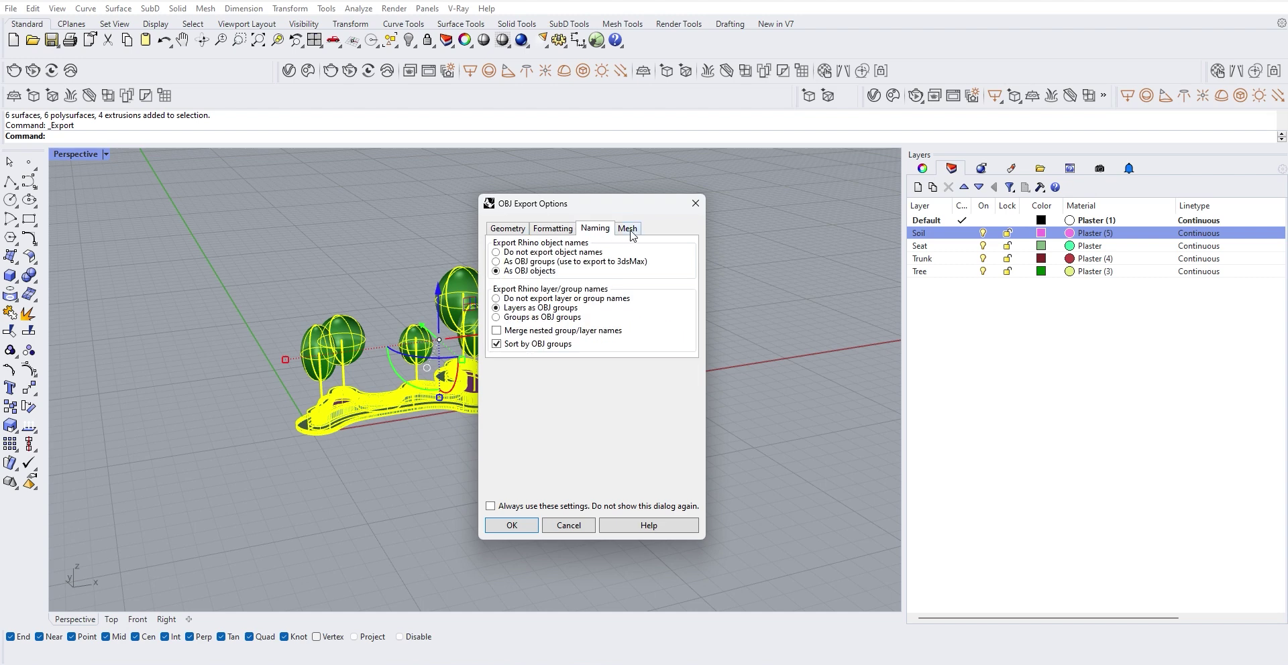
{"action": "left_click", "coordinate": [627, 228]}
{"action": "left_click", "coordinate": [511, 526]}
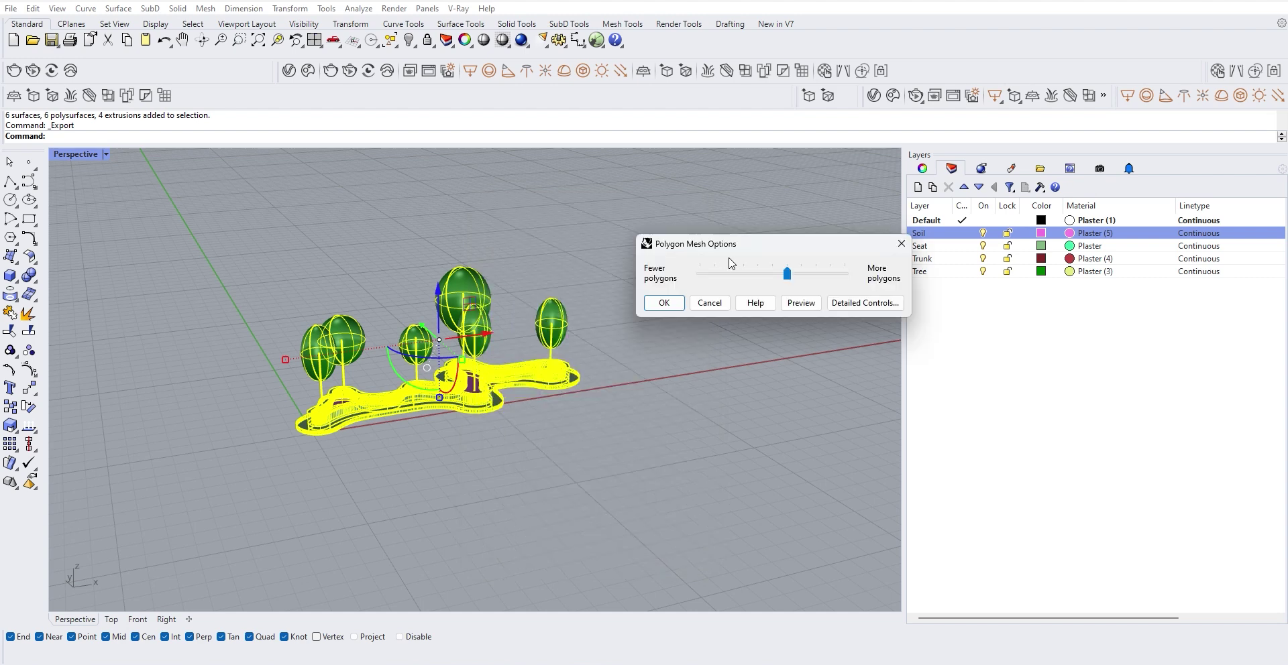
Keep the chosen polygon density in the mesh options and complete the OBJ export
{"action": "left_click_drag", "start_coordinate": [739, 248], "coordinate": [557, 302]}
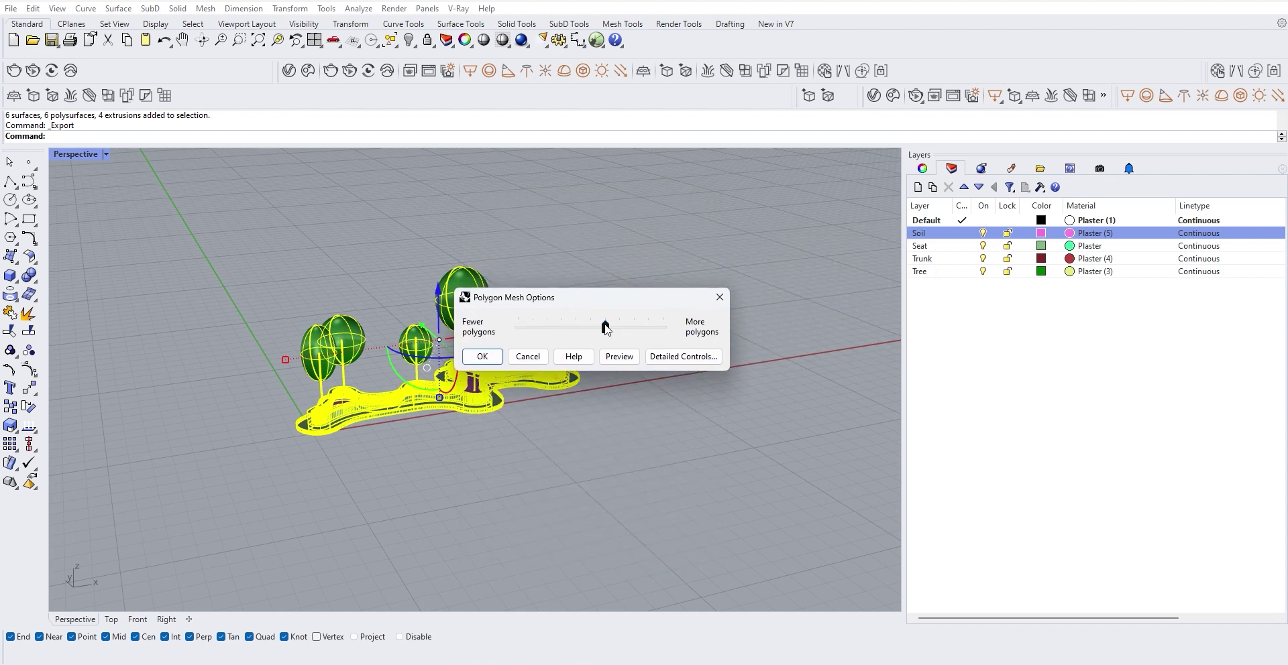
{"action": "mouse_move", "coordinate": [606, 336]}
{"action": "left_mouse_down"}
{"action": "mouse_move", "coordinate": [589, 338]}
{"action": "mouse_move", "coordinate": [606, 340]}
{"action": "left_mouse_up"}
{"action": "left_click", "coordinate": [482, 364]}
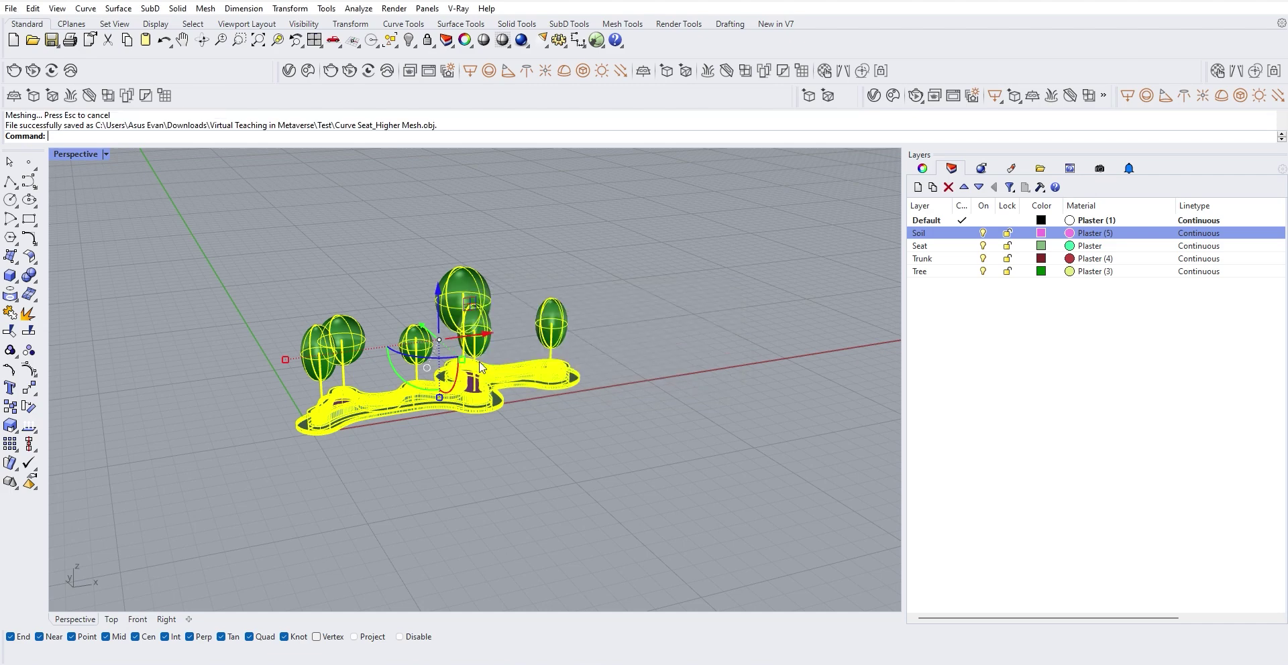
{"action": "scroll", "coordinate": [373, 373], "scroll_direction": "up", "scroll_amount": 5}
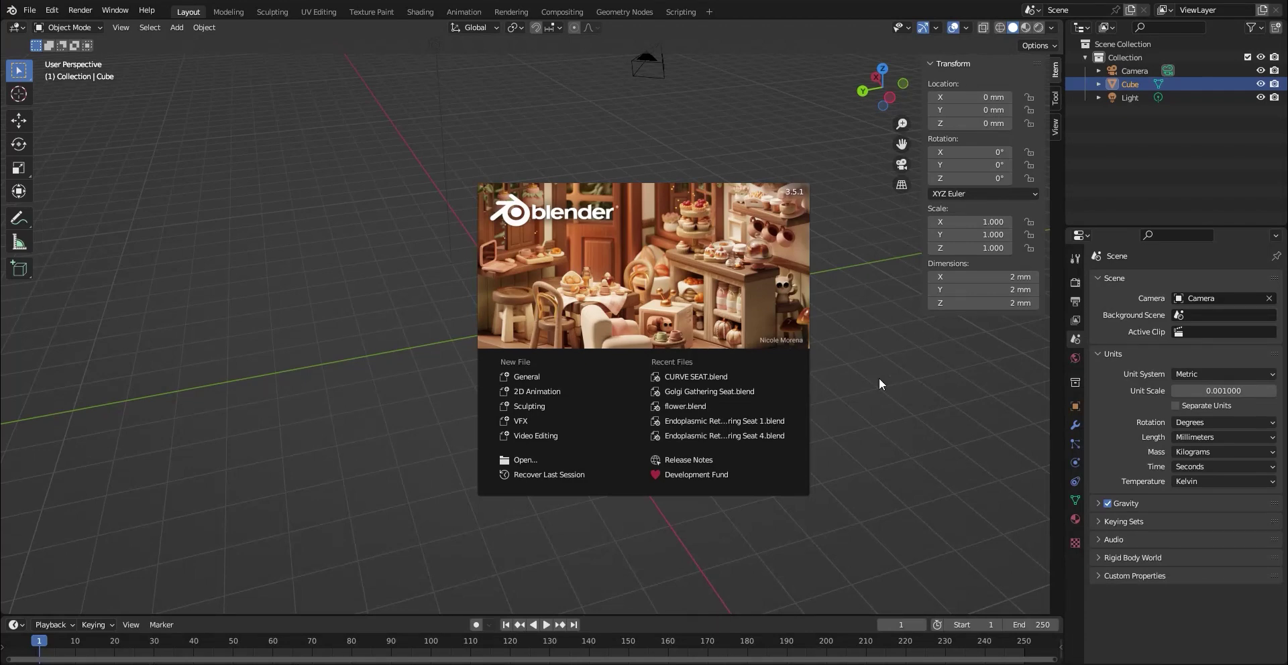
Switch to Blender, dismiss the splash screen and delete the default cube
{"action": "left_click", "coordinate": [895, 416]}
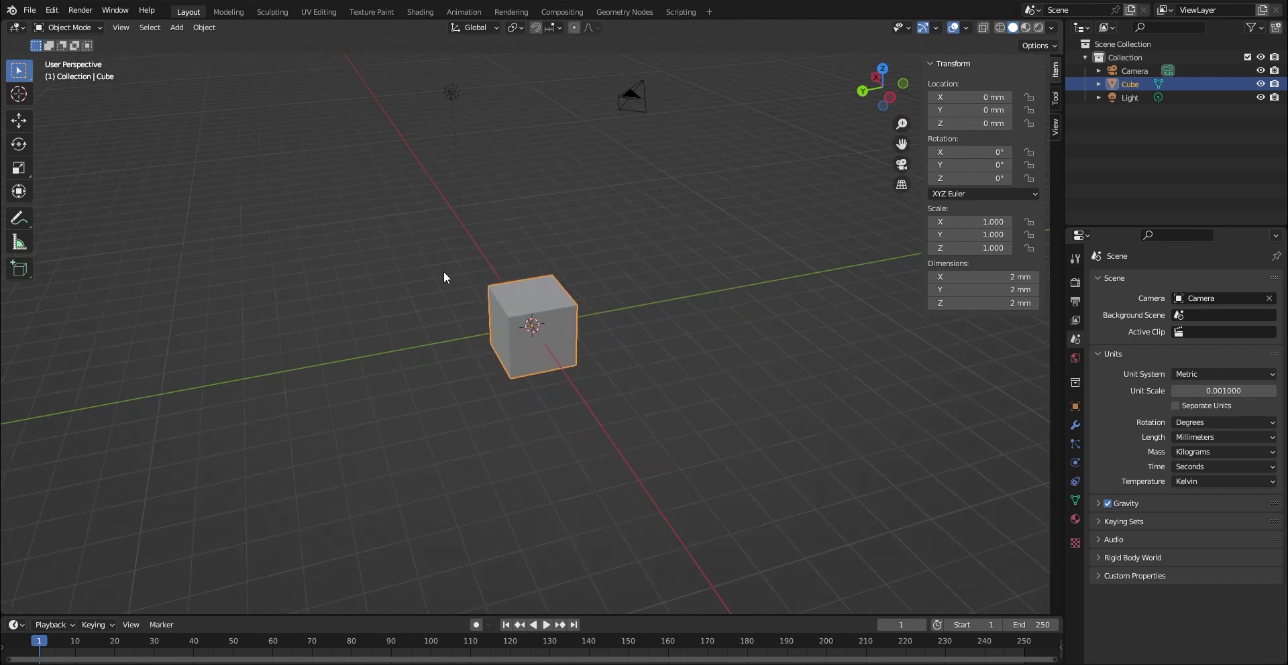
{"action": "middle_click_drag", "start_coordinate": [451, 271], "coordinate": [485, 346], "text": "shift"}
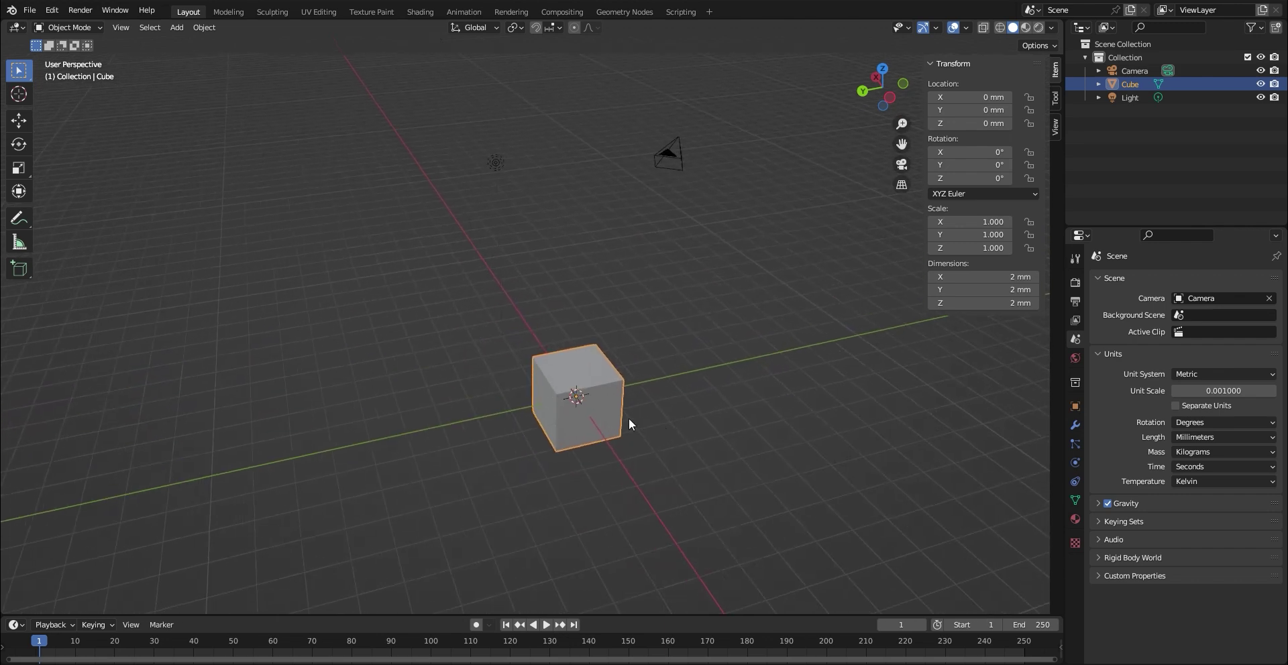
{"action": "key", "text": "Delete"}
Import the exported seat model with the legacy Wavefront OBJ importer from the Test folder inside Virtual Teaching in Metaverse
{"action": "left_click", "coordinate": [29, 10]}
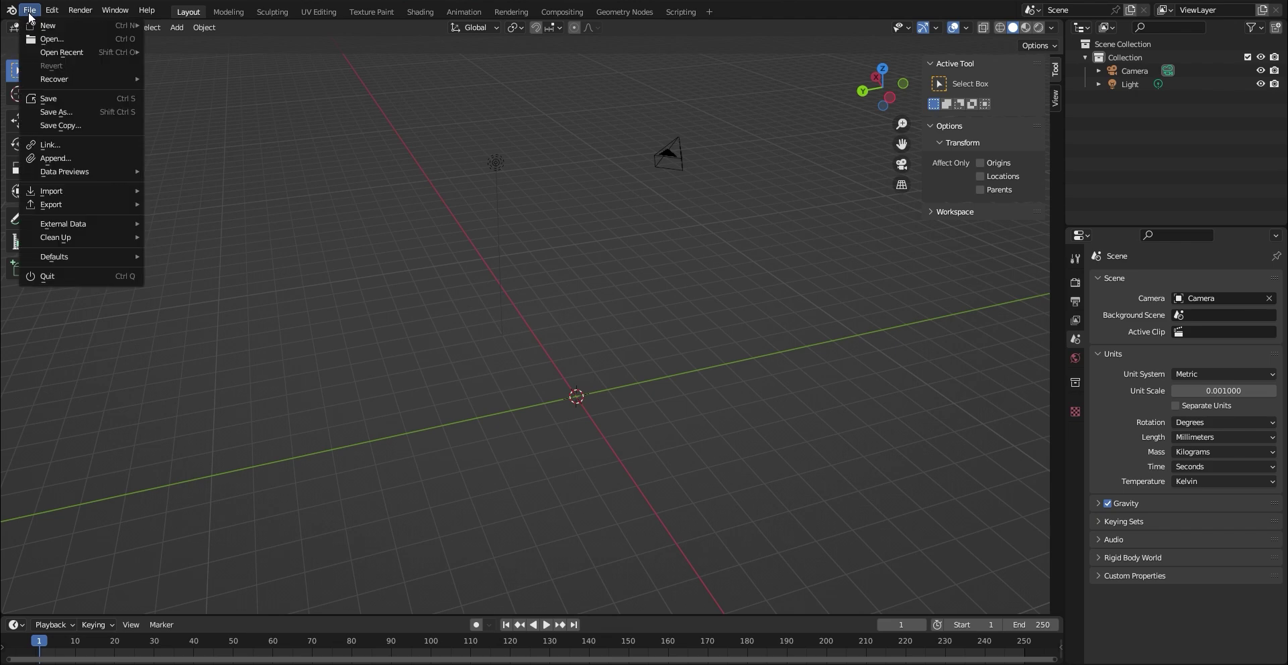
{"action": "mouse_move", "coordinate": [76, 192]}
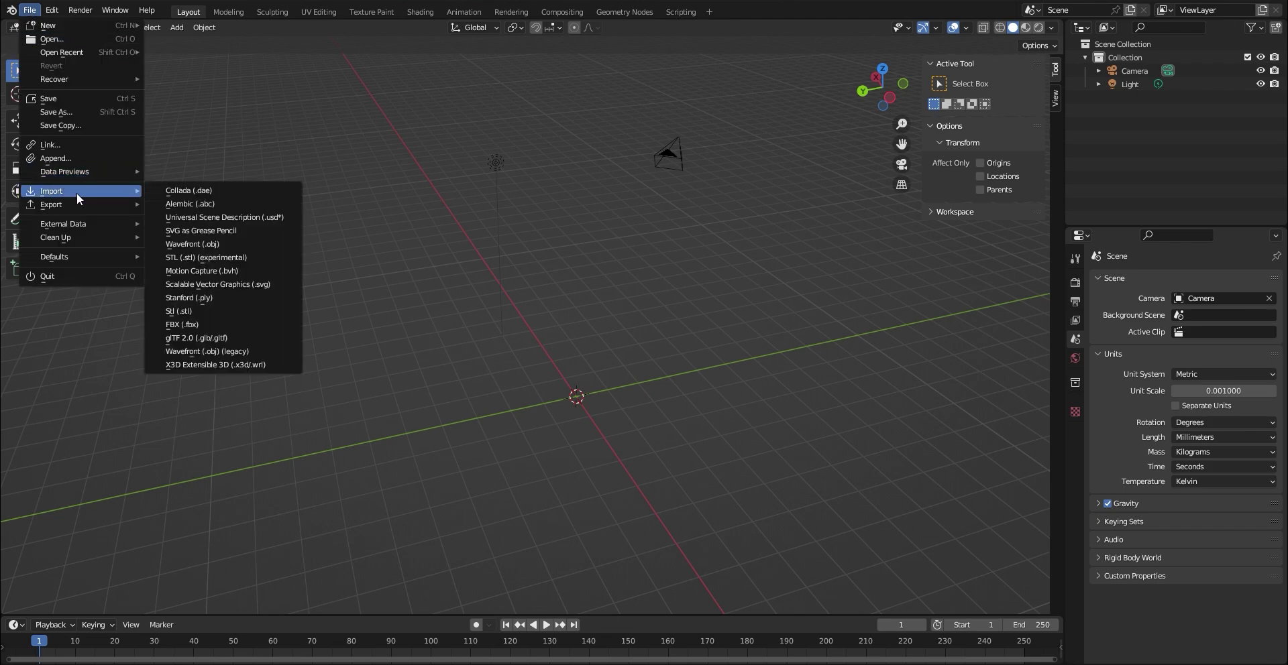
{"action": "left_click", "coordinate": [259, 350]}
{"action": "left_click", "coordinate": [201, 207]}
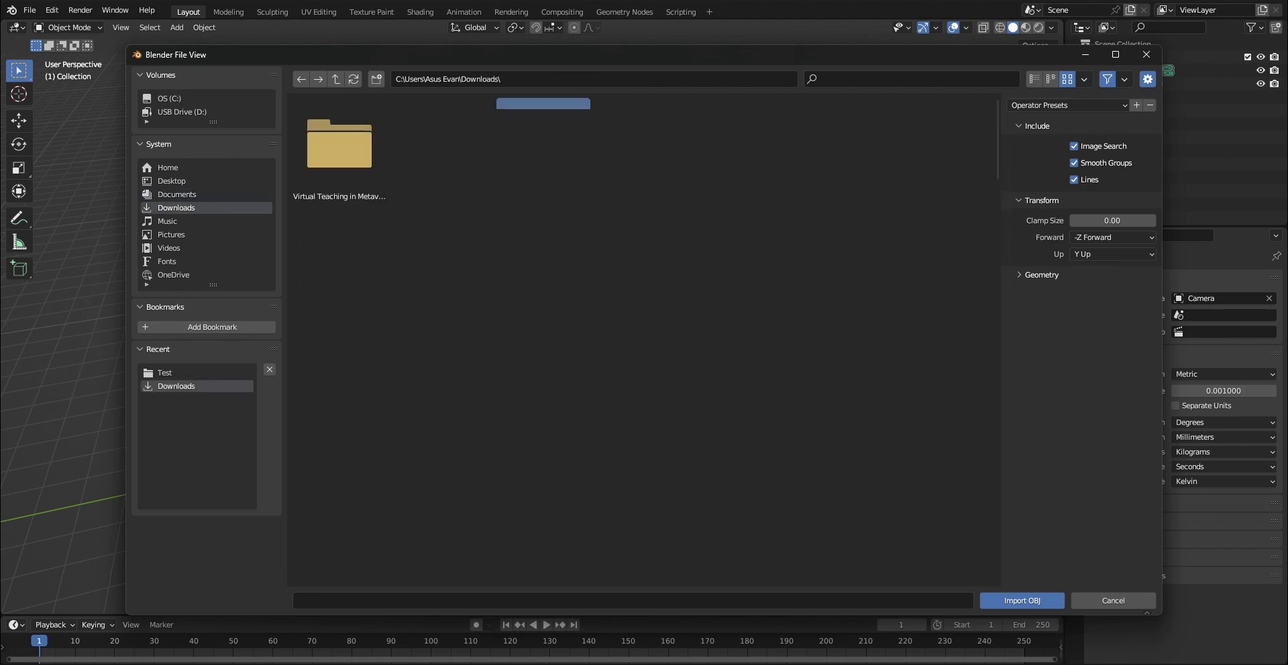
{"action": "double_click", "coordinate": [336, 155]}
{"action": "double_click", "coordinate": [344, 151]}
{"action": "left_click", "coordinate": [669, 142]}
{"action": "left_click", "coordinate": [1021, 600]}
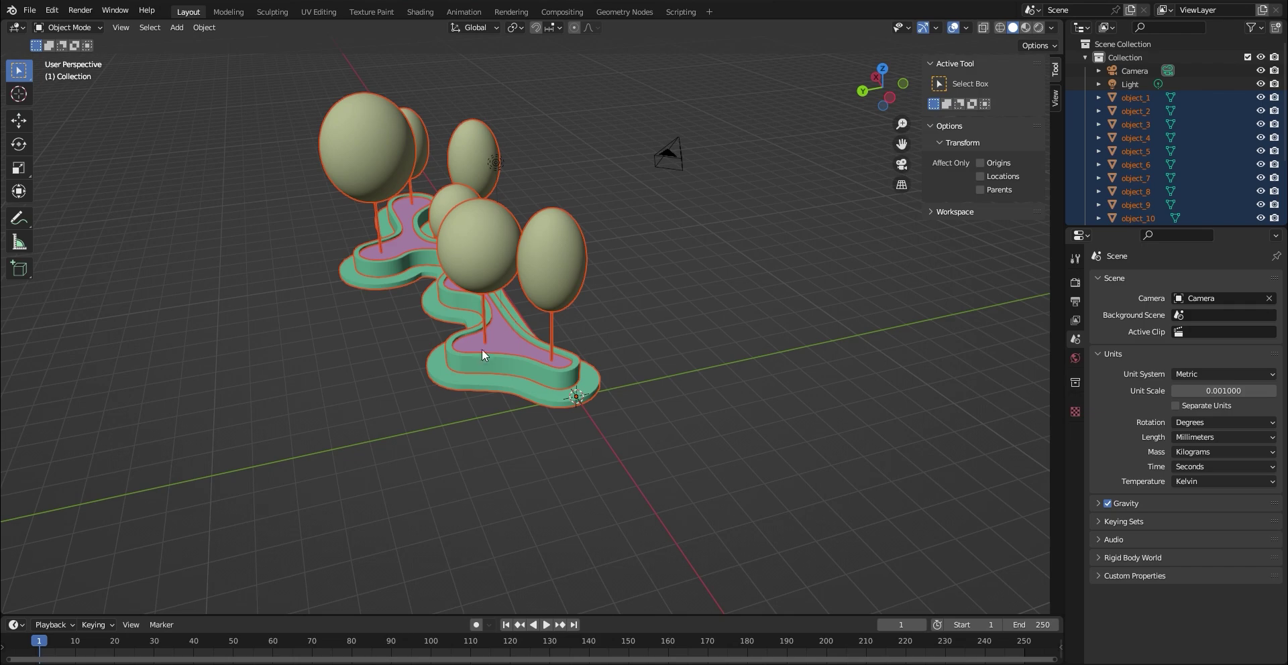
Enlarge the timeline area below the 3D viewport and turn it into a Shader Editor
{"action": "scroll", "coordinate": [482, 349], "scroll_direction": "up", "scroll_amount": 5}
{"action": "middle_click_drag", "start_coordinate": [548, 388], "coordinate": [671, 473]}
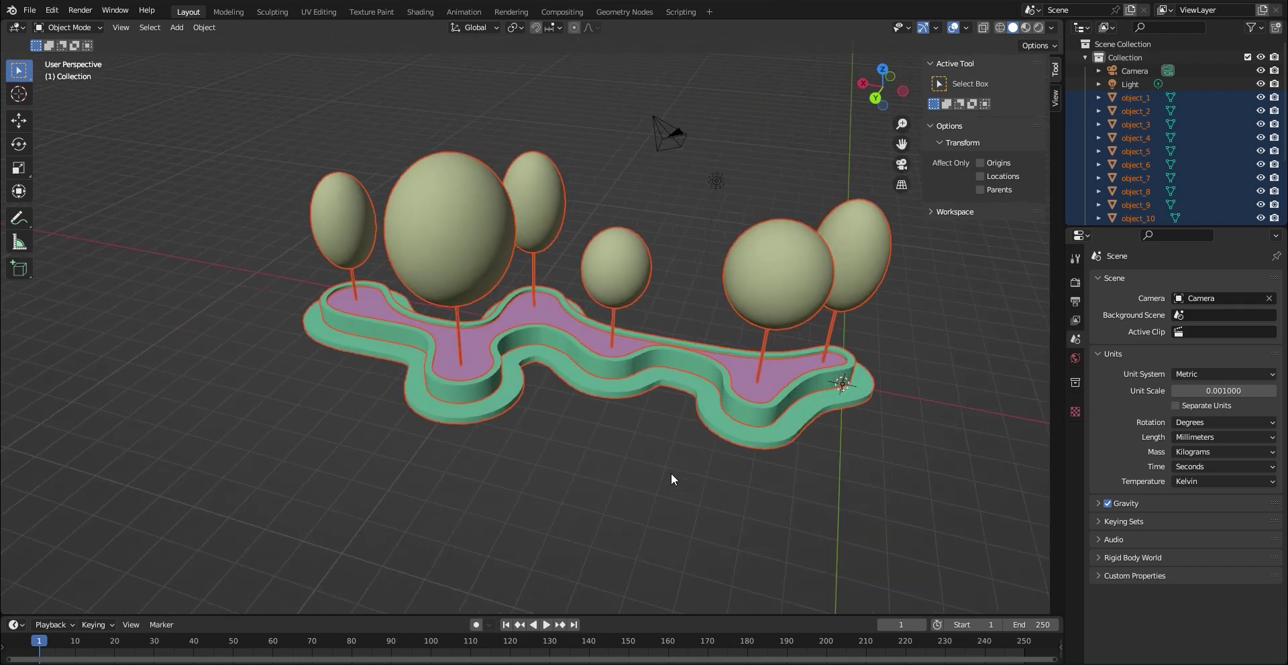
{"action": "middle_click_drag", "start_coordinate": [638, 406], "coordinate": [582, 465]}
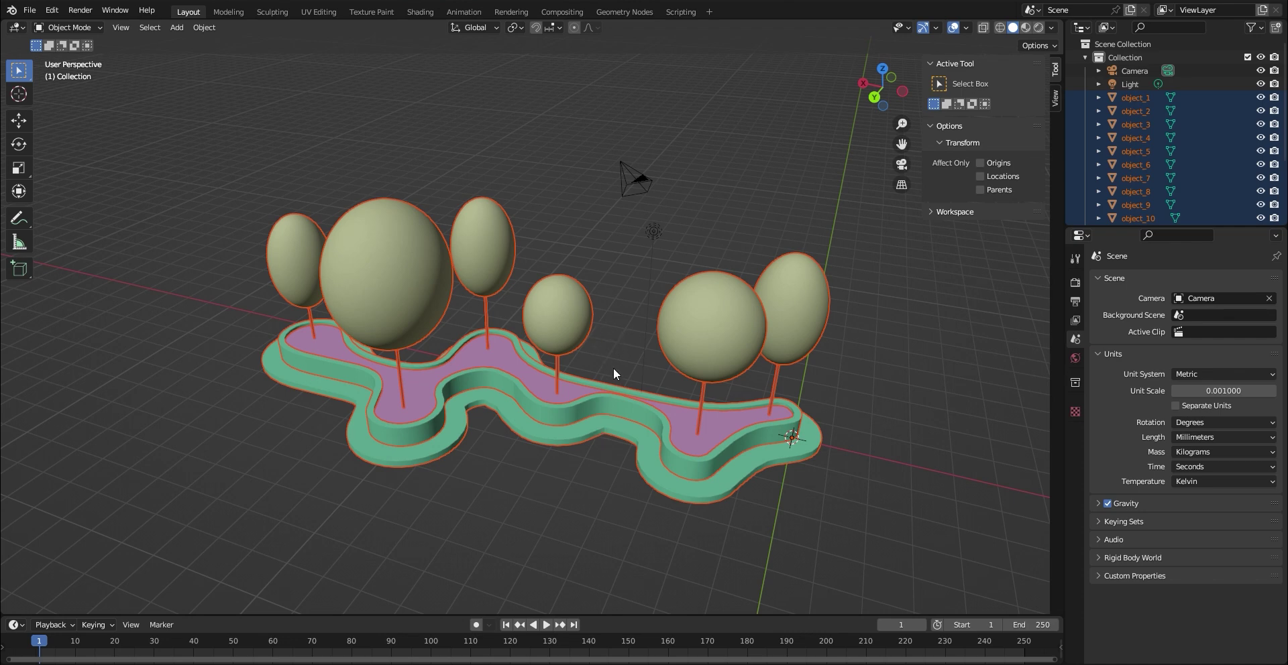
{"action": "middle_click_drag", "start_coordinate": [609, 380], "coordinate": [746, 574]}
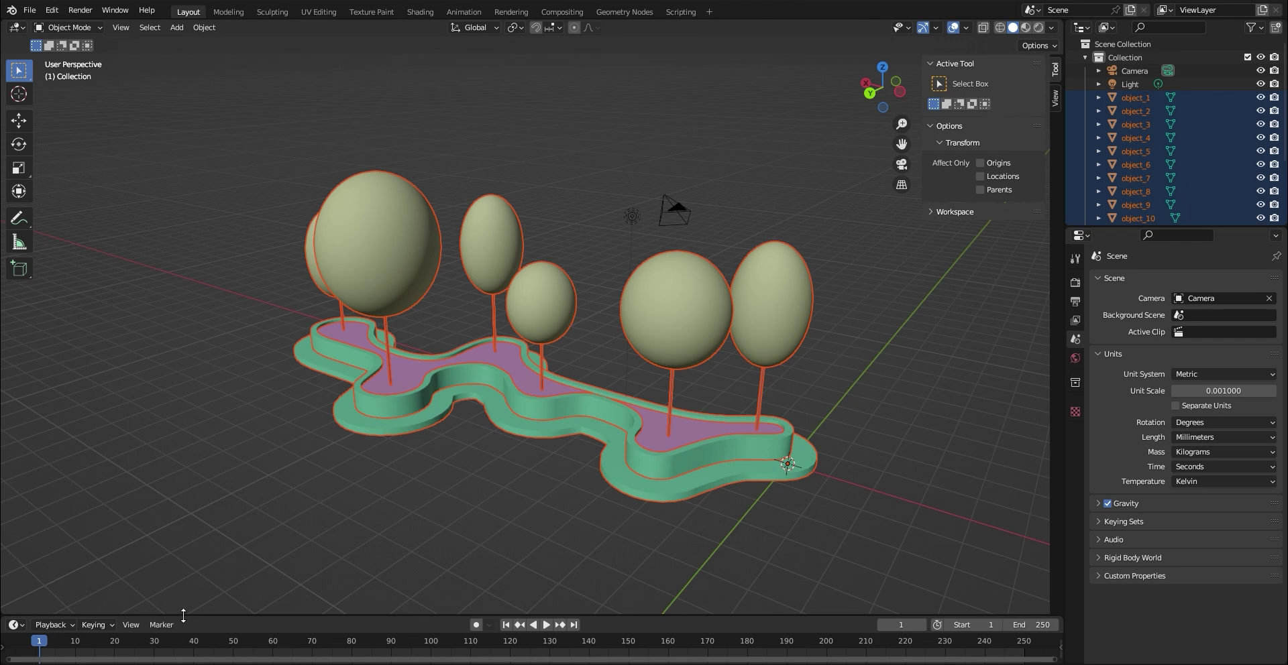
{"action": "left_click_drag", "start_coordinate": [183, 615], "coordinate": [234, 427]}
{"action": "left_click", "coordinate": [16, 438]}
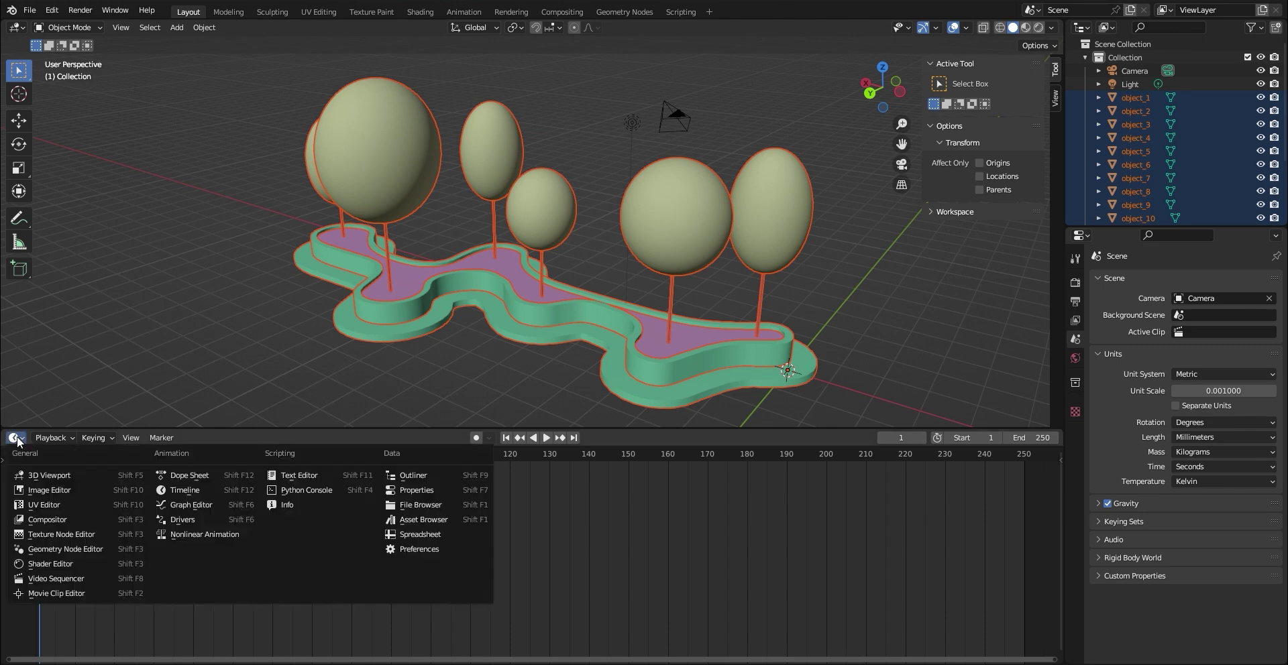
{"action": "left_click", "coordinate": [73, 566]}
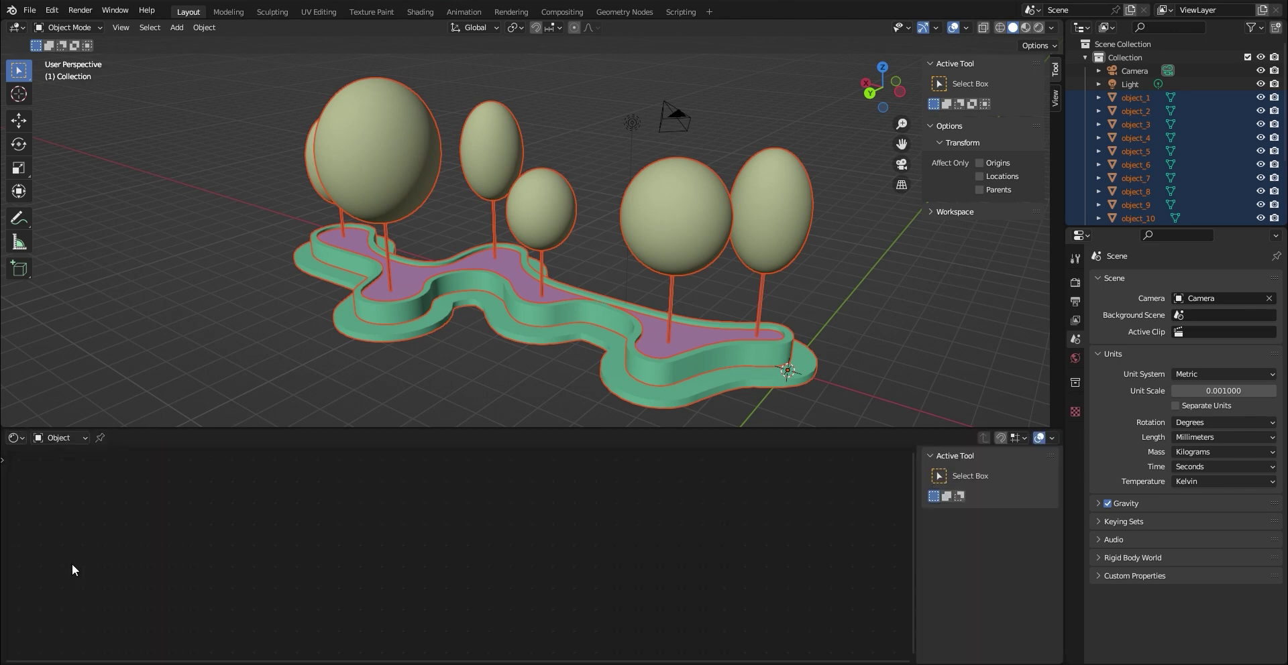
Split the 3D viewport vertically and turn the new area into a UV Editor
{"action": "left_click_drag", "start_coordinate": [4, 424], "coordinate": [377, 355]}
{"action": "left_click", "coordinate": [16, 27]}
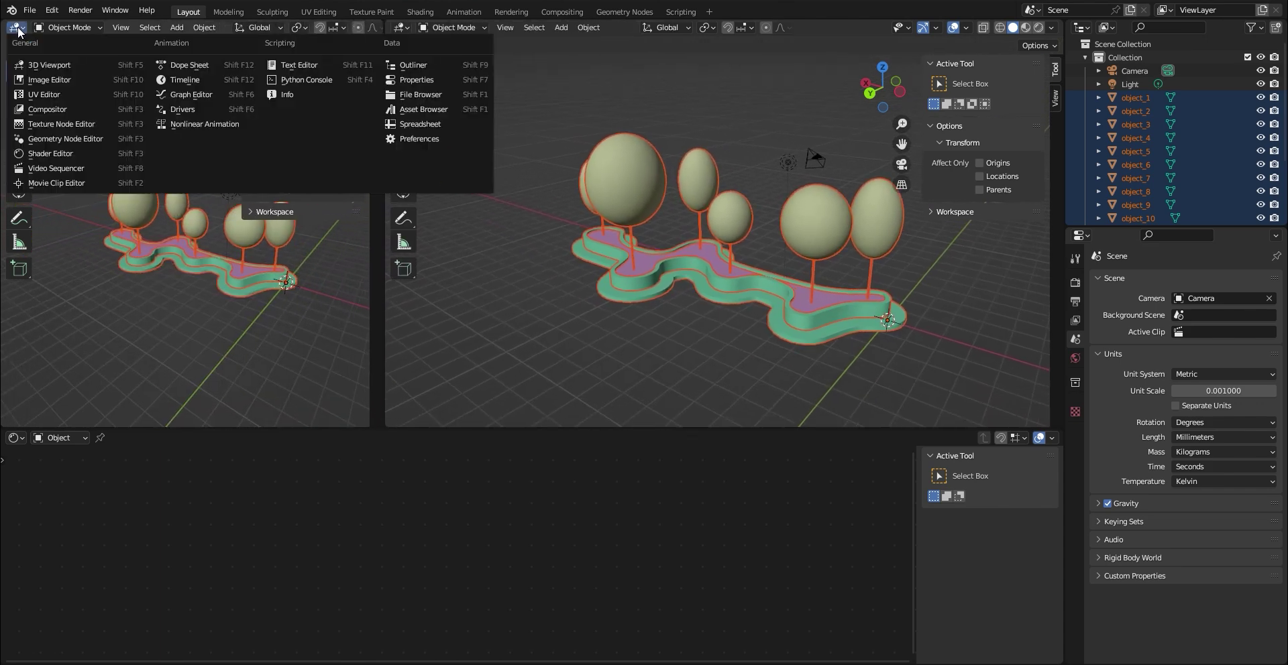
{"action": "left_click", "coordinate": [47, 95]}
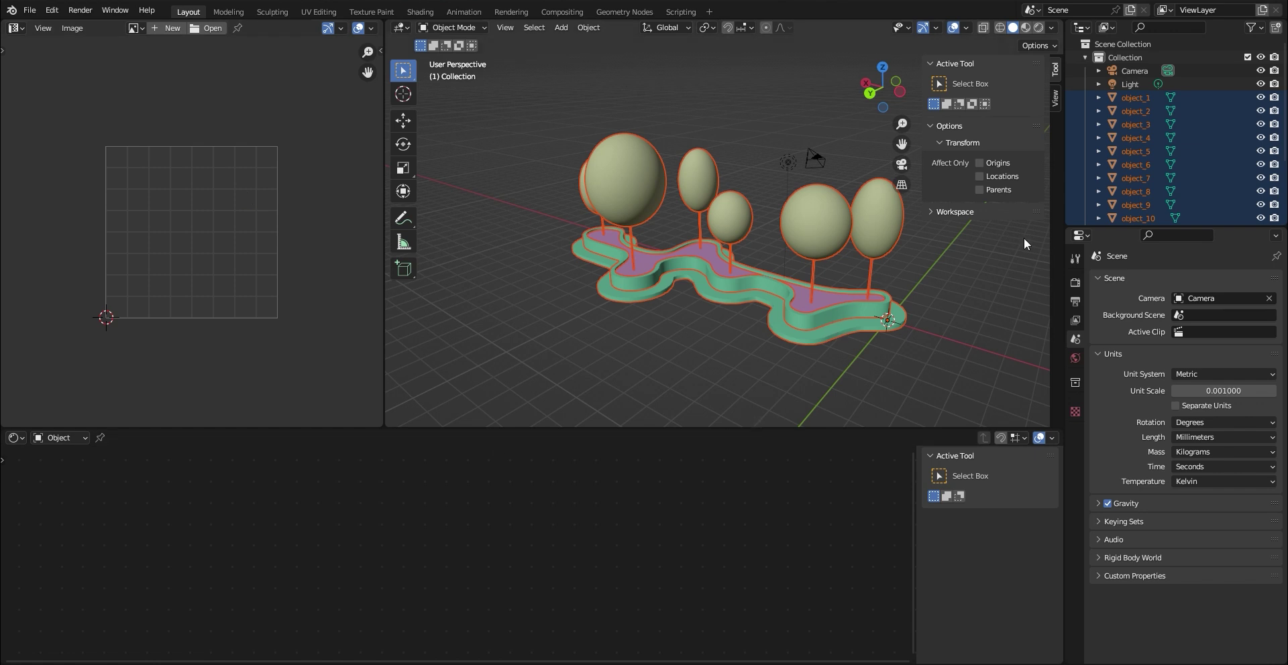
Compare the imported model in wireframe, solid, material preview and rendered viewport shading
{"action": "mouse_move", "coordinate": [939, 317]}
{"action": "middle_mouse_down"}
{"action": "mouse_move", "coordinate": [903, 328]}
{"action": "mouse_move", "coordinate": [931, 336]}
{"action": "middle_mouse_up"}
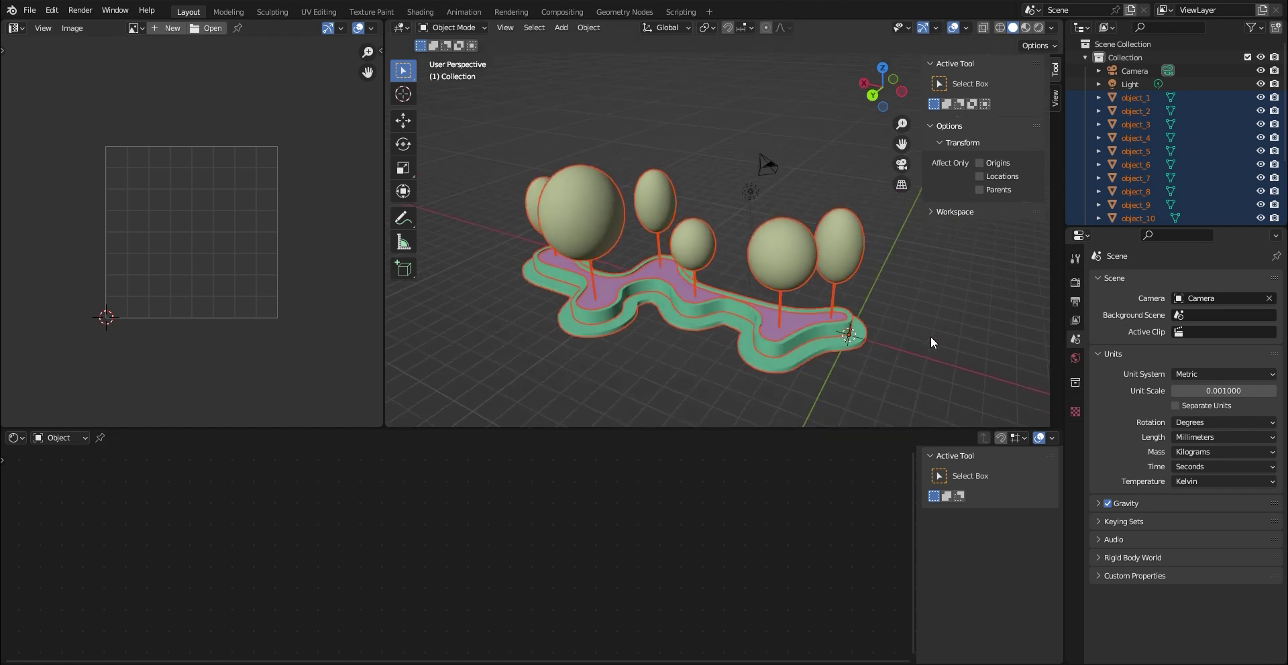
{"action": "left_click", "coordinate": [1001, 29]}
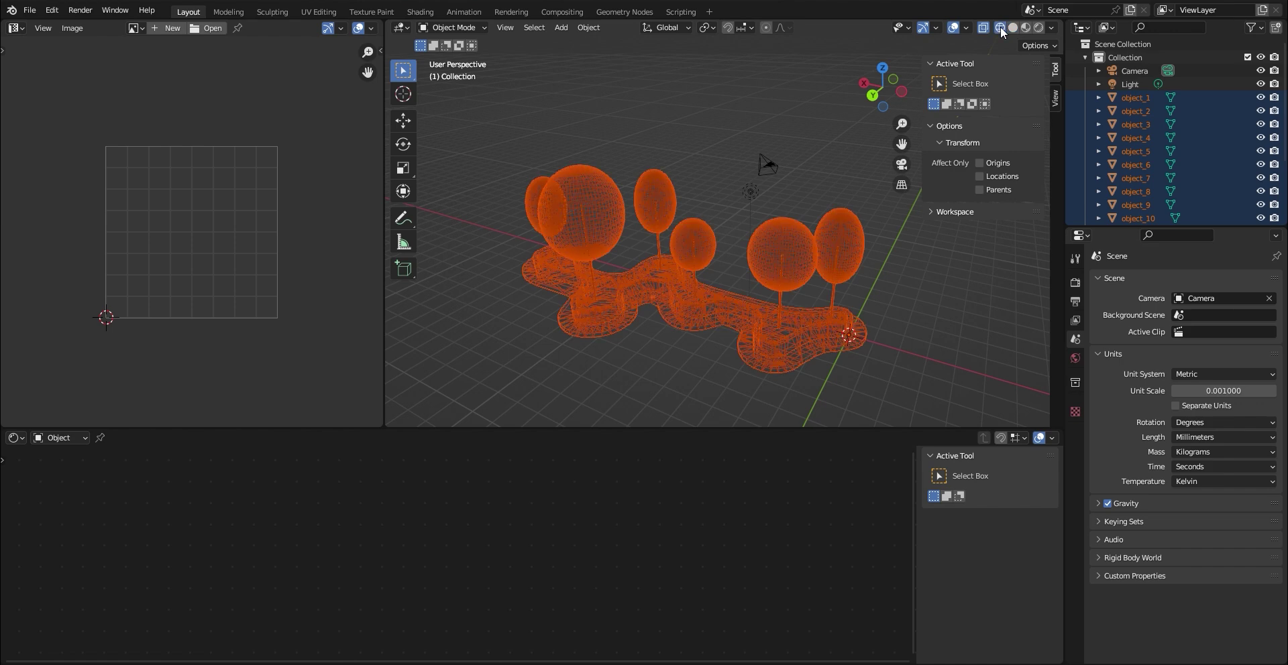
{"action": "scroll", "coordinate": [746, 337], "scroll_direction": "up", "scroll_amount": 3}
{"action": "left_click", "coordinate": [729, 293]}
{"action": "scroll", "coordinate": [749, 270], "scroll_direction": "down", "scroll_amount": 3}
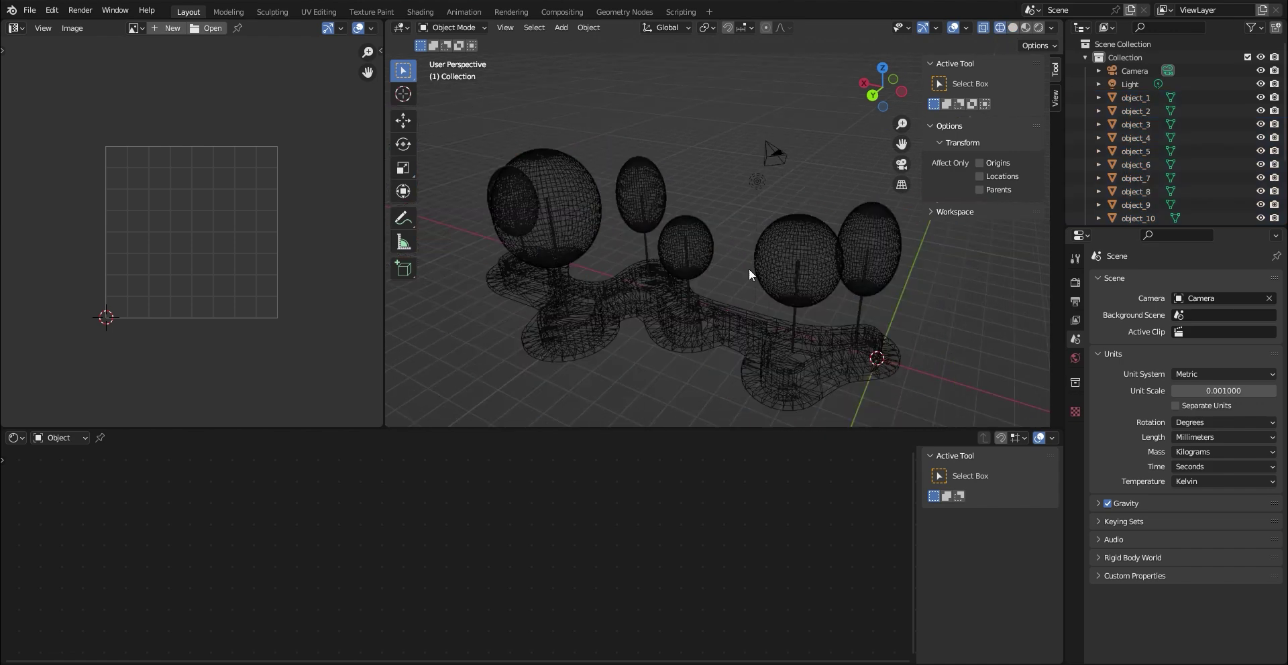
{"action": "left_click", "coordinate": [1016, 26]}
{"action": "left_click", "coordinate": [1023, 27]}
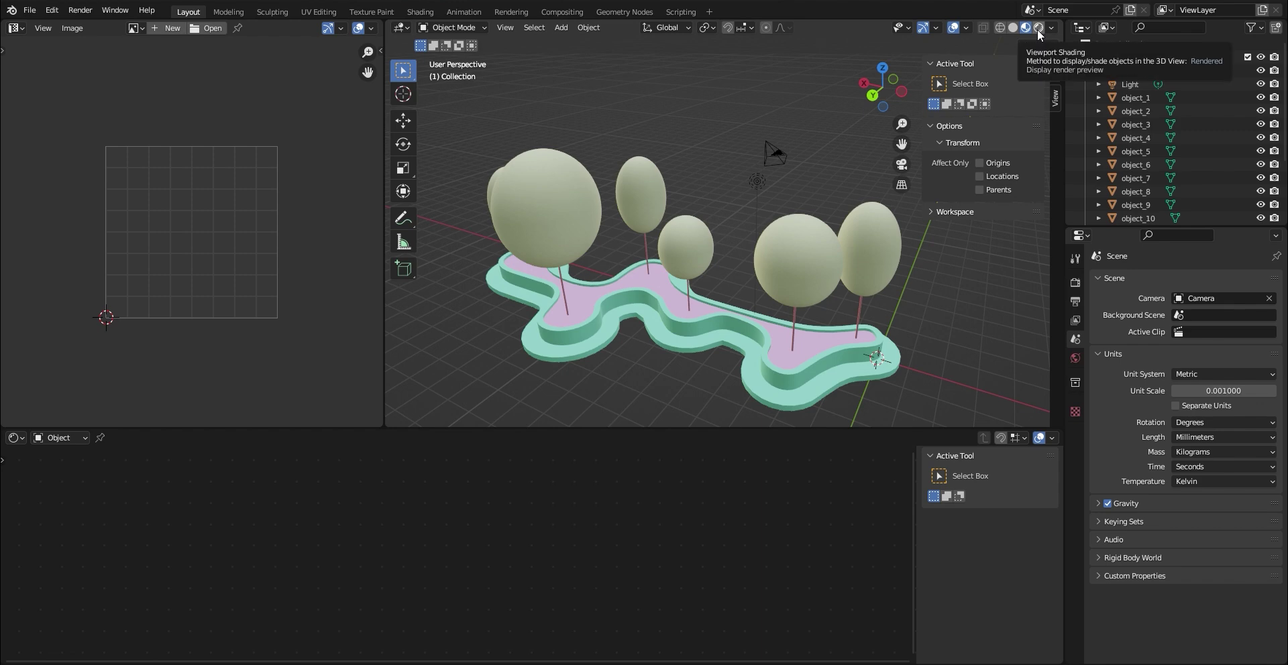
{"action": "left_click", "coordinate": [1038, 27]}
{"action": "middle_click_drag", "start_coordinate": [825, 309], "coordinate": [788, 324]}
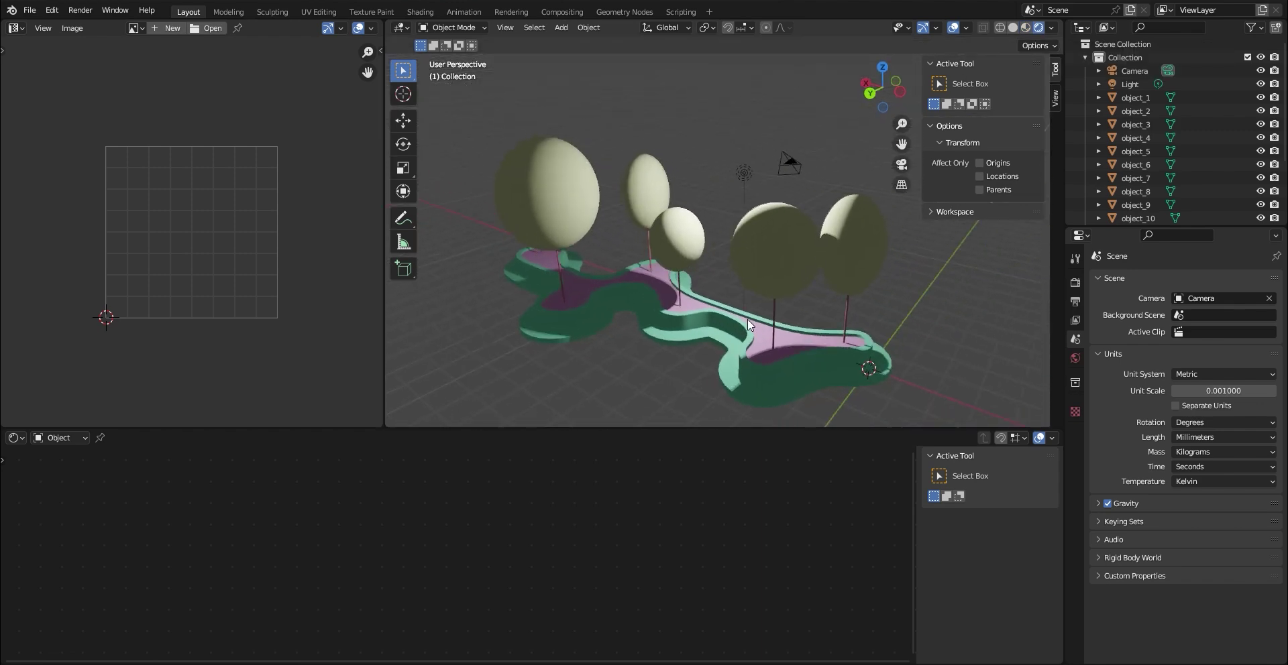
Delete the default light and set the viewport shading to Material Preview
{"action": "left_click", "coordinate": [742, 175]}
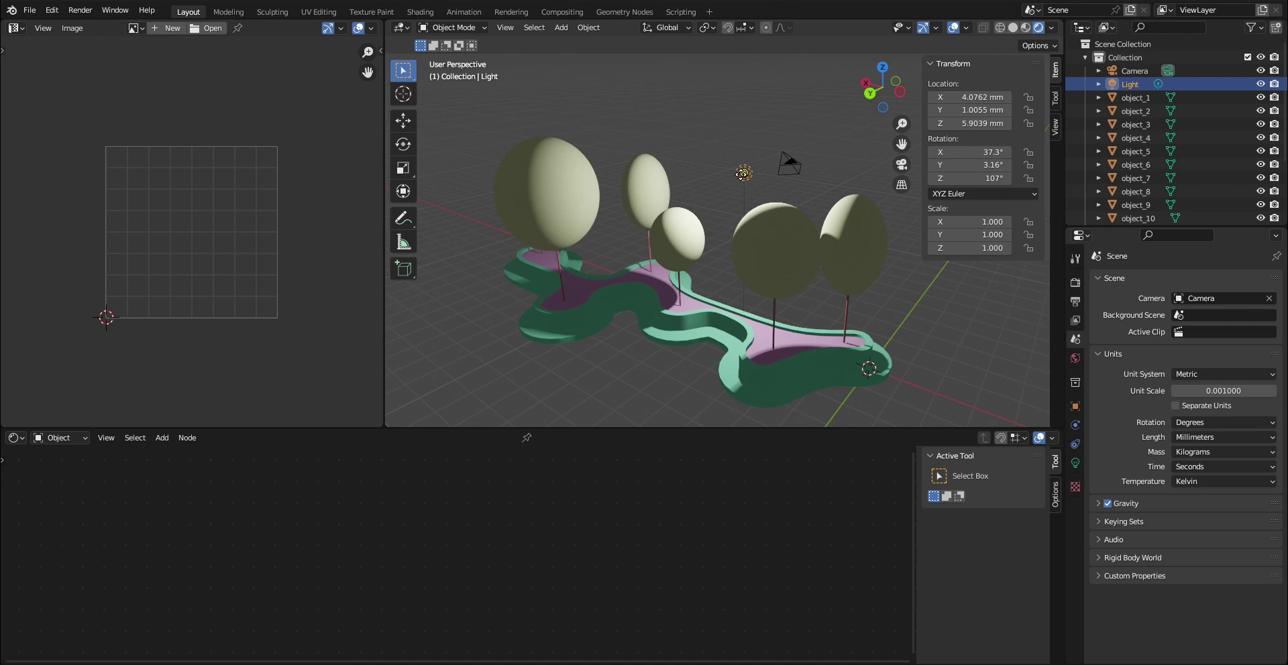
{"action": "key", "text": "Delete"}
{"action": "left_click", "coordinate": [1026, 27]}
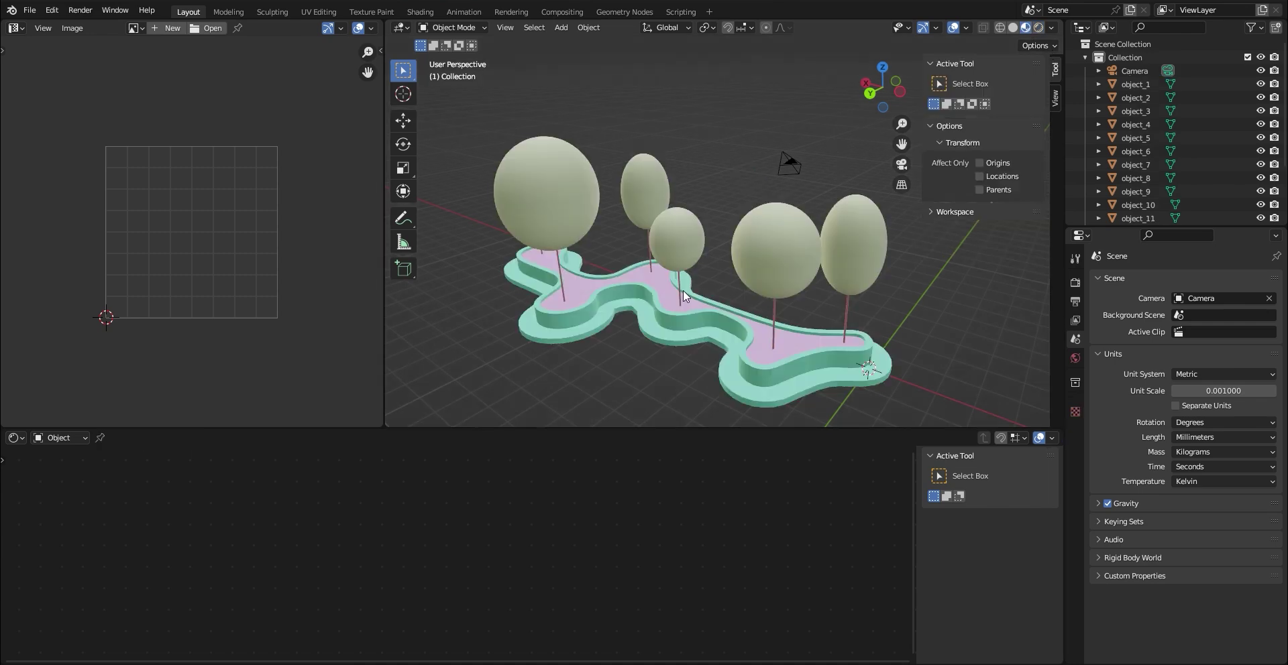
Select all six tree crowns together
{"action": "left_click", "coordinate": [551, 195]}
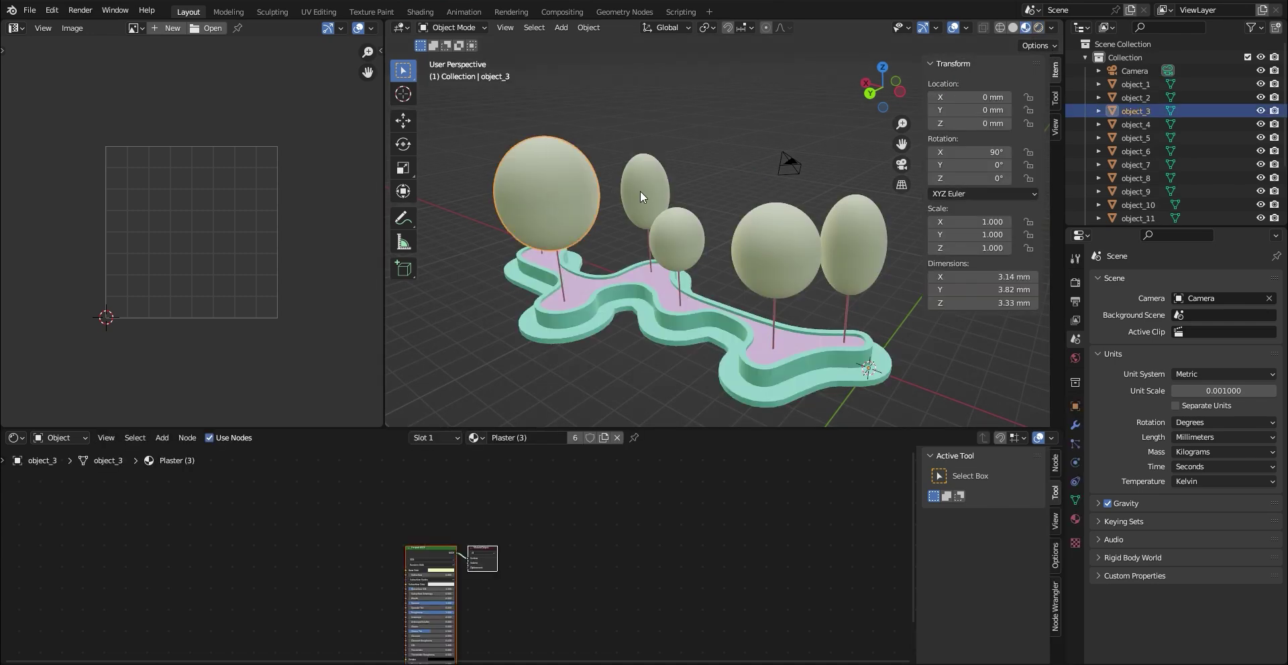
{"action": "left_click", "coordinate": [640, 191], "text": "shift"}
{"action": "left_click", "coordinate": [687, 243], "text": "shift"}
{"action": "left_click", "coordinate": [787, 252], "text": "shift"}
{"action": "left_click", "coordinate": [847, 250], "text": "shift"}
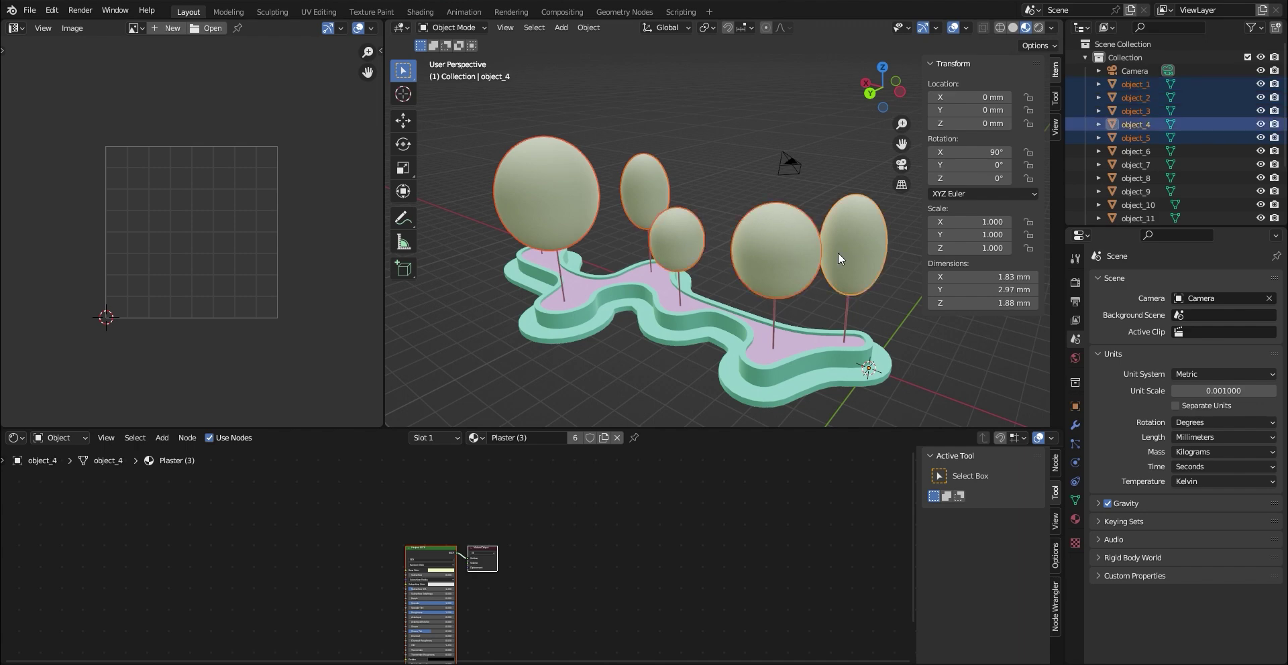
{"action": "mouse_move", "coordinate": [651, 305]}
{"action": "middle_mouse_down"}
{"action": "mouse_move", "coordinate": [719, 280]}
{"action": "mouse_move", "coordinate": [500, 224]}
{"action": "mouse_move", "coordinate": [733, 320]}
{"action": "mouse_move", "coordinate": [695, 381]}
{"action": "mouse_move", "coordinate": [735, 320]}
{"action": "mouse_move", "coordinate": [820, 346]}
{"action": "mouse_move", "coordinate": [880, 334]}
{"action": "mouse_move", "coordinate": [694, 346]}
{"action": "mouse_move", "coordinate": [721, 287]}
{"action": "middle_mouse_up"}
{"action": "left_click", "coordinate": [494, 230], "text": "shift"}
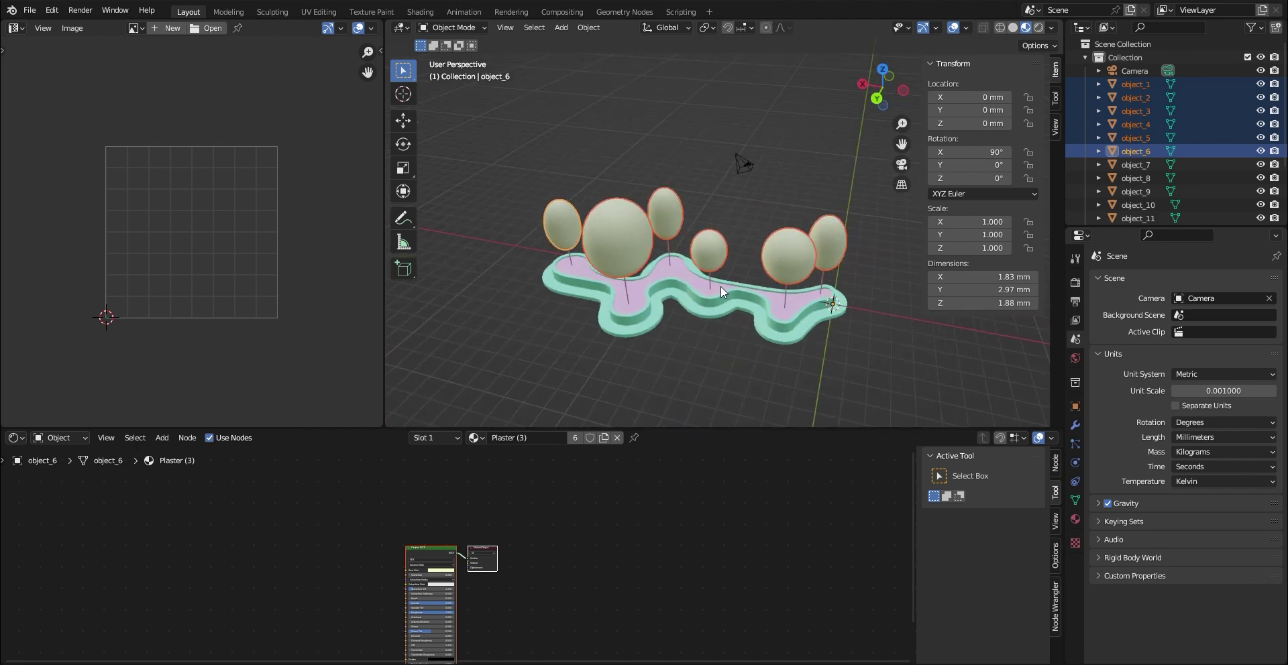
{"action": "scroll", "coordinate": [735, 364], "scroll_direction": "up", "scroll_amount": 3}
{"action": "middle_click_drag", "start_coordinate": [739, 380], "coordinate": [737, 357]}
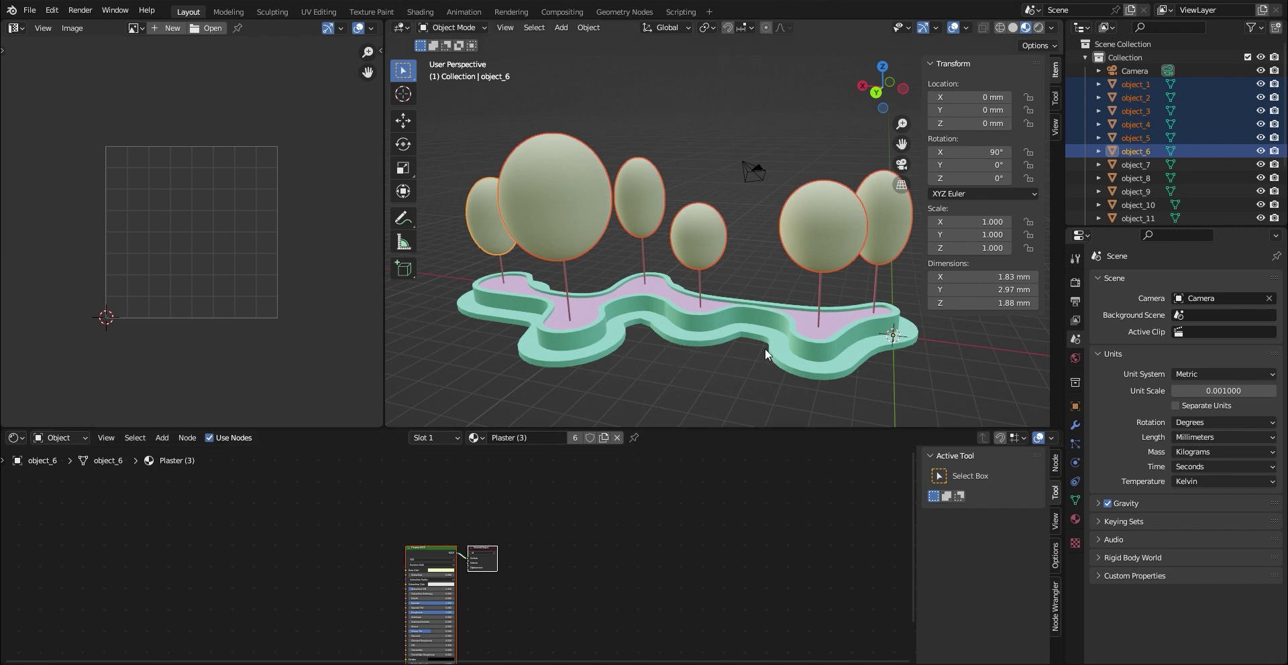
In rendered shading, set the soil surface material's emission colour to purple with hue 0.764, saturation 0.986 and value 1.000
{"action": "left_click", "coordinate": [1040, 28]}
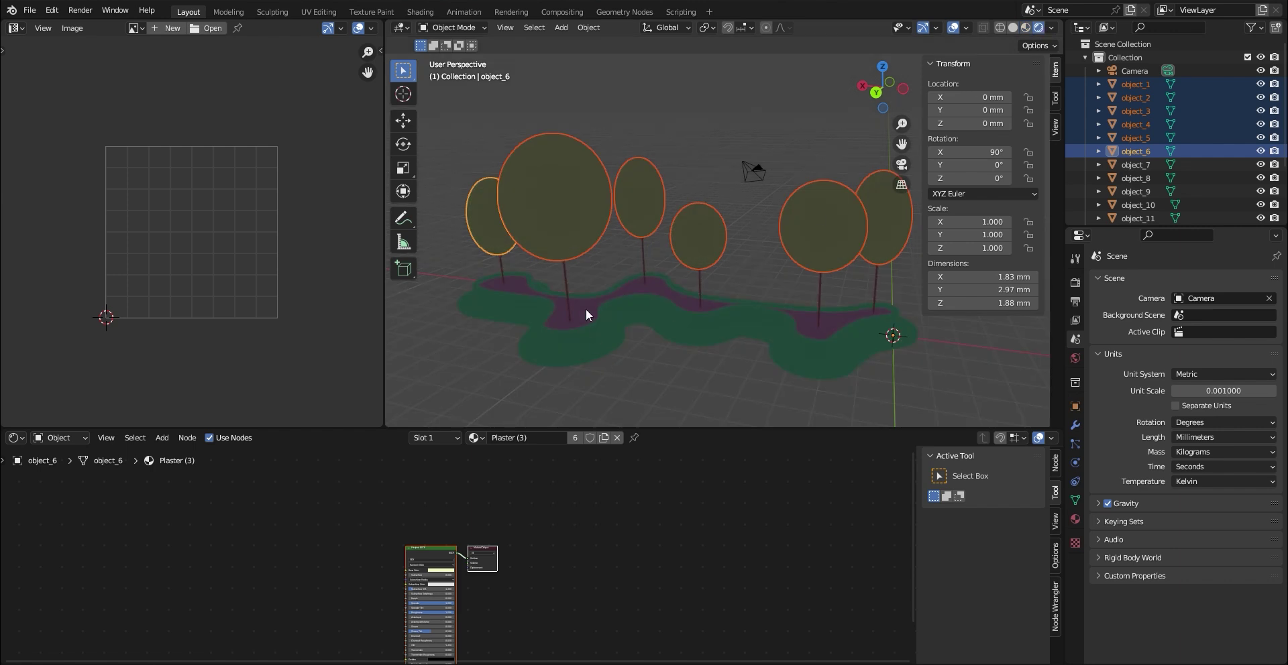
{"action": "scroll", "coordinate": [586, 310], "scroll_direction": "up", "scroll_amount": 2}
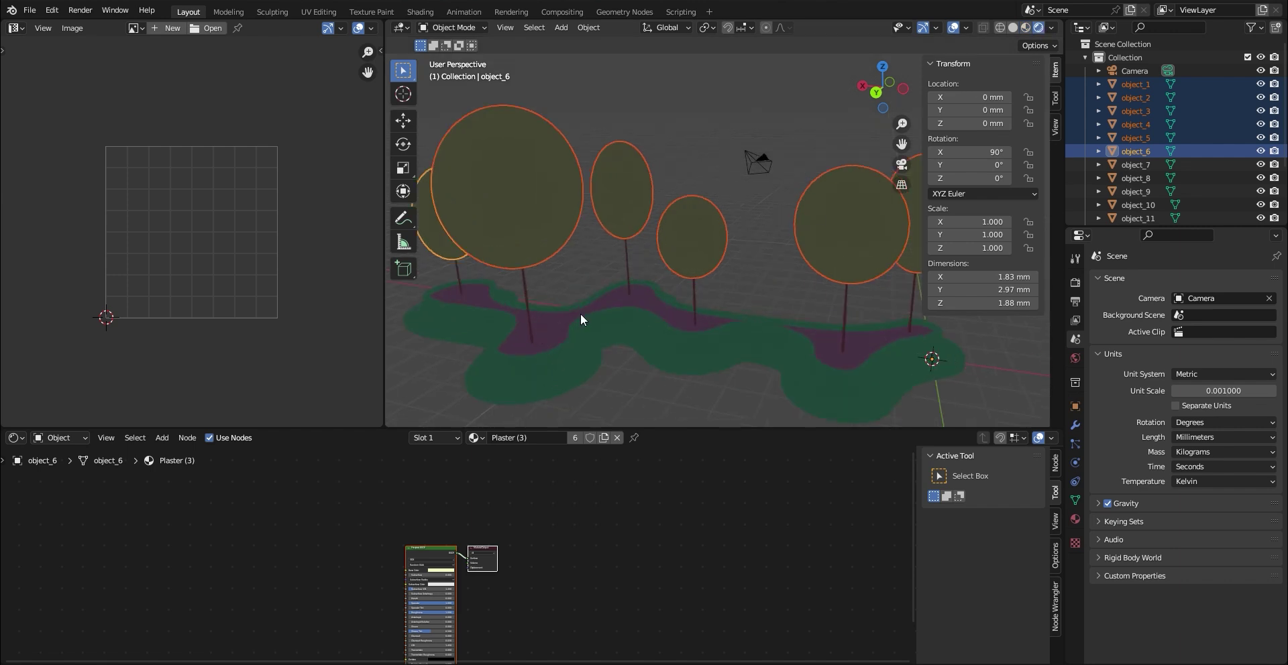
{"action": "left_click", "coordinate": [546, 332]}
{"action": "scroll", "coordinate": [479, 618], "scroll_direction": "up", "scroll_amount": 5}
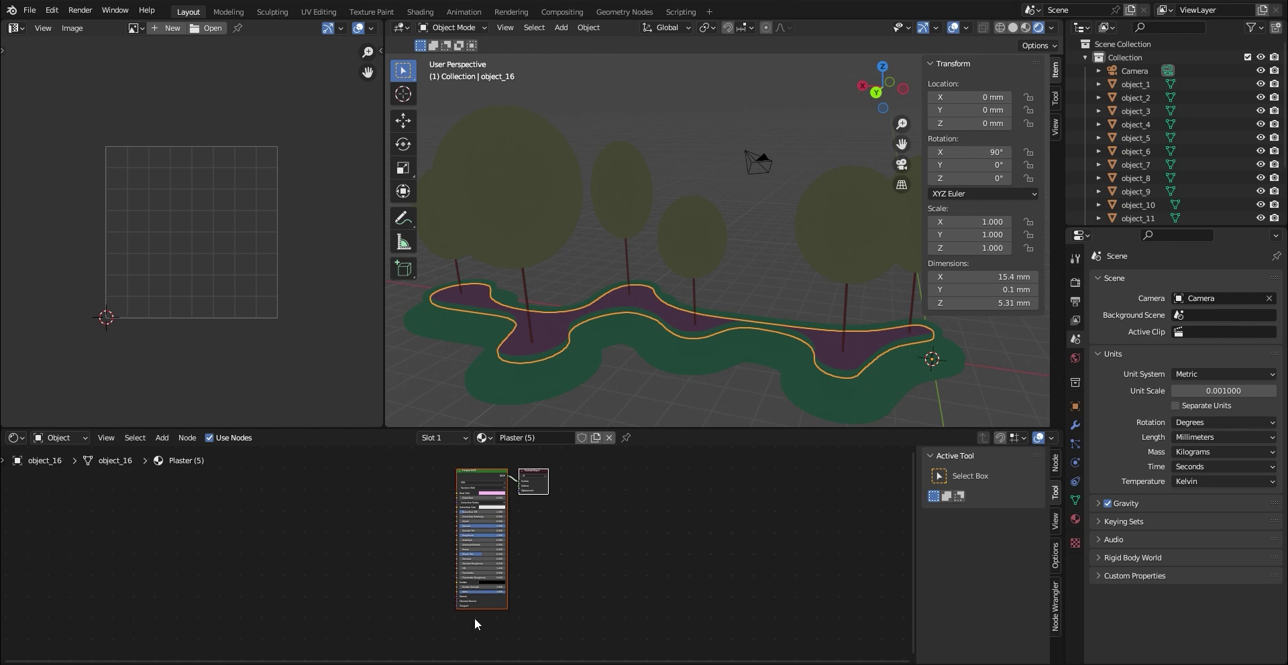
{"action": "scroll", "coordinate": [534, 611], "scroll_direction": "up", "scroll_amount": 1}
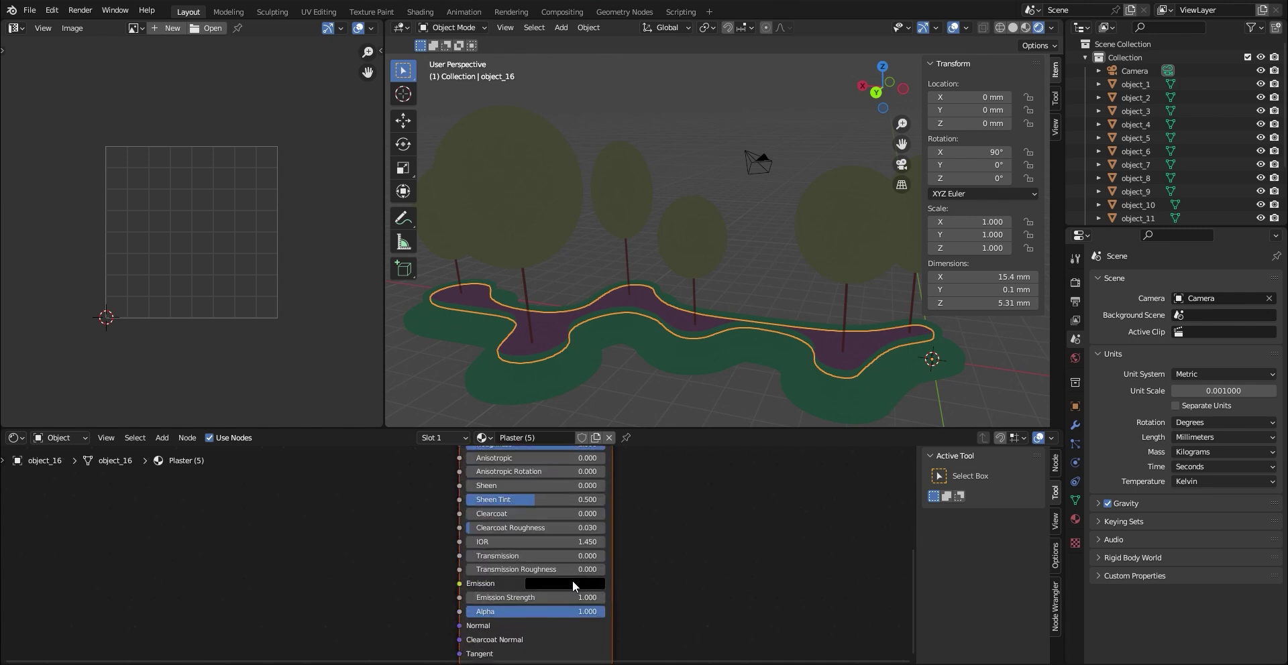
{"action": "left_click", "coordinate": [573, 580]}
{"action": "mouse_move", "coordinate": [632, 440]}
{"action": "left_mouse_down"}
{"action": "mouse_move", "coordinate": [633, 401]}
{"action": "mouse_move", "coordinate": [592, 414]}
{"action": "mouse_move", "coordinate": [619, 459]}
{"action": "left_mouse_up"}
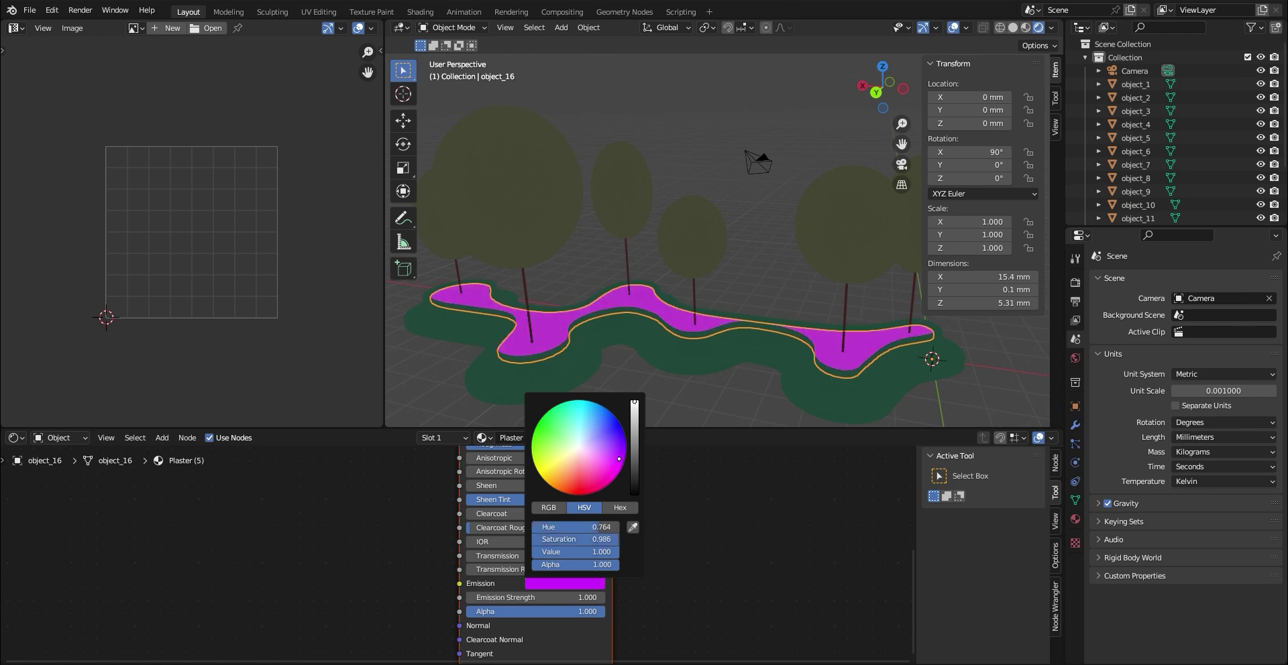
Set the soil material's emission strength to 15 and inspect the glowing surface up close
{"action": "left_click", "coordinate": [560, 597]}
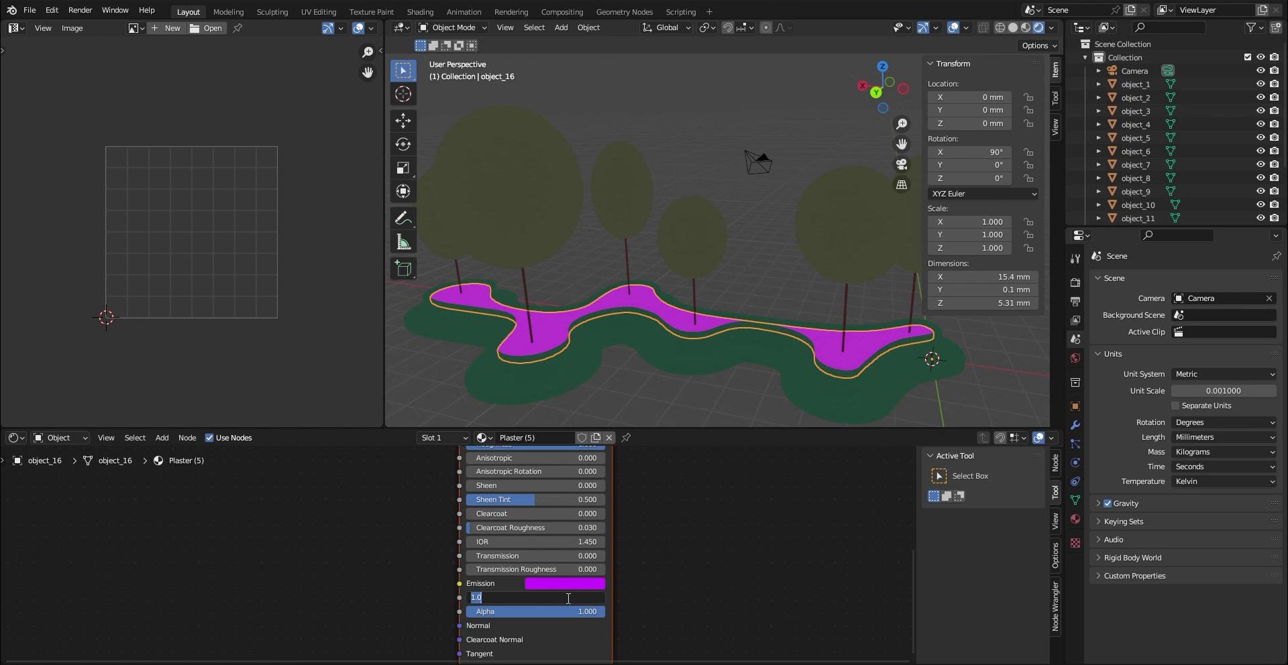
{"action": "type", "text": "15"}
{"action": "key", "text": "Return"}
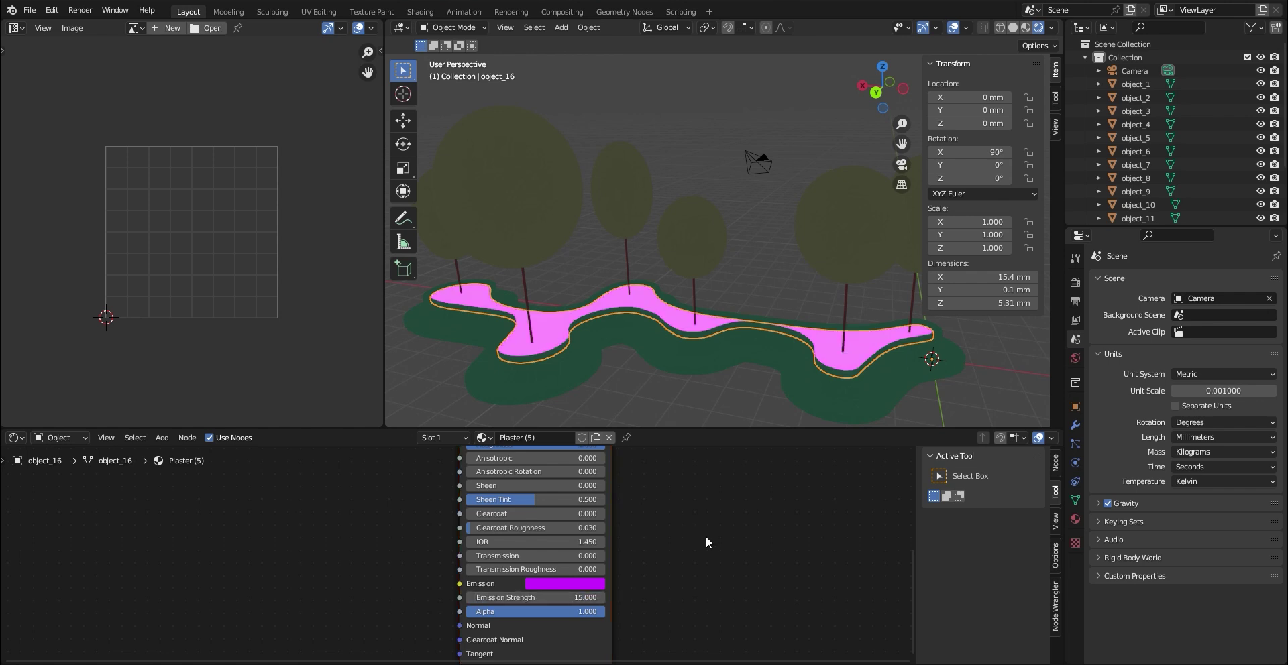
{"action": "scroll", "coordinate": [741, 300], "scroll_direction": "down", "scroll_amount": 2}
{"action": "scroll", "coordinate": [690, 295], "scroll_direction": "up", "scroll_amount": 5}
{"action": "middle_click_drag", "start_coordinate": [637, 296], "coordinate": [698, 346]}
{"action": "mouse_move", "coordinate": [727, 287]}
{"action": "middle_mouse_down"}
{"action": "mouse_move", "coordinate": [851, 287]}
{"action": "mouse_move", "coordinate": [837, 268]}
{"action": "mouse_move", "coordinate": [688, 261]}
{"action": "mouse_move", "coordinate": [642, 234]}
{"action": "mouse_move", "coordinate": [715, 273]}
{"action": "mouse_move", "coordinate": [831, 271]}
{"action": "middle_mouse_up"}
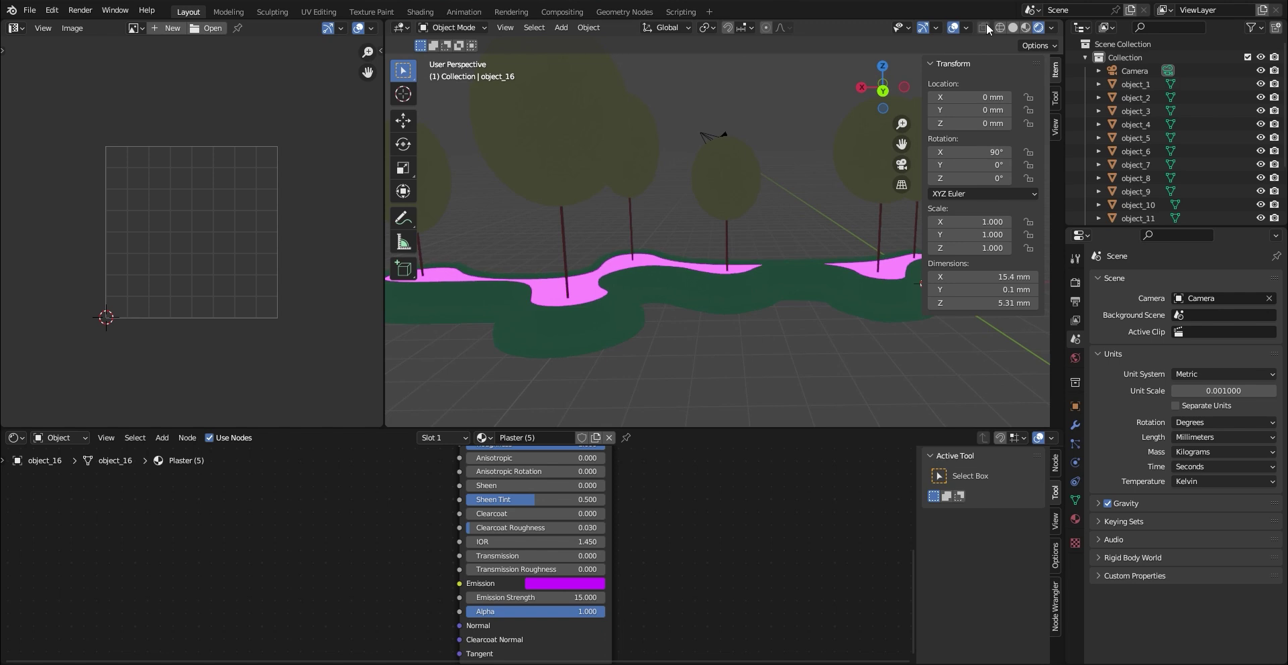
Switch the render engine from Eevee to Cycles and inspect the purple glow on the trees and seat
{"action": "left_click", "coordinate": [1075, 284]}
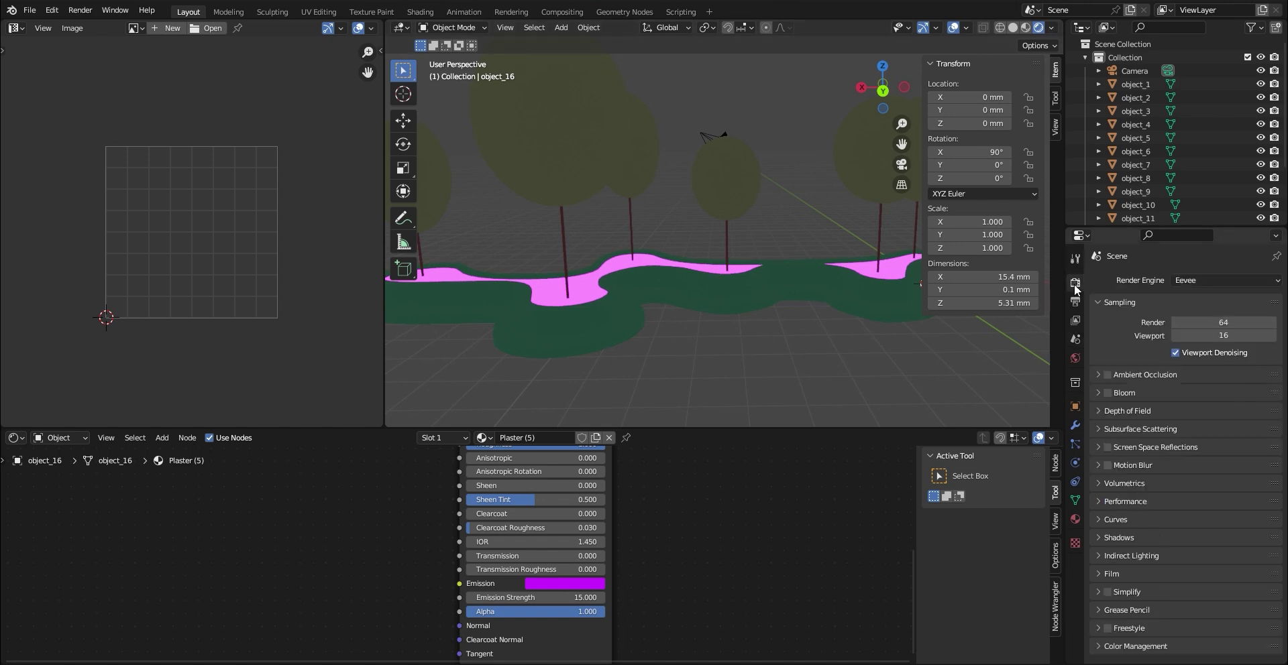
{"action": "left_click", "coordinate": [1212, 278]}
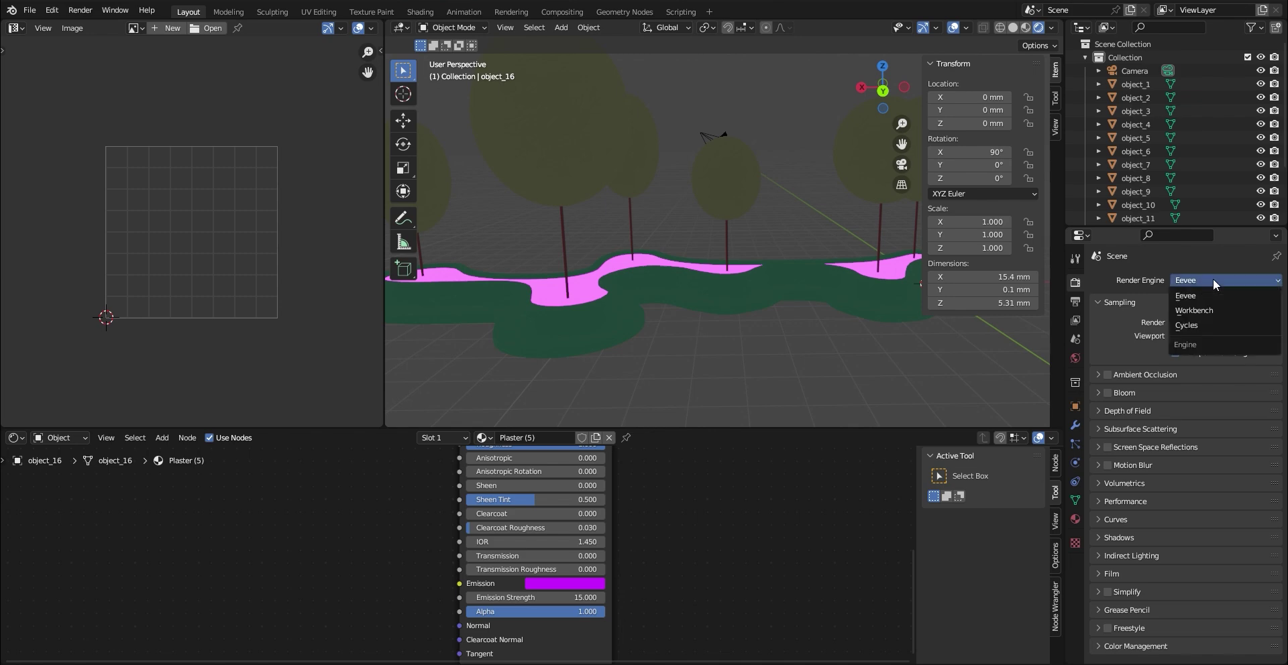
{"action": "left_click", "coordinate": [1200, 324]}
{"action": "middle_click_drag", "start_coordinate": [738, 311], "coordinate": [691, 239]}
{"action": "scroll", "coordinate": [697, 275], "scroll_direction": "up", "scroll_amount": 4}
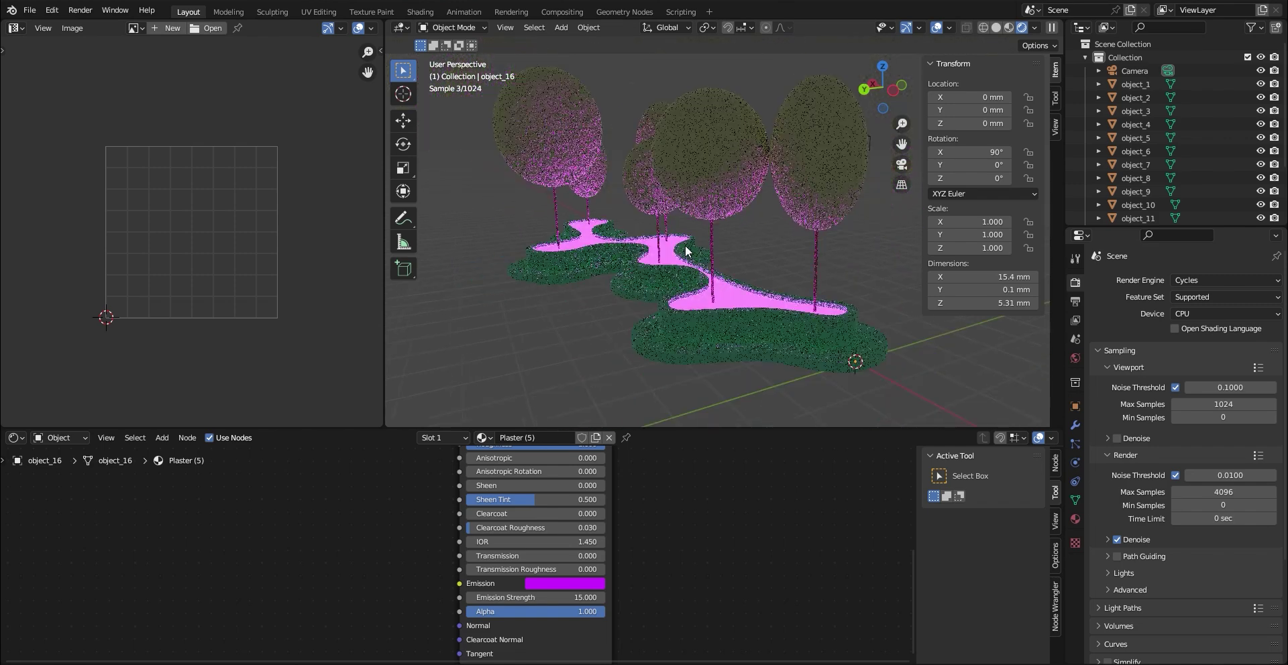
Return the viewport to Material Preview and select all tree crowns that share one crown's material
{"action": "left_click", "coordinate": [1010, 27]}
{"action": "left_click", "coordinate": [808, 185]}
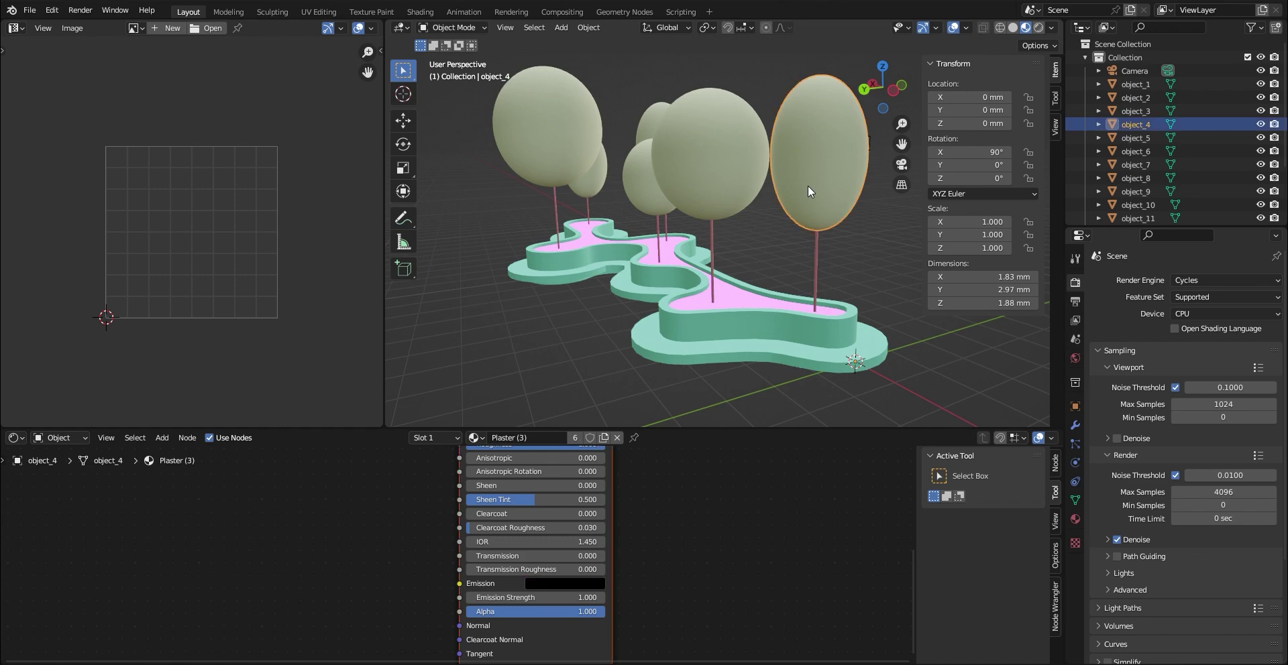
{"action": "middle_click_drag", "start_coordinate": [737, 264], "coordinate": [738, 305]}
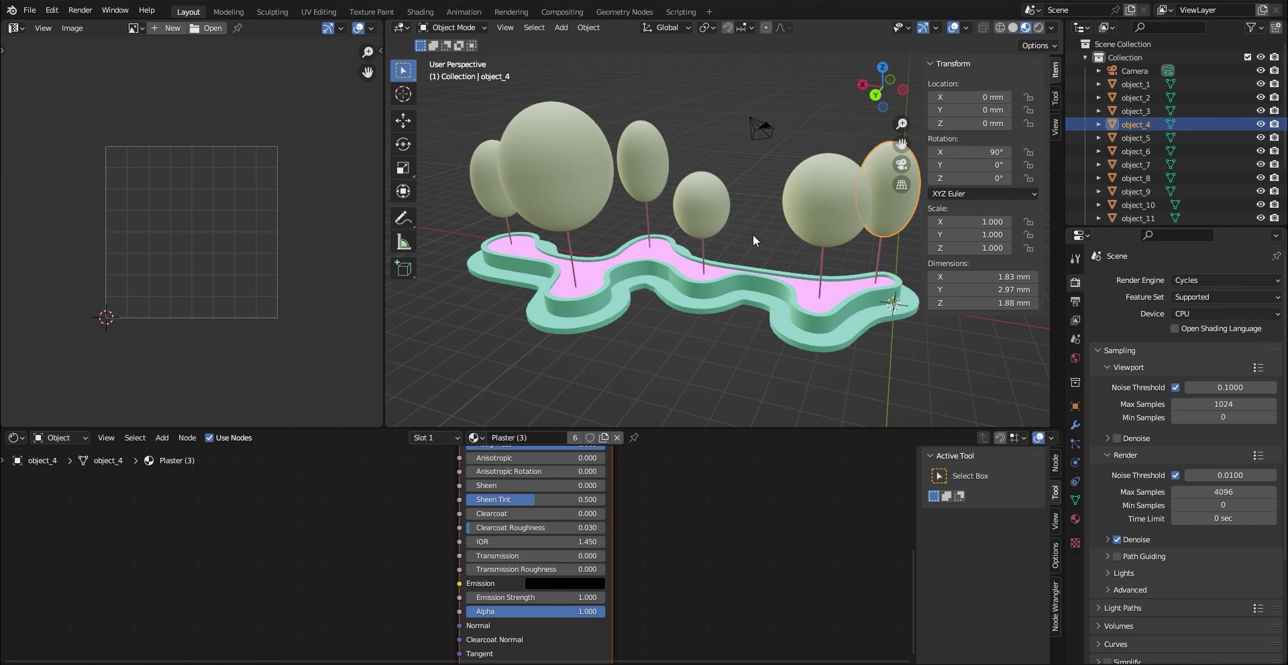
{"action": "scroll", "coordinate": [752, 235], "scroll_direction": "up", "scroll_amount": 2}
{"action": "key", "text": "shift+l"}
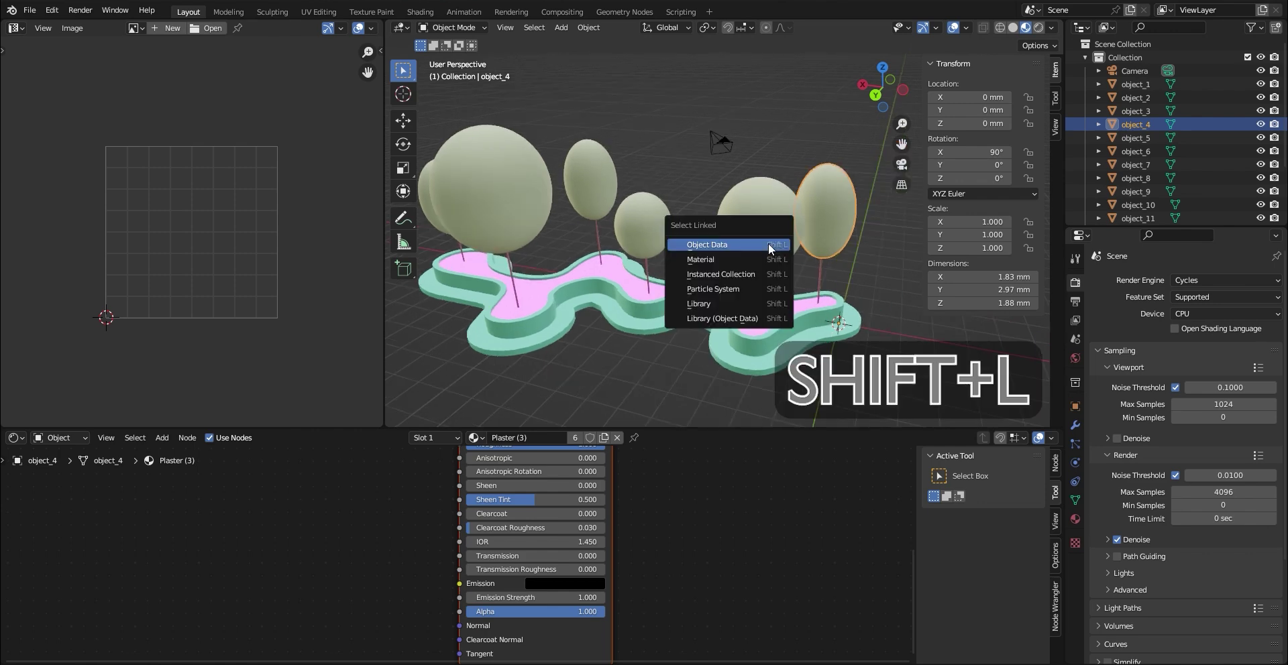
{"action": "left_click", "coordinate": [733, 263]}
{"action": "middle_click_drag", "start_coordinate": [602, 317], "coordinate": [610, 291]}
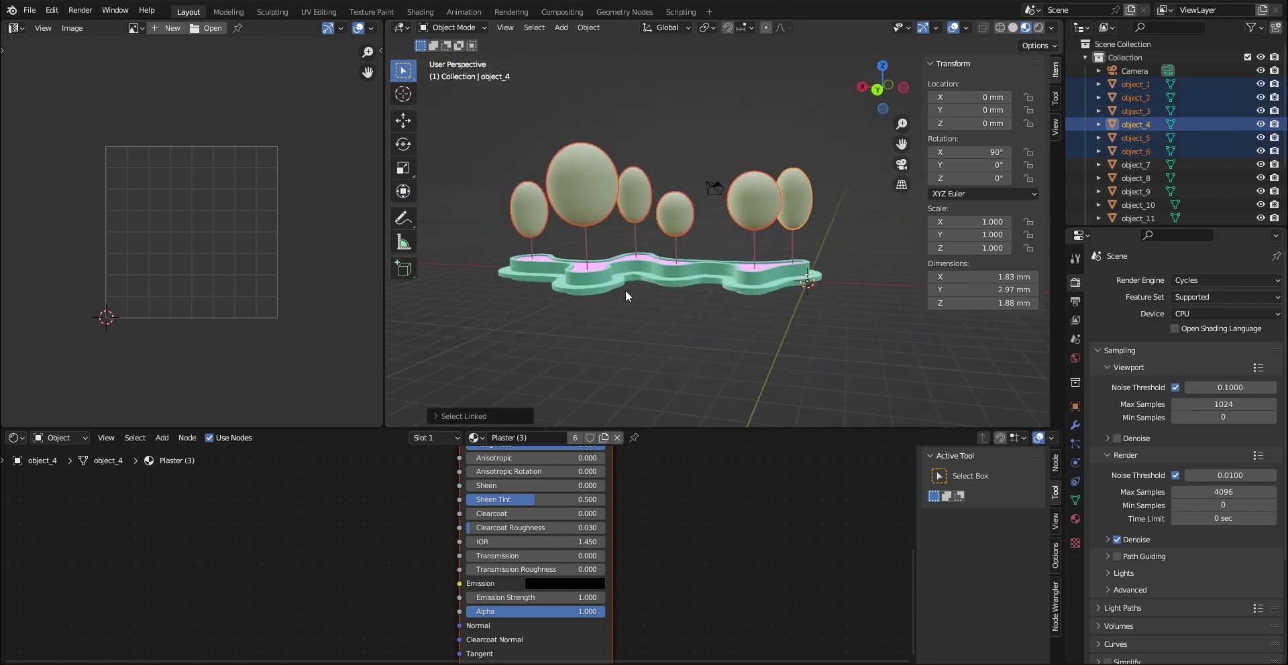
Set the crown material's base colour to green with hue 0.399, saturation 0.923 and value 0.926
{"action": "scroll", "coordinate": [689, 520], "scroll_direction": "down", "scroll_amount": 2}
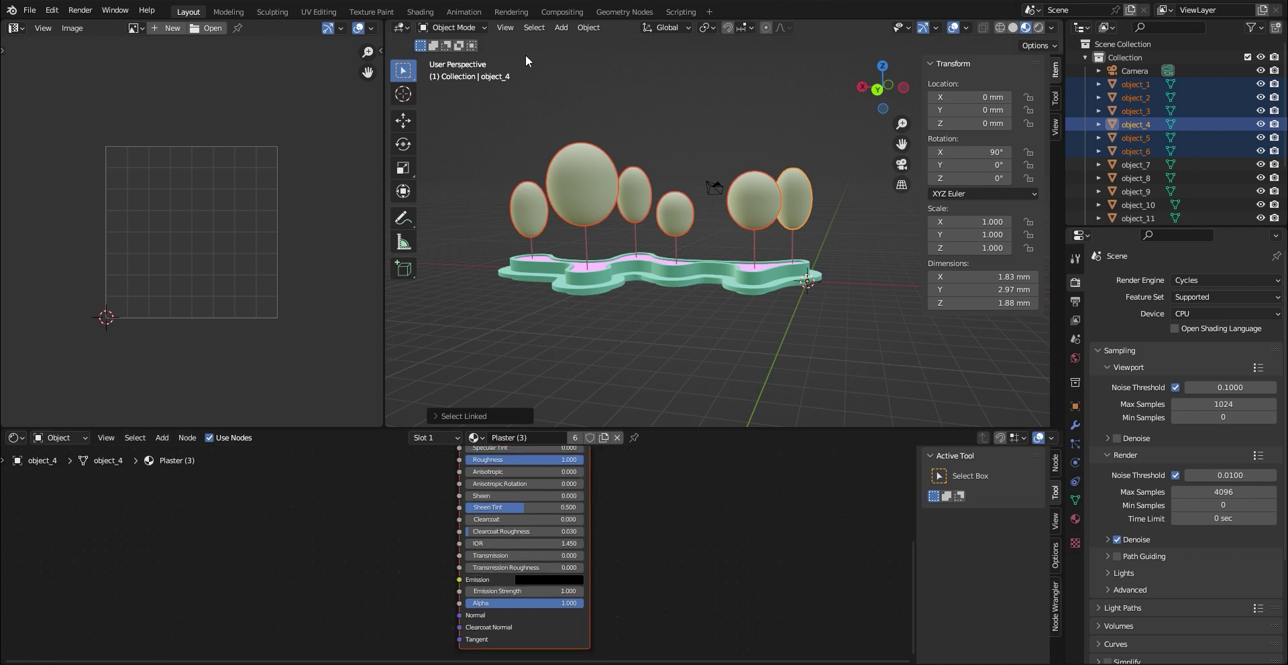
{"action": "middle_click_drag", "start_coordinate": [550, 469], "coordinate": [621, 562]}
{"action": "scroll", "coordinate": [591, 550], "scroll_direction": "up", "scroll_amount": 1}
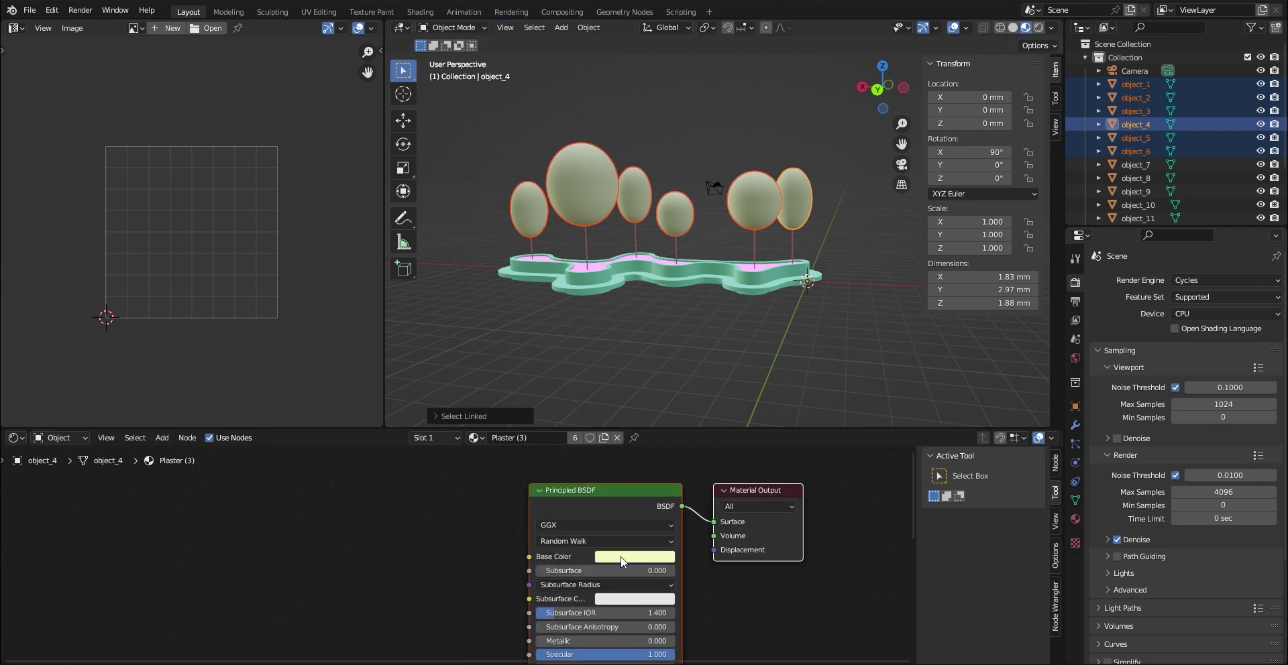
{"action": "left_click", "coordinate": [622, 562]}
{"action": "left_click", "coordinate": [634, 391]}
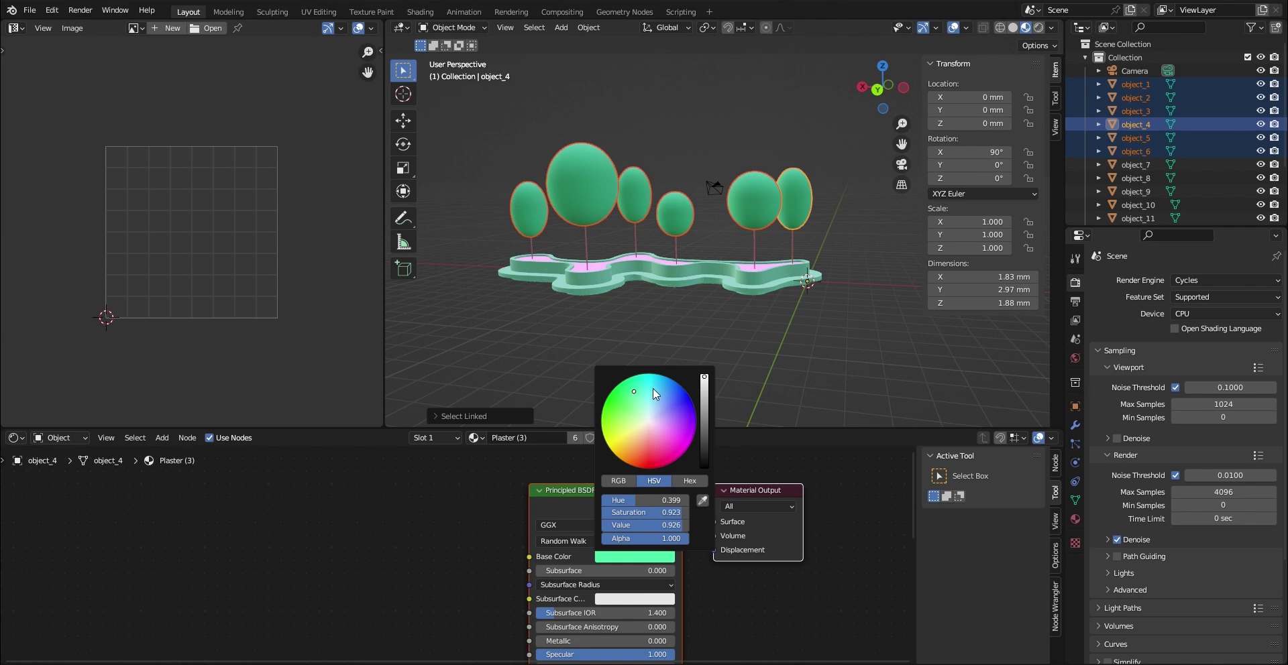
Add an Image Texture node beside the Principled BSDF in the crown material
{"action": "middle_click_drag", "start_coordinate": [628, 332], "coordinate": [713, 361]}
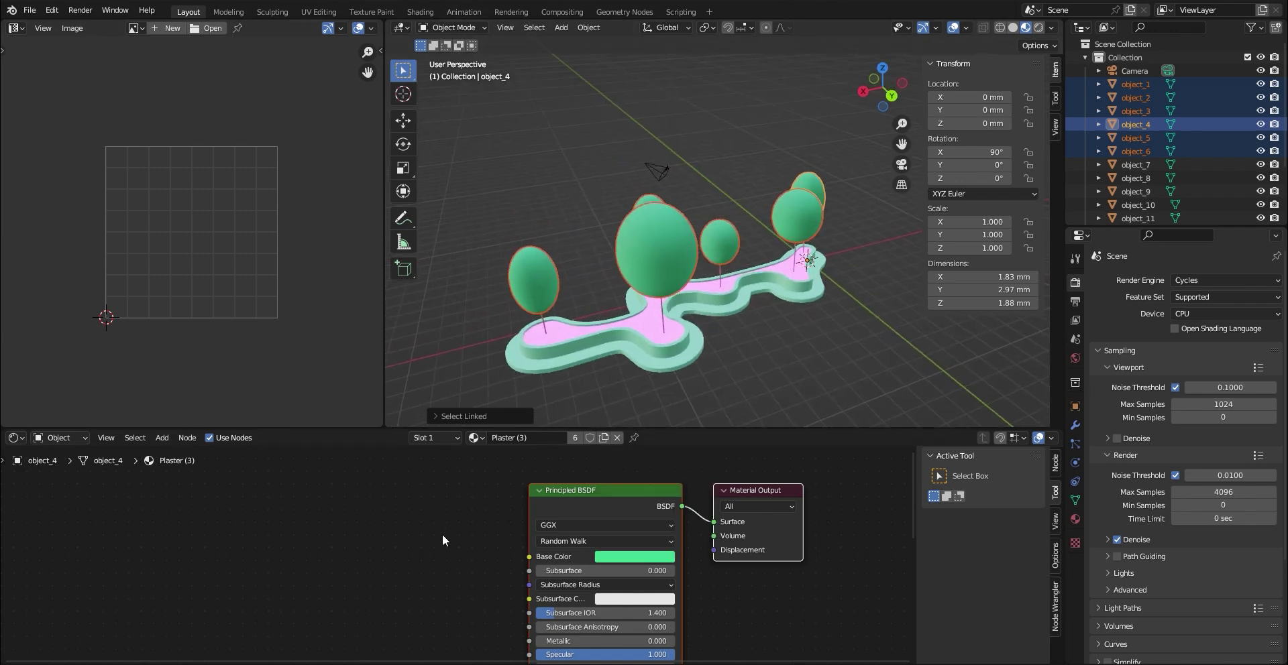
{"action": "right_click", "coordinate": [337, 514]}
{"action": "right_click", "coordinate": [354, 533]}
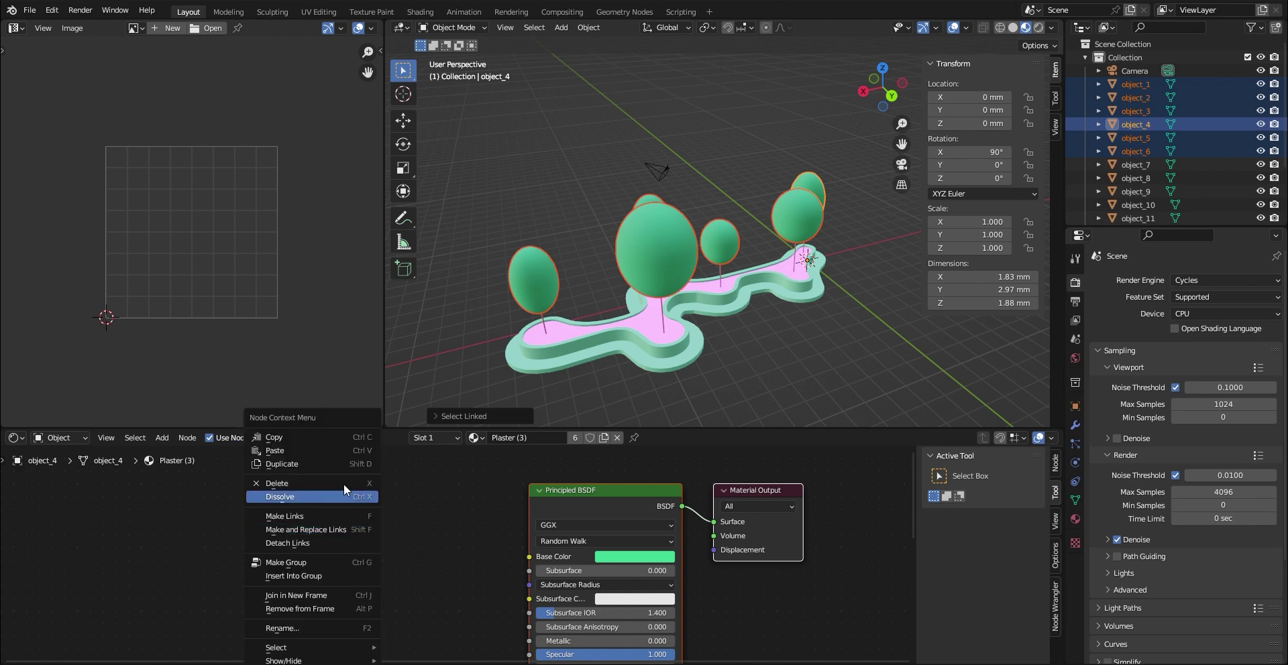
{"action": "left_click", "coordinate": [360, 521]}
{"action": "right_click", "coordinate": [360, 521]}
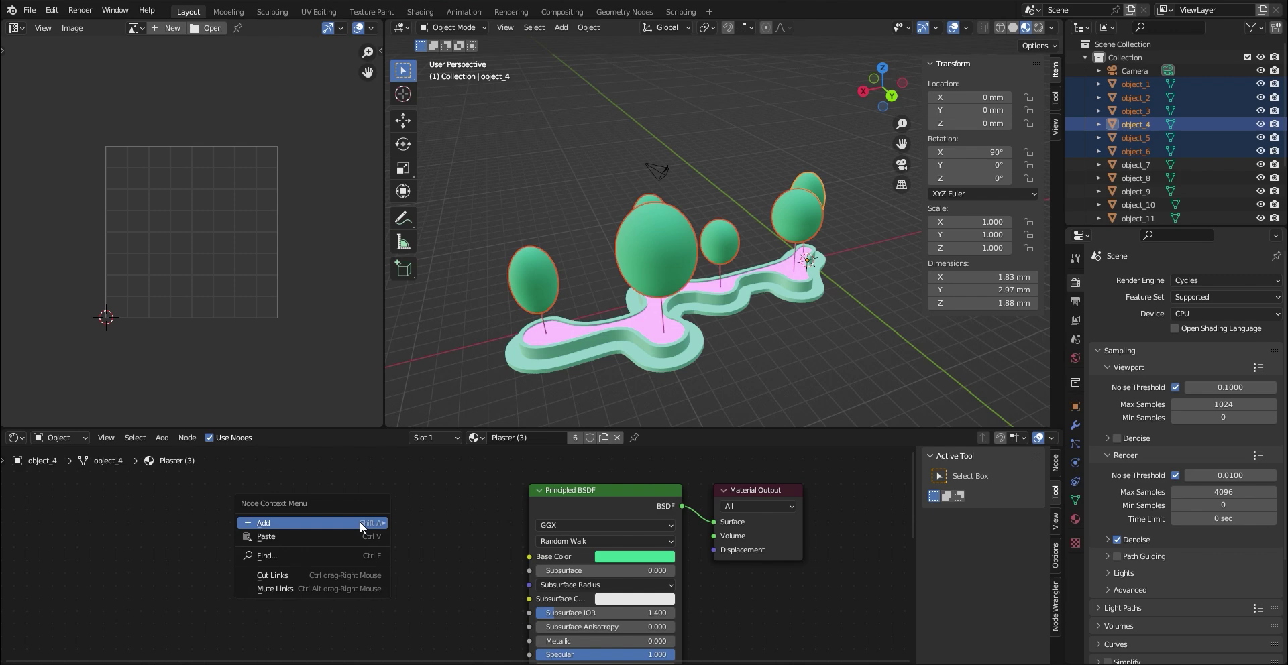
{"action": "mouse_move", "coordinate": [359, 523]}
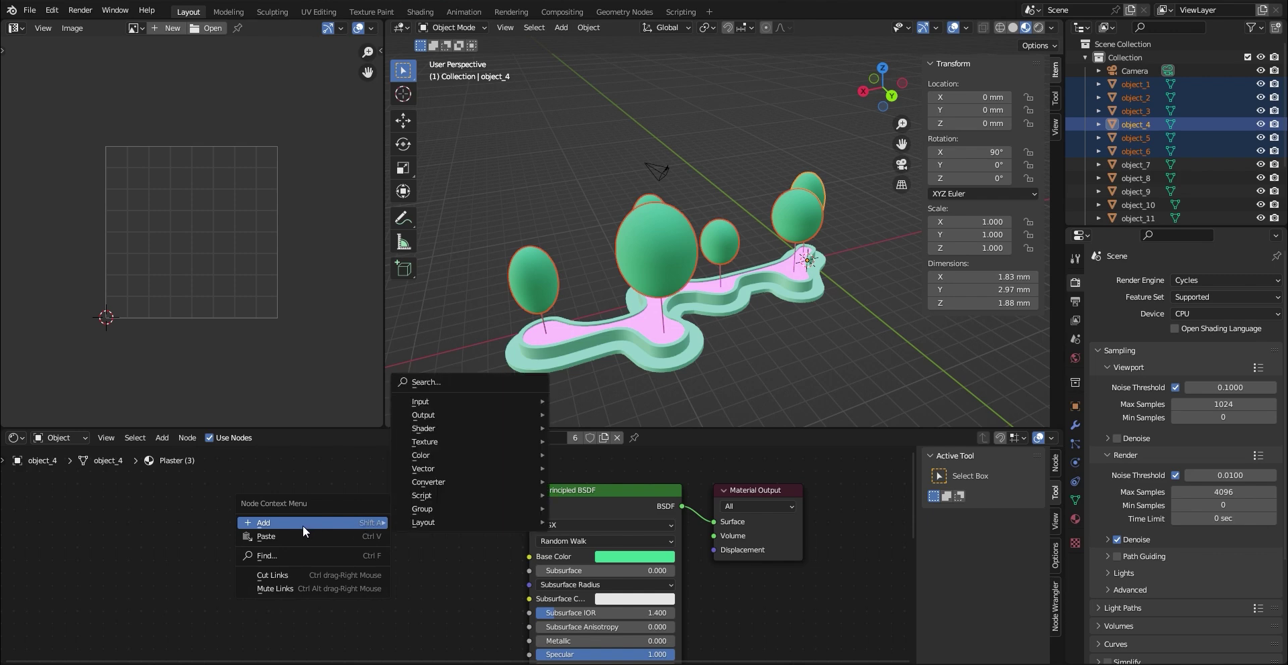
{"action": "left_click", "coordinate": [429, 381]}
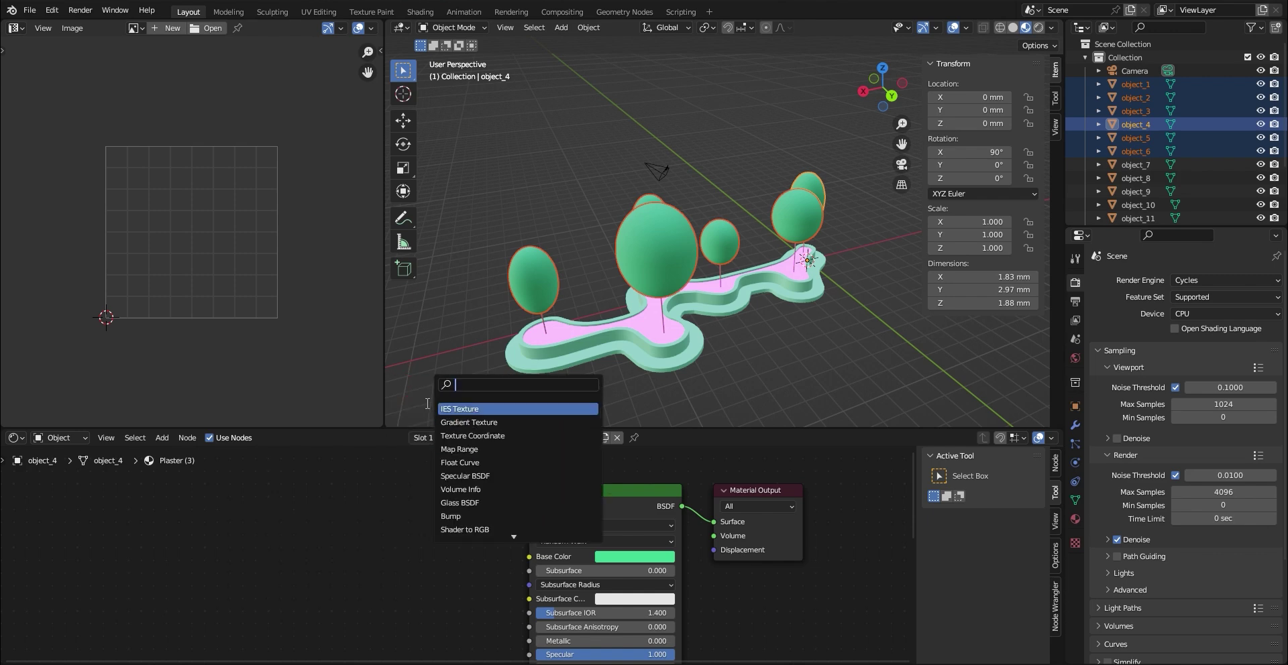
{"action": "type", "text": "image"}
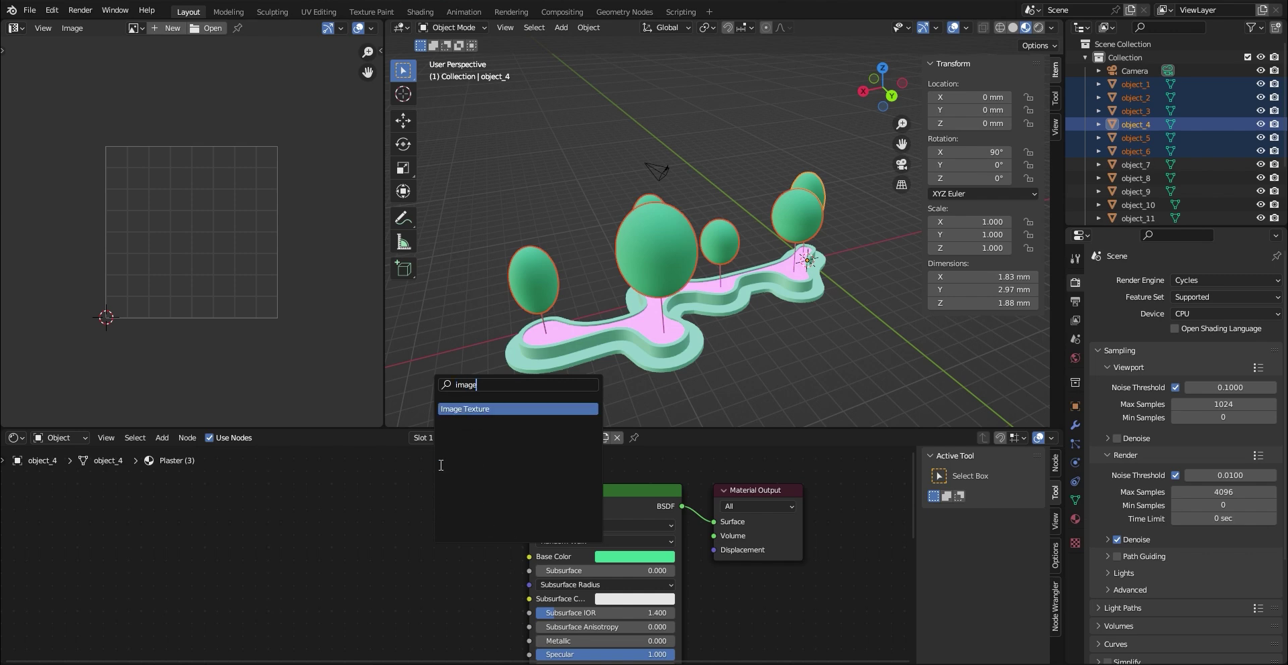
{"action": "key", "text": "Return"}
Create a blank 1024 × 1024 px image named TREE 1.0 in the Image Texture node
{"action": "left_click", "coordinate": [355, 549]}
{"action": "left_click", "coordinate": [354, 551]}
{"action": "left_click", "coordinate": [380, 540]}
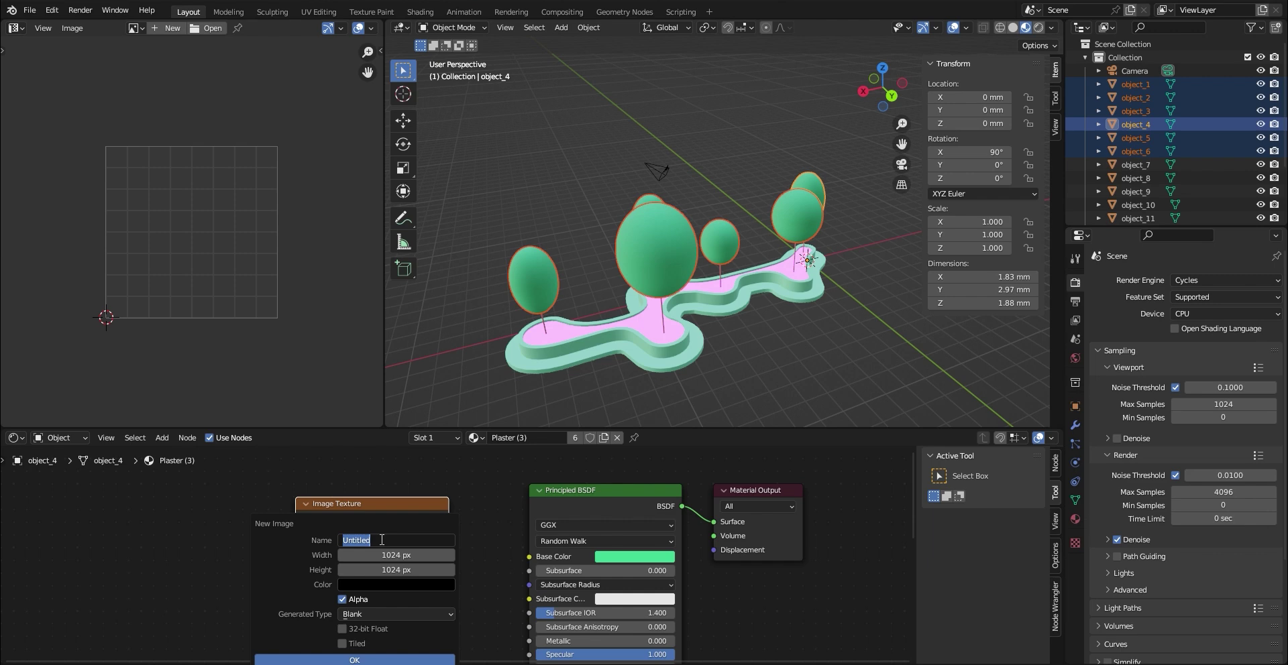
{"action": "type", "text": "TREE 1.0"}
{"action": "left_click", "coordinate": [371, 661]}
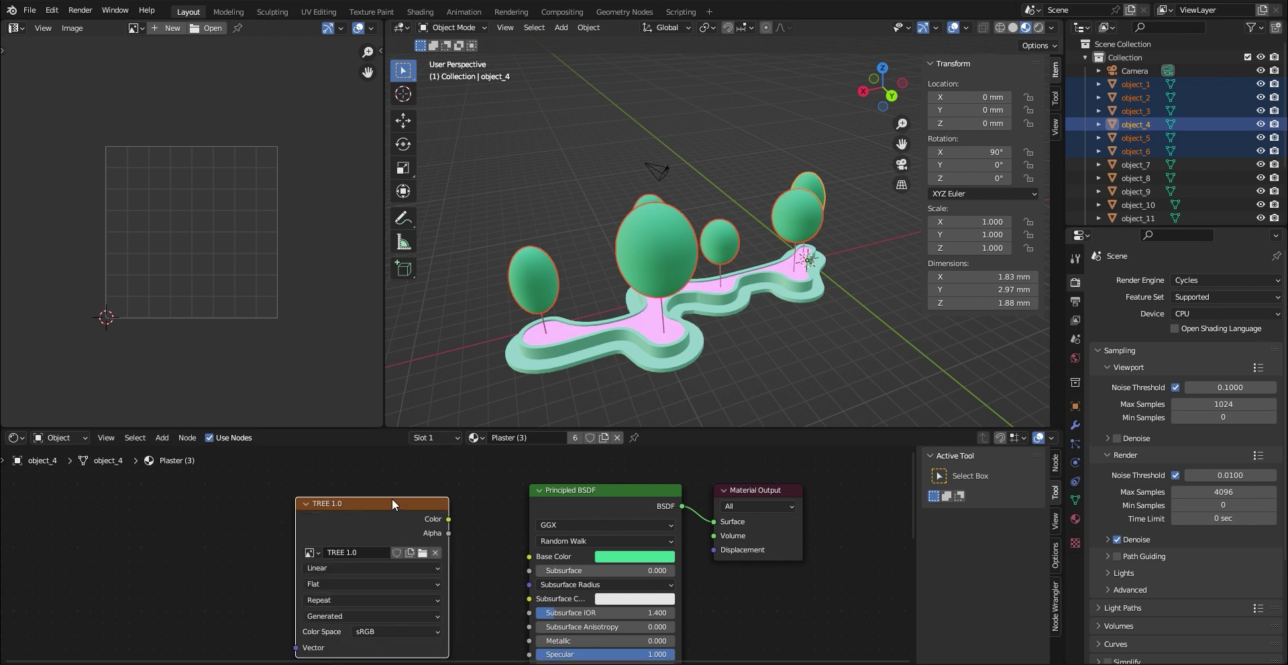
Display the TREE 1.0 image in the image editor and frame the whole canvas
{"action": "left_click", "coordinate": [136, 28]}
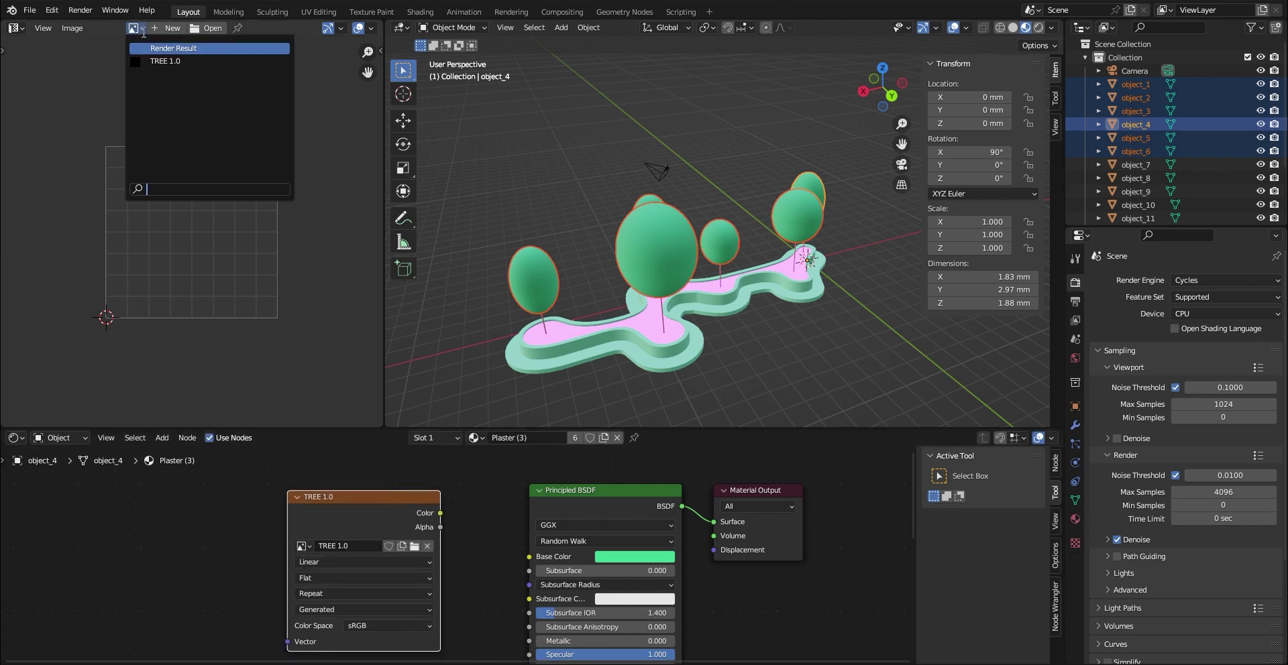
{"action": "left_click", "coordinate": [177, 62]}
{"action": "scroll", "coordinate": [188, 183], "scroll_direction": "down", "scroll_amount": 5}
{"action": "scroll", "coordinate": [192, 269], "scroll_direction": "up", "scroll_amount": 2}
{"action": "middle_click_drag", "start_coordinate": [191, 293], "coordinate": [219, 291]}
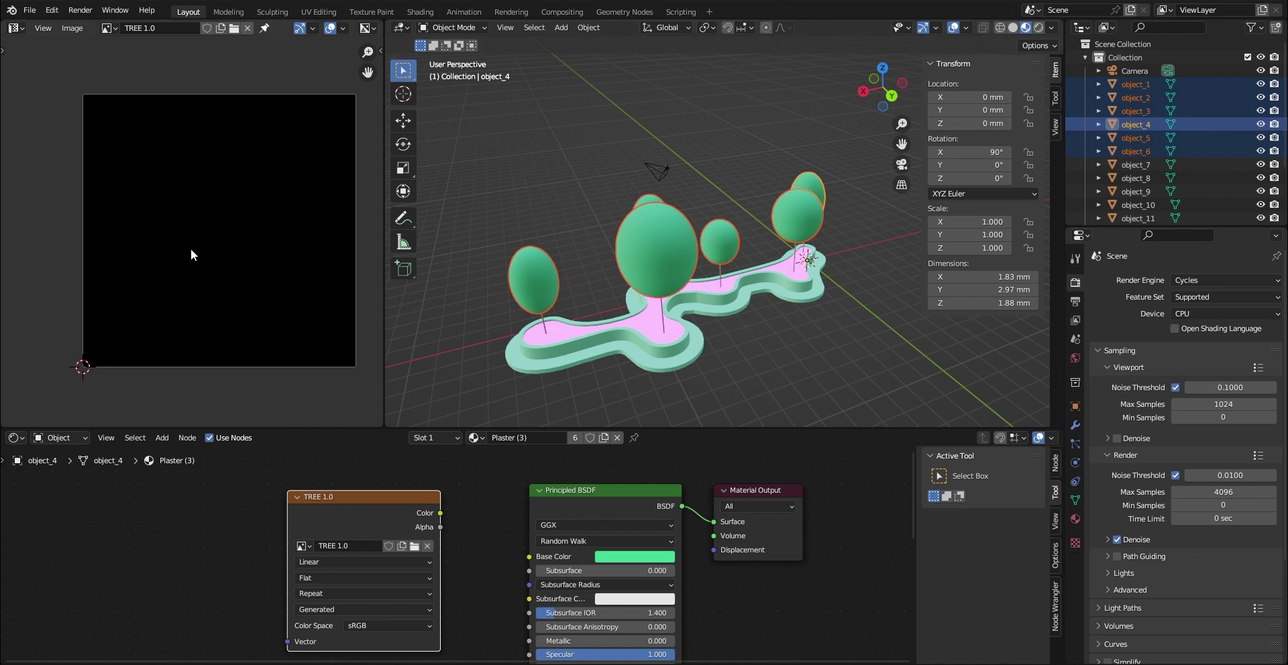
Put the selected tree crowns into Edit Mode and inspect their meshes and existing UV layout
{"action": "left_click", "coordinate": [464, 29]}
{"action": "left_click", "coordinate": [460, 59]}
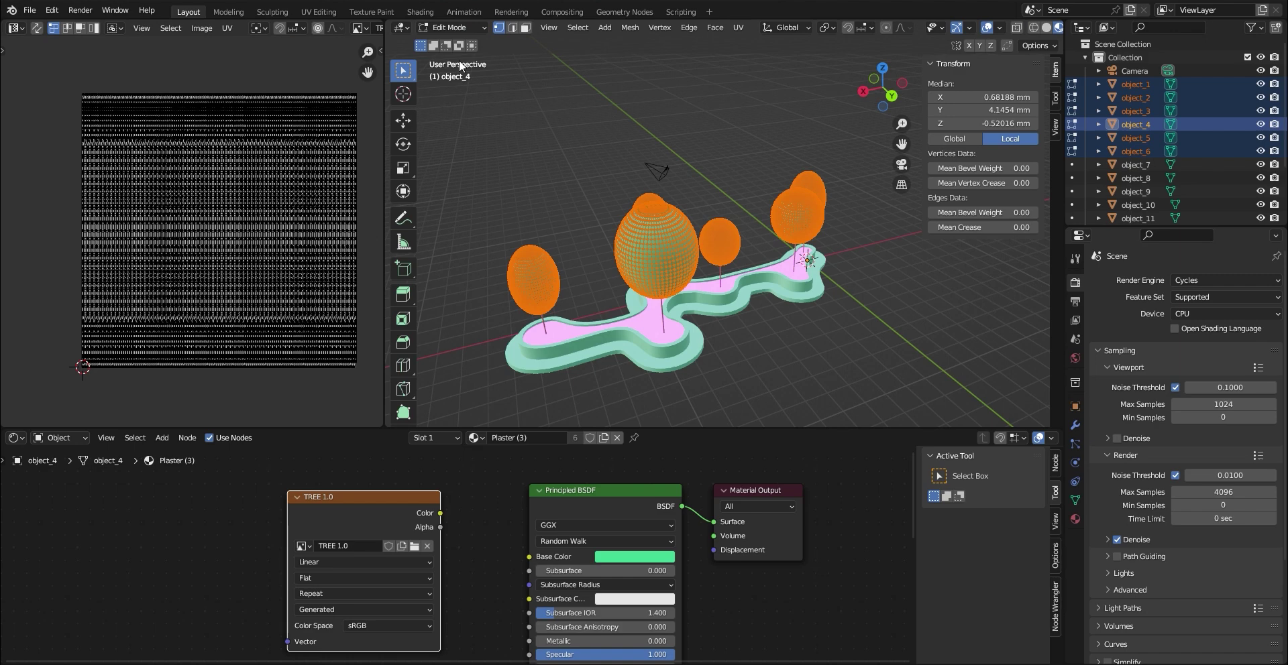
{"action": "middle_click_drag", "start_coordinate": [678, 276], "coordinate": [626, 308]}
{"action": "scroll", "coordinate": [627, 310], "scroll_direction": "up", "scroll_amount": 8}
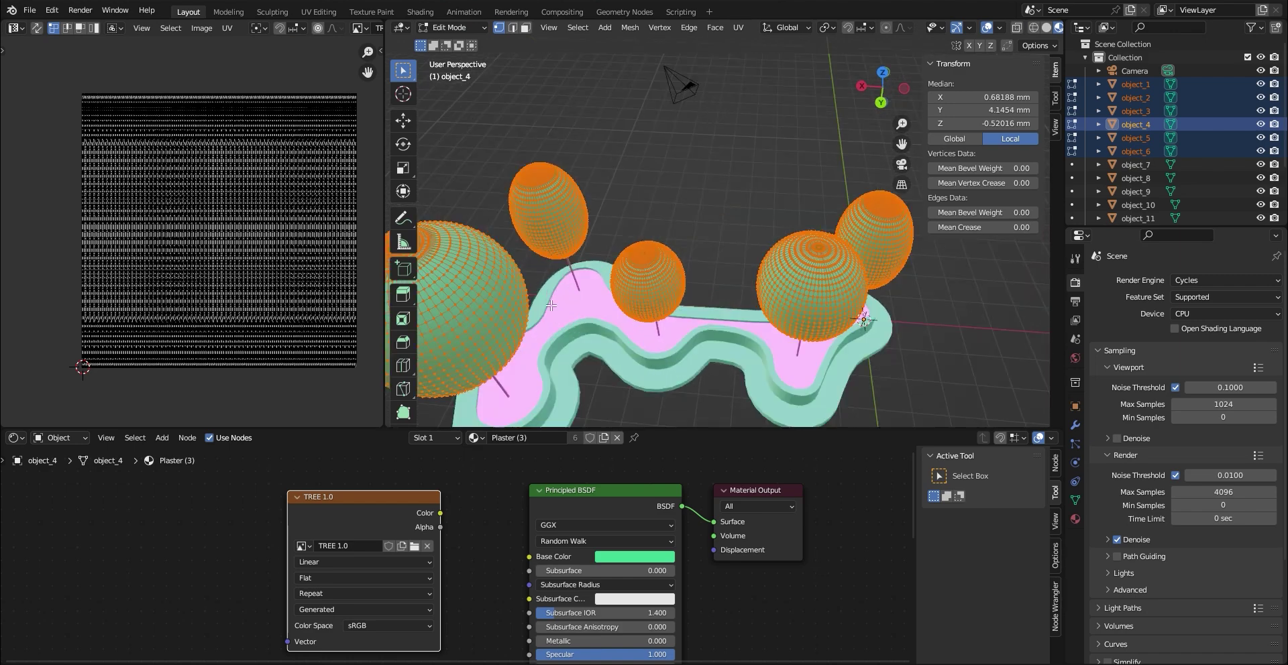
{"action": "scroll", "coordinate": [636, 311], "scroll_direction": "down", "scroll_amount": 4}
{"action": "middle_click_drag", "start_coordinate": [637, 312], "coordinate": [661, 267]}
{"action": "scroll", "coordinate": [663, 266], "scroll_direction": "down", "scroll_amount": 3}
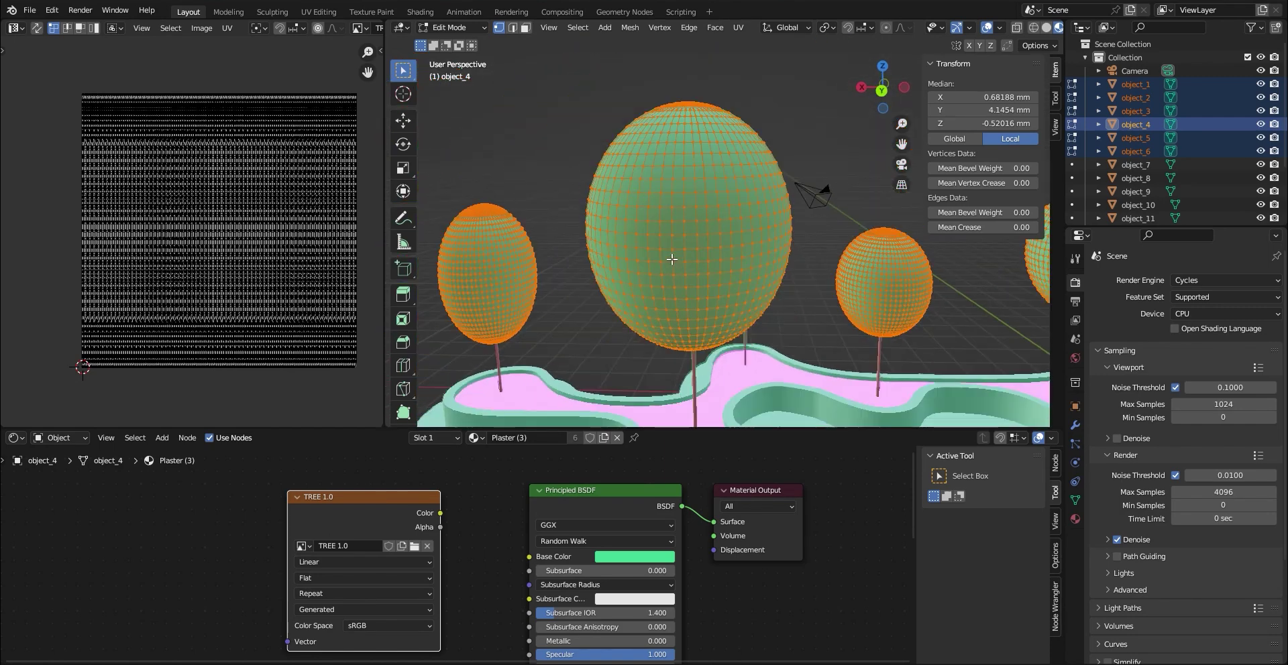
{"action": "scroll", "coordinate": [236, 279], "scroll_direction": "up", "scroll_amount": 1}
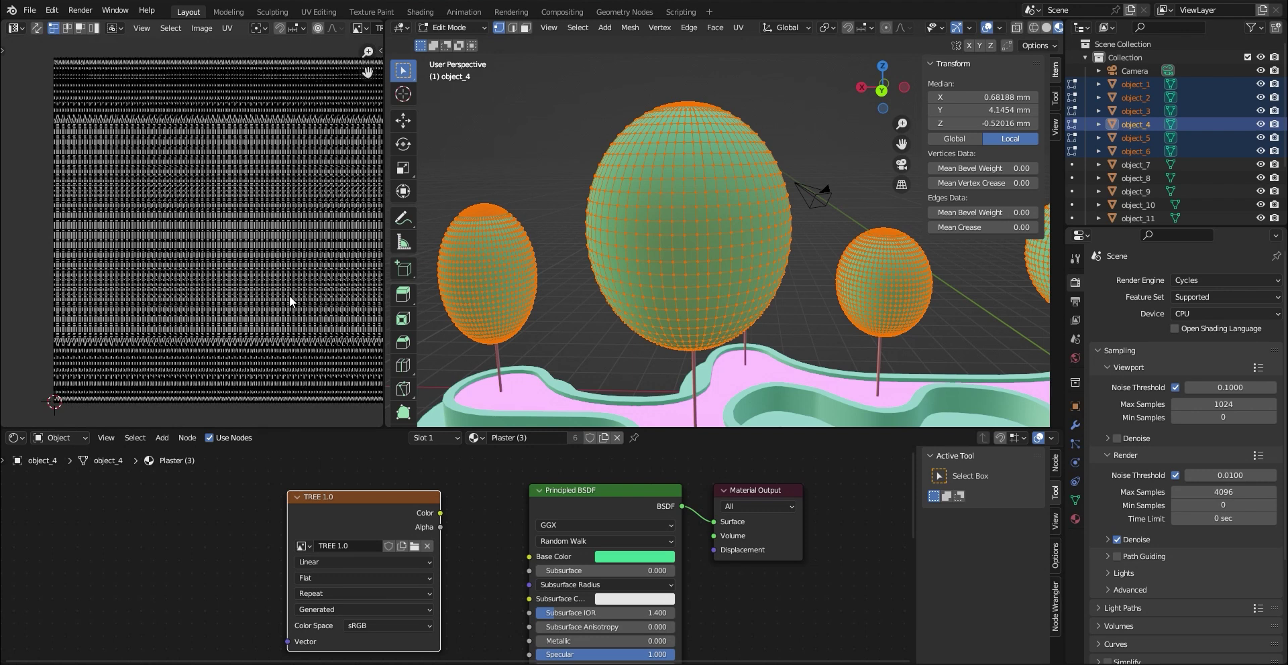
{"action": "middle_click_drag", "start_coordinate": [735, 278], "coordinate": [711, 271]}
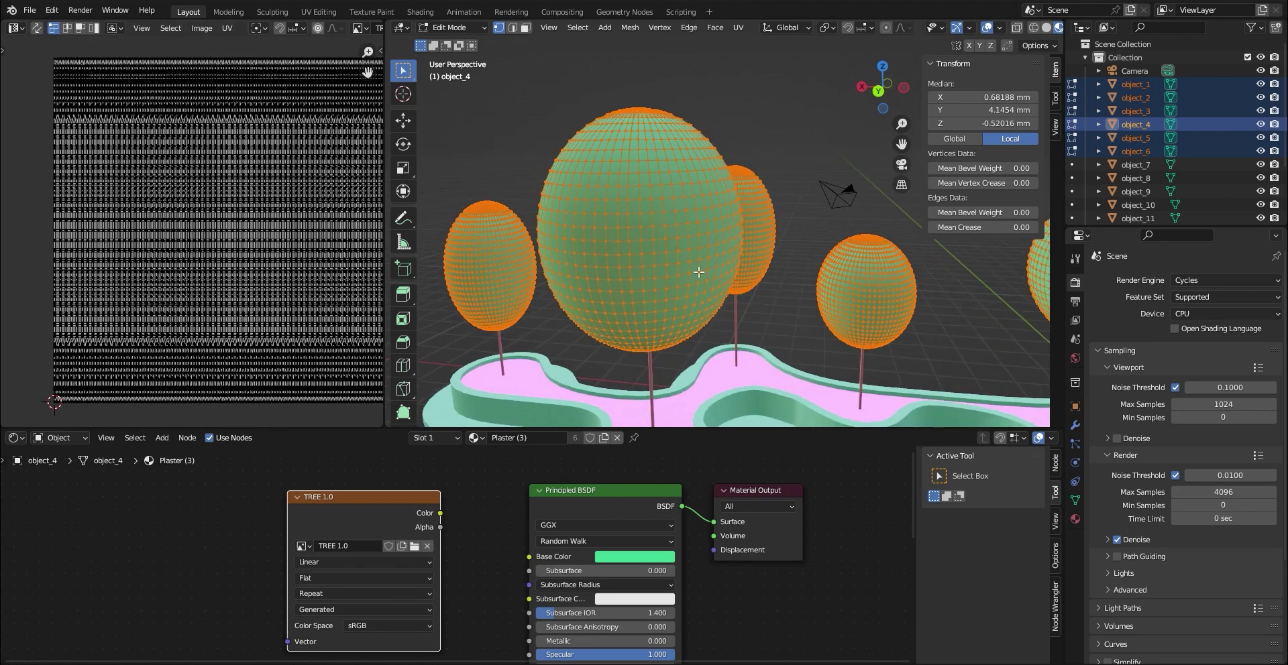
Unwrap the crowns using Smart UV Project with a 66° angle limit, scaled margin method and zero island margin
{"action": "key", "text": "u"}
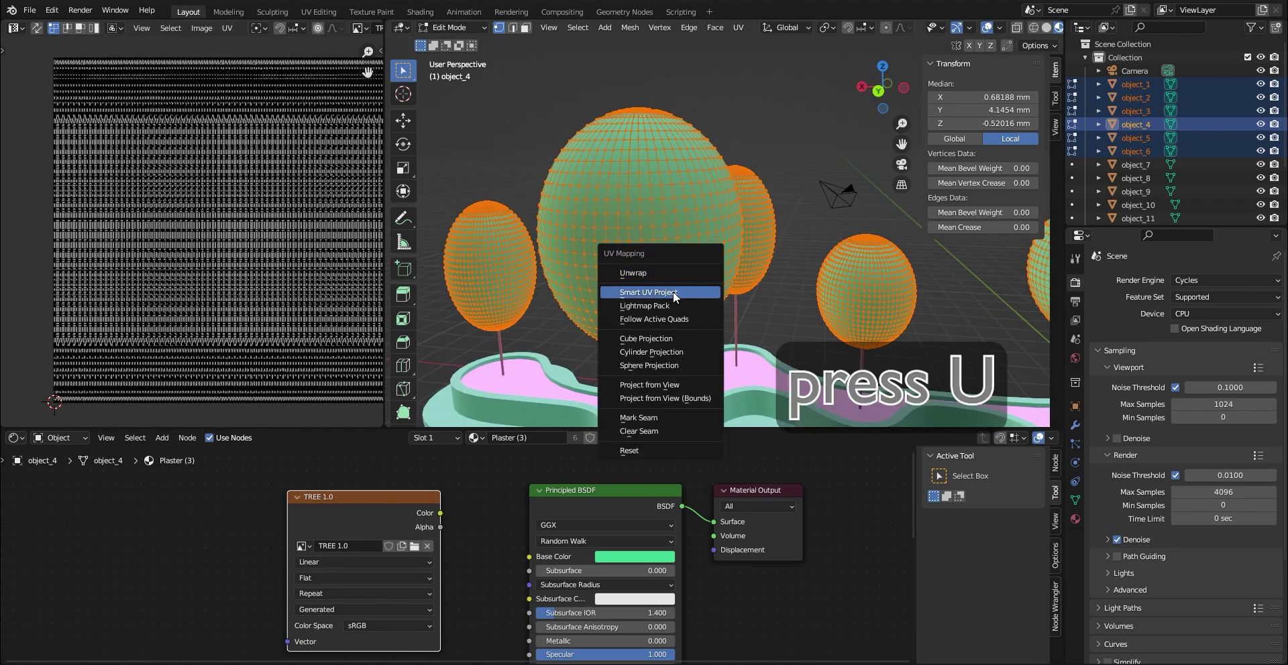
{"action": "left_click", "coordinate": [670, 293]}
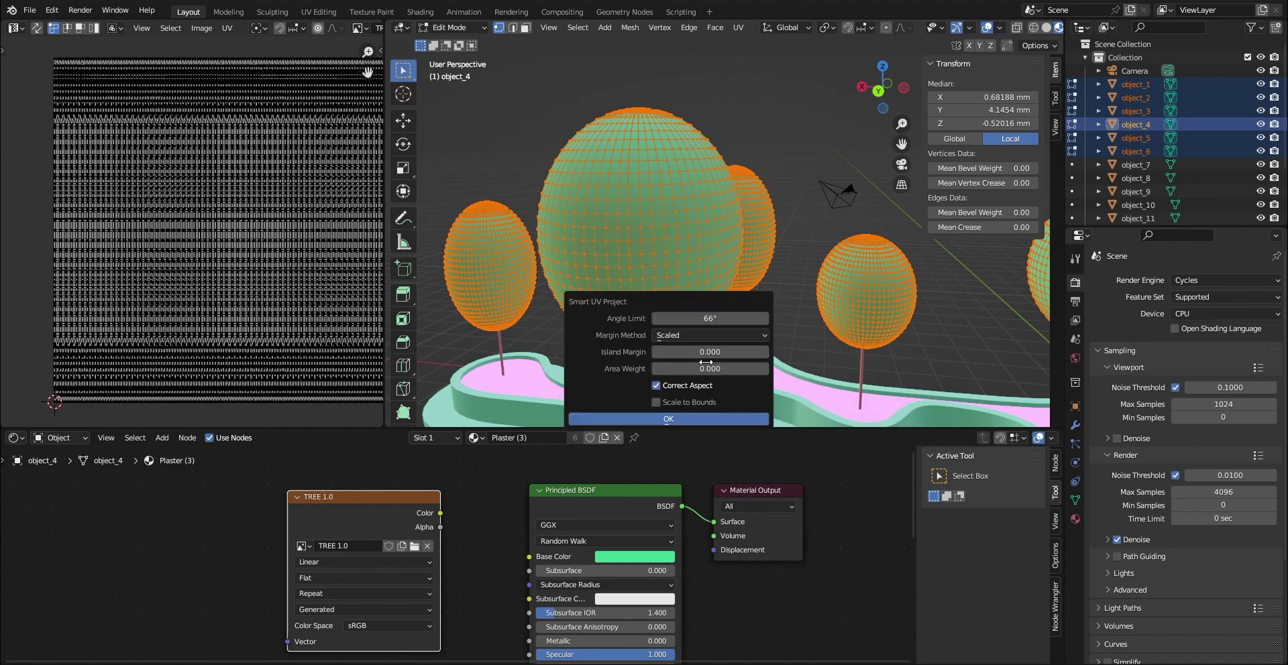
{"action": "left_click", "coordinate": [688, 419]}
Examine the crowns' unwrapped UV islands over the TREE 1.0 image
{"action": "scroll", "coordinate": [216, 267], "scroll_direction": "up", "scroll_amount": 5}
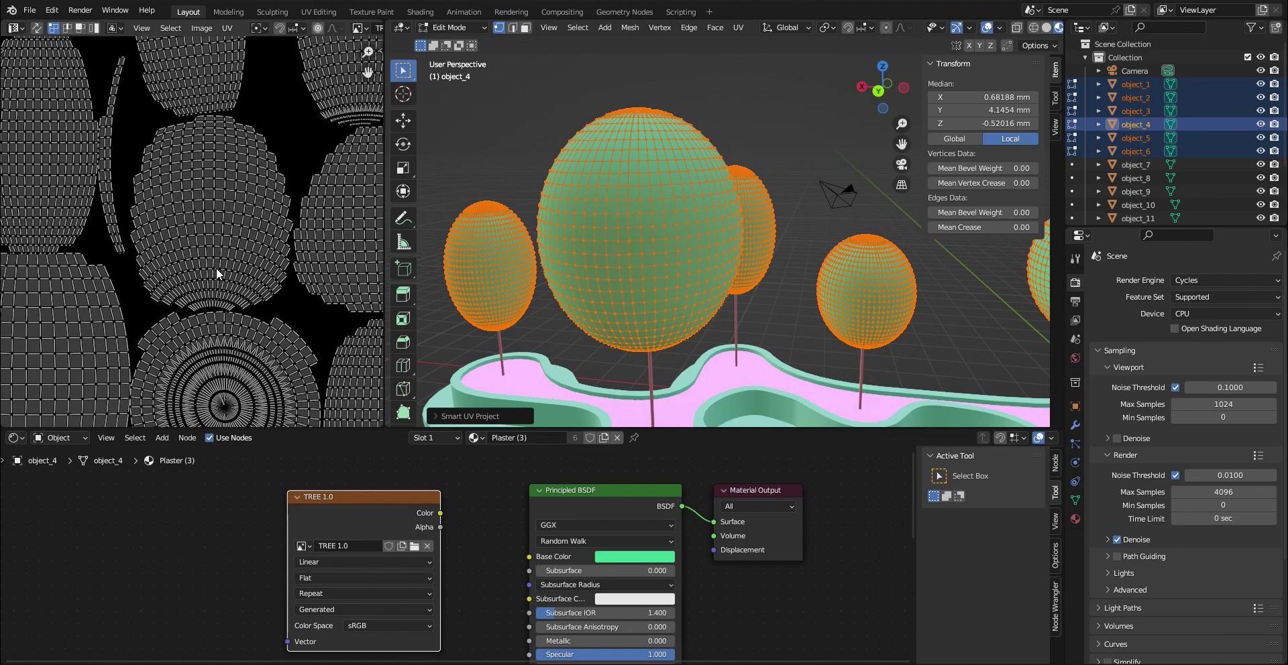
{"action": "scroll", "coordinate": [220, 273], "scroll_direction": "down", "scroll_amount": 3}
{"action": "scroll", "coordinate": [240, 178], "scroll_direction": "up", "scroll_amount": 3}
{"action": "scroll", "coordinate": [240, 178], "scroll_direction": "down", "scroll_amount": 3}
{"action": "scroll", "coordinate": [217, 308], "scroll_direction": "up", "scroll_amount": 3}
{"action": "scroll", "coordinate": [261, 266], "scroll_direction": "down", "scroll_amount": 5}
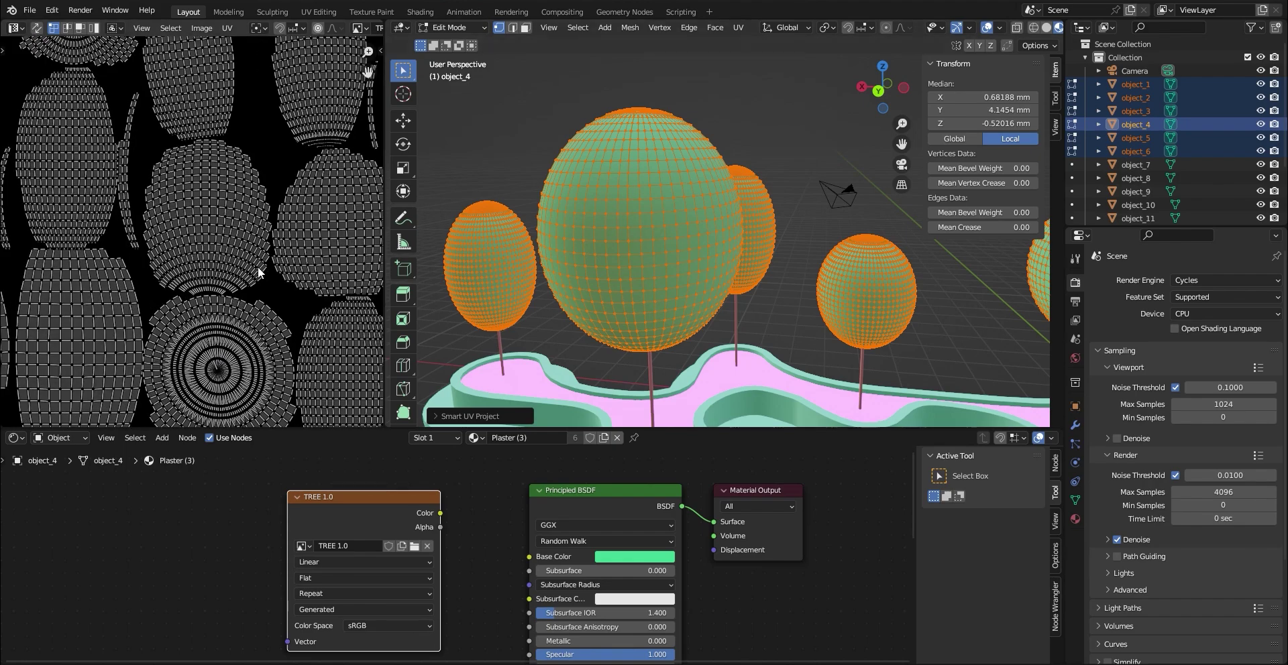
{"action": "scroll", "coordinate": [218, 262], "scroll_direction": "up", "scroll_amount": 4}
{"action": "scroll", "coordinate": [228, 276], "scroll_direction": "up", "scroll_amount": 3}
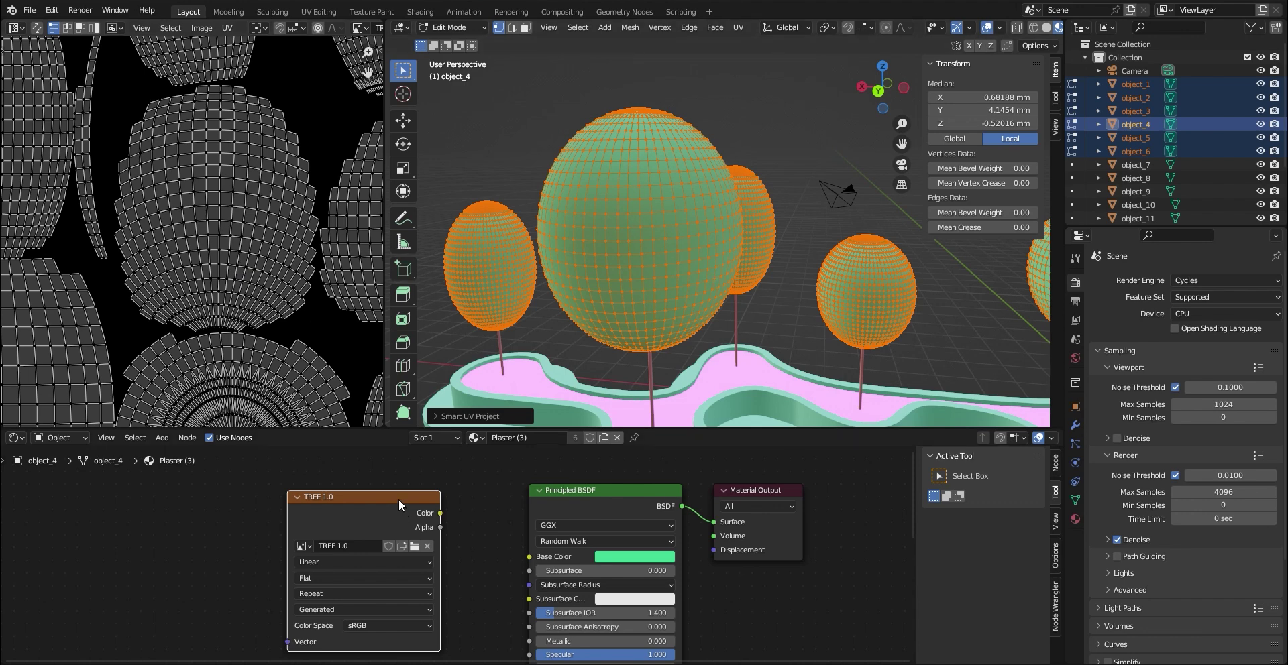
Select the TREE 1.0 image node as bake target and exclude indirect lighting from the Combined bake settings
{"action": "left_click_drag", "start_coordinate": [398, 499], "coordinate": [410, 500]}
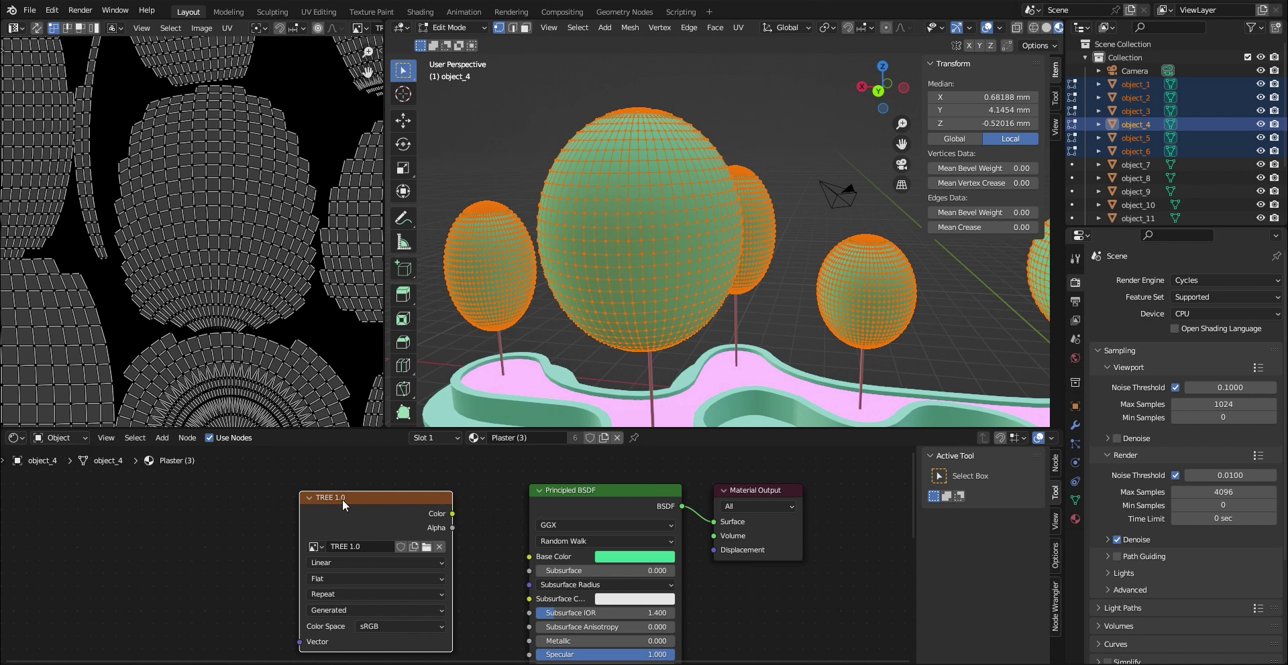
{"action": "left_click_drag", "start_coordinate": [349, 498], "coordinate": [354, 499]}
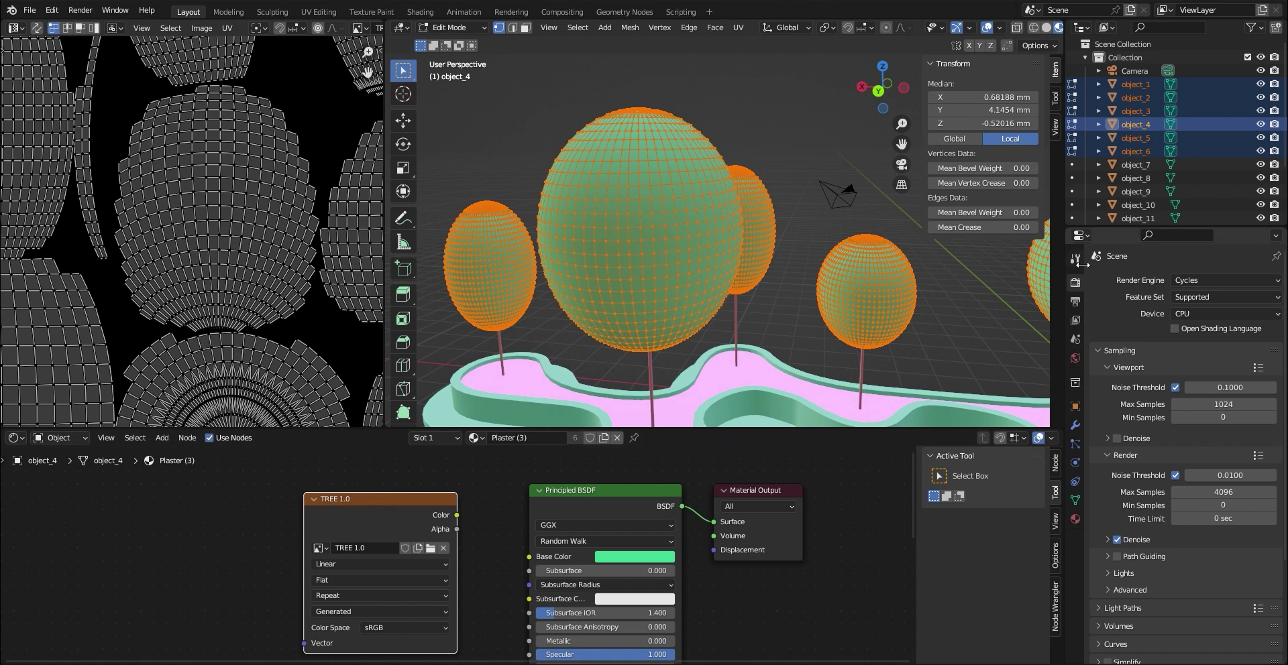
{"action": "scroll", "coordinate": [1149, 405], "scroll_direction": "down", "scroll_amount": 5}
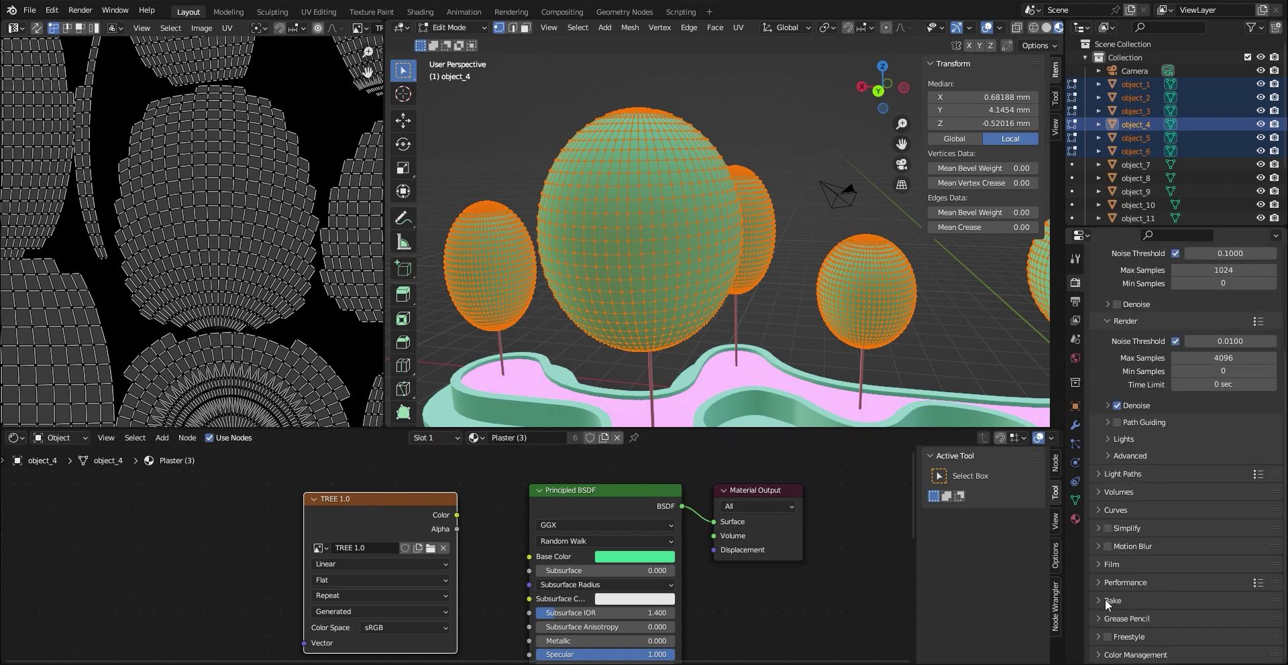
{"action": "left_click", "coordinate": [1100, 600]}
{"action": "scroll", "coordinate": [1173, 552], "scroll_direction": "down", "scroll_amount": 7}
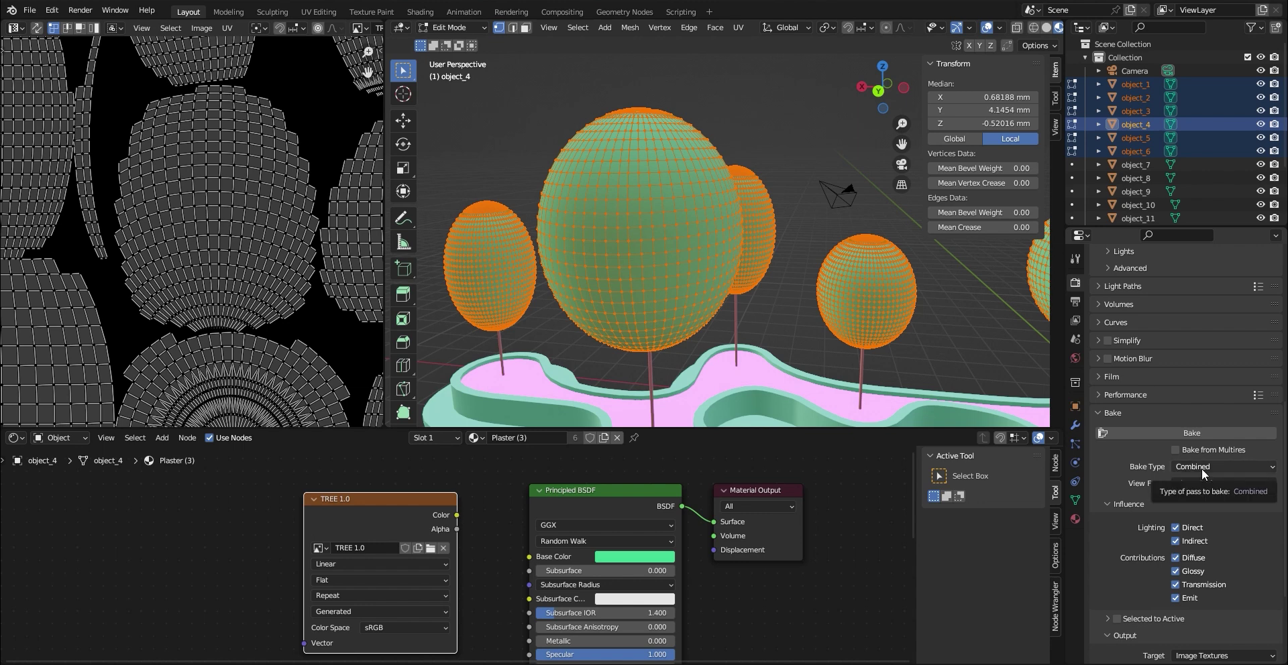
{"action": "left_click", "coordinate": [1188, 543]}
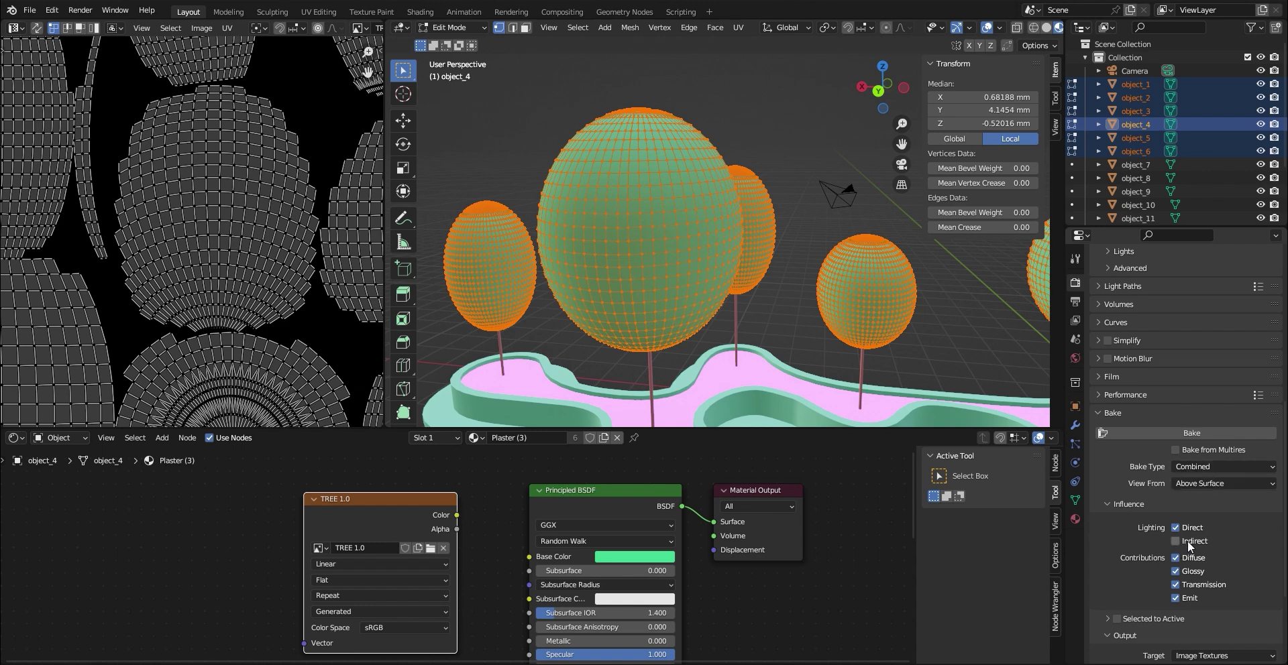
Set the bake output's margin size to 1 px
{"action": "scroll", "coordinate": [1204, 530], "scroll_direction": "down", "scroll_amount": 4}
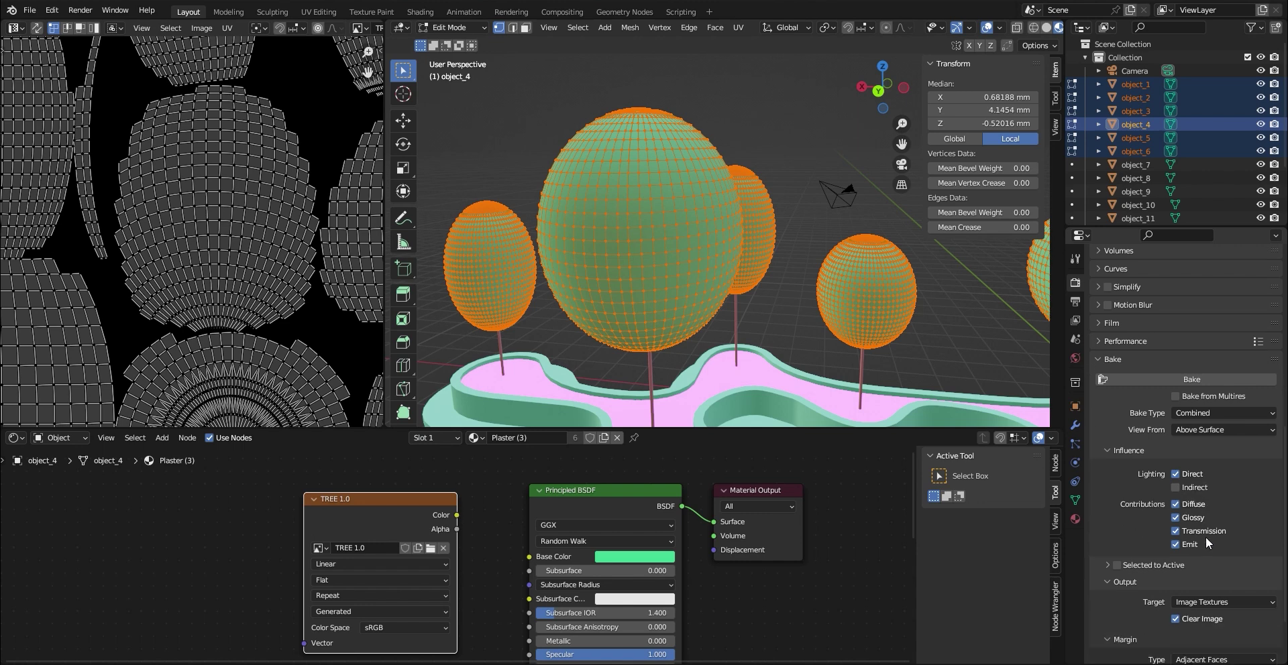
{"action": "scroll", "coordinate": [1225, 623], "scroll_direction": "down", "scroll_amount": 1}
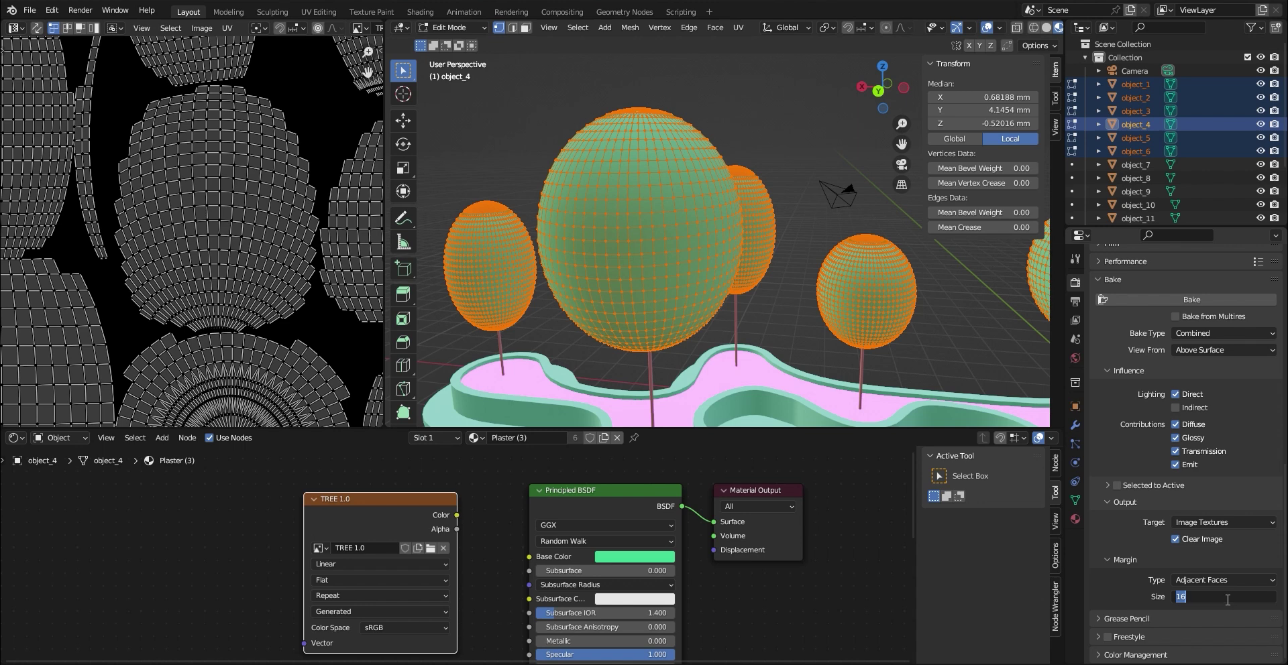
{"action": "type", "text": "1"}
{"action": "key", "text": "Return"}
{"action": "scroll", "coordinate": [170, 262], "scroll_direction": "up", "scroll_amount": 7}
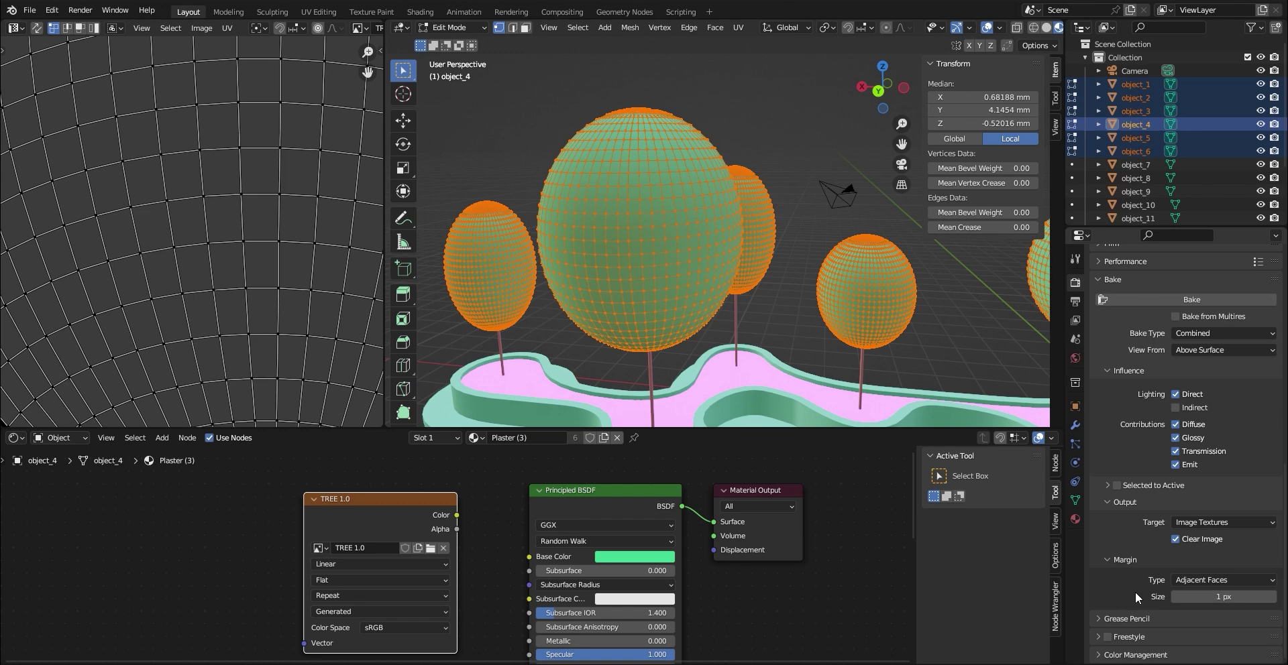
Reposition the TREE 1.0 image node and run the Combined bake for the selected crowns
{"action": "scroll", "coordinate": [1153, 580], "scroll_direction": "up", "scroll_amount": 4}
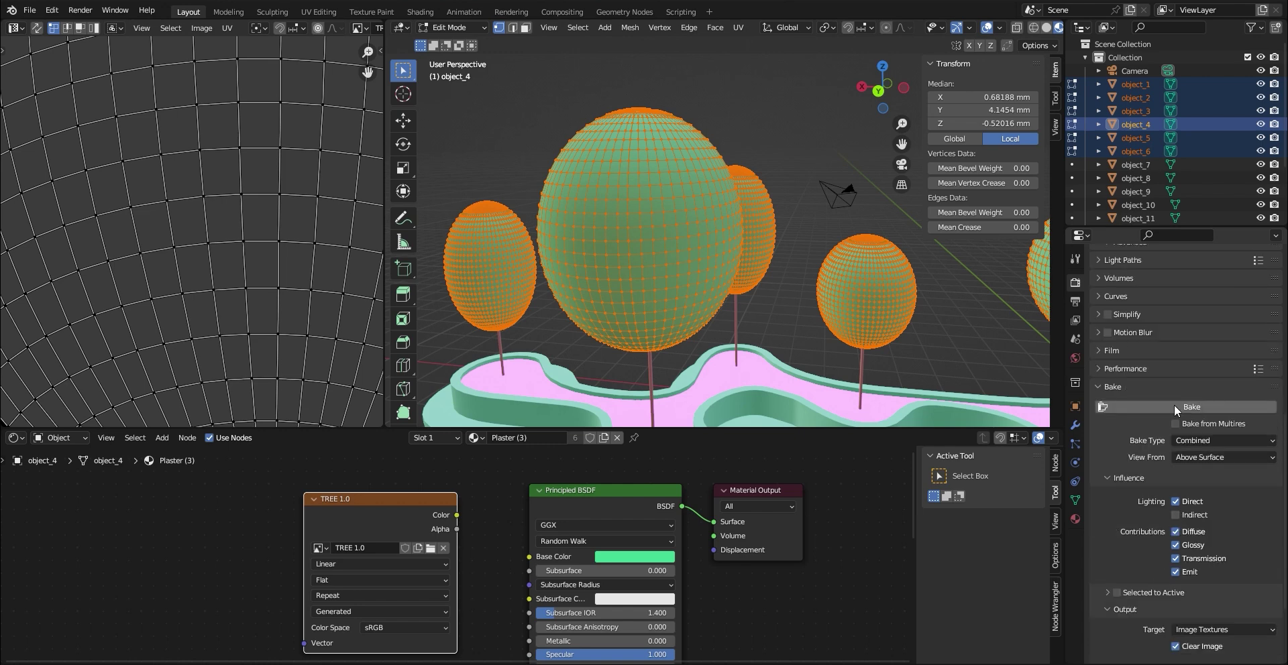
{"action": "left_click_drag", "start_coordinate": [381, 497], "coordinate": [326, 489]}
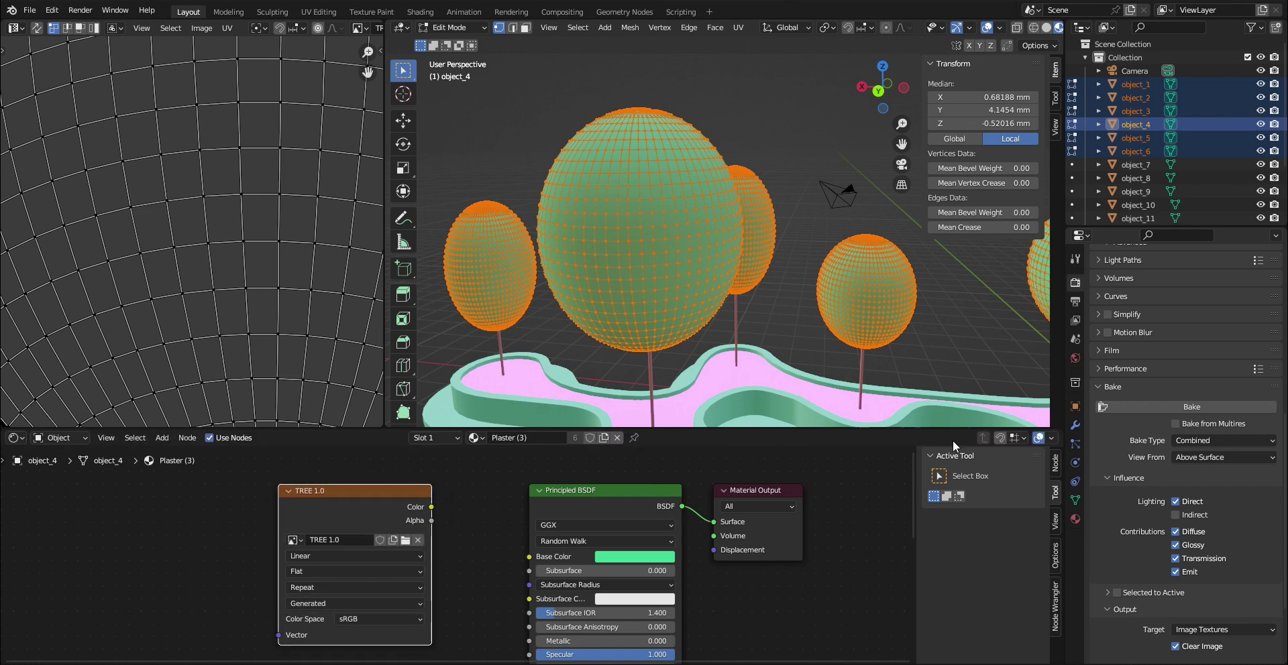
{"action": "left_click", "coordinate": [1202, 408]}
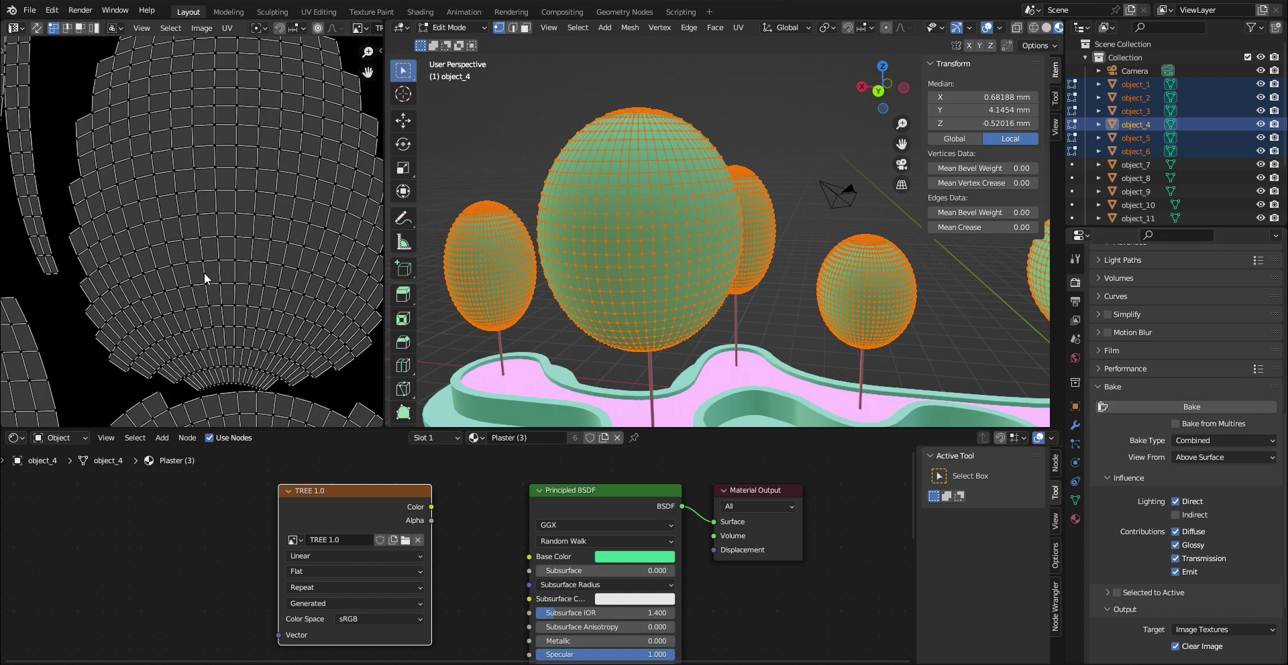
Examine the crowns' UV islands and the baked TREE 1.0 image, comparing them with the tree crowns in the model
{"action": "scroll", "coordinate": [256, 311], "scroll_direction": "down", "scroll_amount": 5}
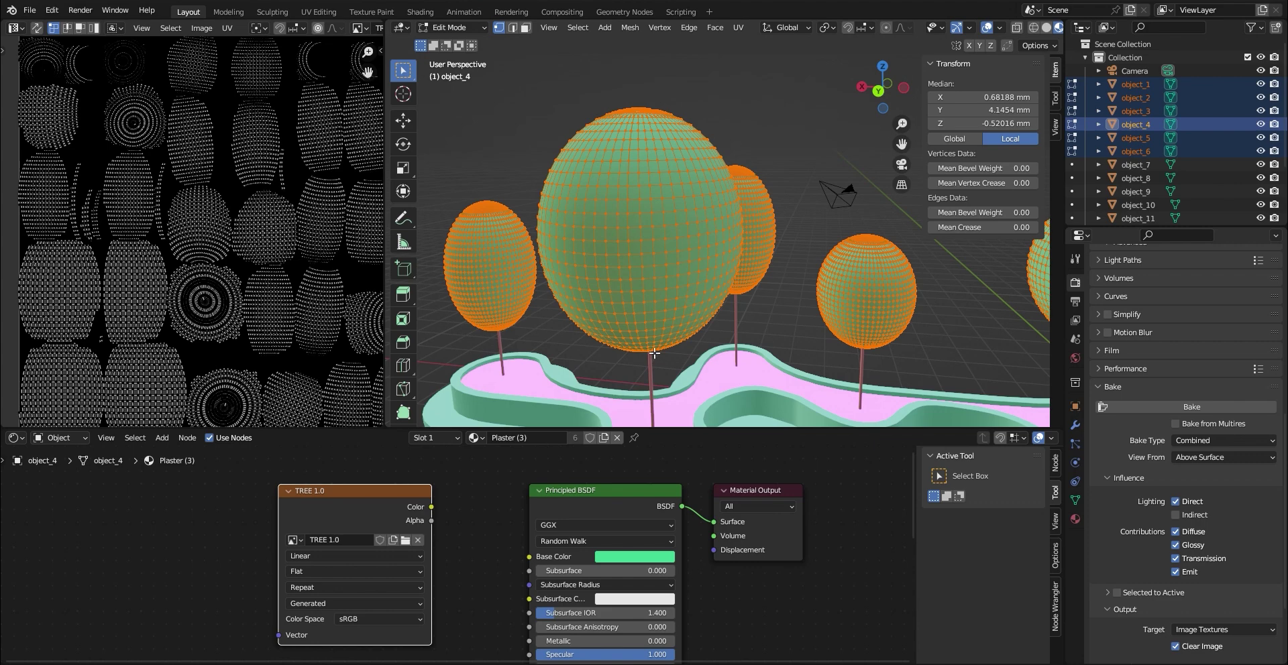
{"action": "scroll", "coordinate": [172, 297], "scroll_direction": "up", "scroll_amount": 3}
{"action": "scroll", "coordinate": [212, 323], "scroll_direction": "down", "scroll_amount": 6}
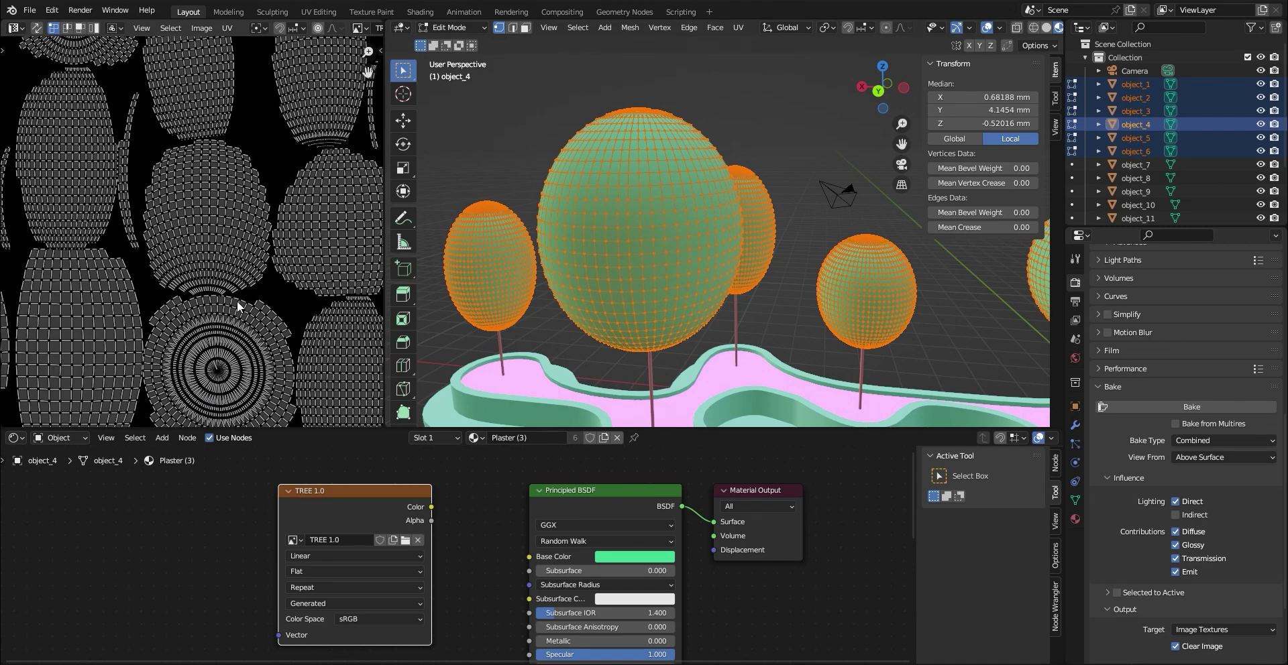
{"action": "scroll", "coordinate": [234, 312], "scroll_direction": "up", "scroll_amount": 2}
{"action": "scroll", "coordinate": [231, 290], "scroll_direction": "down", "scroll_amount": 2}
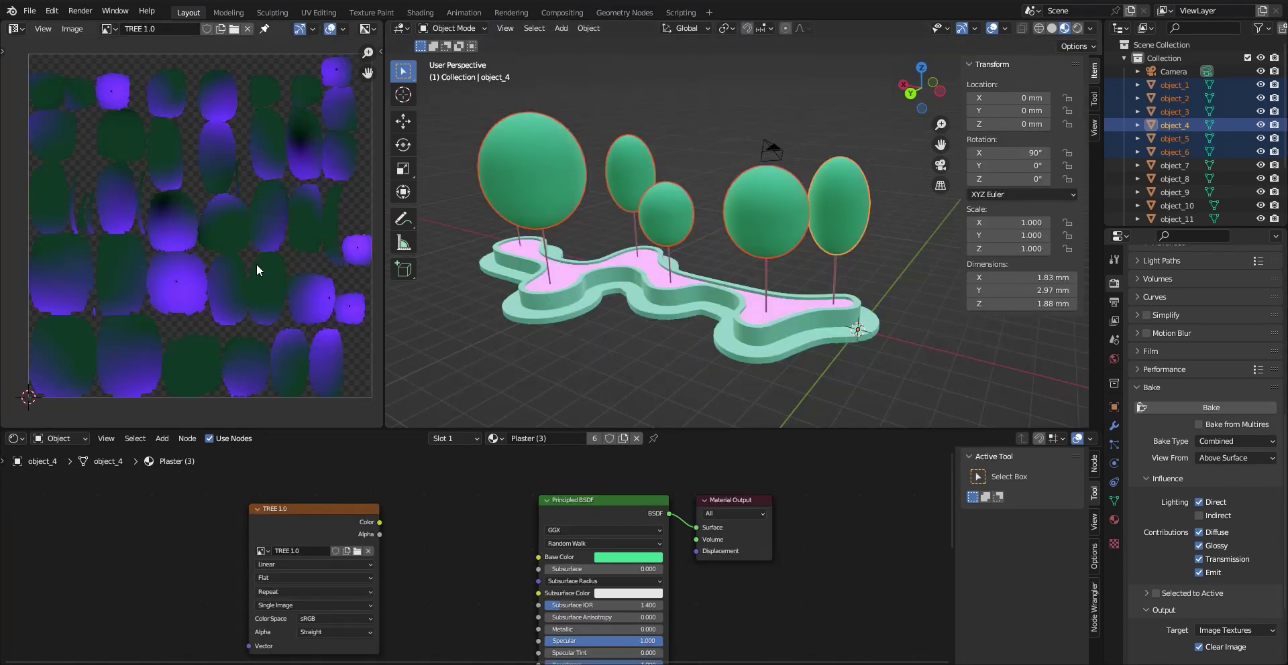
{"action": "scroll", "coordinate": [237, 279], "scroll_direction": "down", "scroll_amount": 1}
{"action": "mouse_move", "coordinate": [663, 276]}
{"action": "middle_mouse_down"}
{"action": "mouse_move", "coordinate": [840, 251]}
{"action": "mouse_move", "coordinate": [731, 280]}
{"action": "mouse_move", "coordinate": [675, 263]}
{"action": "middle_mouse_up"}
{"action": "scroll", "coordinate": [236, 216], "scroll_direction": "up", "scroll_amount": 2}
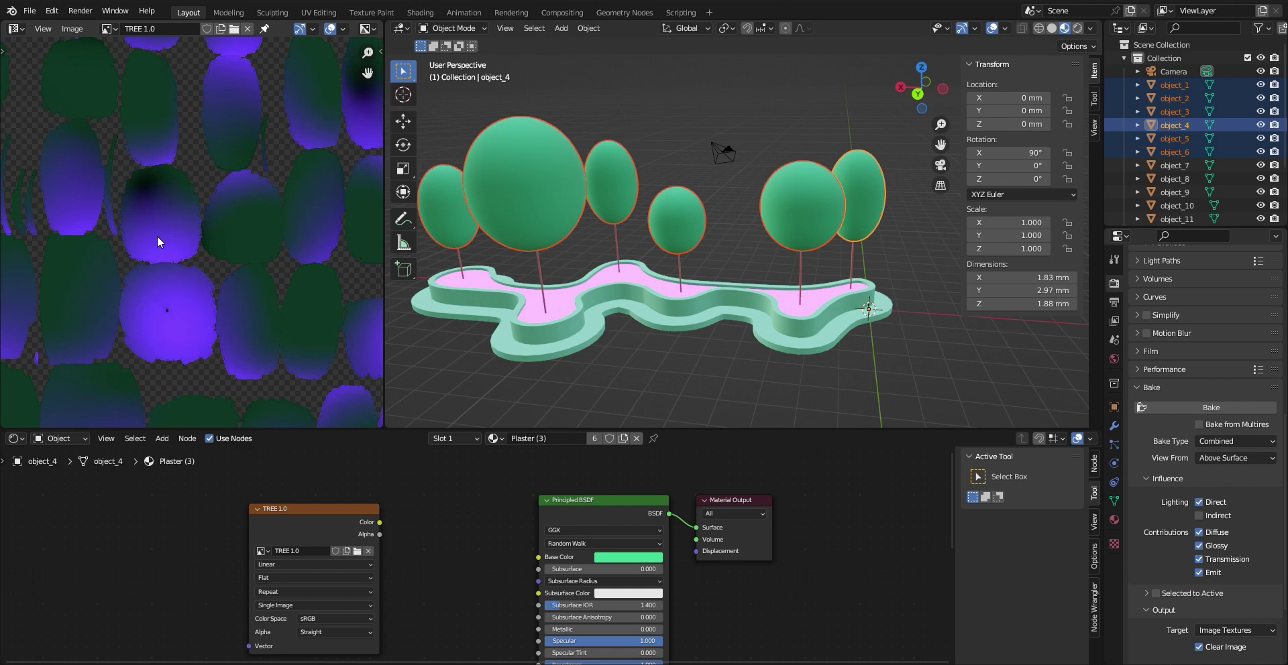
{"action": "scroll", "coordinate": [157, 236], "scroll_direction": "down", "scroll_amount": 3}
{"action": "scroll", "coordinate": [157, 283], "scroll_direction": "up", "scroll_amount": 1}
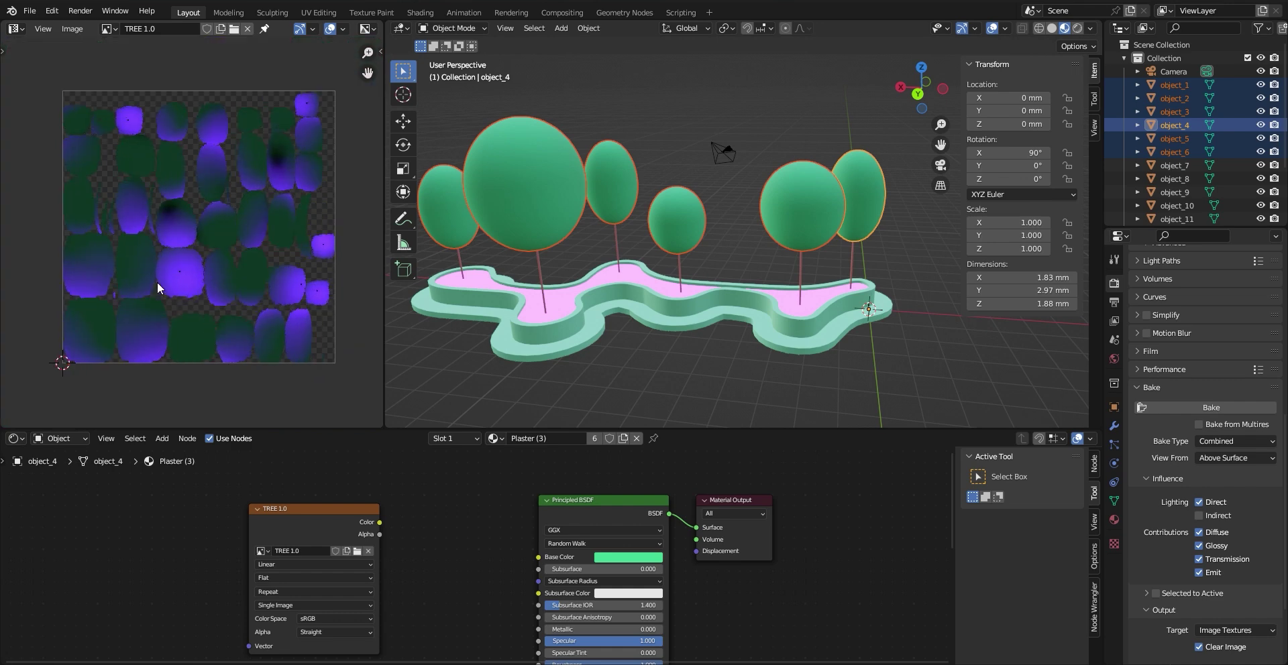
{"action": "scroll", "coordinate": [187, 275], "scroll_direction": "up", "scroll_amount": 1}
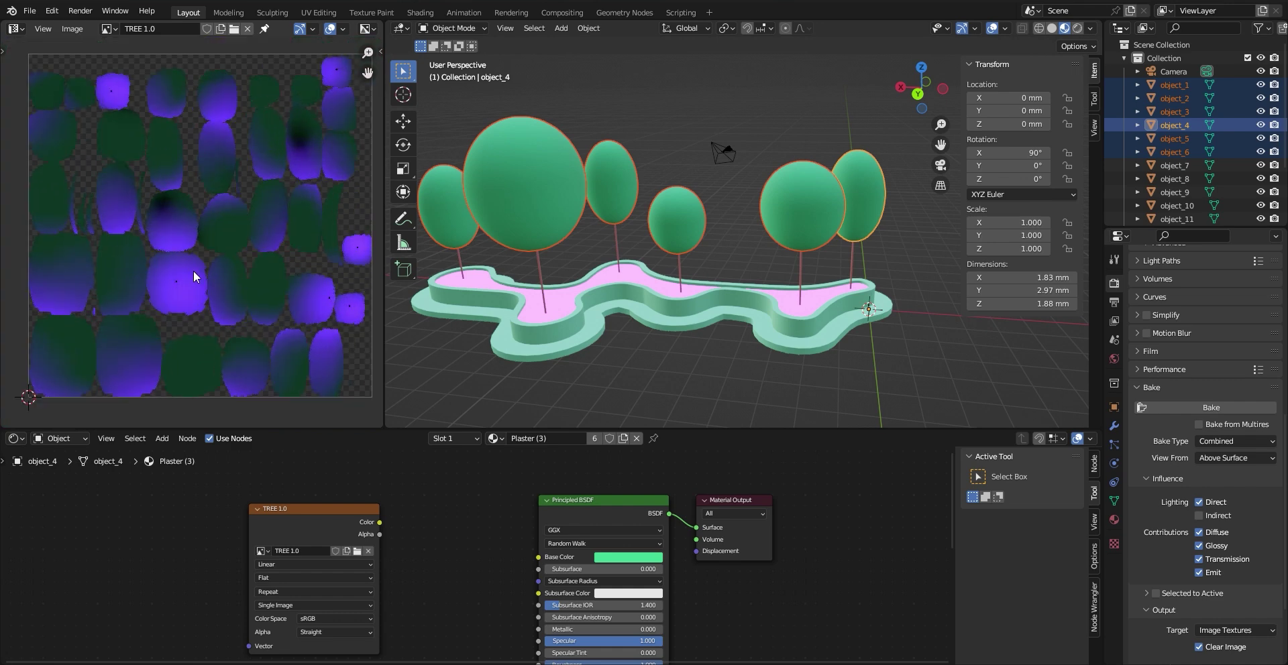
Save the baked image as TREE 1.0.png in the Test folder, overwriting the existing file
{"action": "left_click", "coordinate": [79, 30]}
{"action": "left_click", "coordinate": [106, 150]}
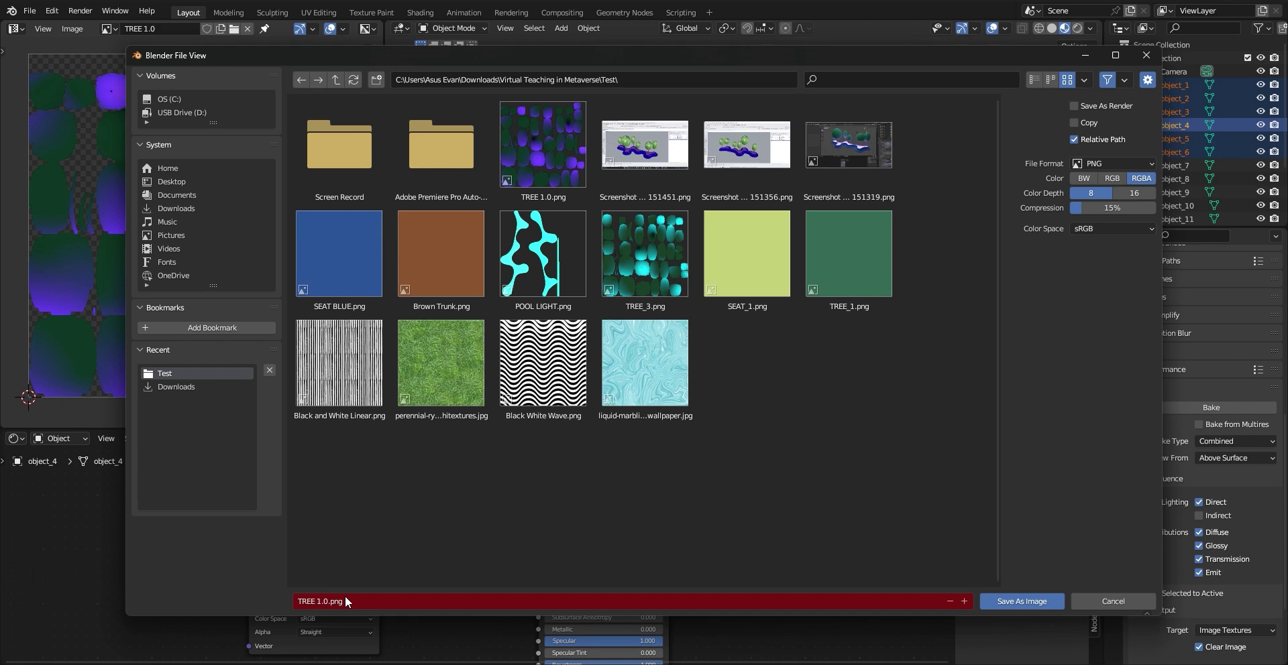
{"action": "left_click", "coordinate": [1038, 603]}
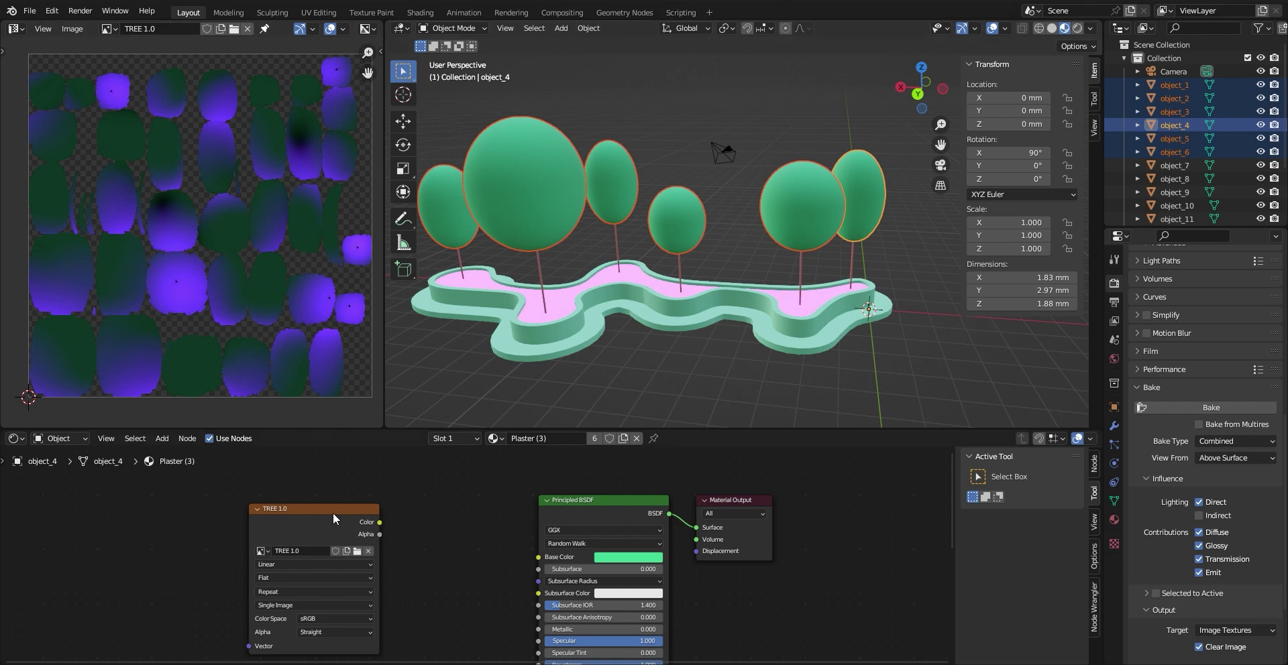
Connect the TREE 1.0 image's Color output to the Principled BSDF's Base Color and inspect the textured crowns from several angles
{"action": "left_click_drag", "start_coordinate": [310, 513], "coordinate": [351, 511]}
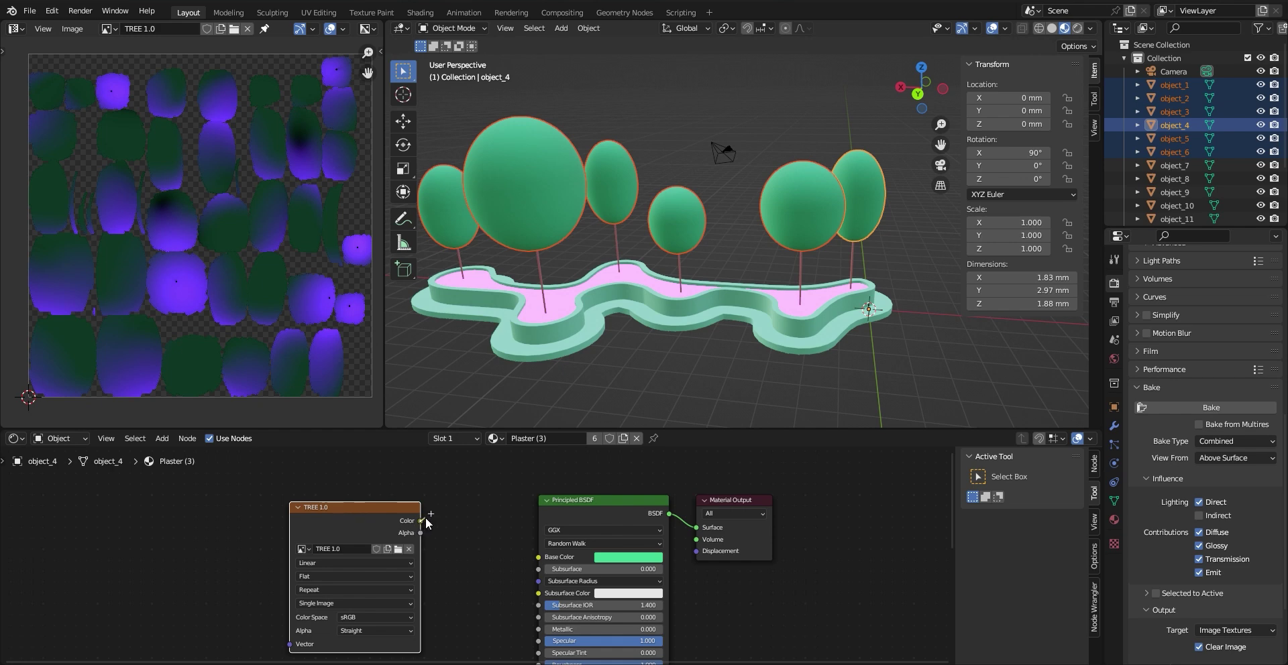
{"action": "left_click_drag", "start_coordinate": [457, 531], "coordinate": [348, 497]}
{"action": "left_click_drag", "start_coordinate": [483, 542], "coordinate": [541, 556]}
{"action": "middle_click_drag", "start_coordinate": [585, 312], "coordinate": [696, 308]}
{"action": "middle_click_drag", "start_coordinate": [770, 191], "coordinate": [659, 345]}
{"action": "scroll", "coordinate": [661, 195], "scroll_direction": "up", "scroll_amount": 4}
{"action": "scroll", "coordinate": [699, 280], "scroll_direction": "down", "scroll_amount": 4}
{"action": "middle_click_drag", "start_coordinate": [699, 280], "coordinate": [674, 319]}
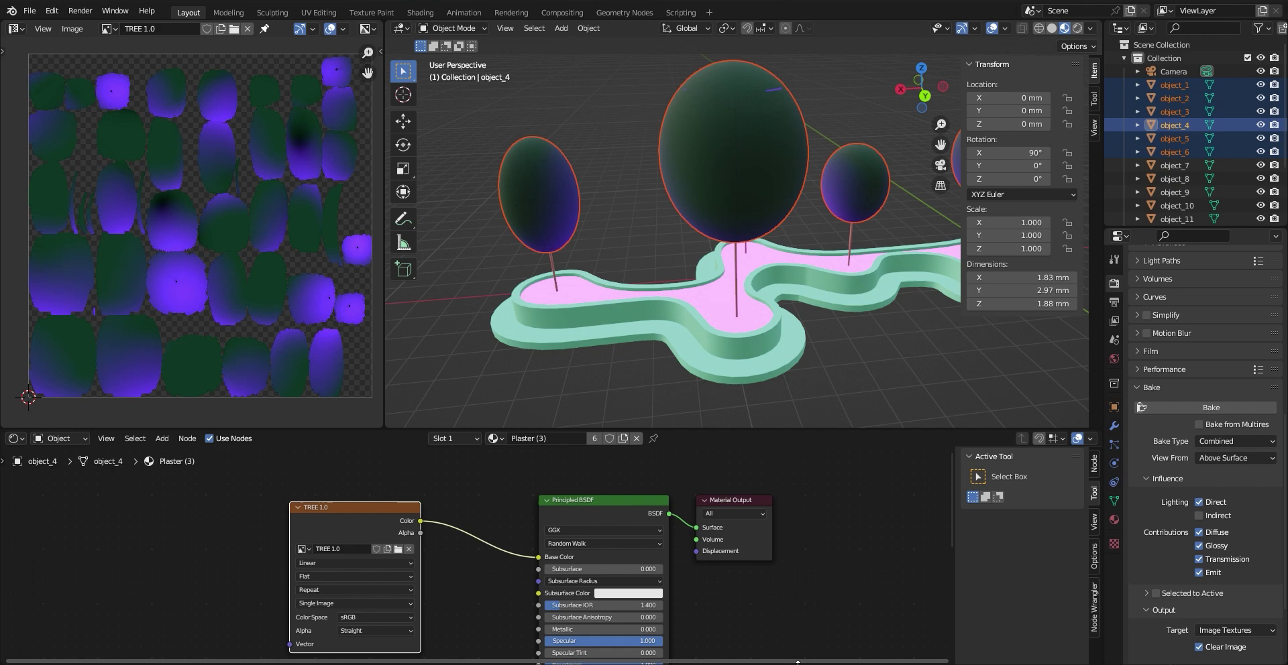
{"action": "middle_click_drag", "start_coordinate": [673, 384], "coordinate": [711, 376]}
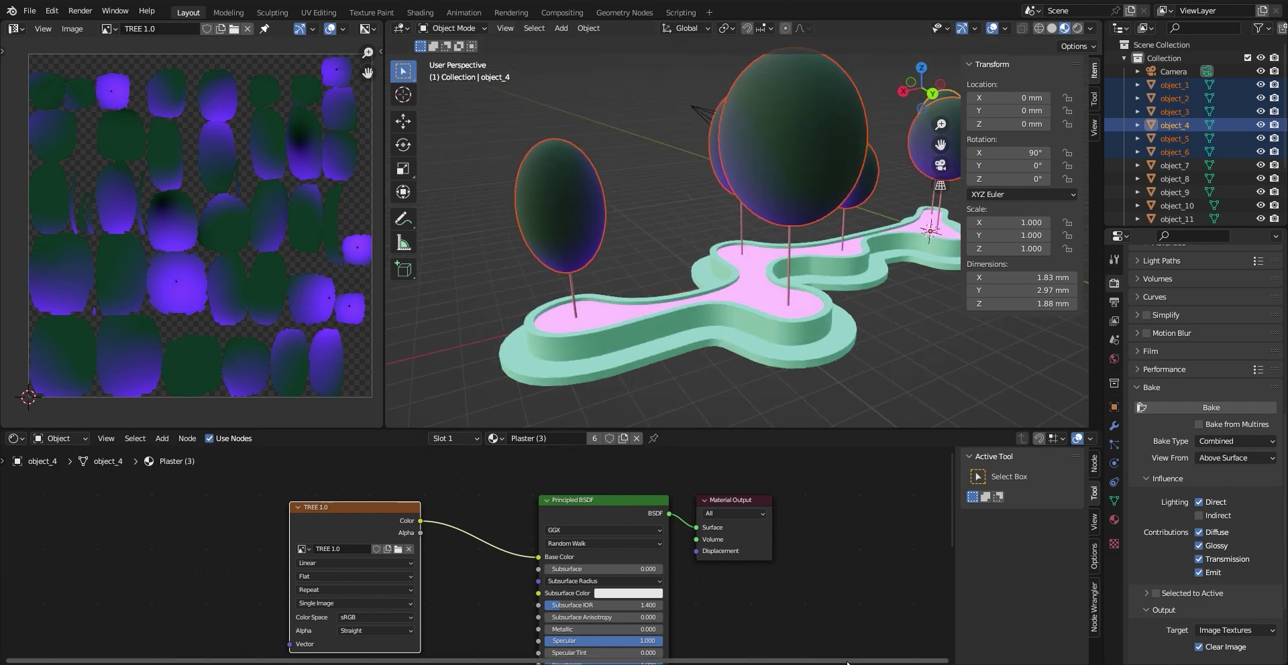
{"action": "mouse_move", "coordinate": [852, 664]}
{"action": "left_click_drag", "start_coordinate": [391, 507], "coordinate": [347, 499]}
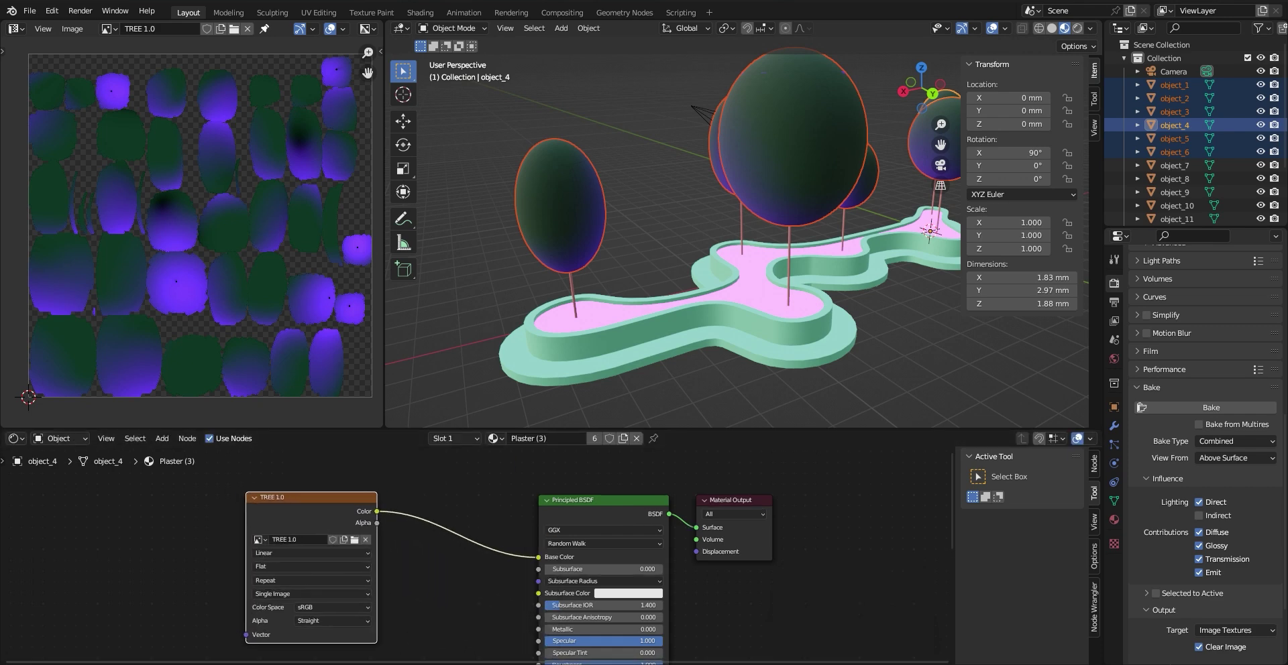
Switch to Photoshop and delete the blue Color Fill 1 layer from the Untitled-2 document
{"action": "mouse_move", "coordinate": [793, 664]}
{"action": "left_click", "coordinate": [793, 664]}
{"action": "left_click", "coordinate": [159, 36]}
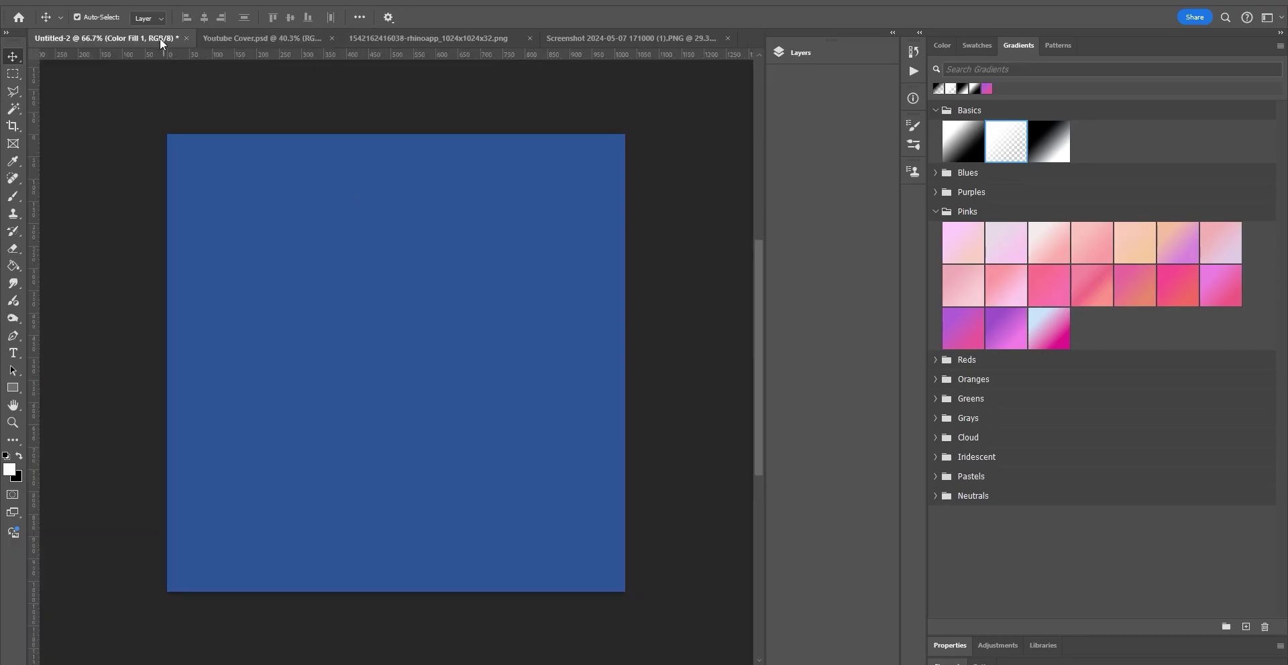
{"action": "left_click", "coordinate": [823, 51]}
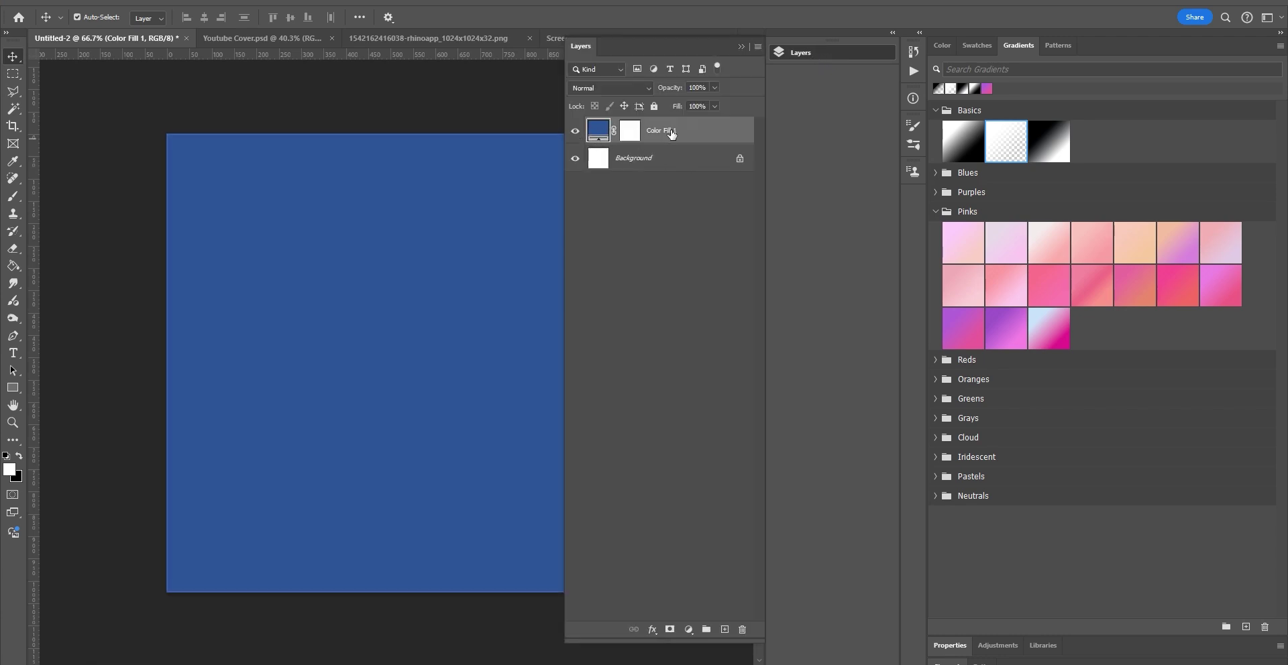
{"action": "left_click_drag", "start_coordinate": [671, 133], "coordinate": [742, 630]}
Add a solid color fill layer in dark blue, #2b368a, over the white background
{"action": "left_click", "coordinate": [689, 630]}
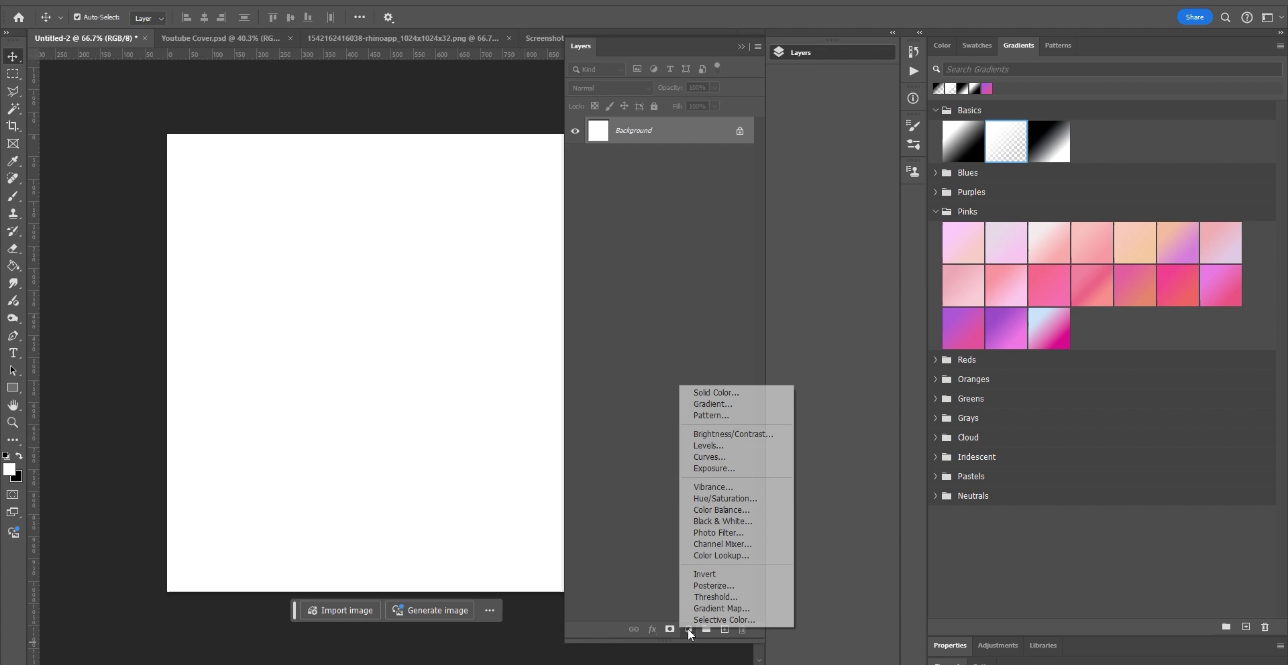
{"action": "left_click", "coordinate": [717, 393]}
{"action": "left_click", "coordinate": [946, 420]}
{"action": "left_click", "coordinate": [944, 373]}
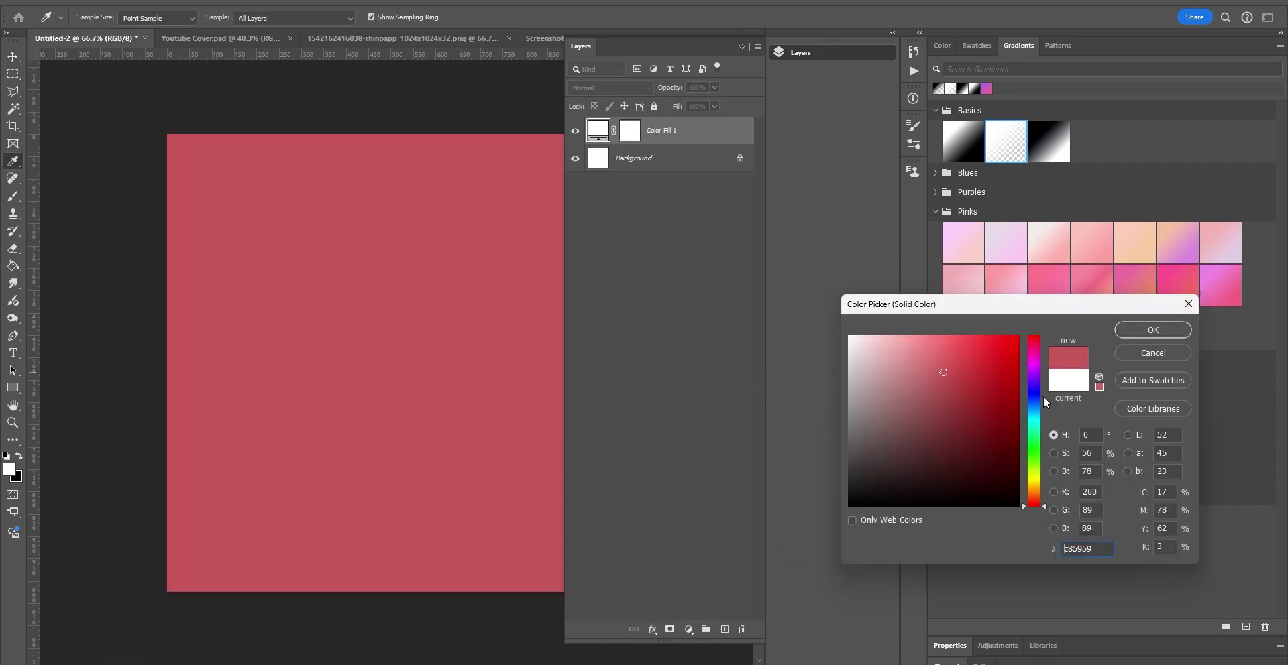
{"action": "left_click_drag", "start_coordinate": [1036, 412], "coordinate": [1036, 404]}
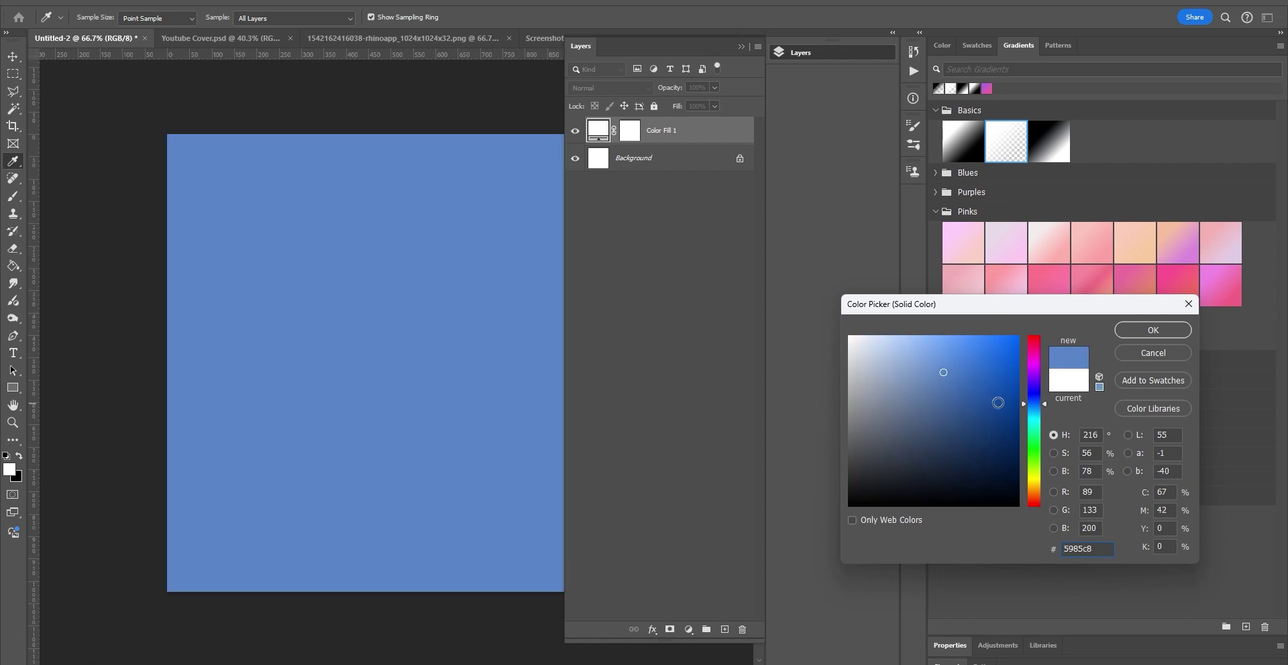
{"action": "left_click", "coordinate": [923, 427]}
{"action": "left_click", "coordinate": [965, 414]}
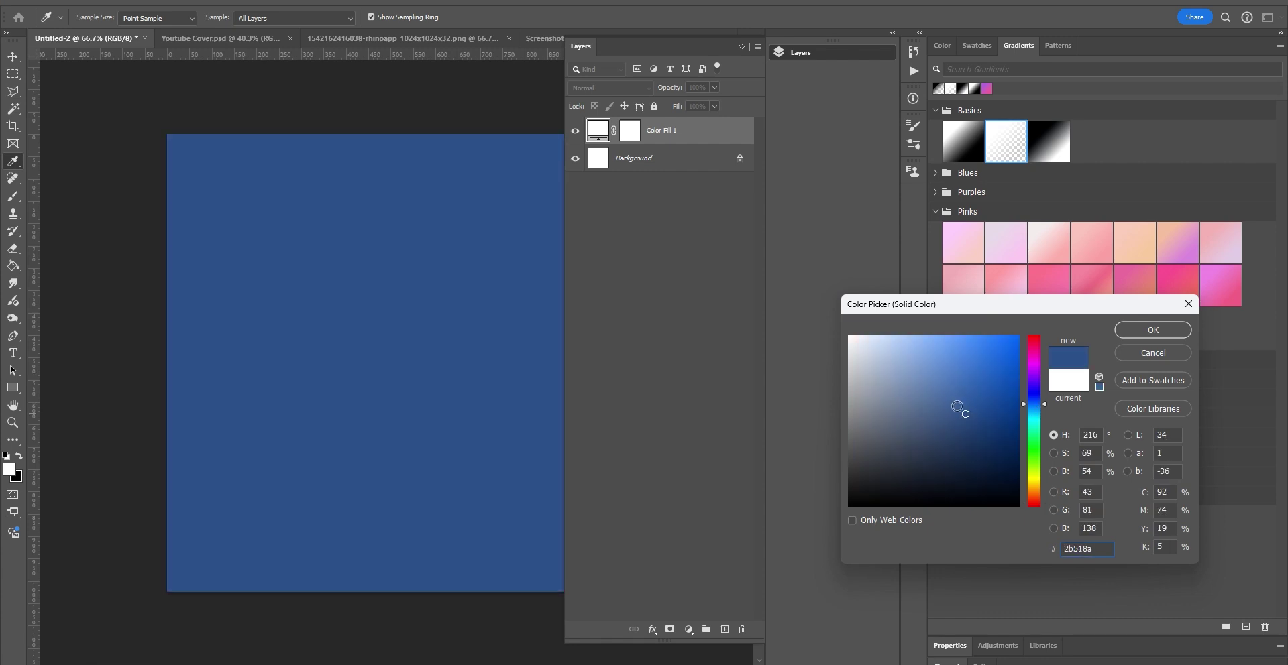
{"action": "mouse_move", "coordinate": [1043, 405]}
{"action": "left_mouse_down"}
{"action": "mouse_move", "coordinate": [1043, 383]}
{"action": "mouse_move", "coordinate": [1043, 396]}
{"action": "left_mouse_up"}
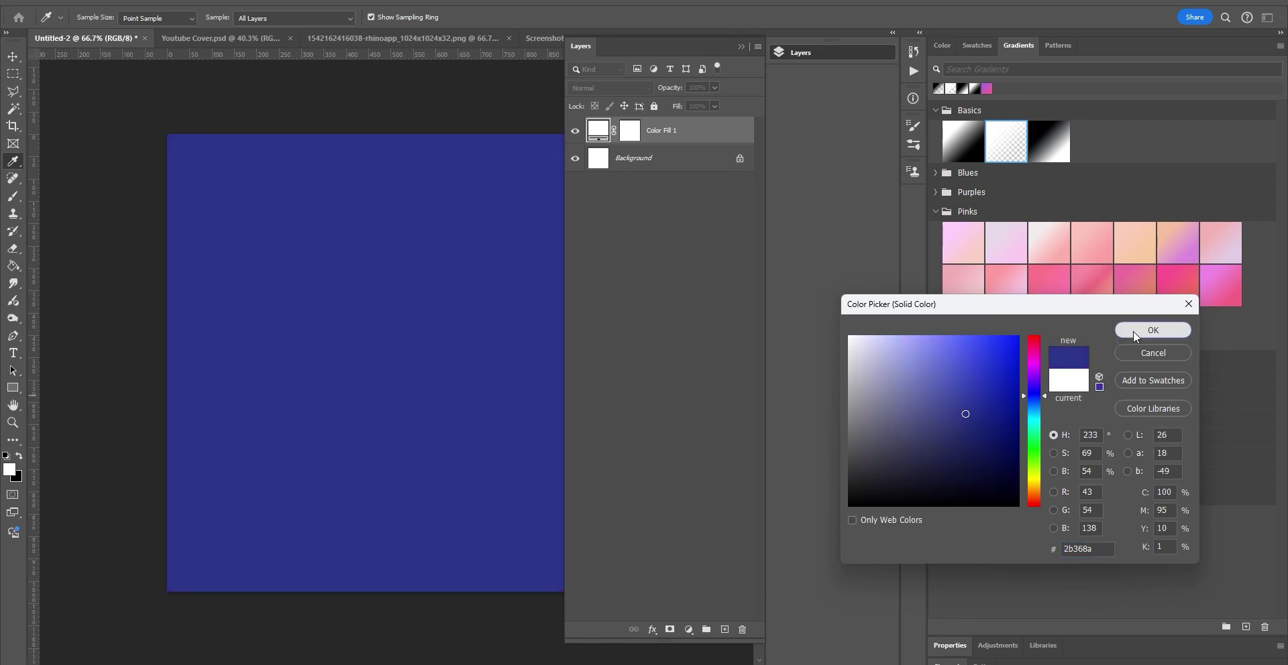
{"action": "left_click", "coordinate": [1153, 330]}
{"action": "scroll", "coordinate": [426, 244], "scroll_direction": "right", "scroll_amount": 2, "text": "ctrl"}
{"action": "scroll", "coordinate": [429, 307], "scroll_direction": "down", "scroll_amount": 1, "text": "alt"}
{"action": "scroll", "coordinate": [403, 292], "scroll_direction": "down", "scroll_amount": 1}
{"action": "scroll", "coordinate": [402, 292], "scroll_direction": "left", "scroll_amount": 1}
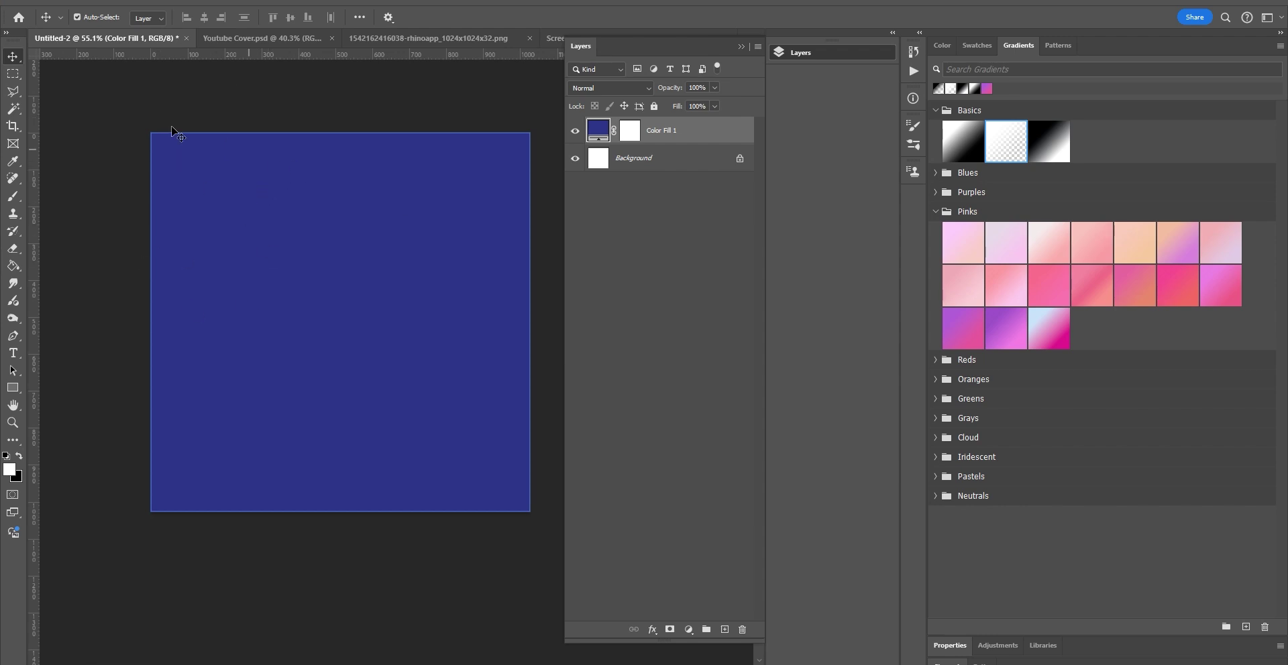
Save a copy on the computer as a PNG named "blue seat" in Downloads > Virtual Teaching in Metaverse > Test
{"action": "left_click", "coordinate": [28, 2]}
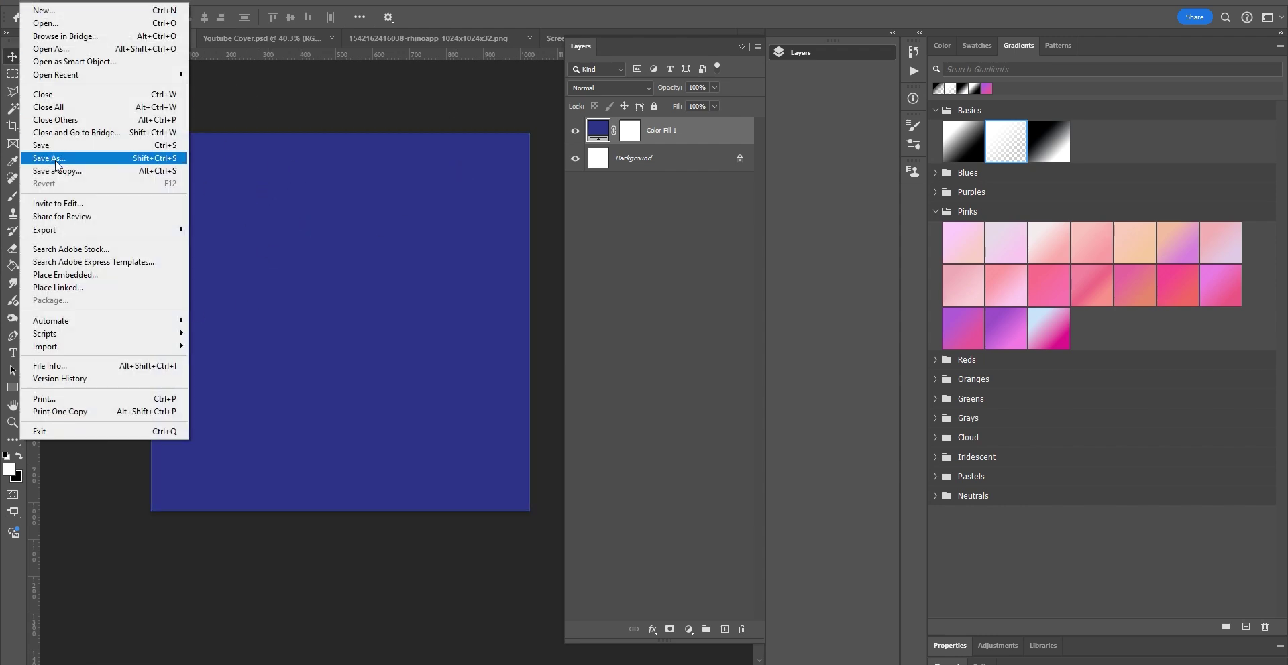
{"action": "left_click", "coordinate": [63, 171]}
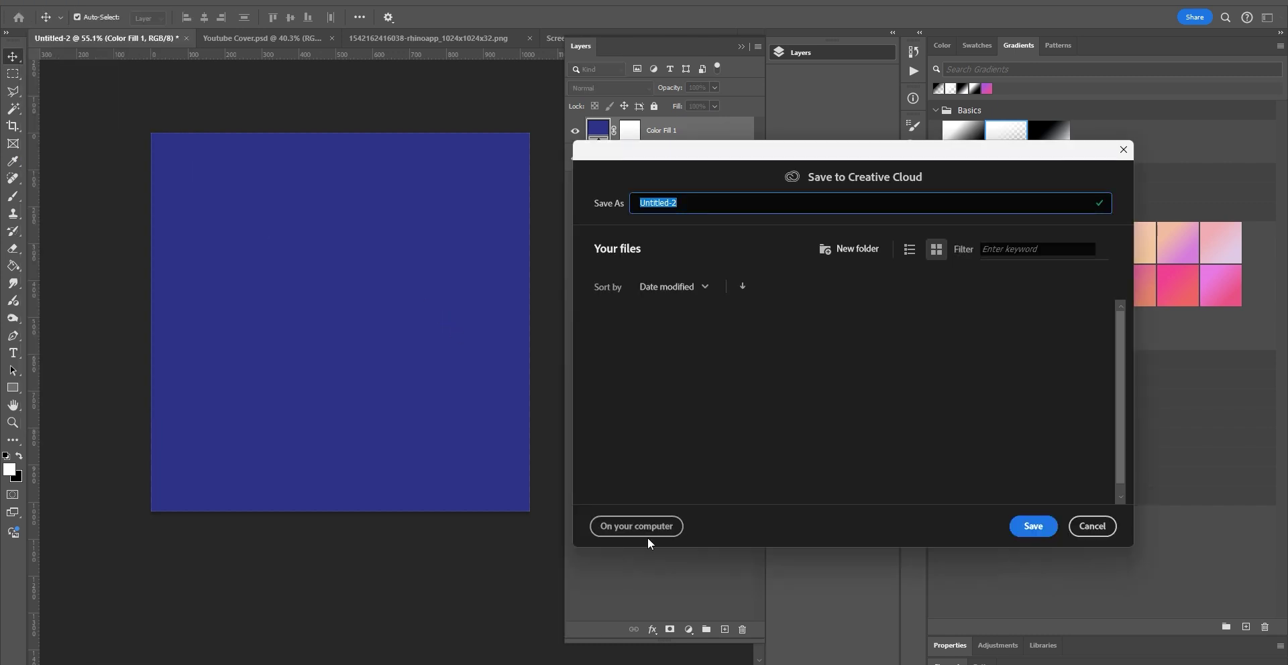
{"action": "left_click", "coordinate": [642, 530]}
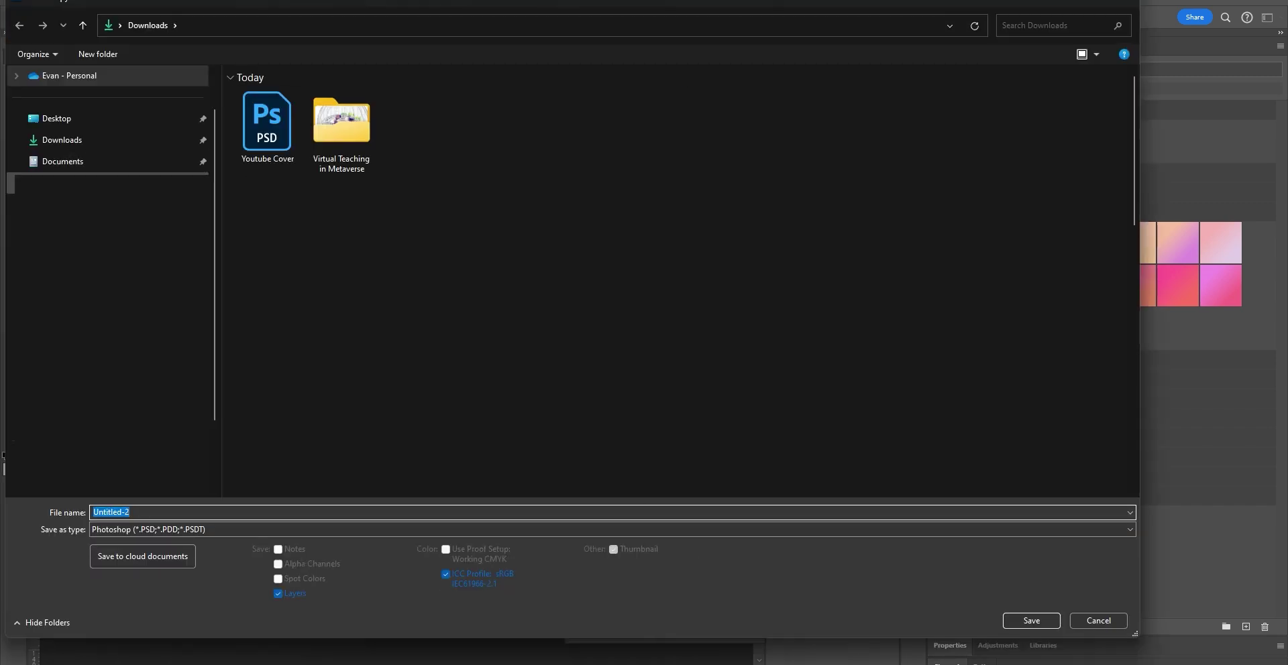
{"action": "left_click", "coordinate": [123, 140]}
{"action": "double_click", "coordinate": [341, 122]}
{"action": "double_click", "coordinate": [302, 113]}
{"action": "type", "text": "blue seat"}
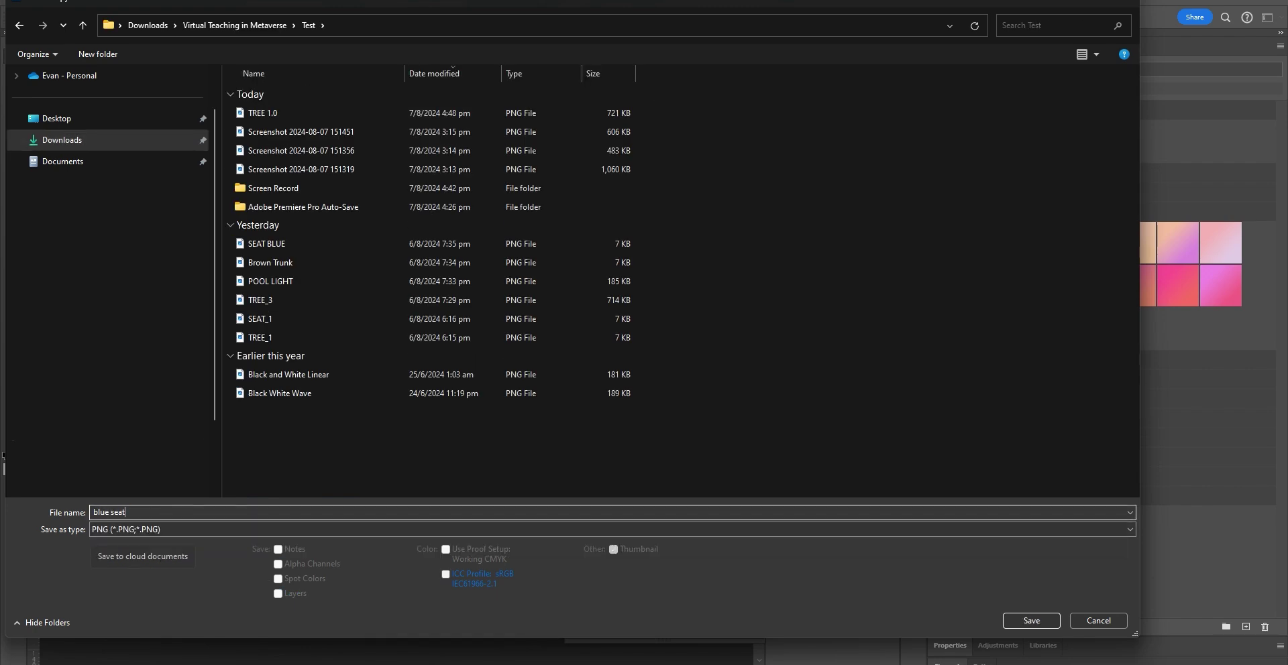
{"action": "left_click", "coordinate": [1021, 613]}
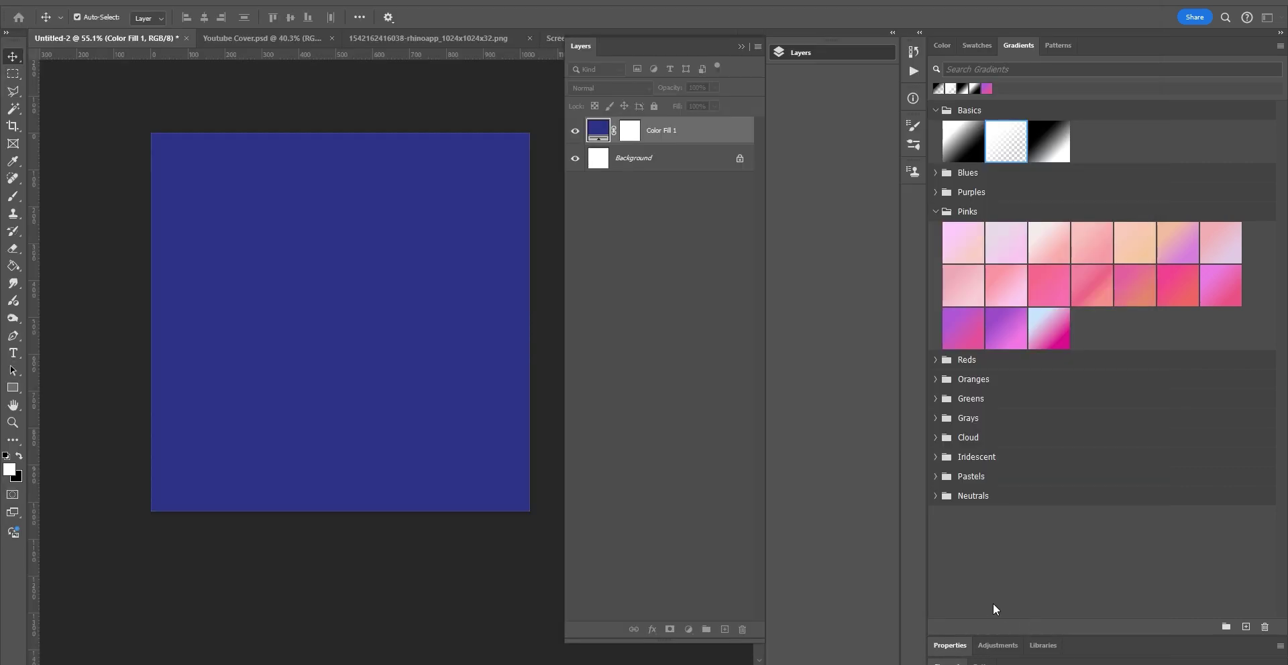
{"action": "left_click", "coordinate": [1202, 427]}
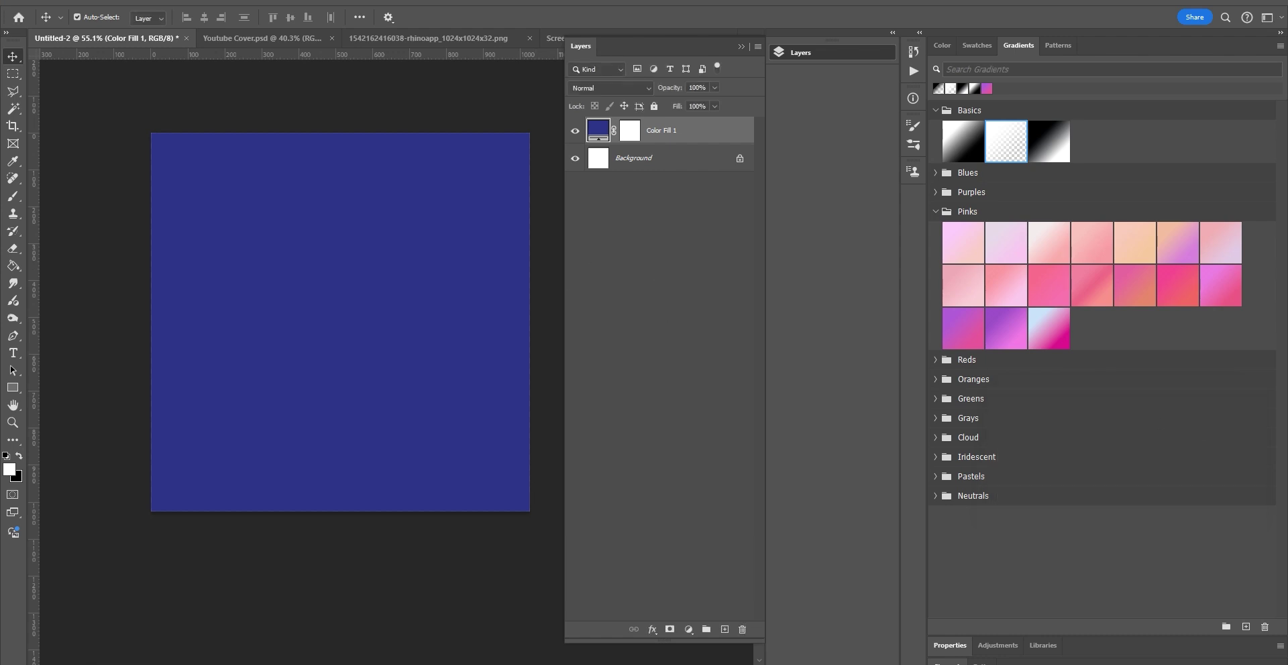
Switch to Blender and select all seat parts that share the Plaster material
{"action": "mouse_move", "coordinate": [910, 664]}
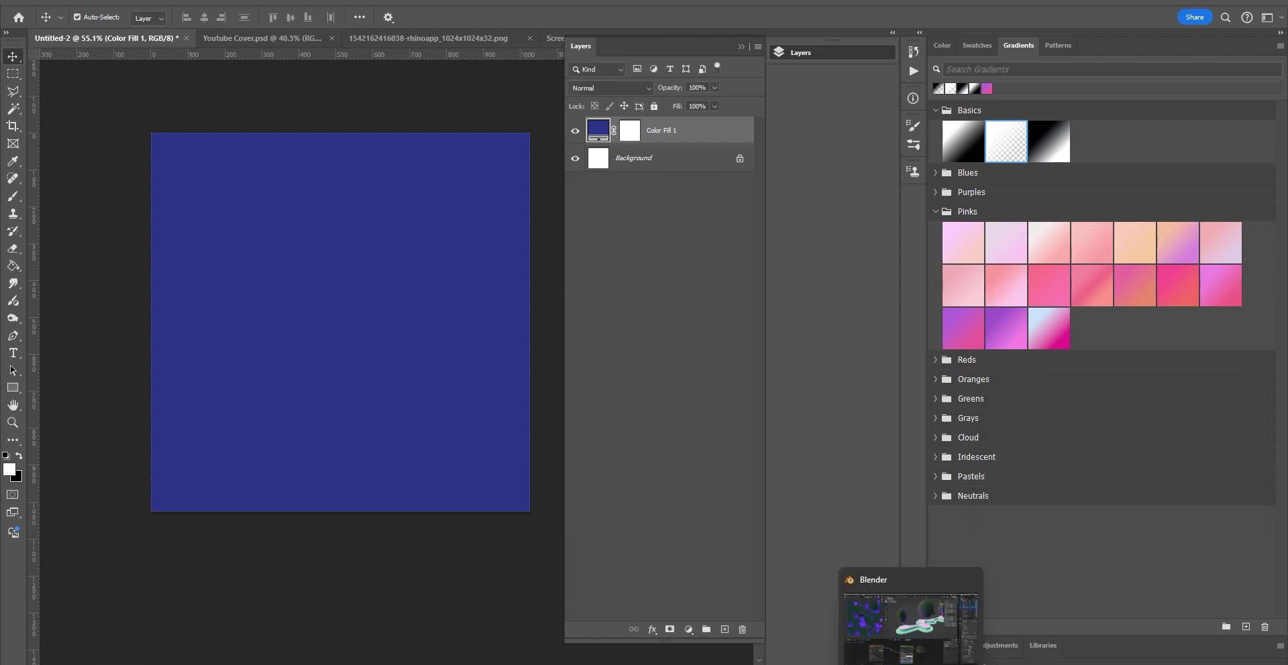
{"action": "left_click", "coordinate": [910, 624]}
{"action": "left_click", "coordinate": [597, 343]}
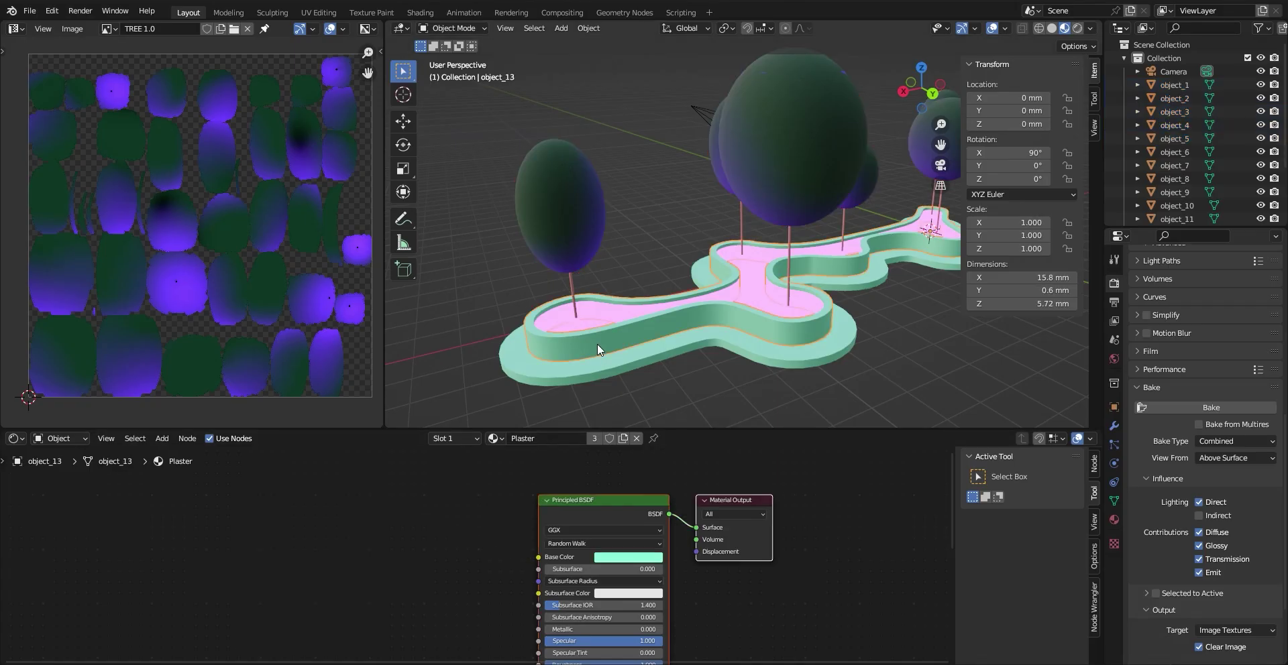
{"action": "key", "text": "shift+l"}
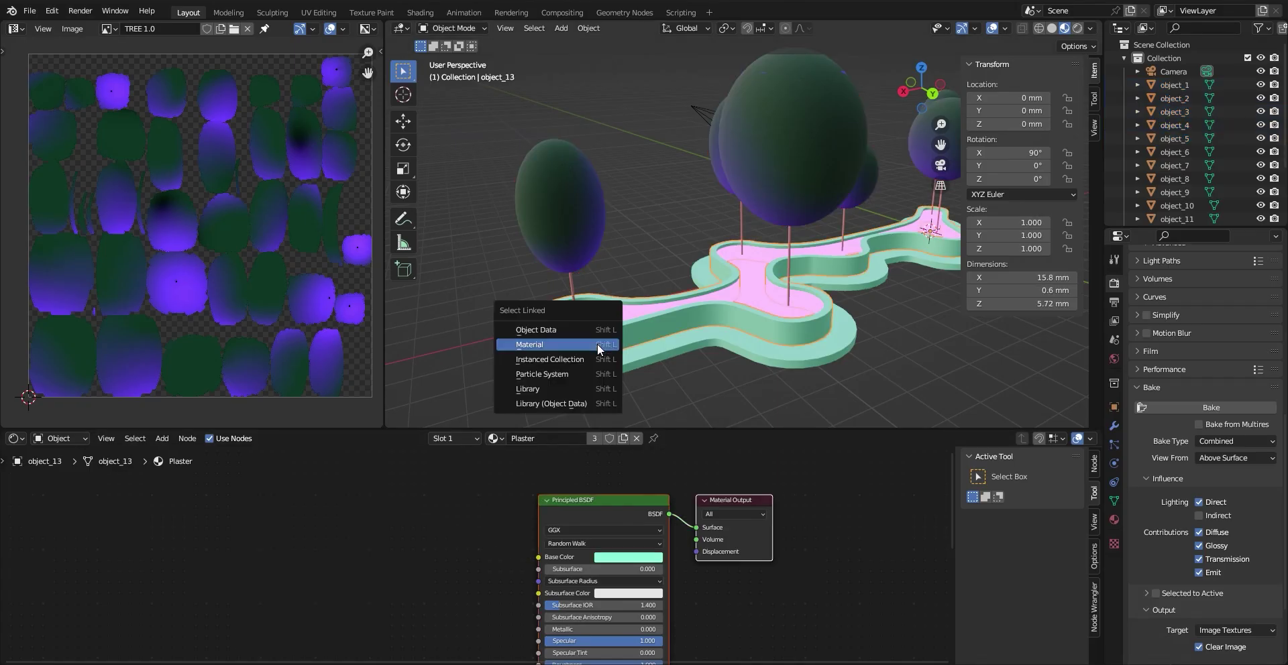
{"action": "left_click", "coordinate": [597, 344]}
{"action": "middle_click_drag", "start_coordinate": [597, 344], "coordinate": [706, 271]}
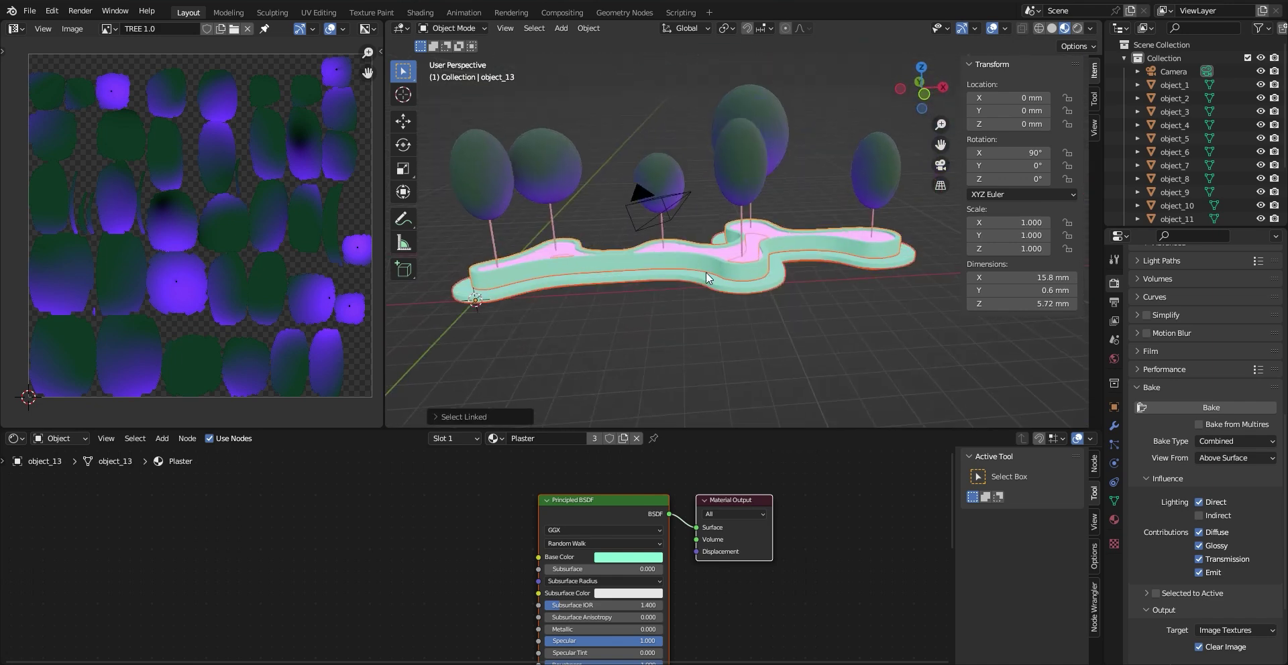
{"action": "scroll", "coordinate": [807, 309], "scroll_direction": "up", "scroll_amount": 5}
{"action": "middle_click_drag", "start_coordinate": [752, 308], "coordinate": [742, 322]}
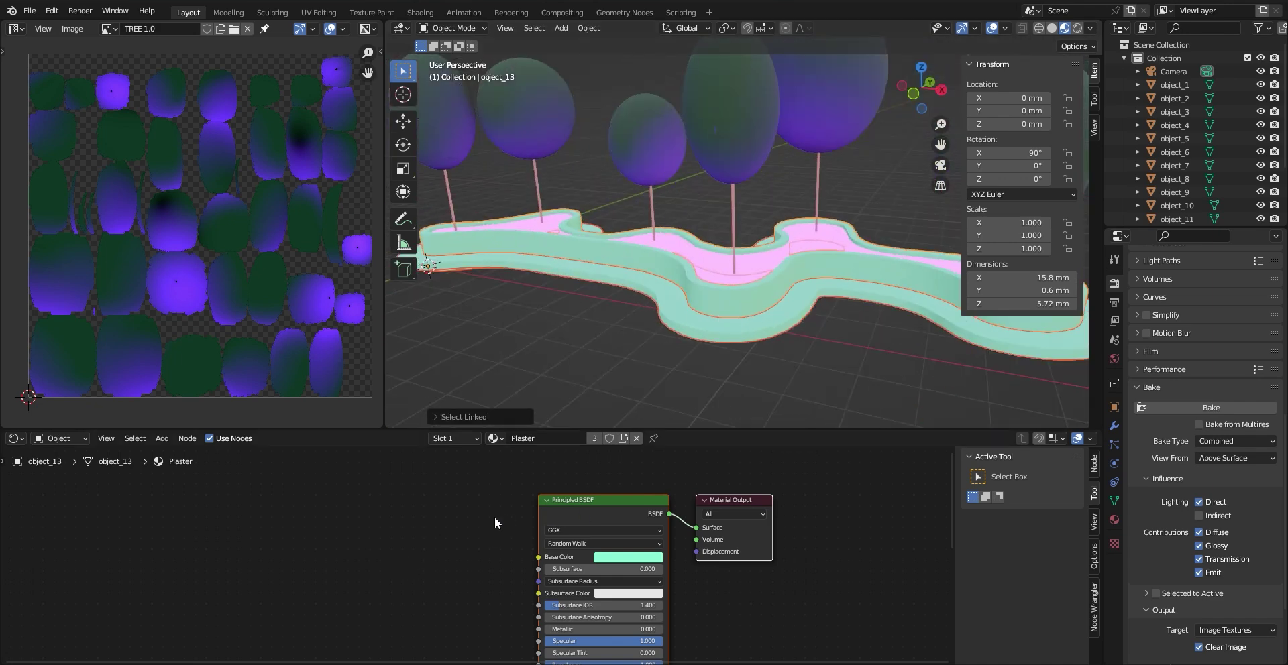
Add an Image Texture node to the Plaster material and place it beside the Principled BSDF
{"action": "scroll", "coordinate": [495, 523], "scroll_direction": "up", "scroll_amount": 1}
{"action": "right_click", "coordinate": [377, 522]}
{"action": "mouse_move", "coordinate": [379, 526]}
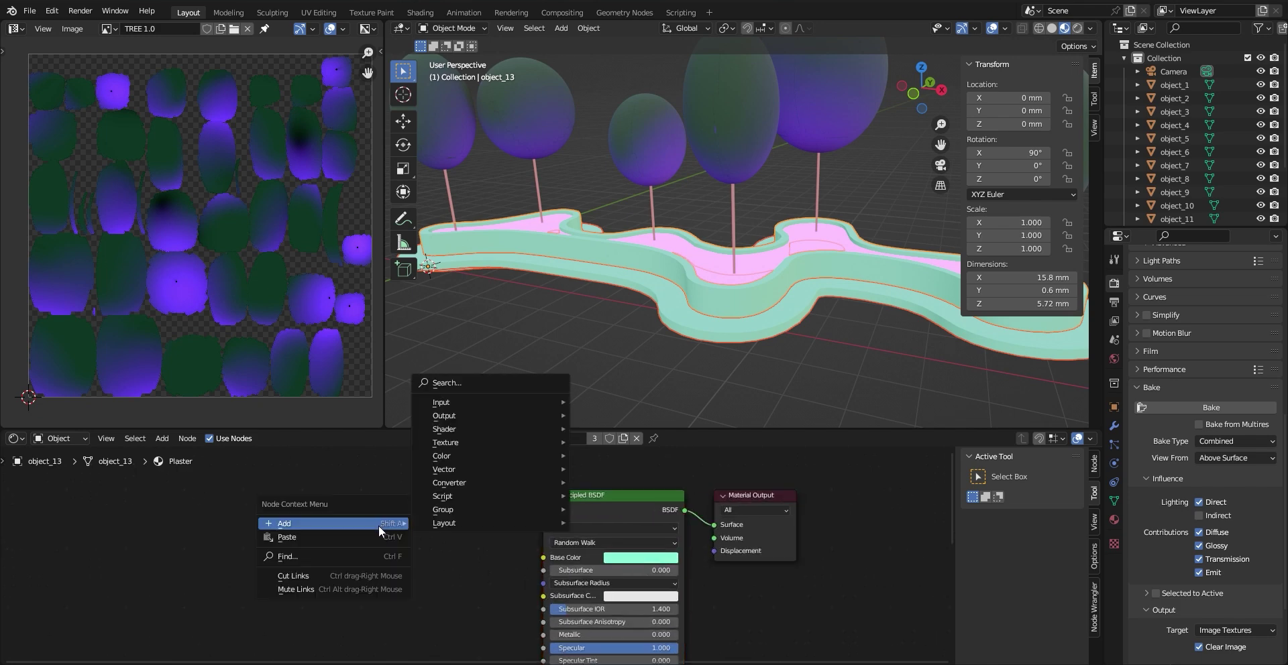
{"action": "left_click", "coordinate": [447, 383]}
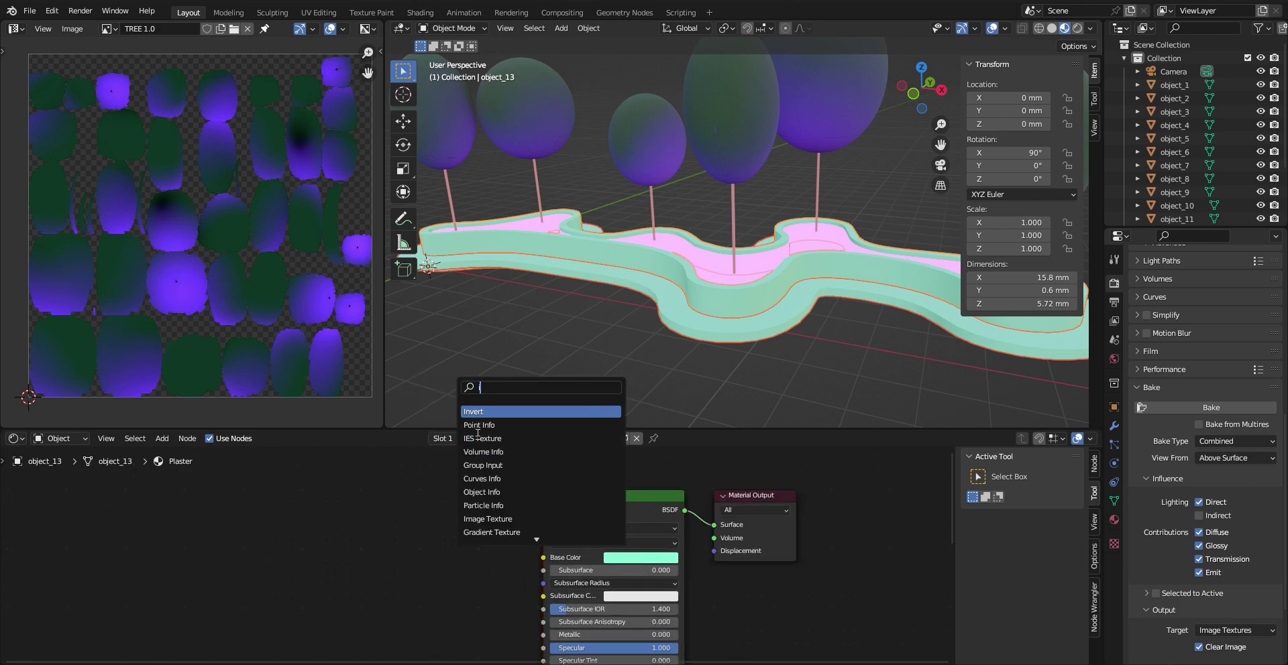
{"action": "type", "text": "image texture"}
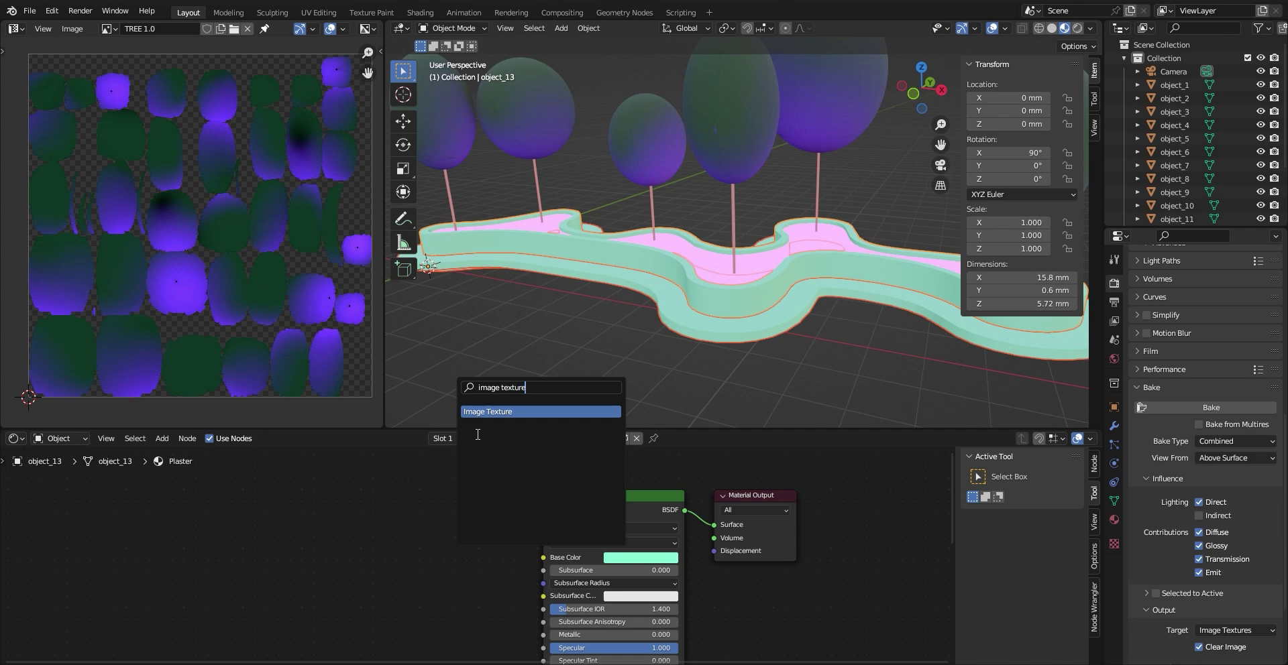
{"action": "left_click", "coordinate": [510, 412]}
{"action": "left_click", "coordinate": [355, 542]}
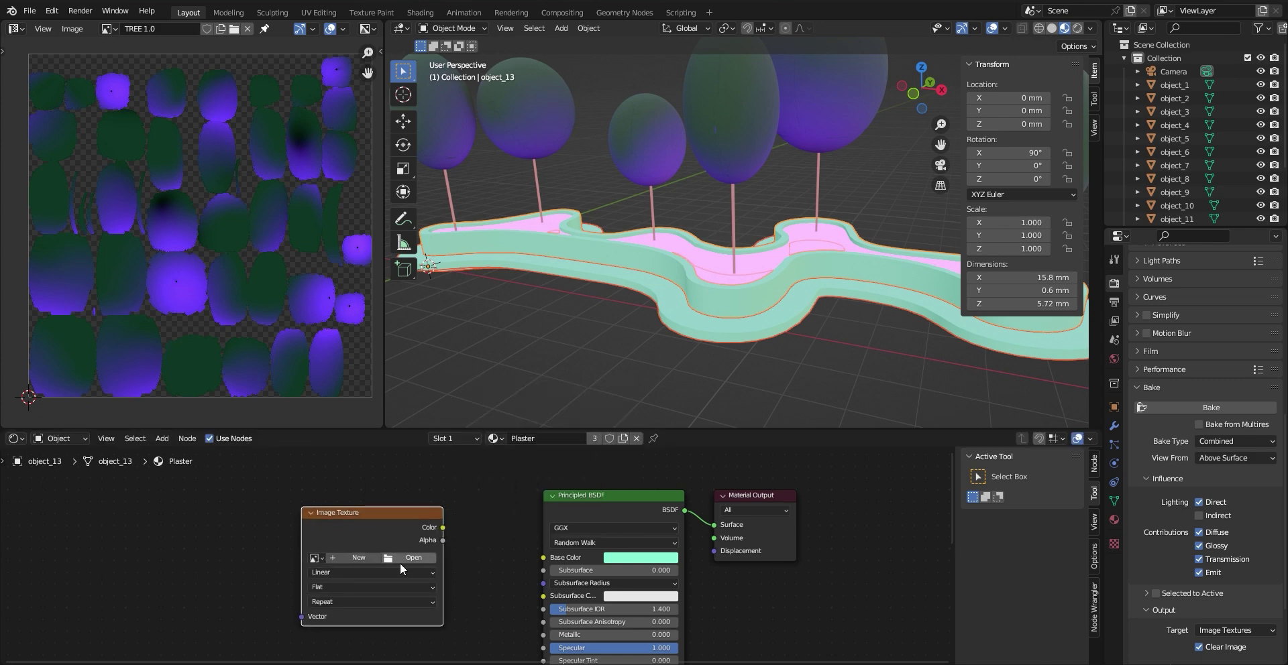
{"action": "left_click_drag", "start_coordinate": [380, 508], "coordinate": [388, 501]}
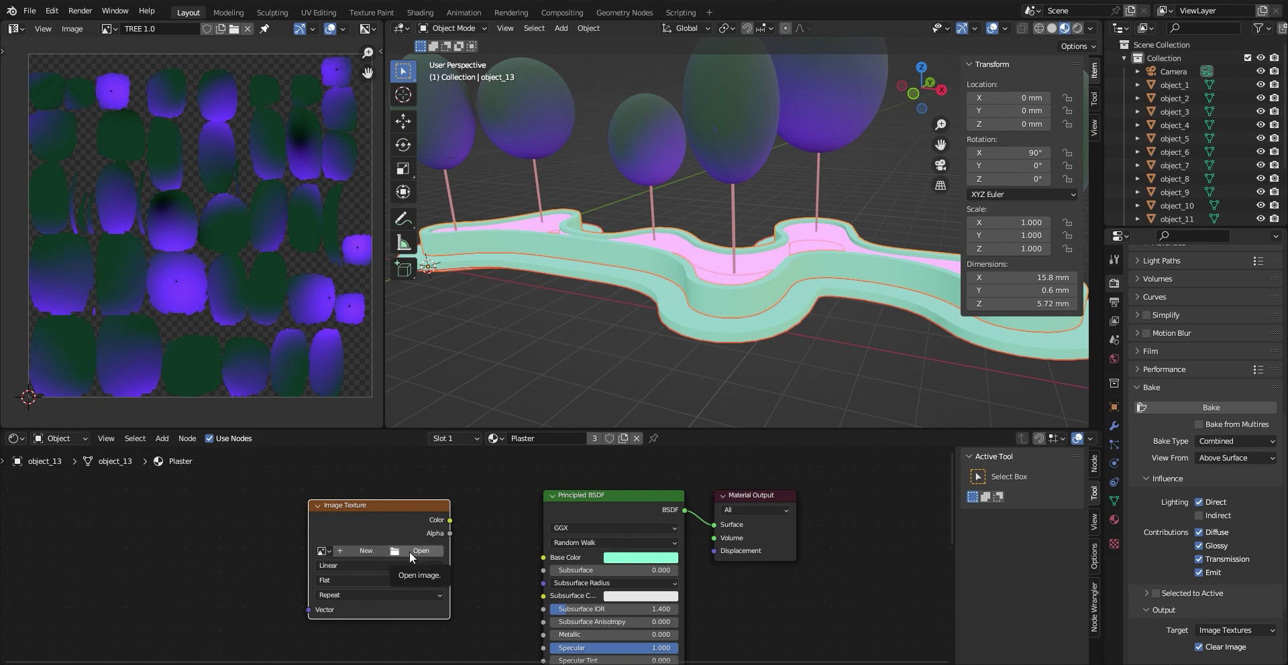
Load blue seat.png from Downloads > Virtual Teaching in Metaverse > Test into the Image Texture node and move the node away from the Principled BSDF
{"action": "left_click", "coordinate": [410, 552]}
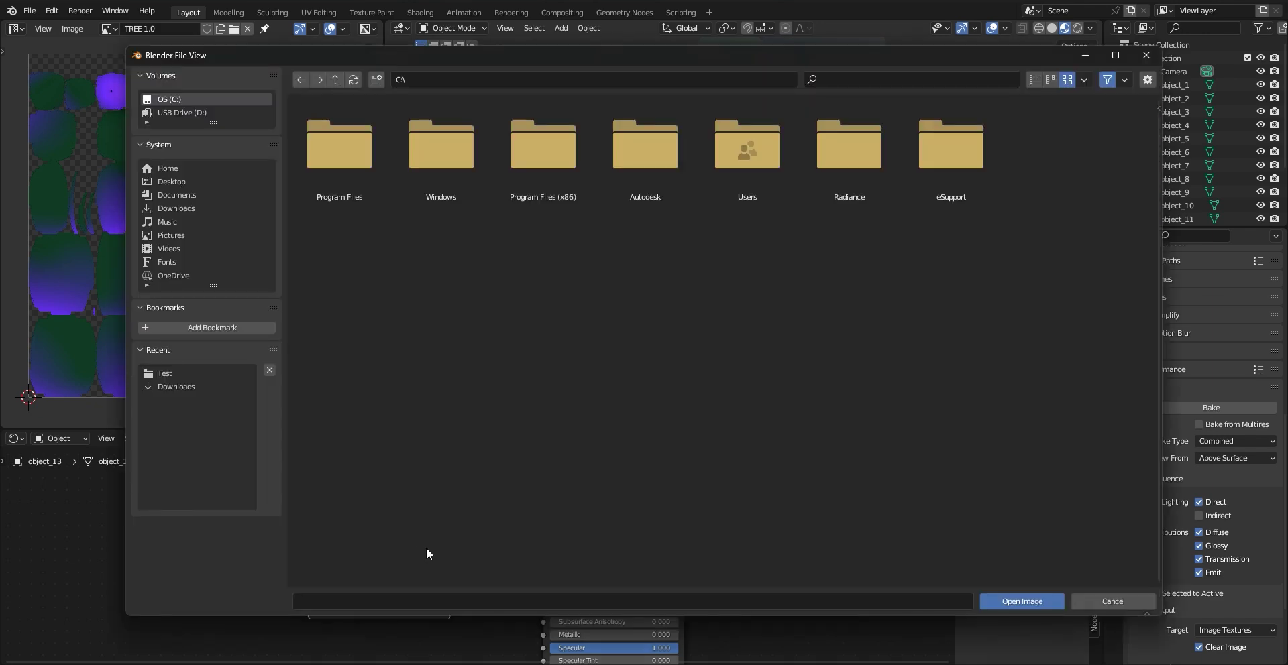
{"action": "left_click", "coordinate": [176, 208]}
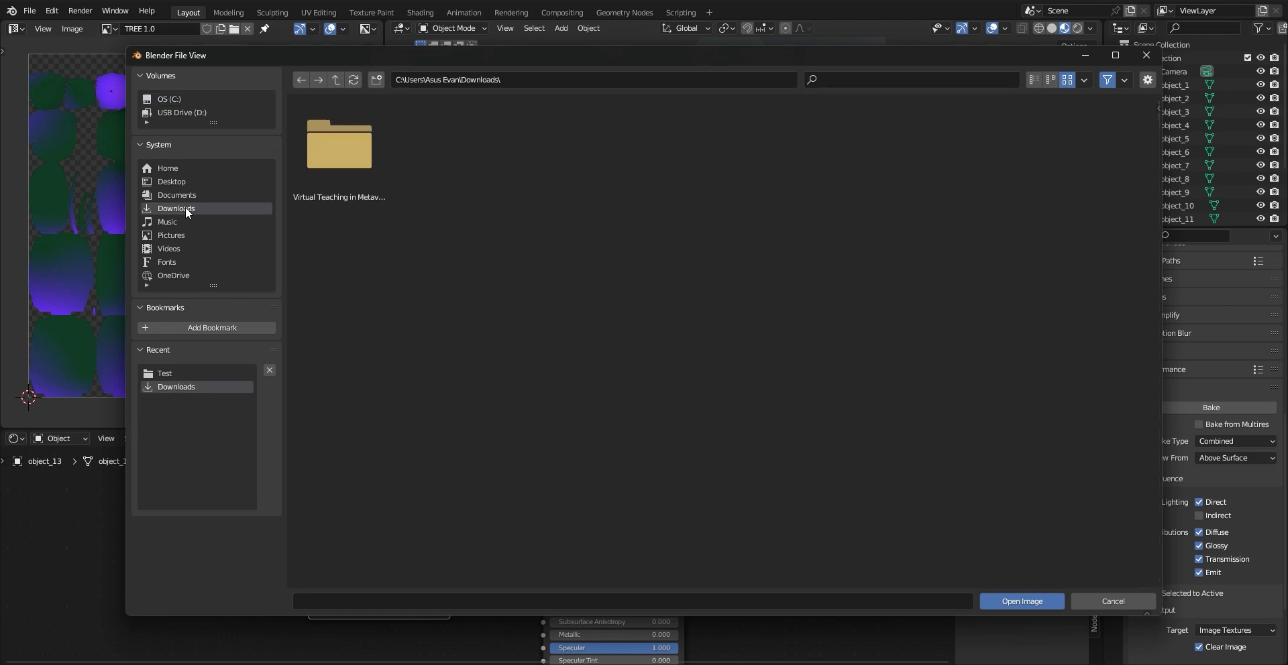
{"action": "left_click", "coordinate": [361, 149]}
{"action": "left_click", "coordinate": [356, 146]}
{"action": "left_click", "coordinate": [548, 149]}
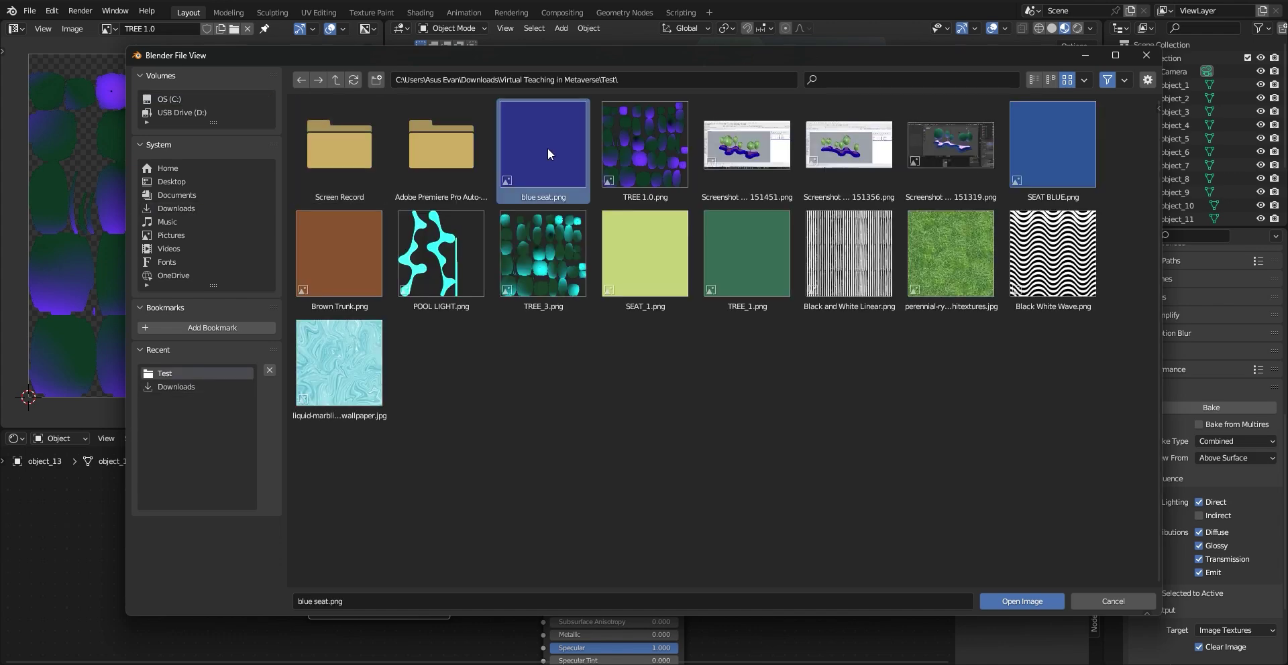
{"action": "left_click", "coordinate": [1043, 600]}
{"action": "left_click_drag", "start_coordinate": [400, 509], "coordinate": [373, 496]}
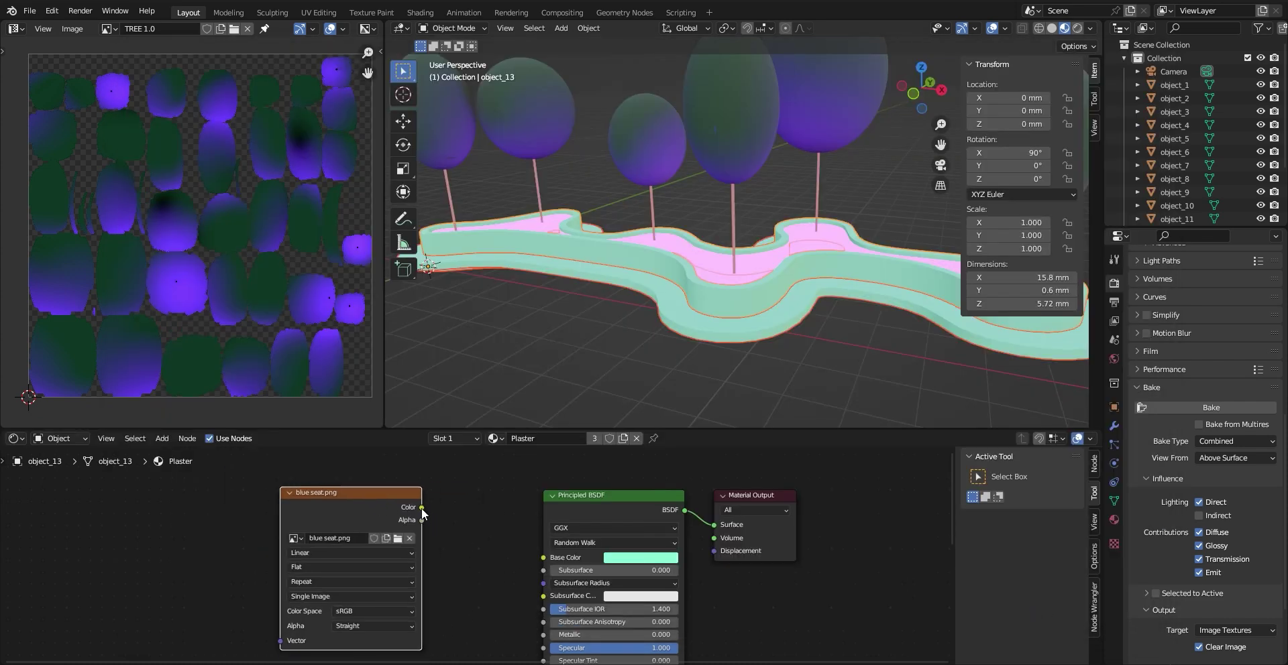
Connect the blue seat.png Color output to the Principled BSDF's Base Color and select the seat's raised wall
{"action": "left_click_drag", "start_coordinate": [435, 510], "coordinate": [543, 557]}
{"action": "left_click", "coordinate": [598, 322]}
{"action": "middle_click_drag", "start_coordinate": [648, 320], "coordinate": [759, 296]}
{"action": "left_click", "coordinate": [755, 291]}
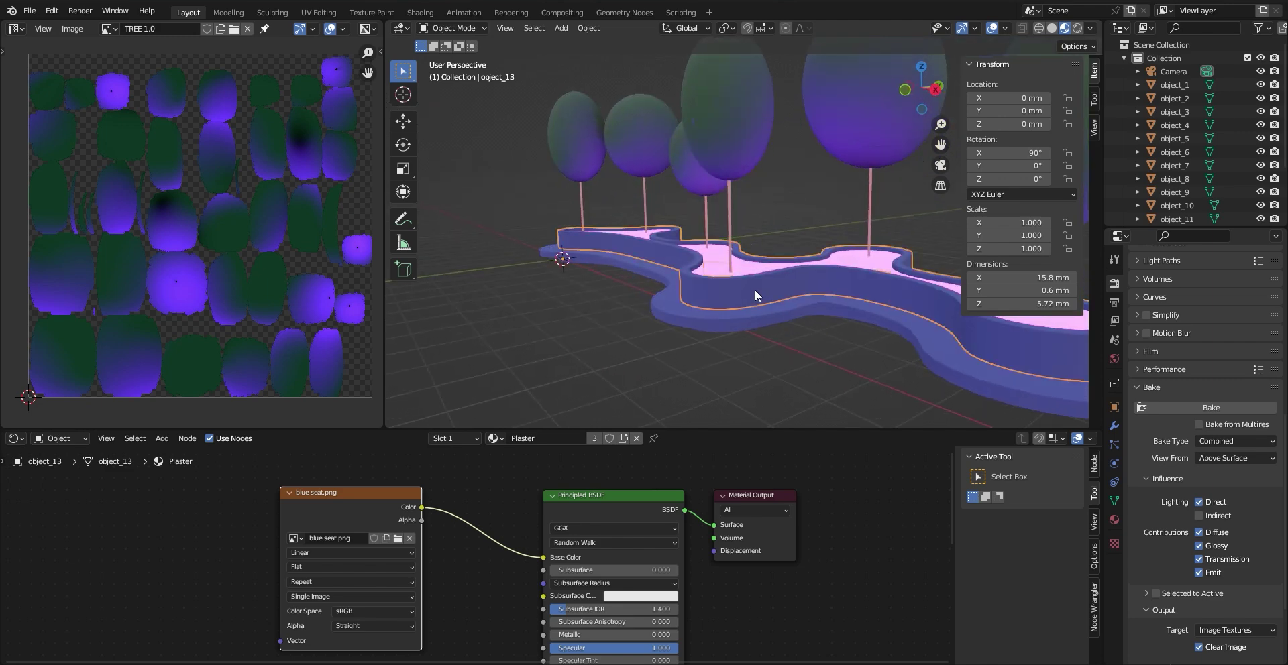
Display blue seat.png in the image editor in place of TREE 1.0
{"action": "left_click", "coordinate": [109, 29]}
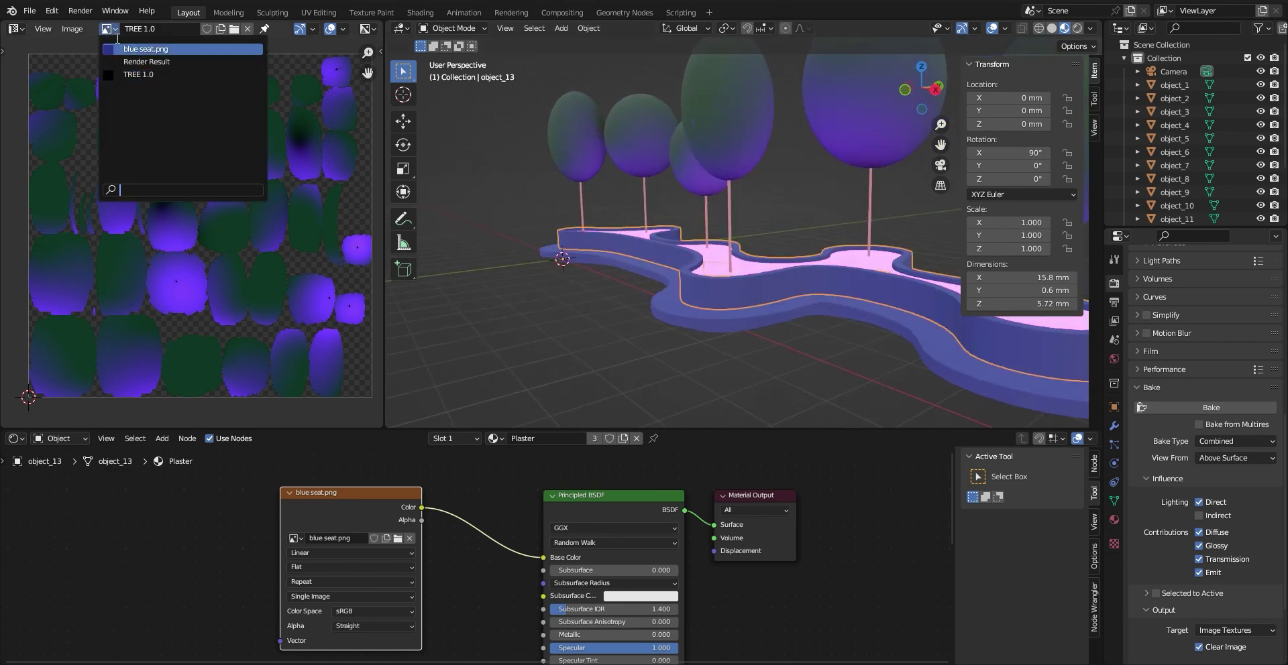
{"action": "left_click", "coordinate": [139, 50]}
{"action": "scroll", "coordinate": [211, 232], "scroll_direction": "down", "scroll_amount": 2}
{"action": "scroll", "coordinate": [212, 231], "scroll_direction": "up", "scroll_amount": 1}
{"action": "middle_click_drag", "start_coordinate": [282, 232], "coordinate": [278, 258]}
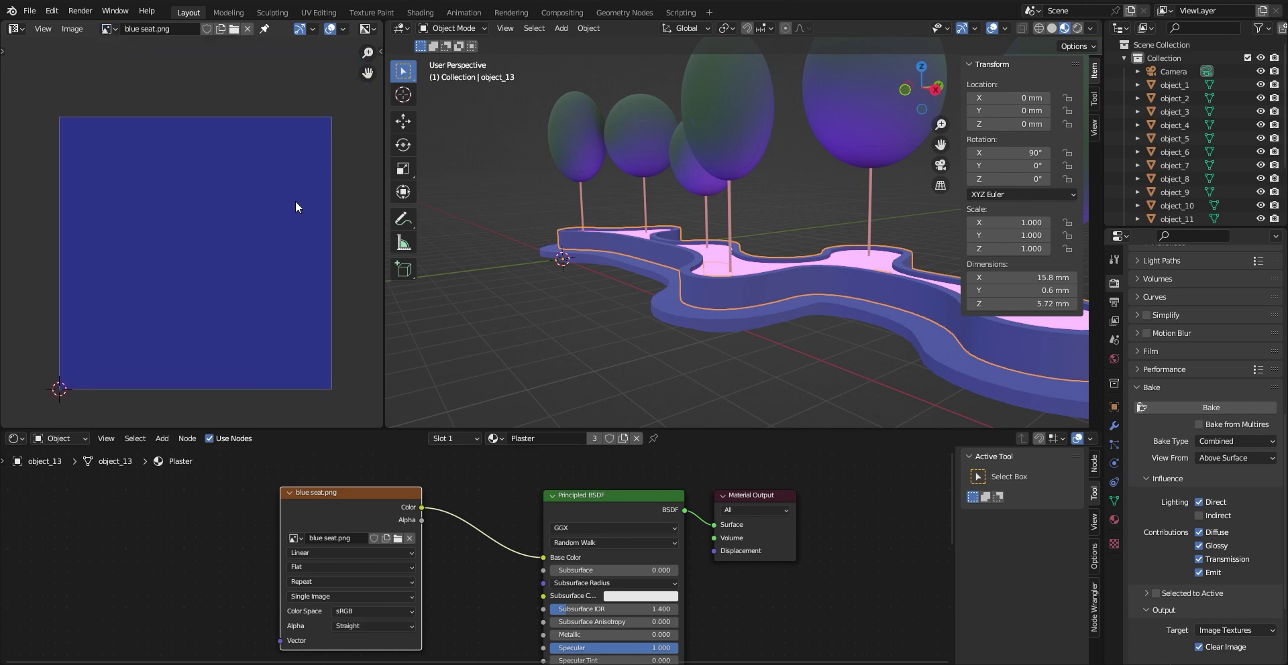
Put the seat's raised wall in Edit Mode and examine its UV layout over the blue image alongside the mesh
{"action": "left_click", "coordinate": [456, 27]}
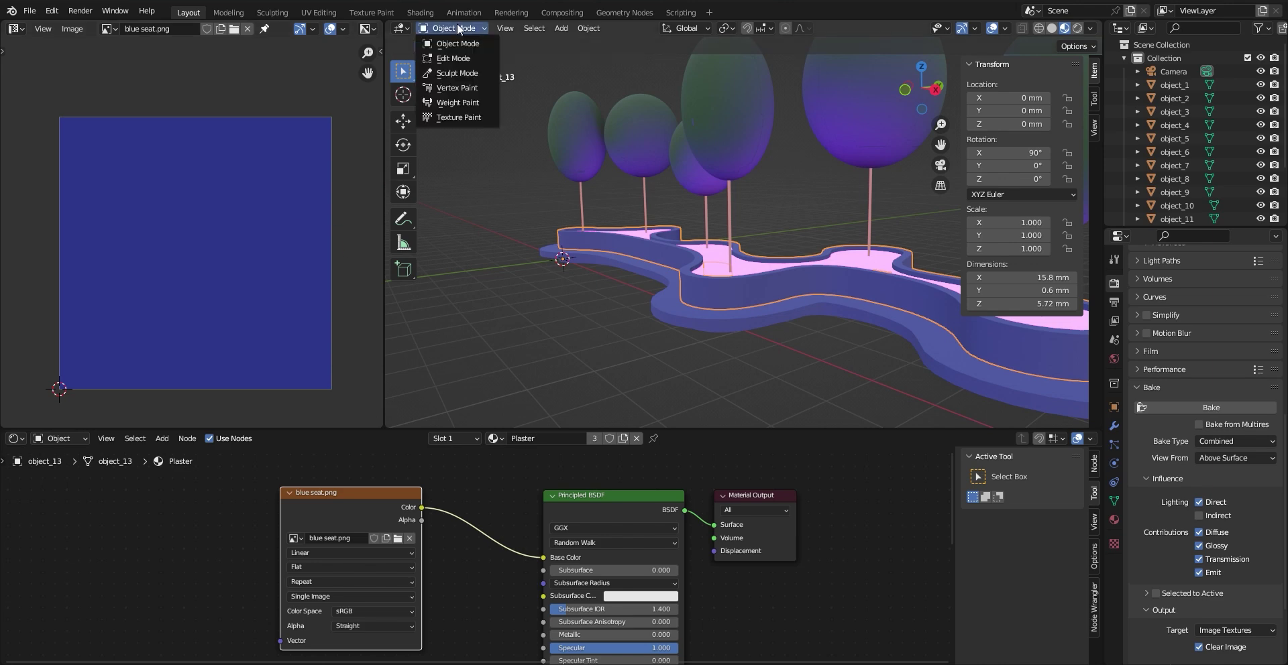
{"action": "left_click", "coordinate": [453, 59]}
{"action": "scroll", "coordinate": [767, 322], "scroll_direction": "up", "scroll_amount": 5}
{"action": "middle_click_drag", "start_coordinate": [767, 322], "coordinate": [684, 290]}
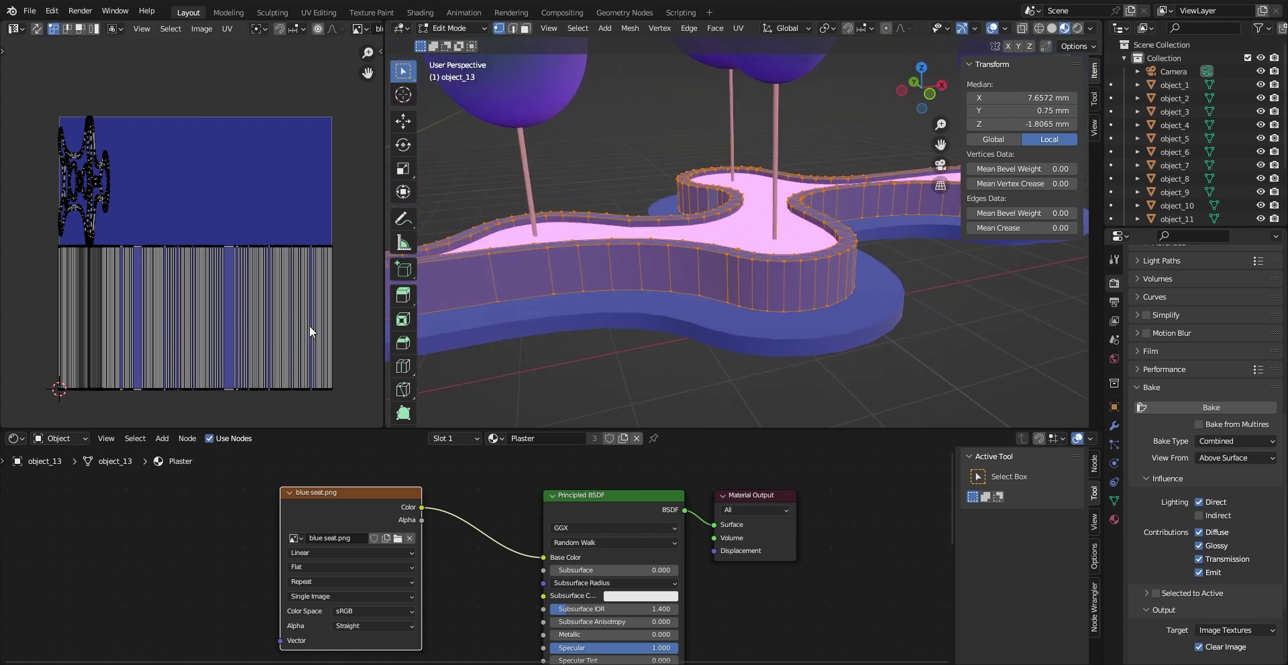
{"action": "scroll", "coordinate": [201, 330], "scroll_direction": "up", "scroll_amount": 5}
{"action": "scroll", "coordinate": [221, 315], "scroll_direction": "down", "scroll_amount": 5}
{"action": "scroll", "coordinate": [134, 228], "scroll_direction": "up", "scroll_amount": 4}
{"action": "scroll", "coordinate": [201, 235], "scroll_direction": "down", "scroll_amount": 3}
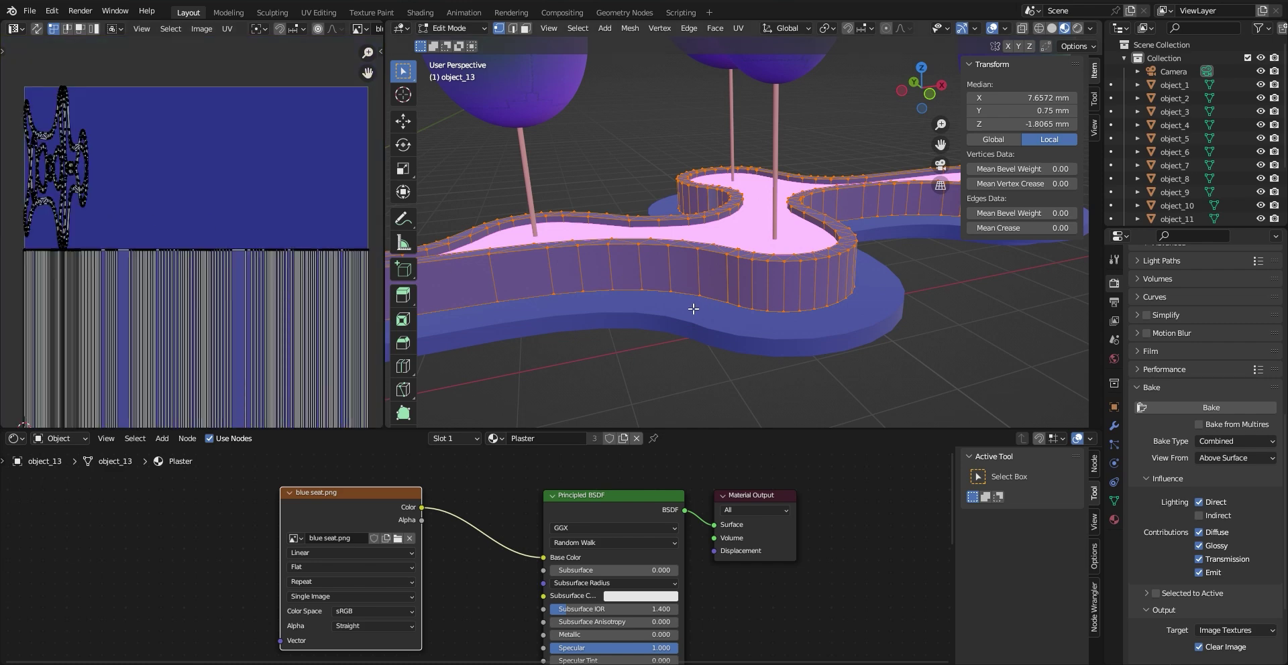
{"action": "middle_click_drag", "start_coordinate": [715, 253], "coordinate": [710, 273]}
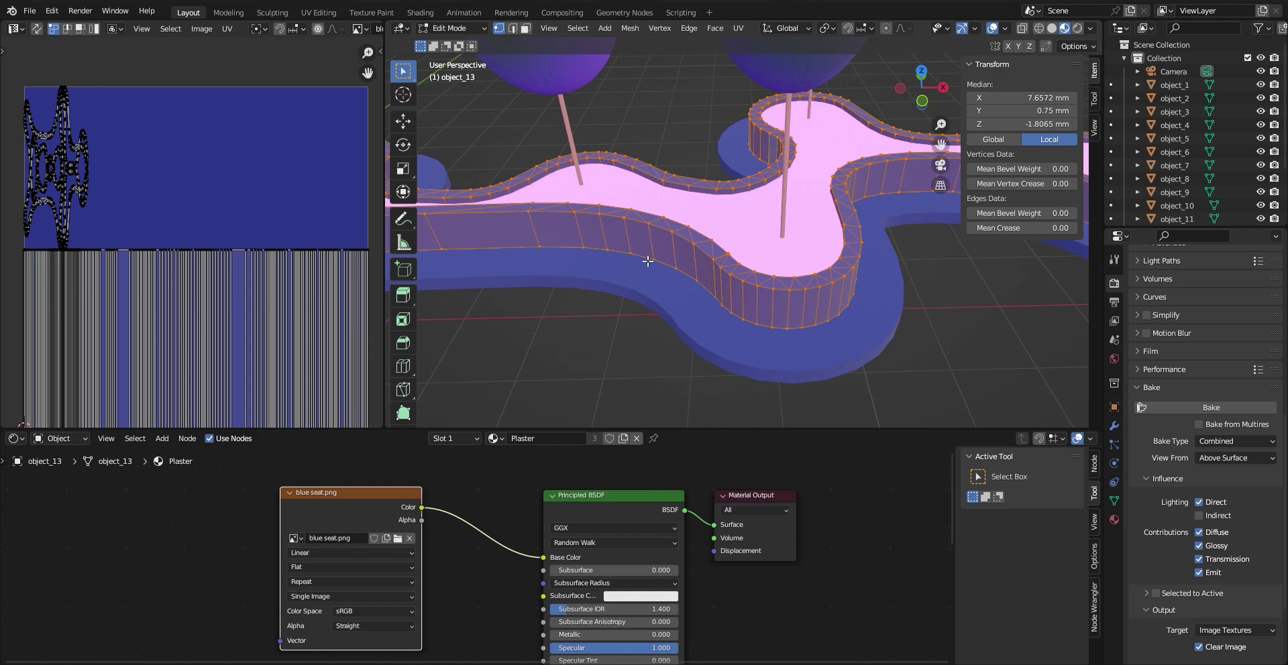
{"action": "middle_click_drag", "start_coordinate": [826, 325], "coordinate": [791, 306]}
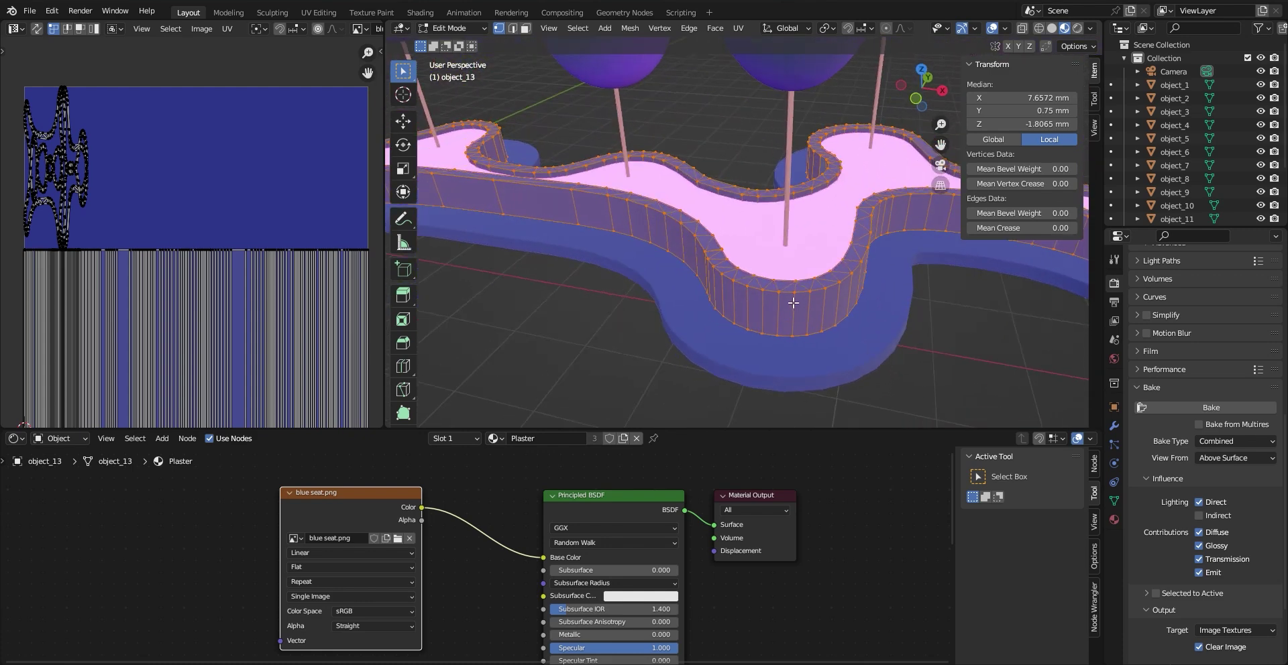
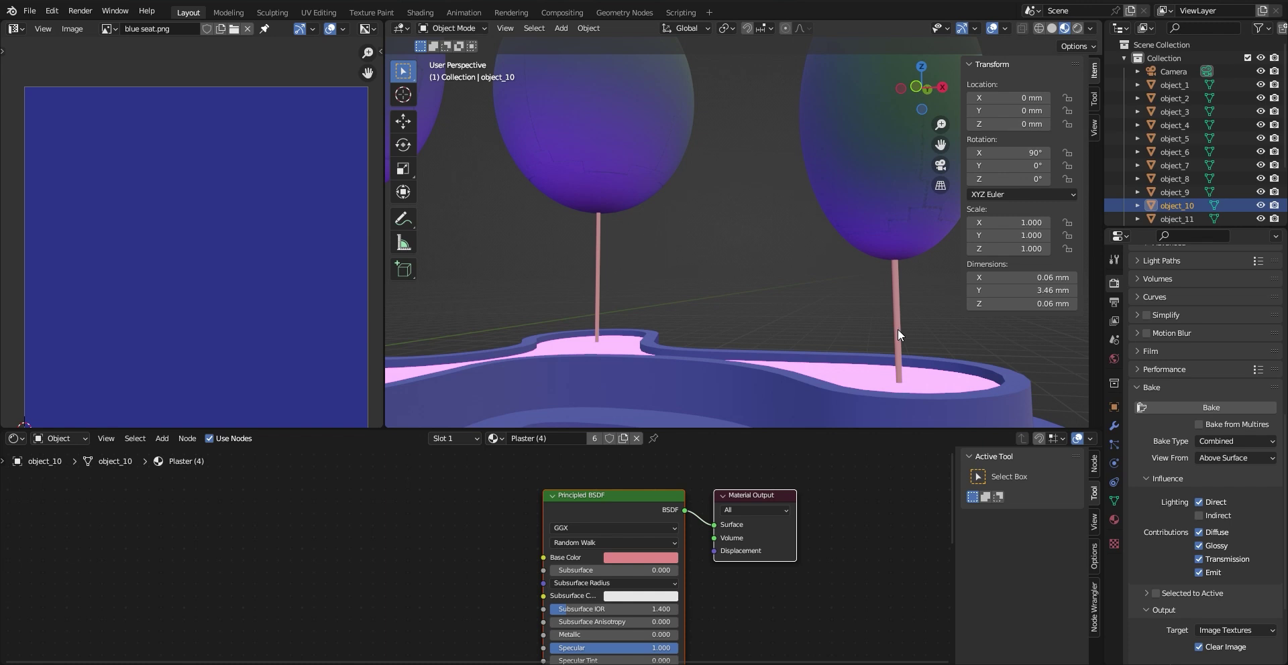
Select all tree trunks that share the Plaster (4) material
{"action": "key", "text": "shift+l"}
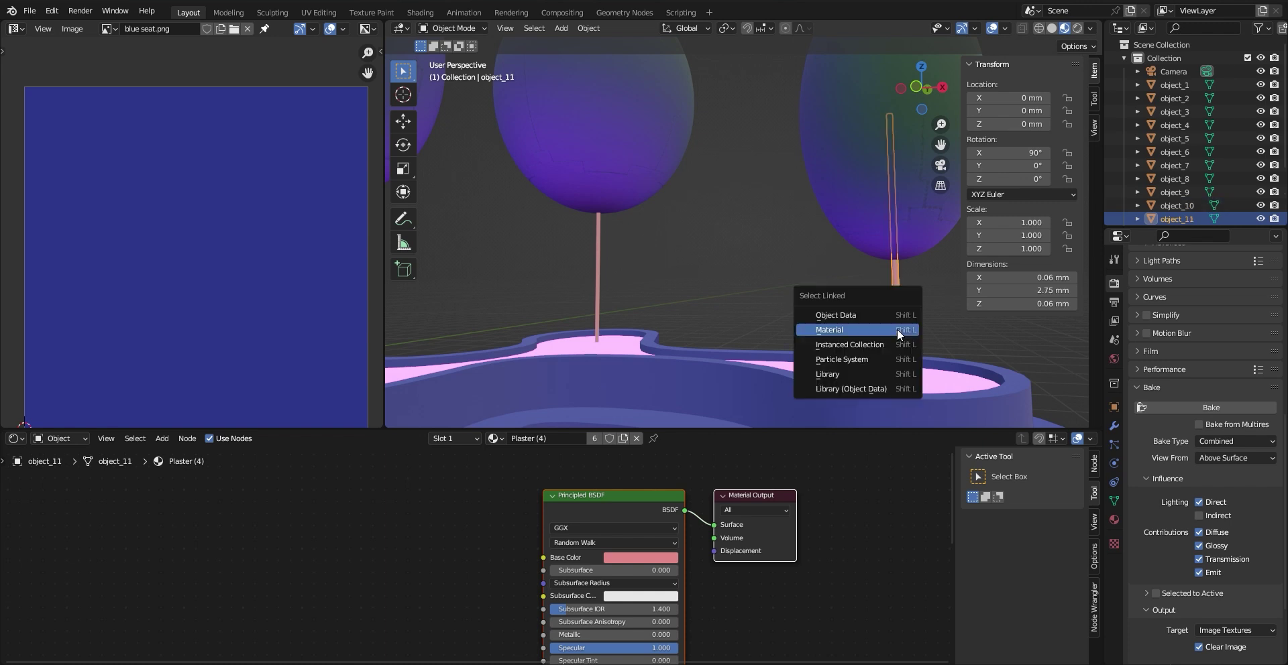
{"action": "left_click", "coordinate": [896, 329]}
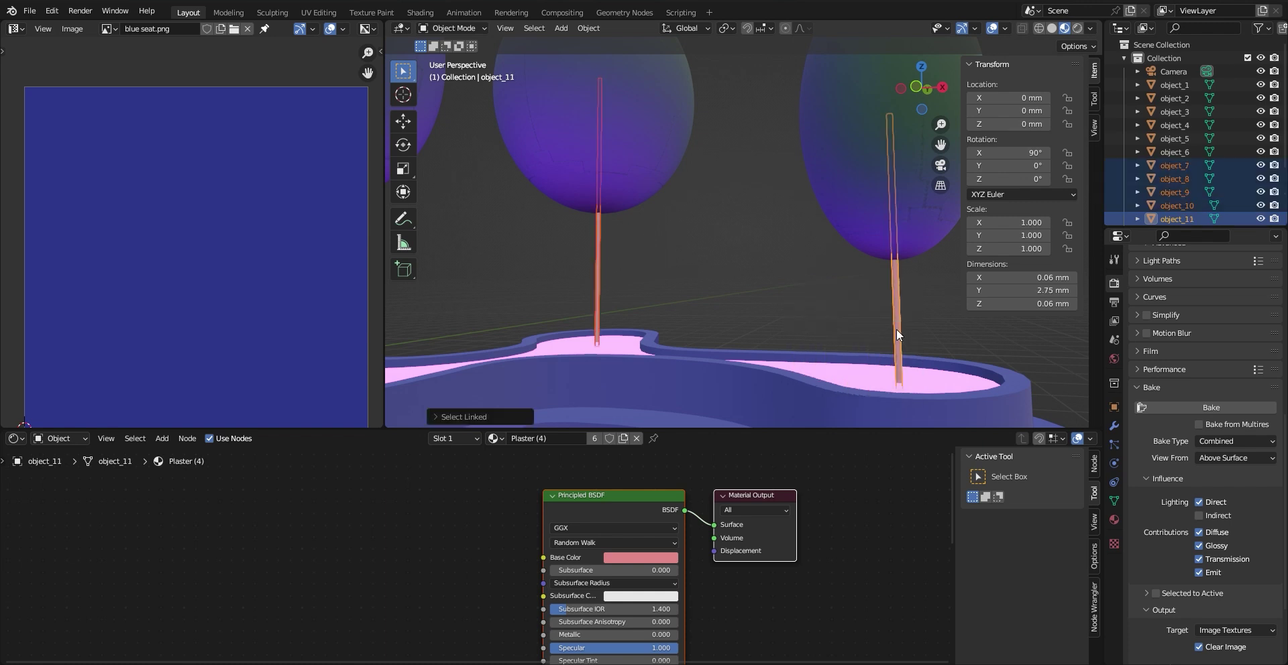
{"action": "scroll", "coordinate": [848, 304], "scroll_direction": "down", "scroll_amount": 5}
{"action": "middle_click_drag", "start_coordinate": [571, 276], "coordinate": [510, 428]}
Add an Image Texture node to the trunks' Plaster (4) material beside the Principled BSDF
{"action": "right_click", "coordinate": [376, 522]}
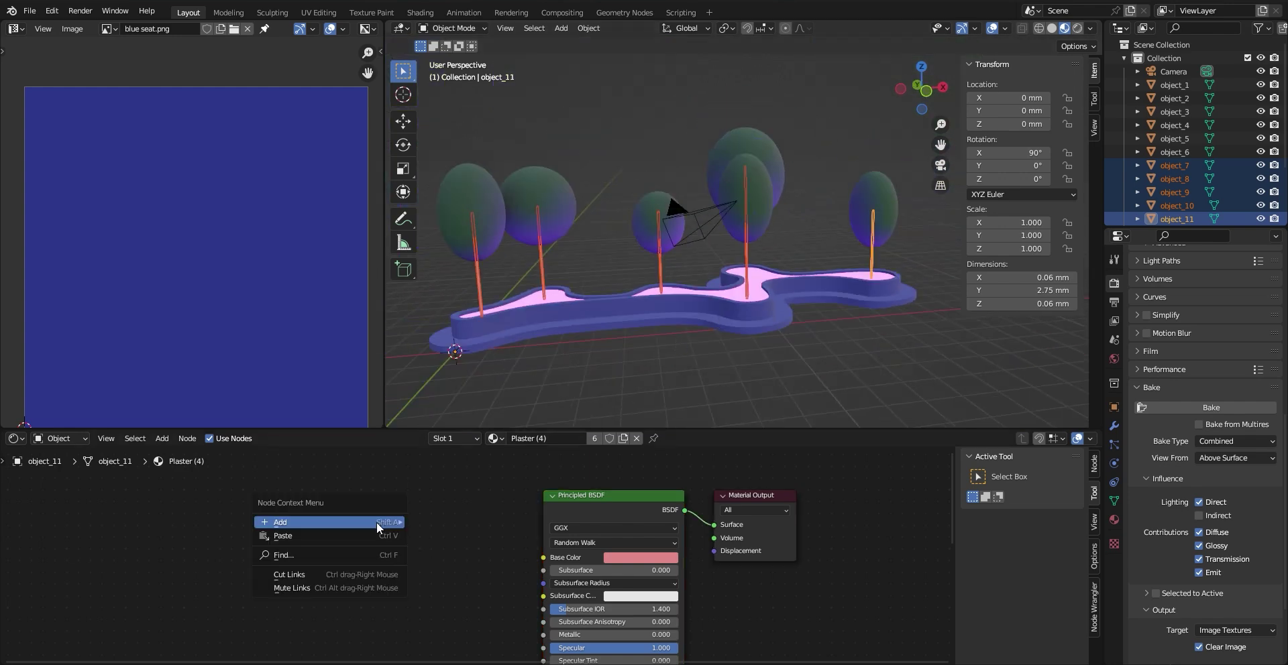
{"action": "left_click", "coordinate": [371, 526]}
{"action": "left_click", "coordinate": [470, 388]}
{"action": "type", "text": "image text"}
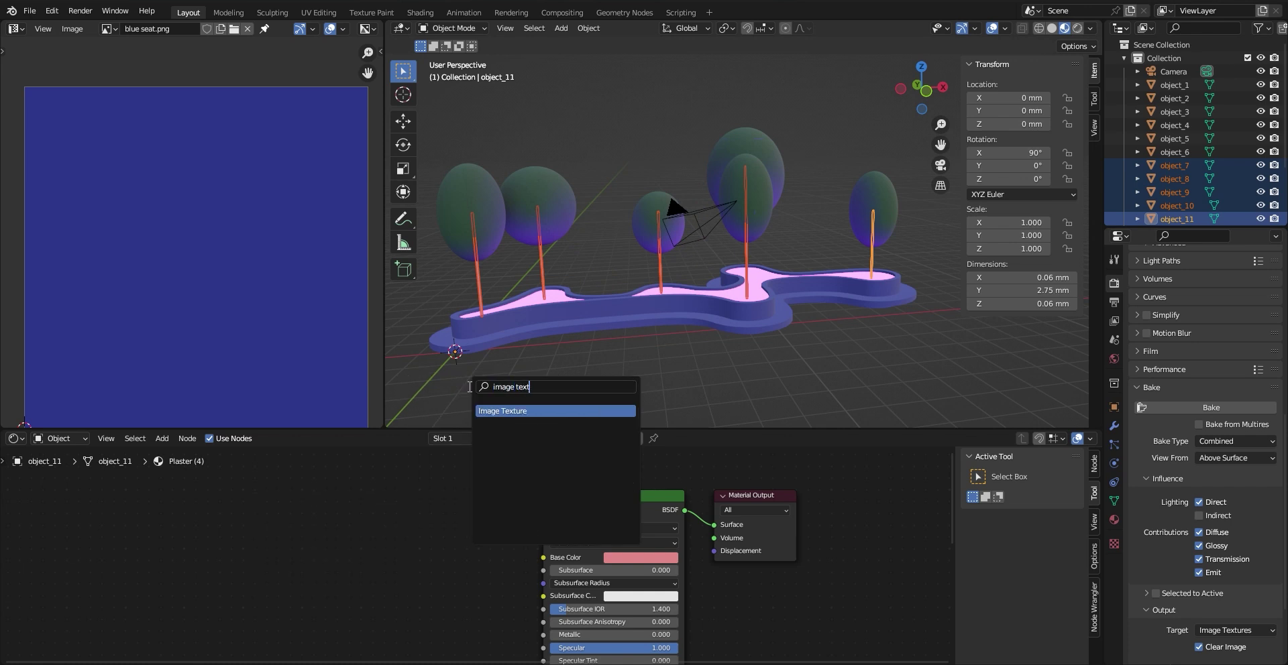
{"action": "key", "text": "Return"}
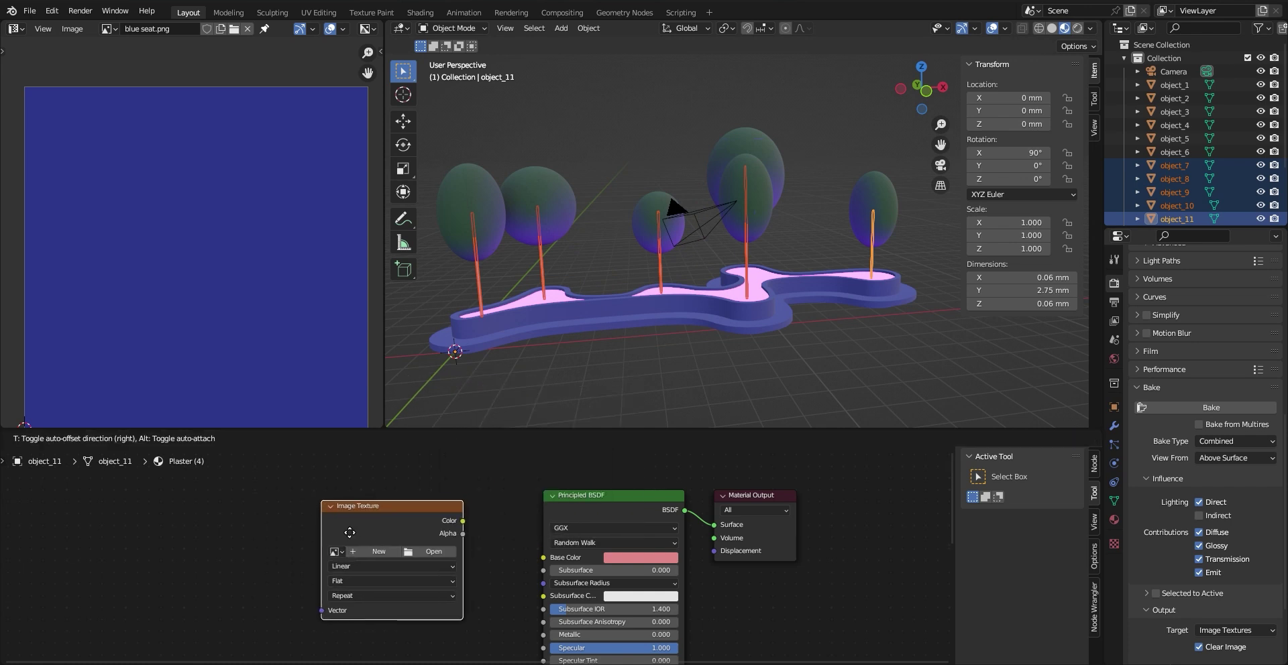
{"action": "left_click", "coordinate": [378, 549]}
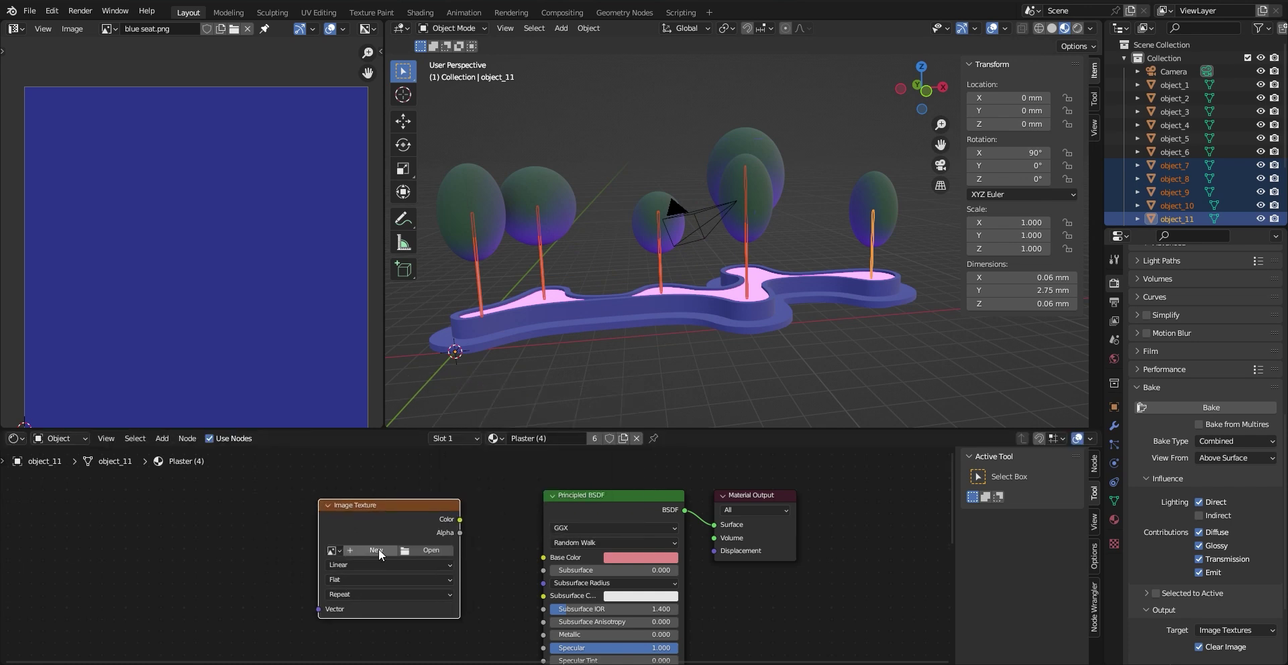
Load Black and White Linear.png from Downloads > Virtual Teaching in Metaverse > Test into the trunks' Image Texture node and reposition the node
{"action": "left_click", "coordinate": [426, 551]}
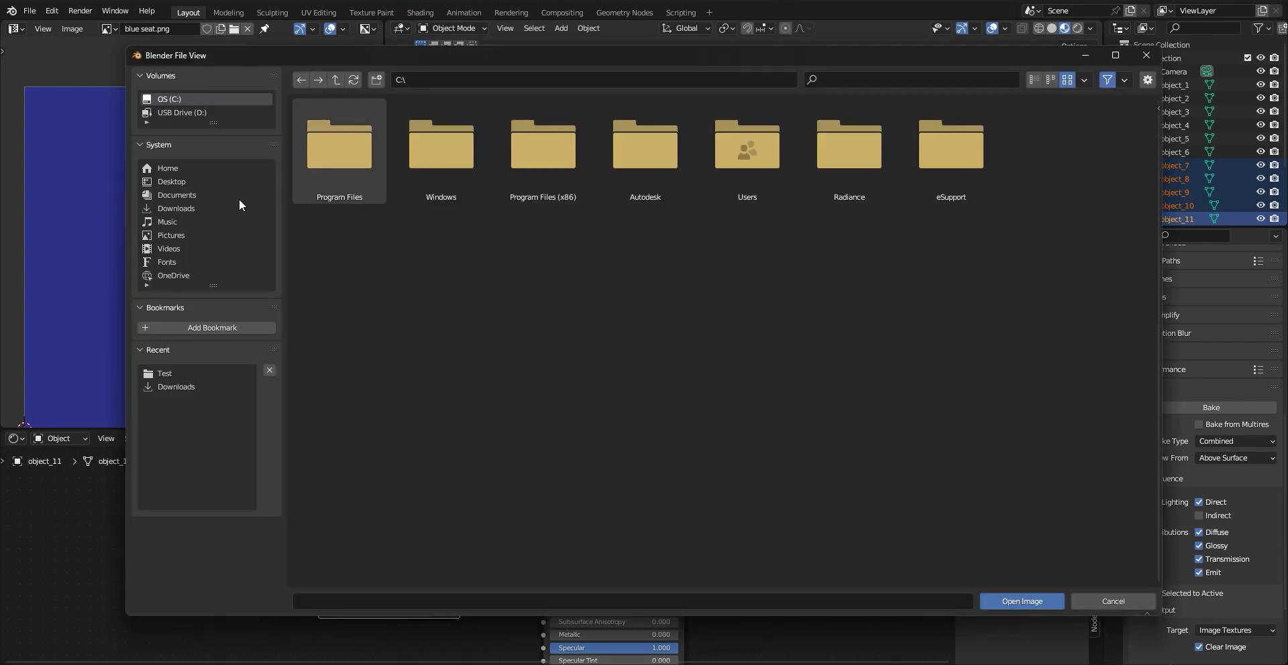
{"action": "left_click", "coordinate": [176, 209]}
{"action": "double_click", "coordinate": [322, 156]}
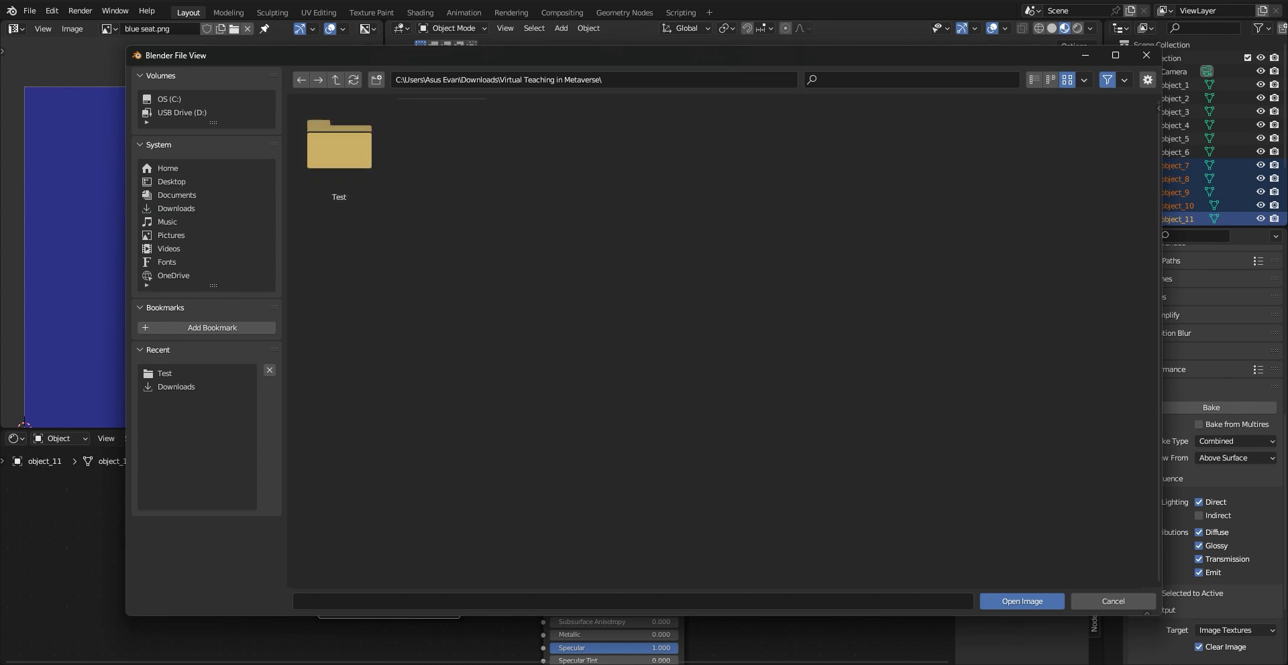
{"action": "double_click", "coordinate": [342, 141]}
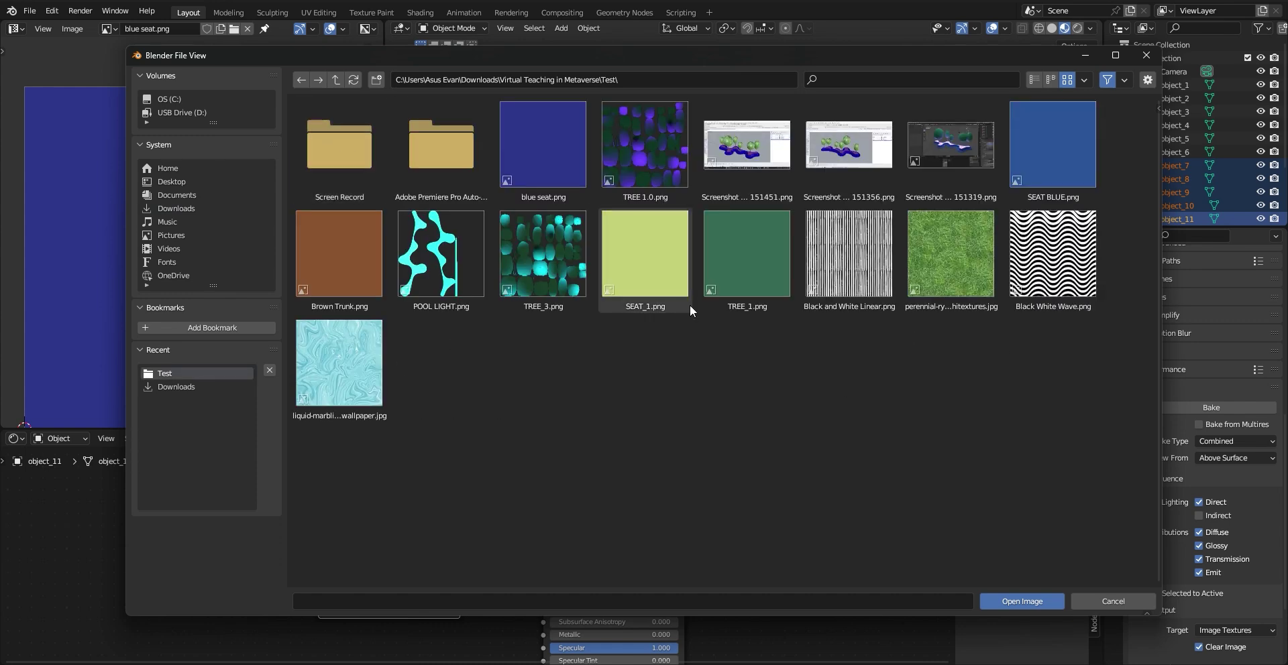
{"action": "left_click", "coordinate": [872, 291]}
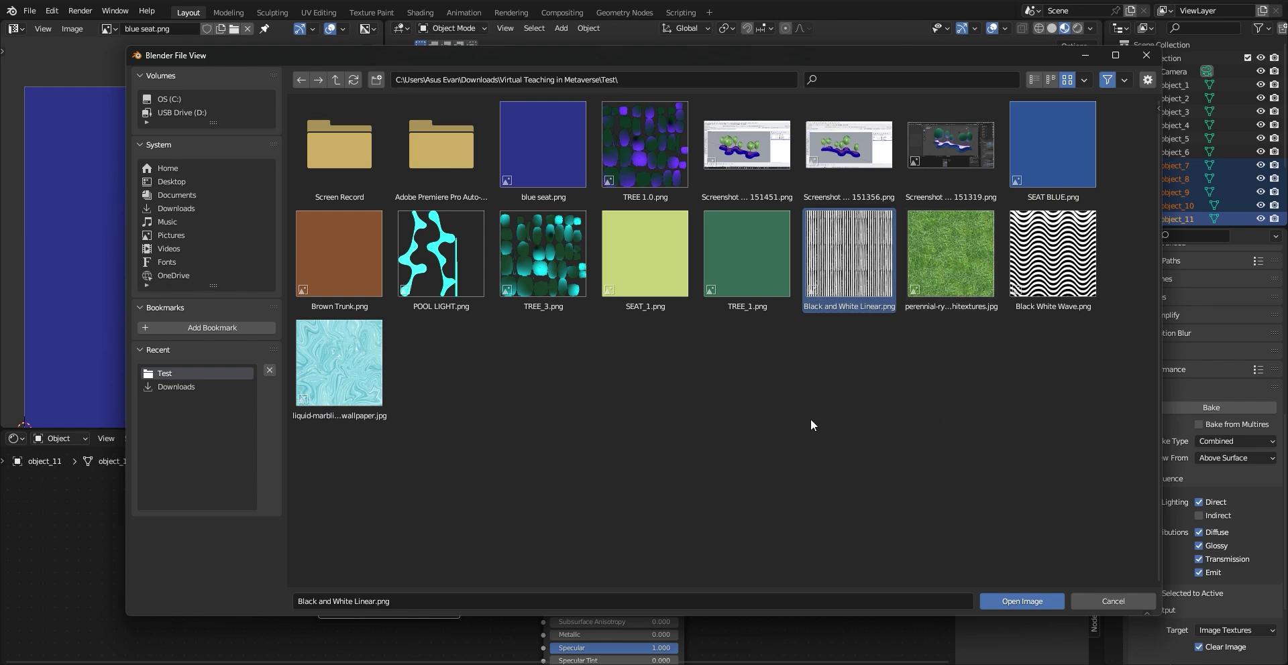
{"action": "left_click", "coordinate": [1009, 601]}
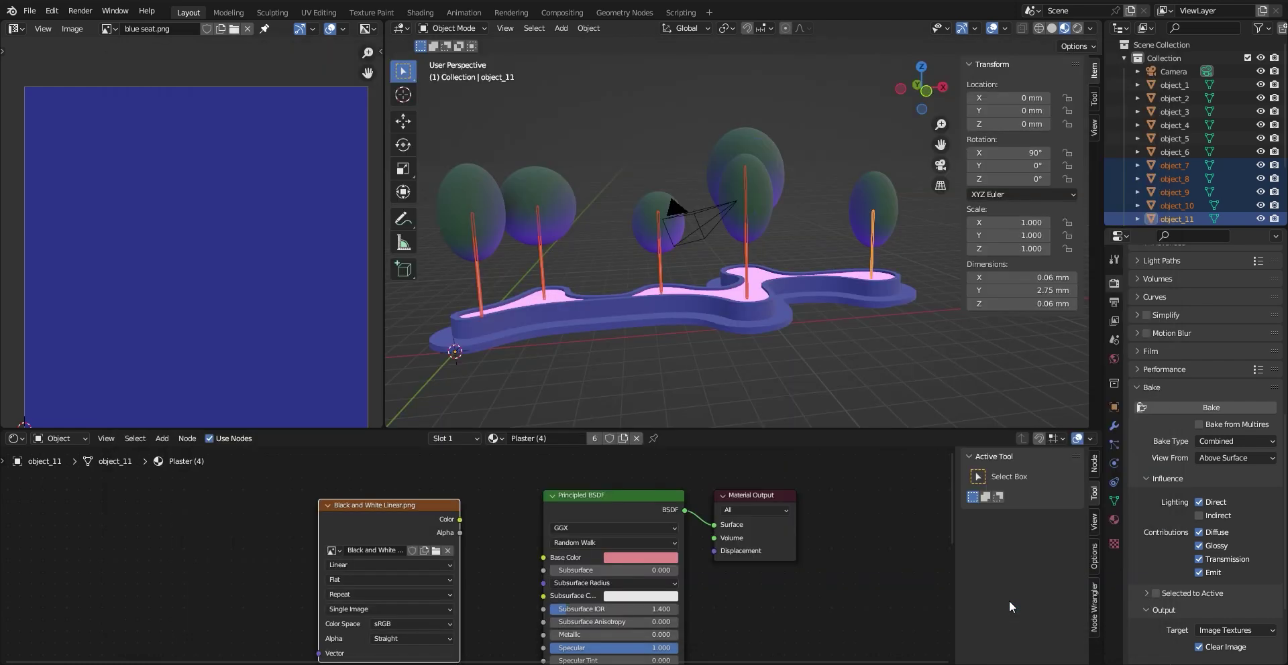
{"action": "left_click_drag", "start_coordinate": [428, 510], "coordinate": [410, 504]}
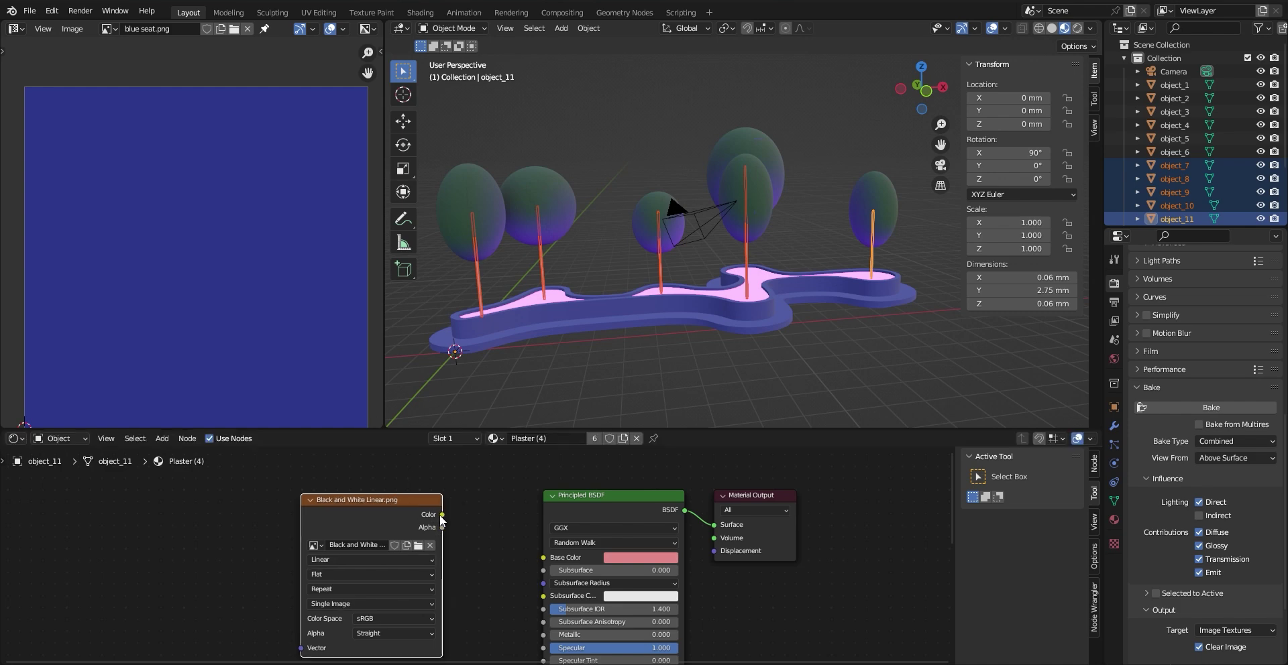
Connect the black-and-white image's Color output to the Base Color of the trunks' Principled BSDF
{"action": "left_click_drag", "start_coordinate": [529, 557], "coordinate": [541, 561]}
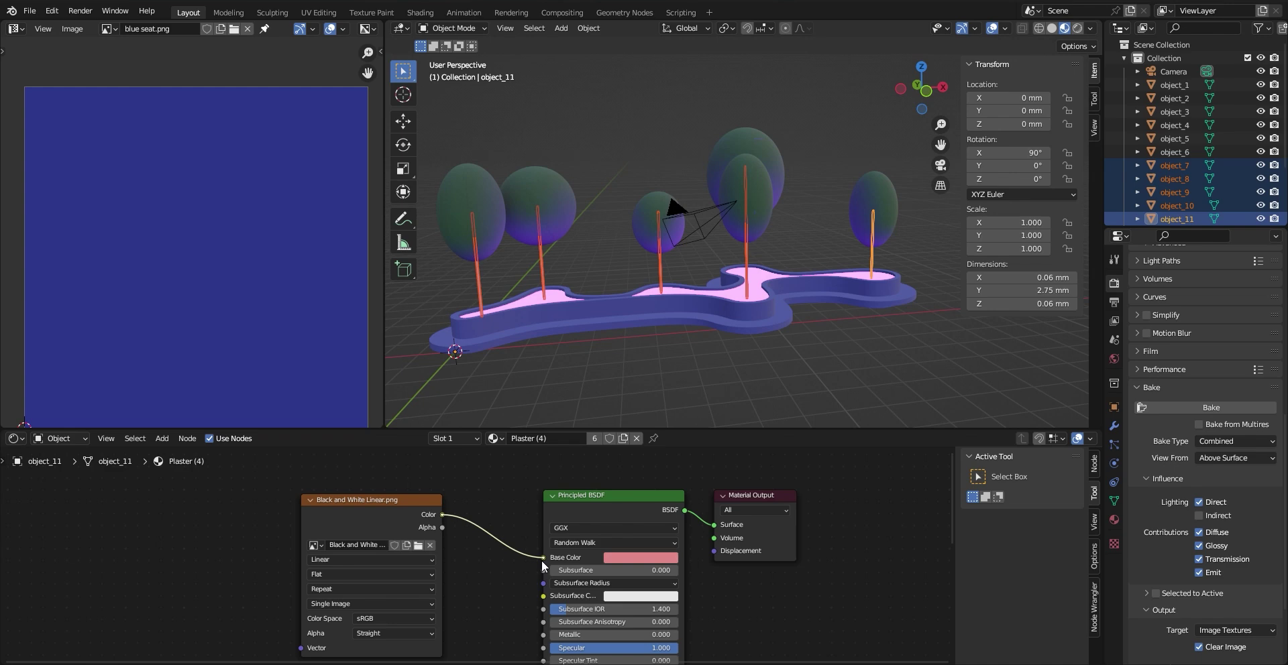
{"action": "scroll", "coordinate": [770, 284], "scroll_direction": "up", "scroll_amount": 8}
{"action": "left_click", "coordinate": [857, 321]}
{"action": "middle_click_drag", "start_coordinate": [857, 321], "coordinate": [662, 364]}
{"action": "left_click_drag", "start_coordinate": [309, 513], "coordinate": [353, 518]}
{"action": "scroll", "coordinate": [216, 543], "scroll_direction": "down", "scroll_amount": 2}
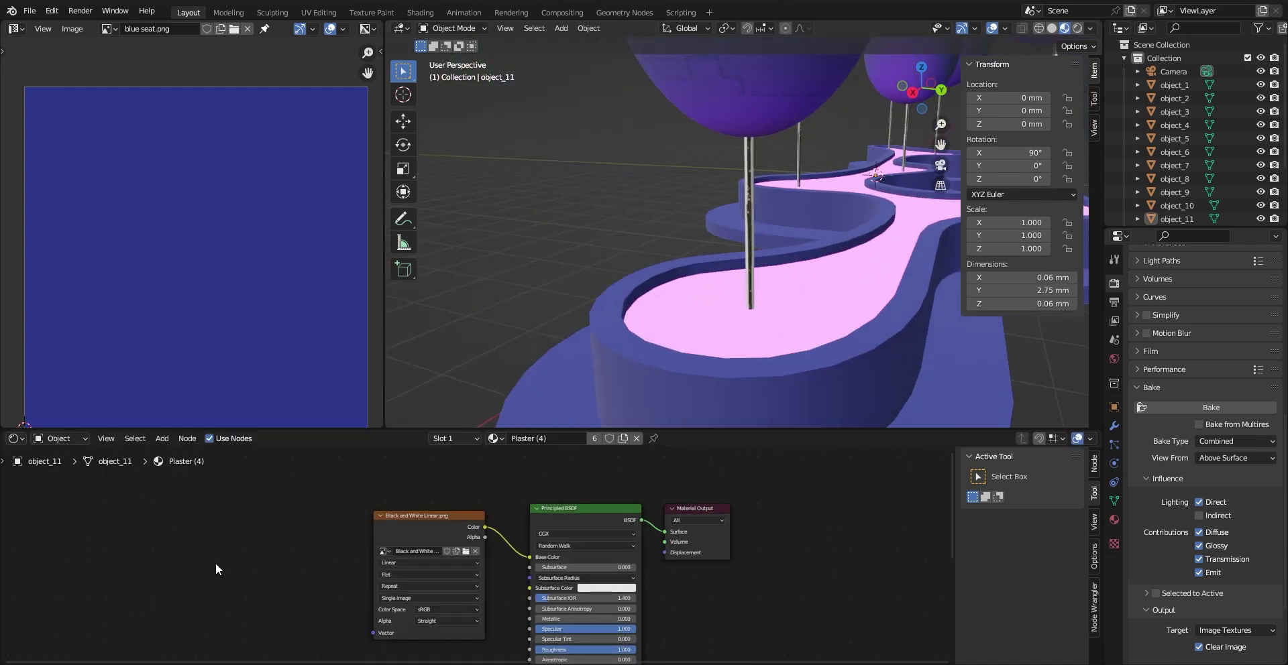
Add a Mapping node to the trunks' Plaster (4) material ahead of the image texture
{"action": "key", "text": "shift+a"}
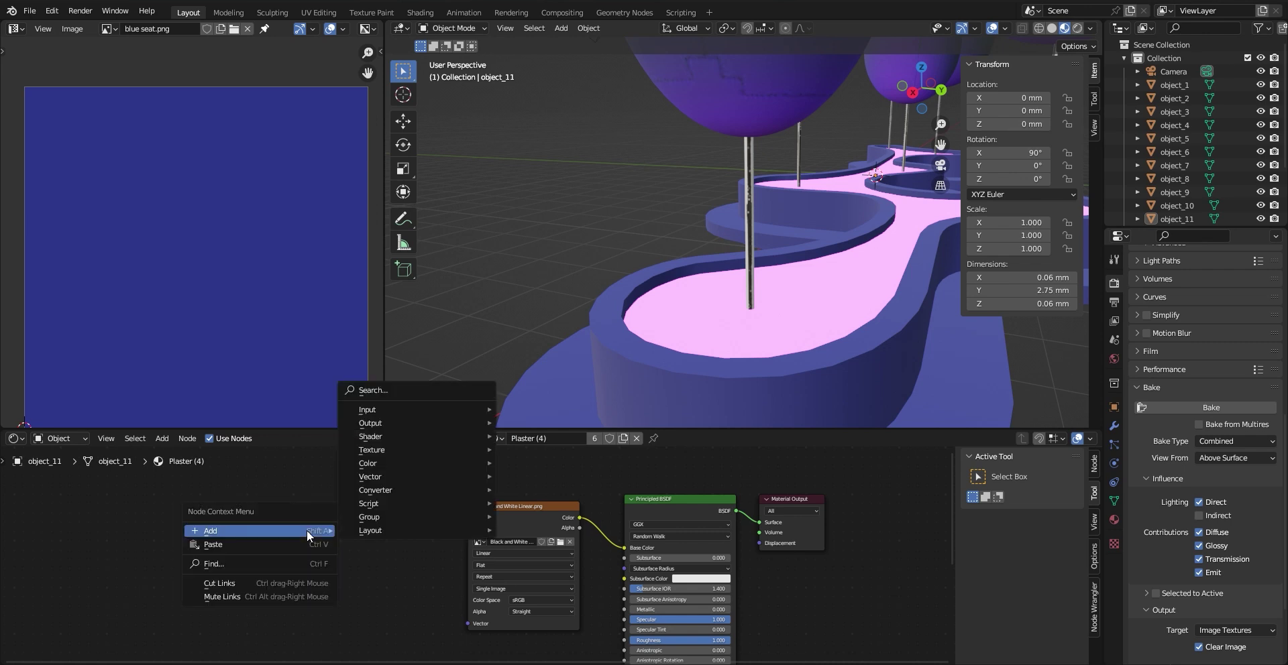
{"action": "left_click", "coordinate": [392, 391]}
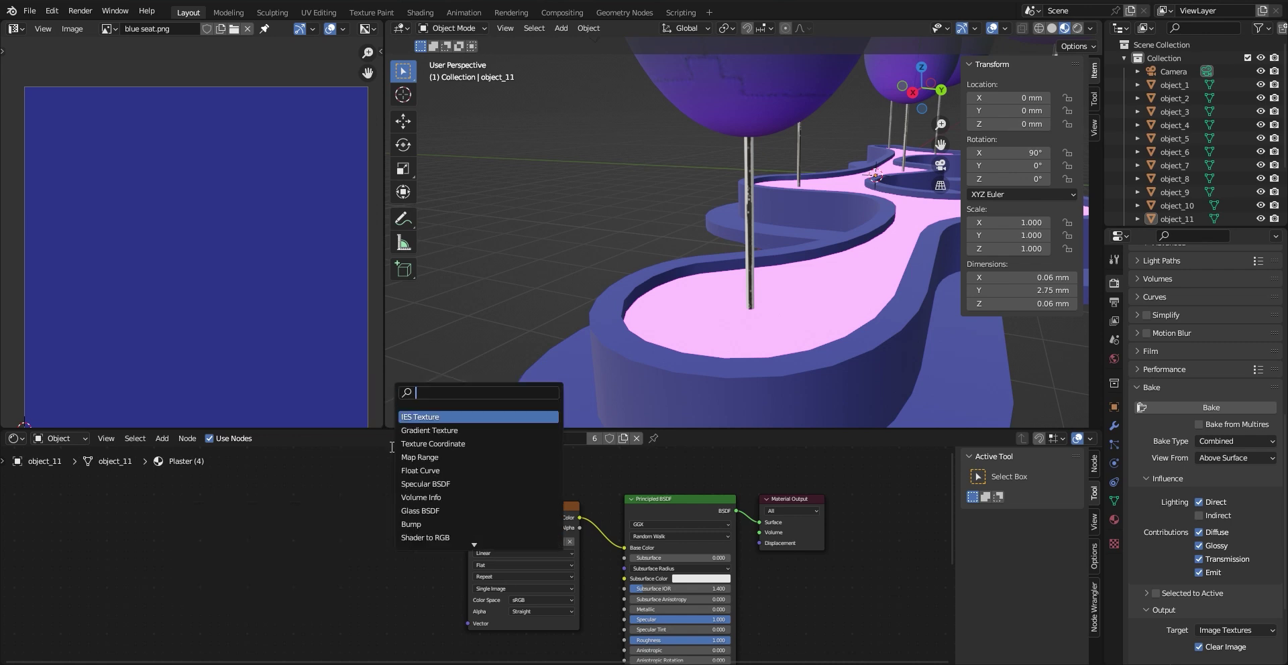
{"action": "type", "text": "mappi"}
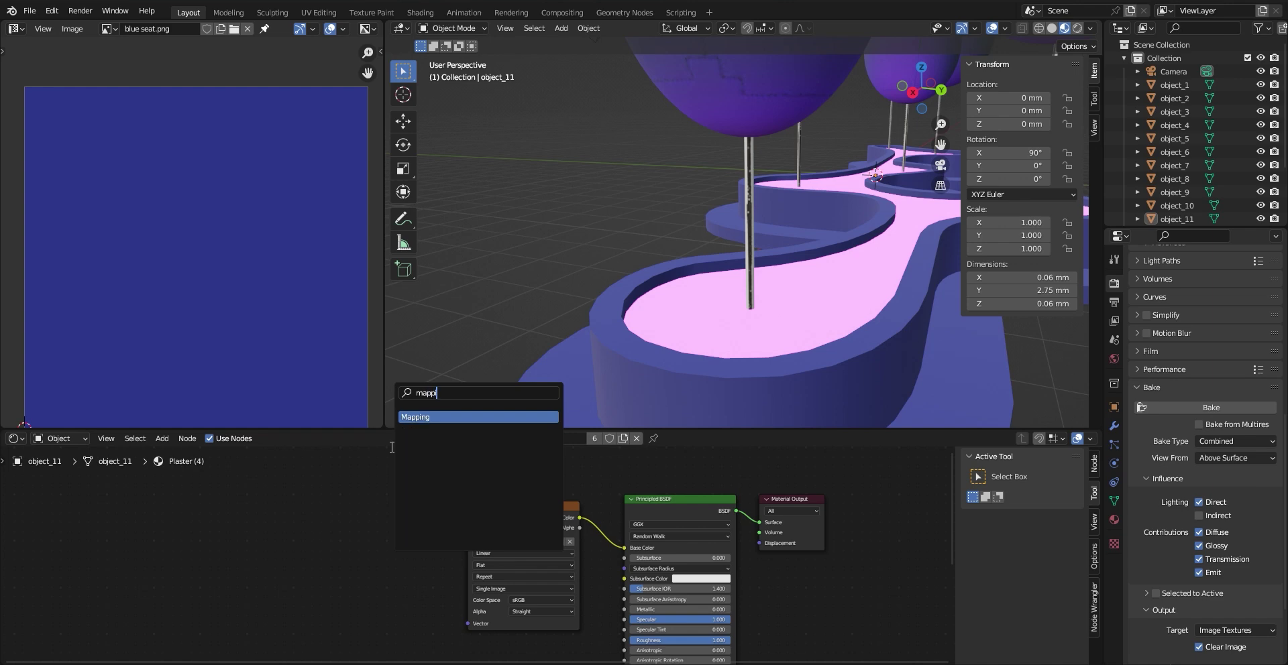
{"action": "type", "text": "n"}
{"action": "left_click", "coordinate": [417, 416]}
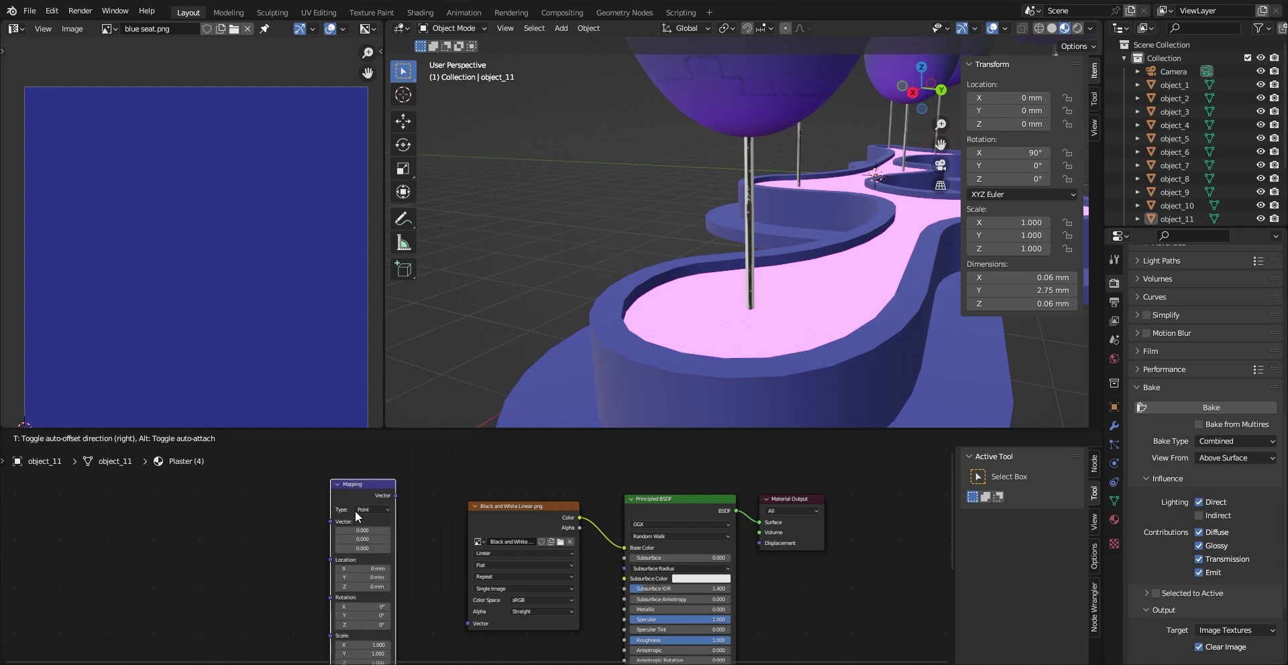
{"action": "left_click", "coordinate": [355, 509]}
{"action": "middle_click_drag", "start_coordinate": [412, 562], "coordinate": [537, 528]}
{"action": "scroll", "coordinate": [442, 584], "scroll_direction": "up", "scroll_amount": 1}
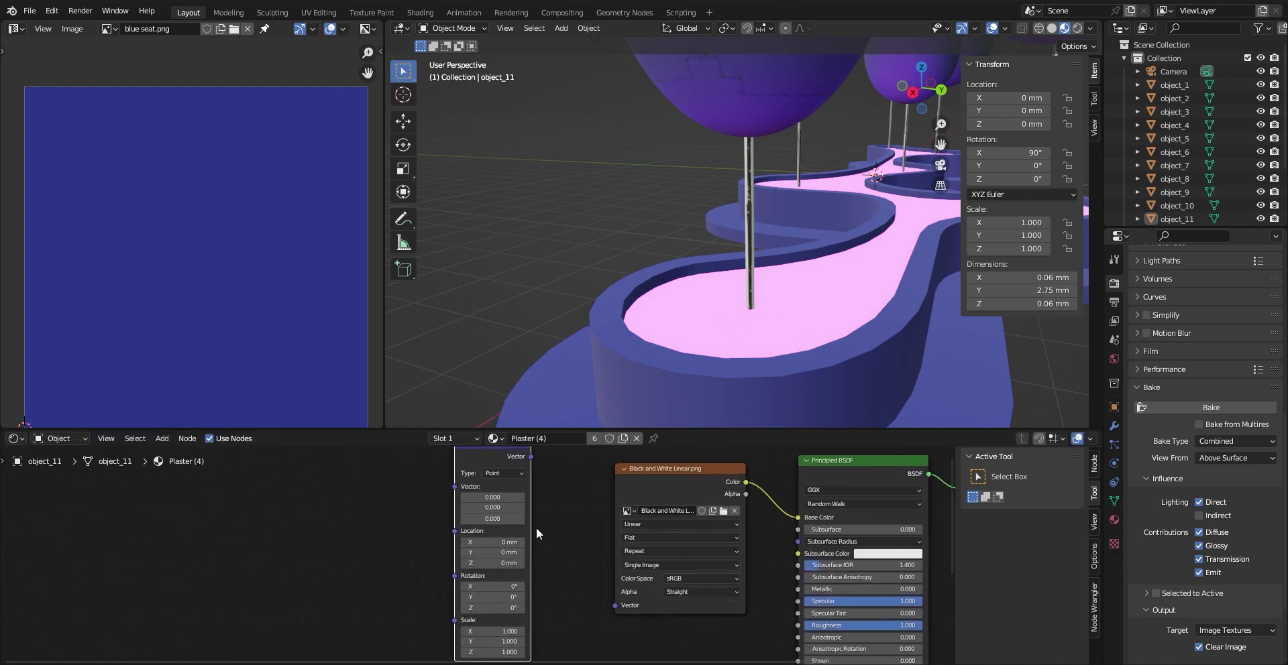
Add a Texture Coordinate node ahead of the Mapping node in the trunks' material
{"action": "right_click", "coordinate": [338, 522]}
{"action": "mouse_move", "coordinate": [309, 514]}
{"action": "left_click", "coordinate": [355, 509]}
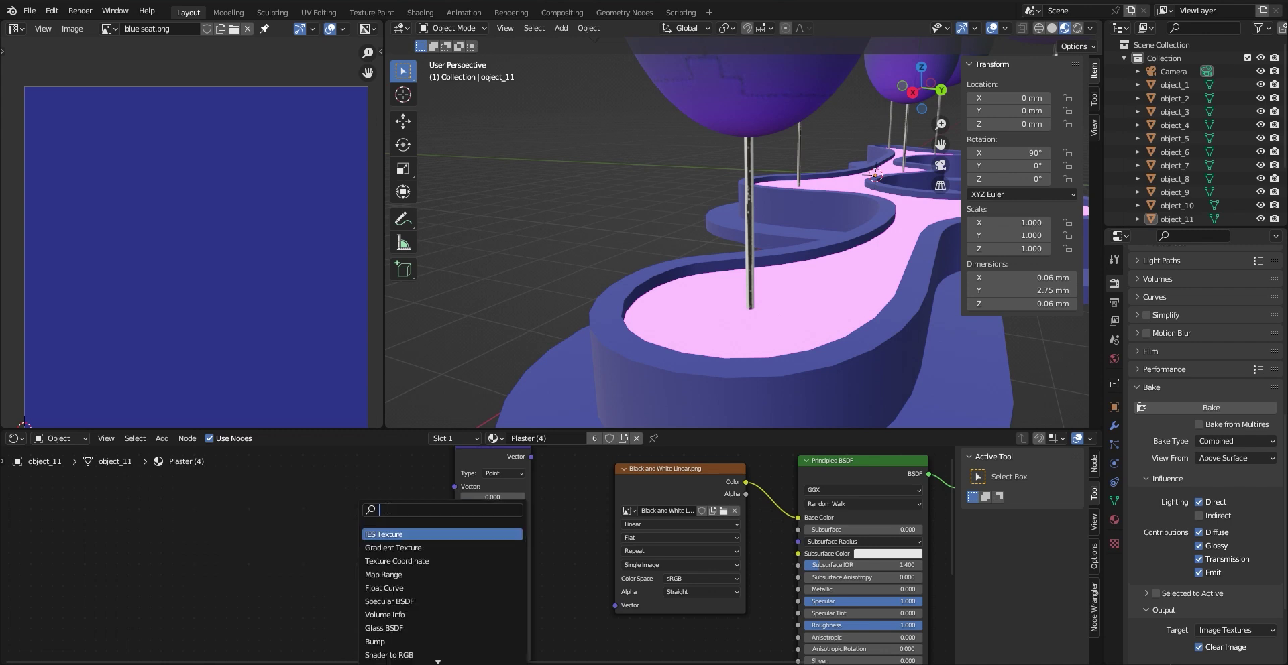
{"action": "type", "text": "texture coo"}
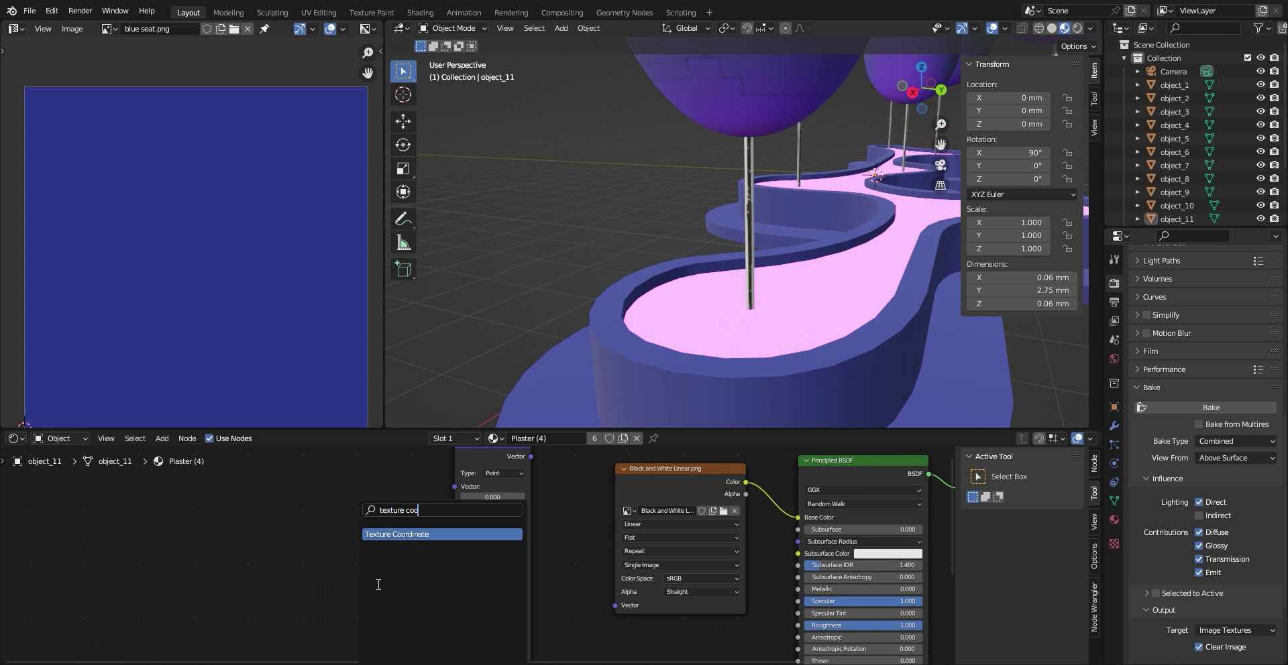
{"action": "left_click", "coordinate": [393, 534]}
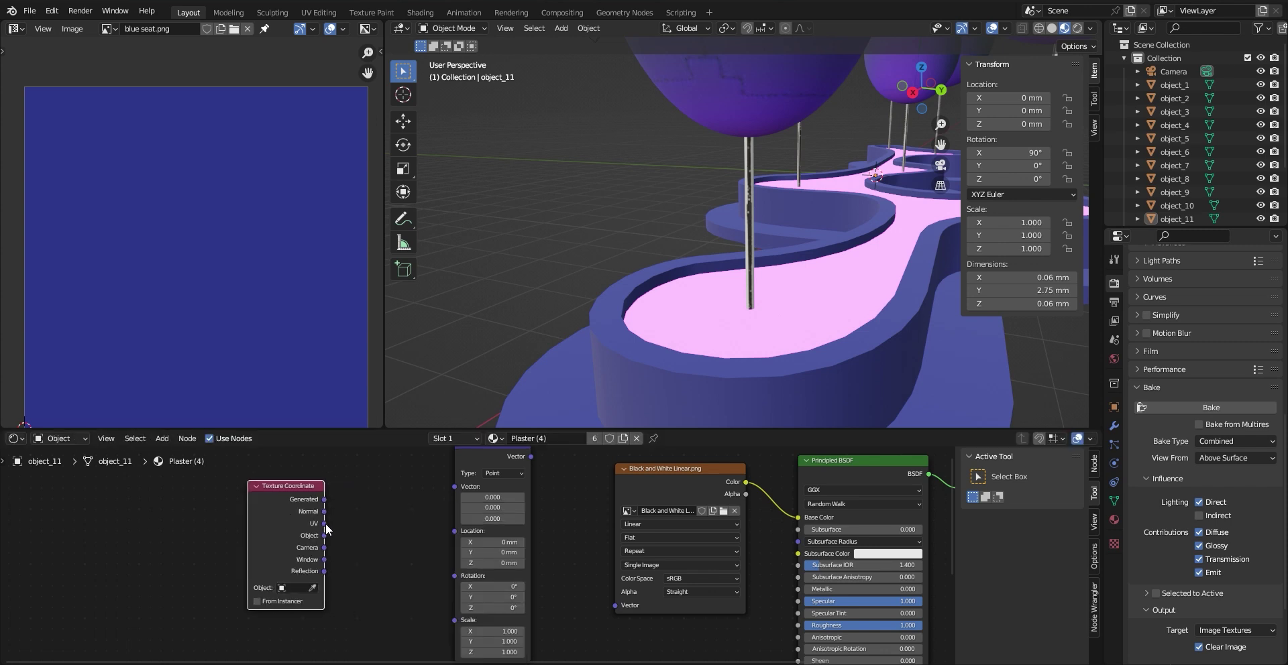
Link the UV coordinates to the Mapping node's Vector input and the mapping output to the image texture's Vector
{"action": "left_click_drag", "start_coordinate": [325, 524], "coordinate": [451, 492]}
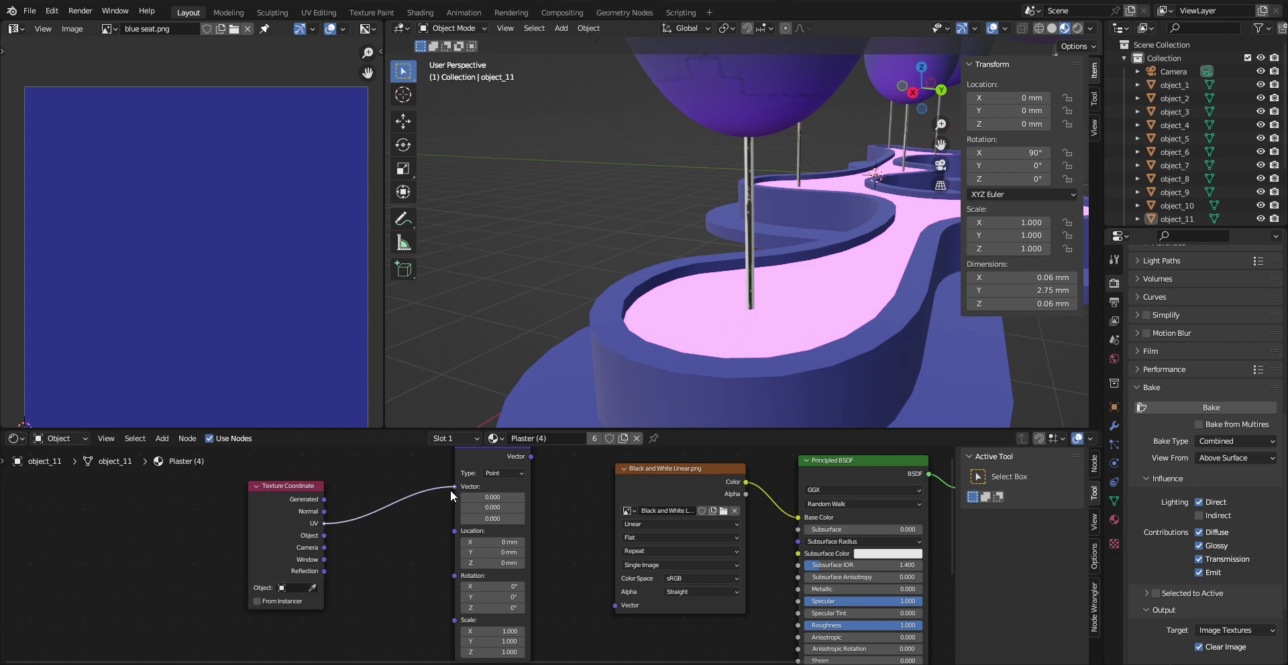
{"action": "middle_click_drag", "start_coordinate": [449, 490], "coordinate": [424, 511]}
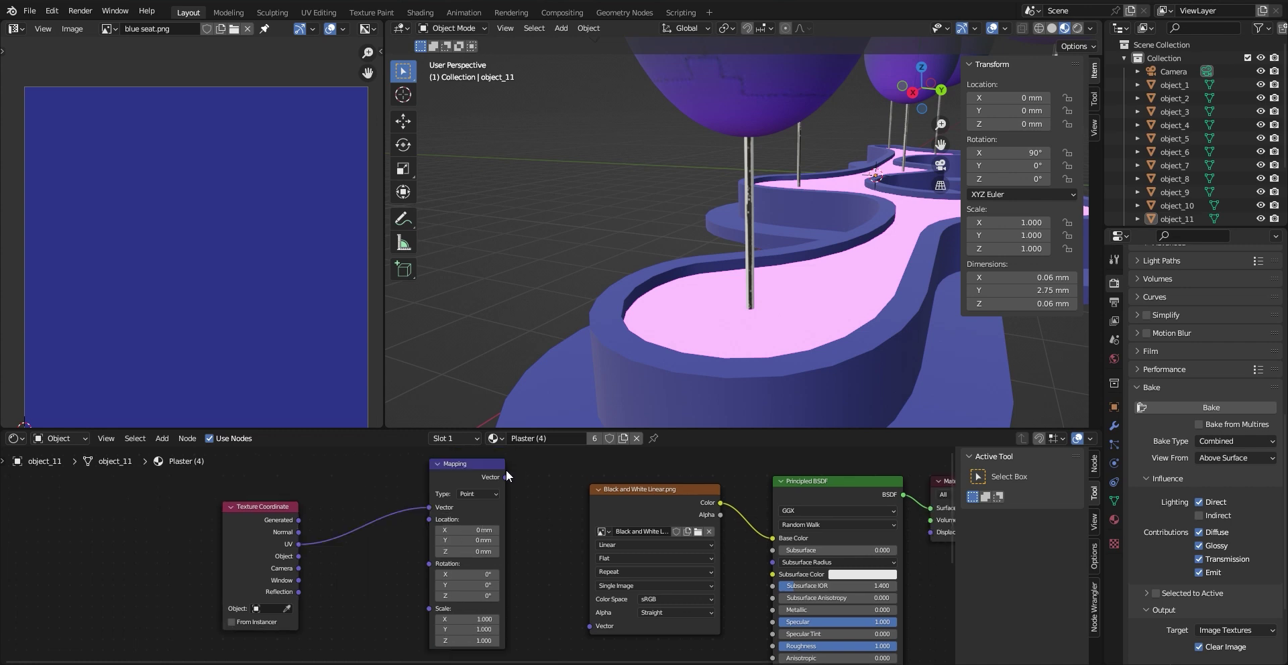
{"action": "left_click_drag", "start_coordinate": [504, 477], "coordinate": [590, 626]}
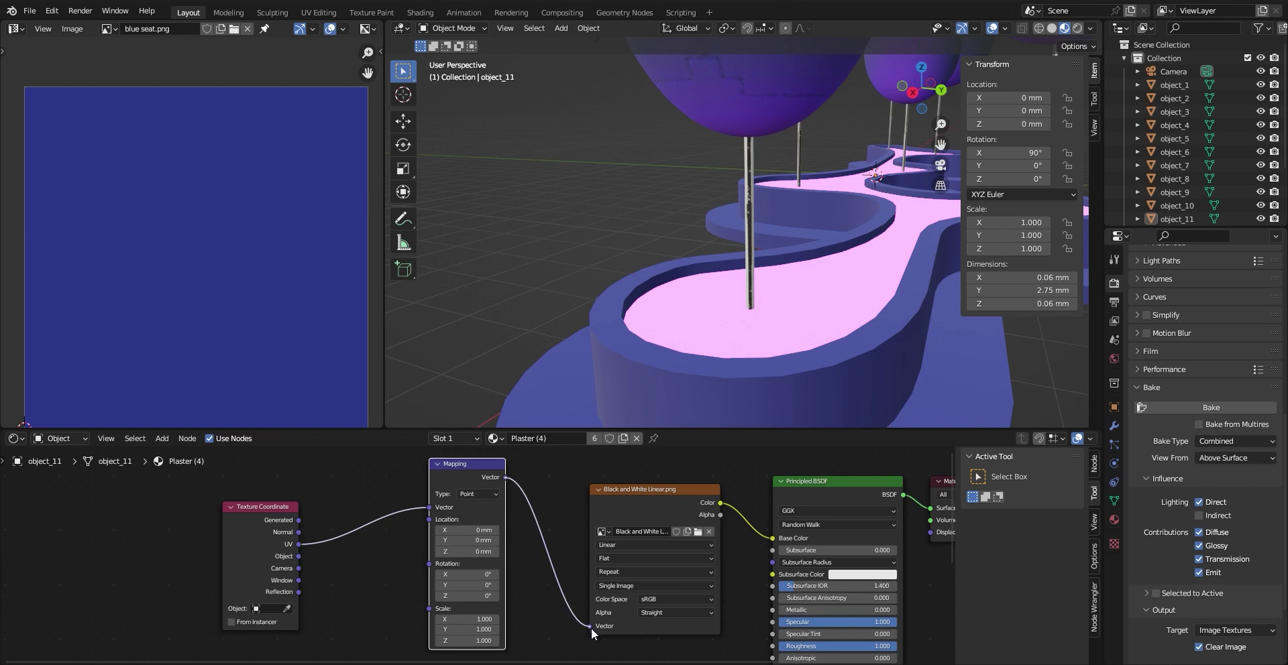
Set the trunk texture's Mapping scale to 5 on X, Y and Z
{"action": "middle_click_drag", "start_coordinate": [631, 400], "coordinate": [555, 268]}
{"action": "middle_click_drag", "start_coordinate": [458, 628], "coordinate": [589, 589]}
{"action": "scroll", "coordinate": [554, 583], "scroll_direction": "up", "scroll_amount": 1}
{"action": "scroll", "coordinate": [554, 583], "scroll_direction": "up", "scroll_amount": 1}
{"action": "left_click", "coordinate": [556, 580]}
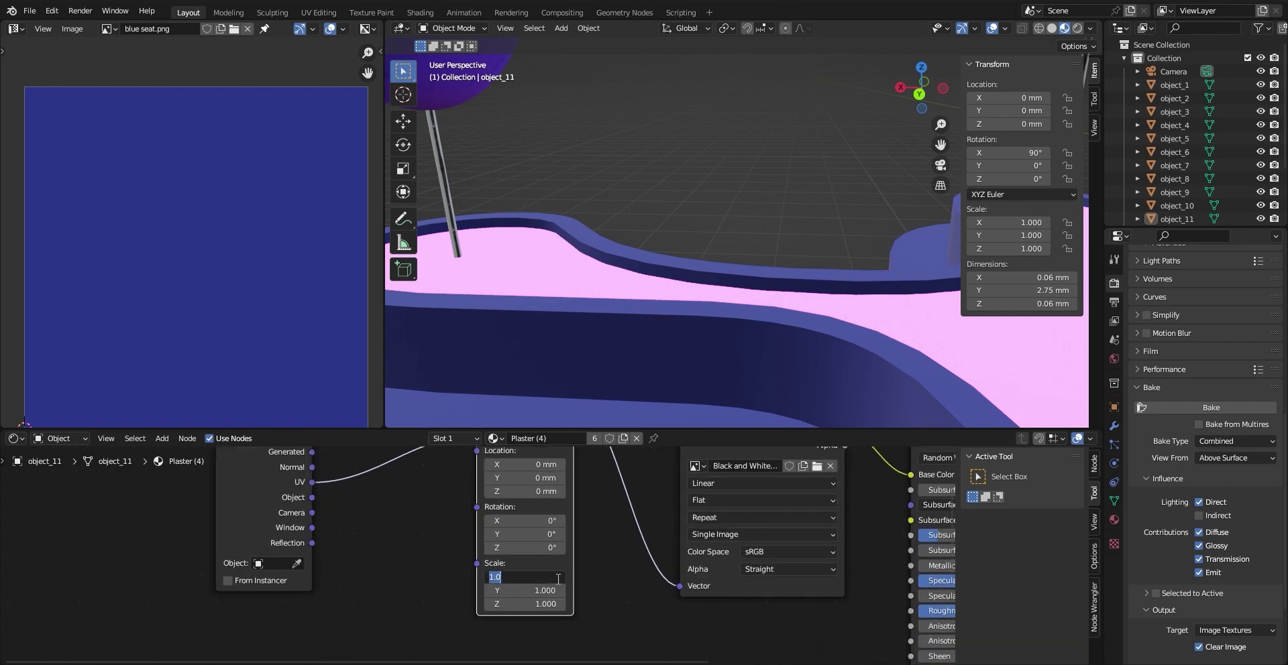
{"action": "type", "text": "5"}
{"action": "key", "text": "Return"}
{"action": "left_click", "coordinate": [533, 591]}
{"action": "type", "text": "5"}
{"action": "key", "text": "Return"}
{"action": "key", "text": "ctrl+v"}
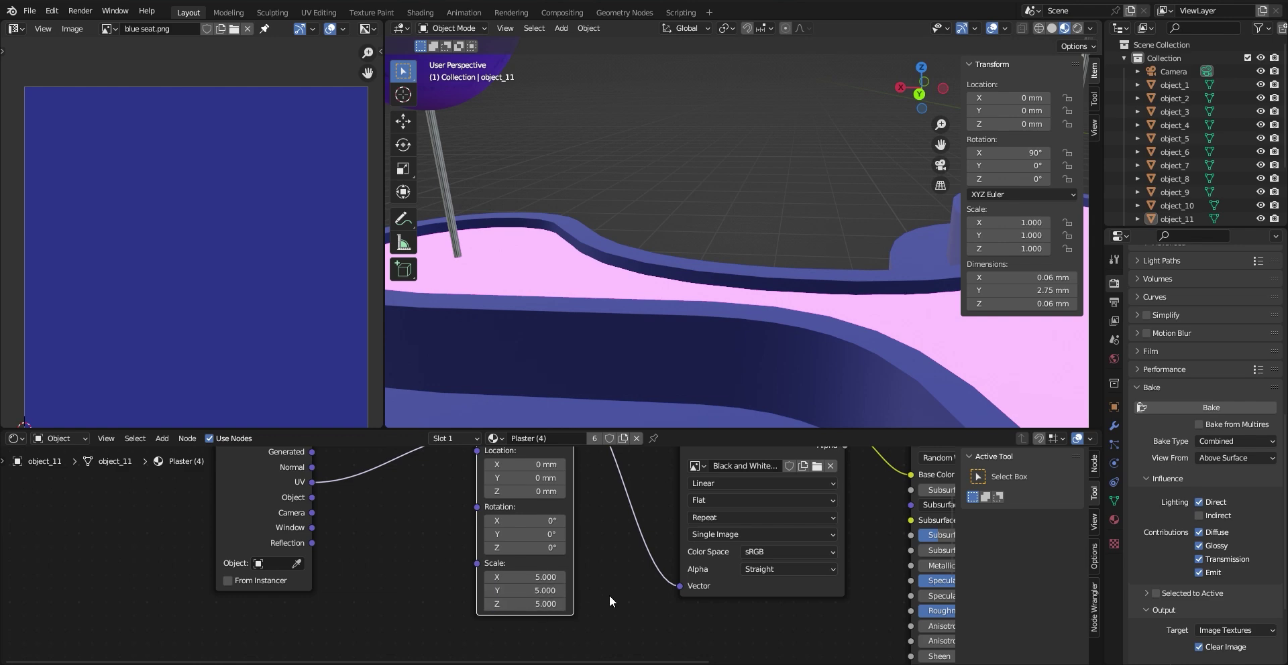
Select the pink surface enclosed by the seat's raised wall, which uses the Plaster (5) material
{"action": "middle_click_drag", "start_coordinate": [578, 103], "coordinate": [717, 335]}
{"action": "scroll", "coordinate": [648, 283], "scroll_direction": "down", "scroll_amount": 5}
{"action": "scroll", "coordinate": [696, 292], "scroll_direction": "up", "scroll_amount": 3}
{"action": "scroll", "coordinate": [374, 529], "scroll_direction": "up", "scroll_amount": 3, "text": "shift"}
{"action": "scroll", "coordinate": [518, 168], "scroll_direction": "up", "scroll_amount": 2}
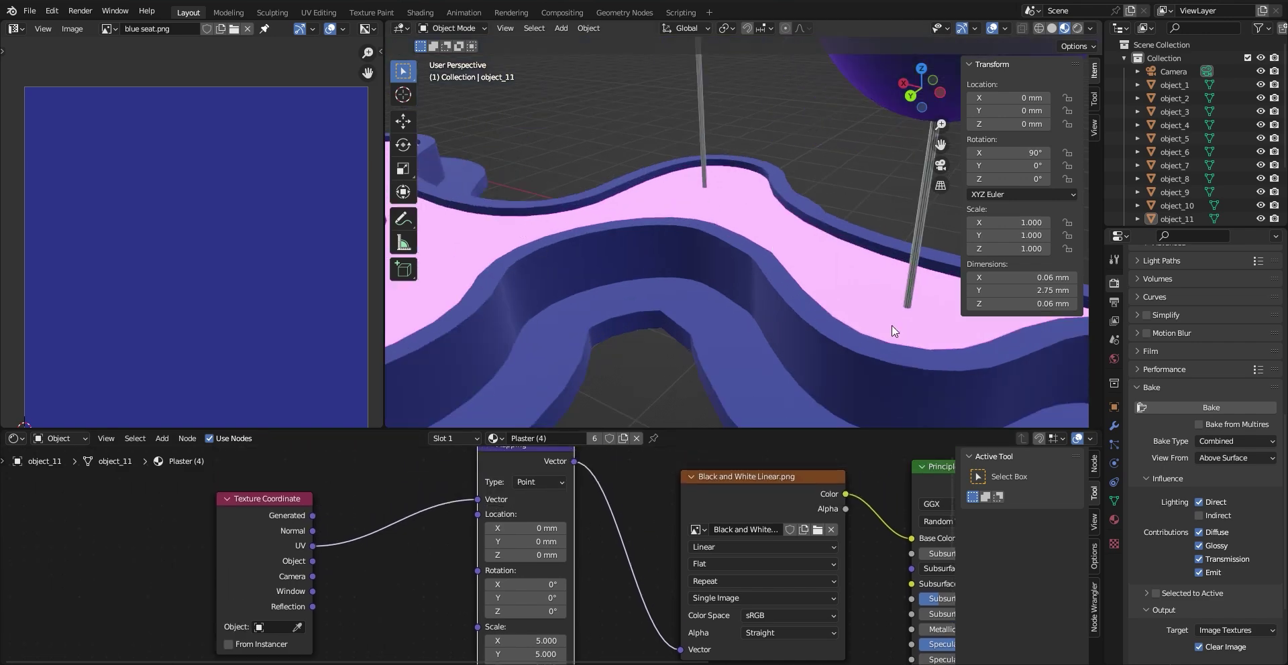
{"action": "scroll", "coordinate": [838, 288], "scroll_direction": "up", "scroll_amount": 2}
{"action": "left_click", "coordinate": [841, 287]}
{"action": "scroll", "coordinate": [769, 359], "scroll_direction": "down", "scroll_amount": 8}
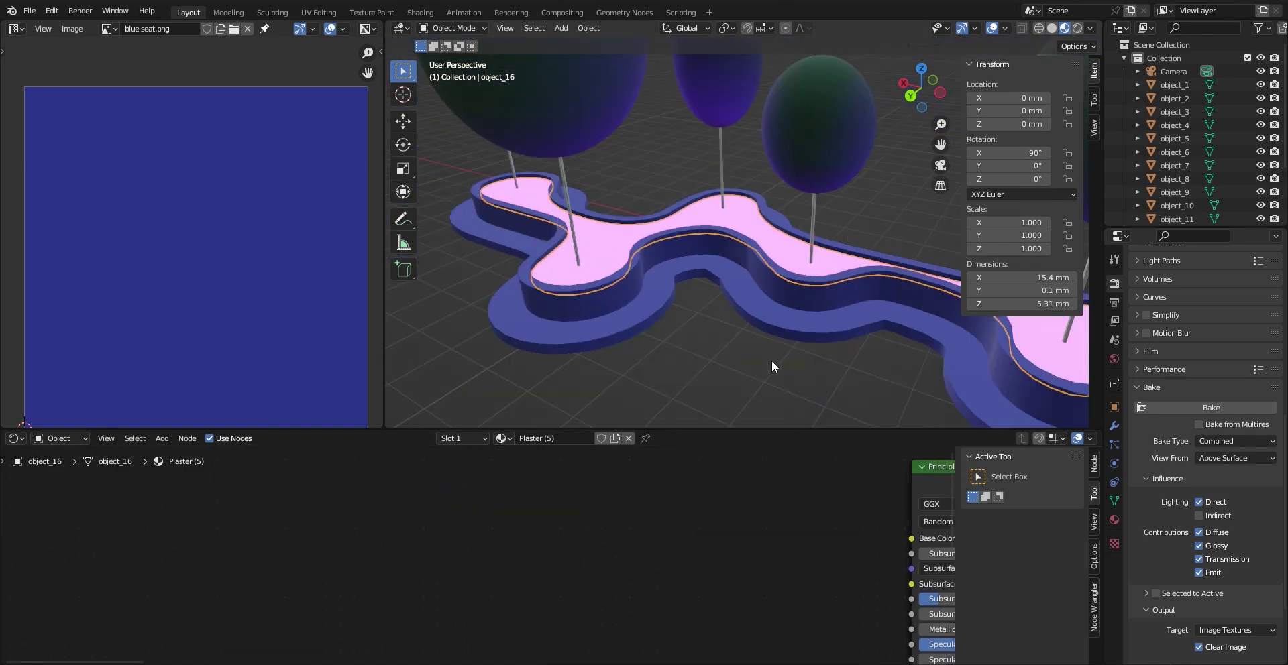
{"action": "scroll", "coordinate": [739, 300], "scroll_direction": "up", "scroll_amount": 4}
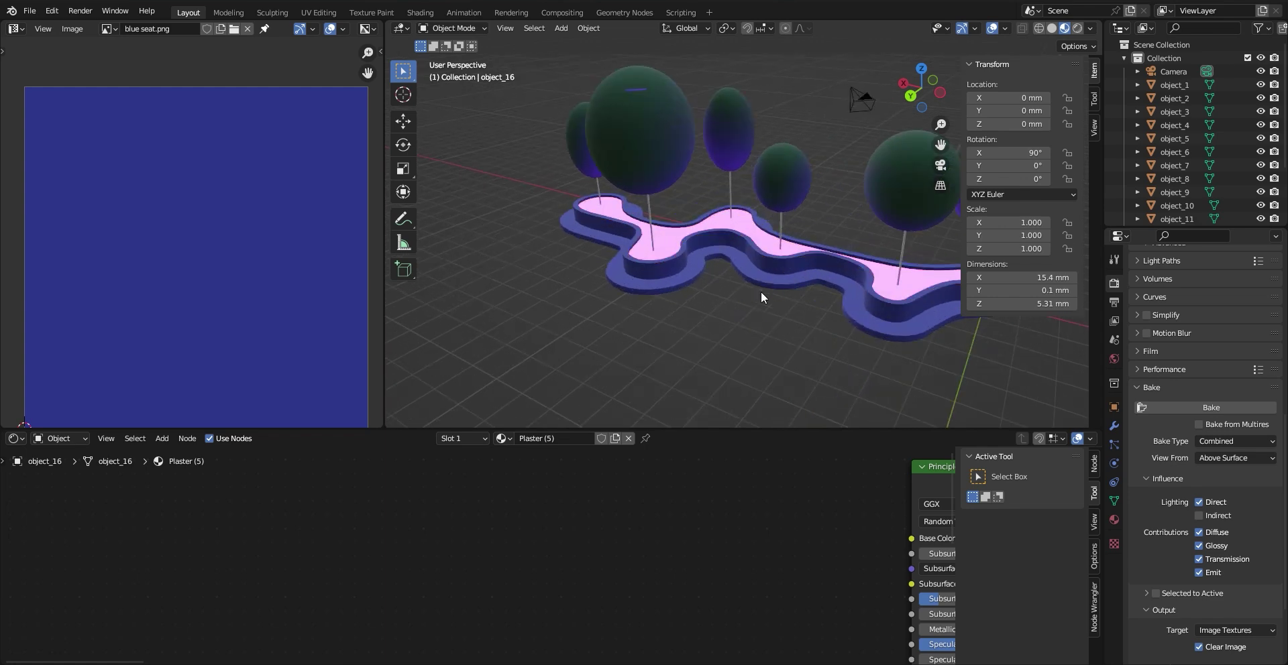
{"action": "left_click", "coordinate": [749, 228]}
{"action": "scroll", "coordinate": [675, 546], "scroll_direction": "down", "scroll_amount": 5}
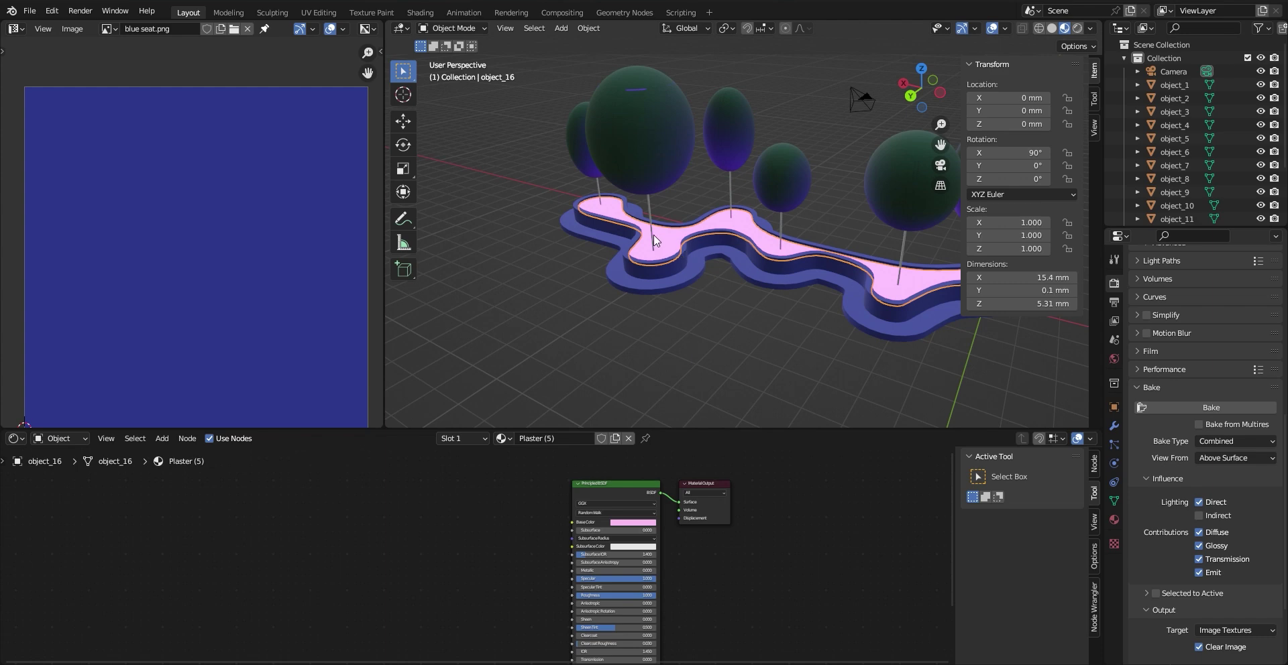
{"action": "scroll", "coordinate": [606, 394], "scroll_direction": "up", "scroll_amount": 4}
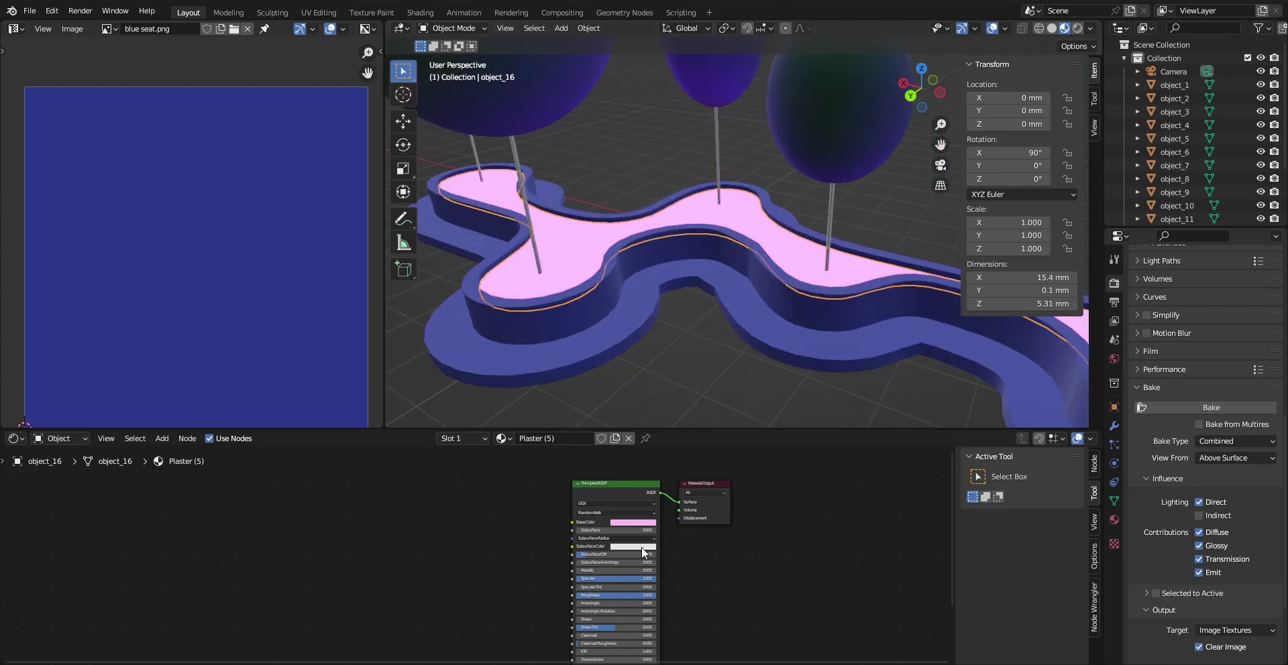
{"action": "middle_click_drag", "start_coordinate": [690, 262], "coordinate": [754, 302]}
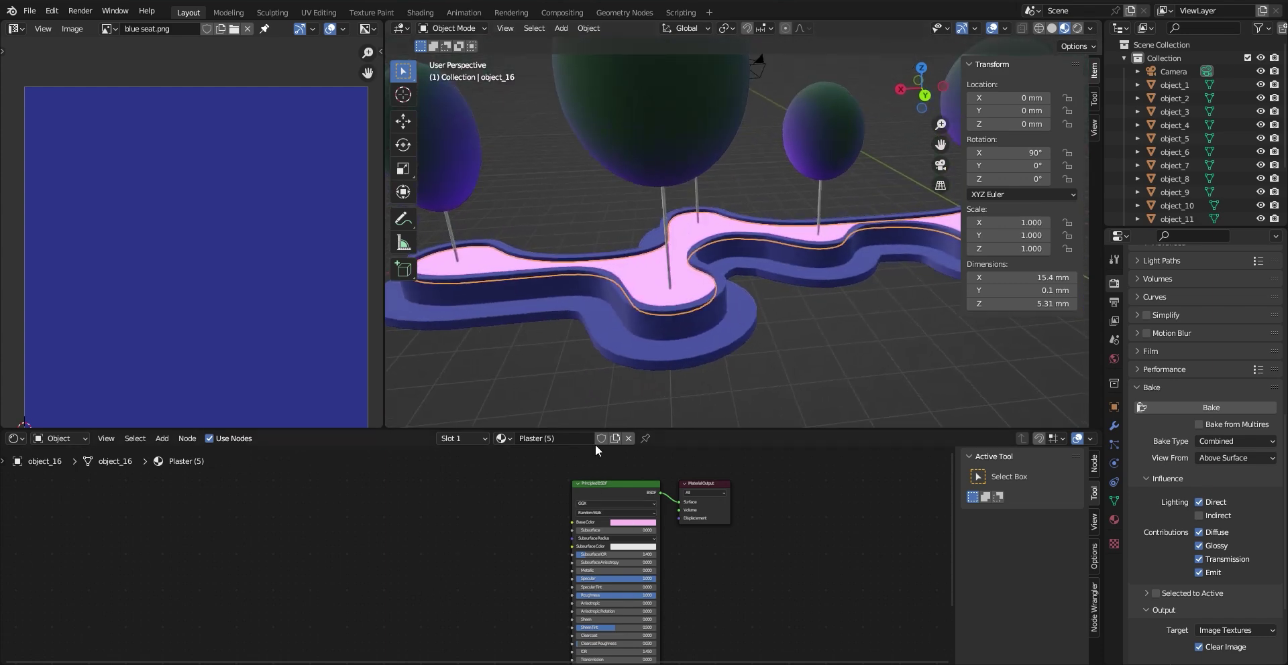
Add an Image Texture node to the pink surface's Plaster (5) material beside the Principled BSDF
{"action": "right_click", "coordinate": [402, 540]}
{"action": "mouse_move", "coordinate": [401, 540]}
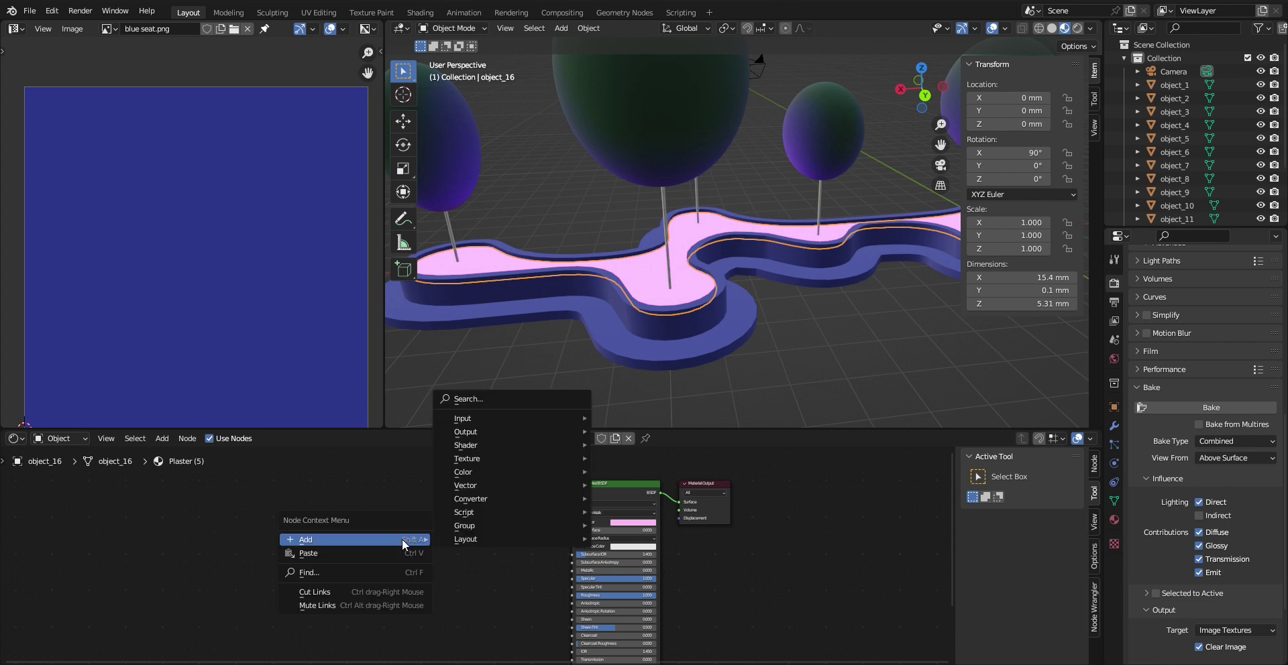
{"action": "left_click", "coordinate": [474, 401]}
{"action": "type", "text": "i"}
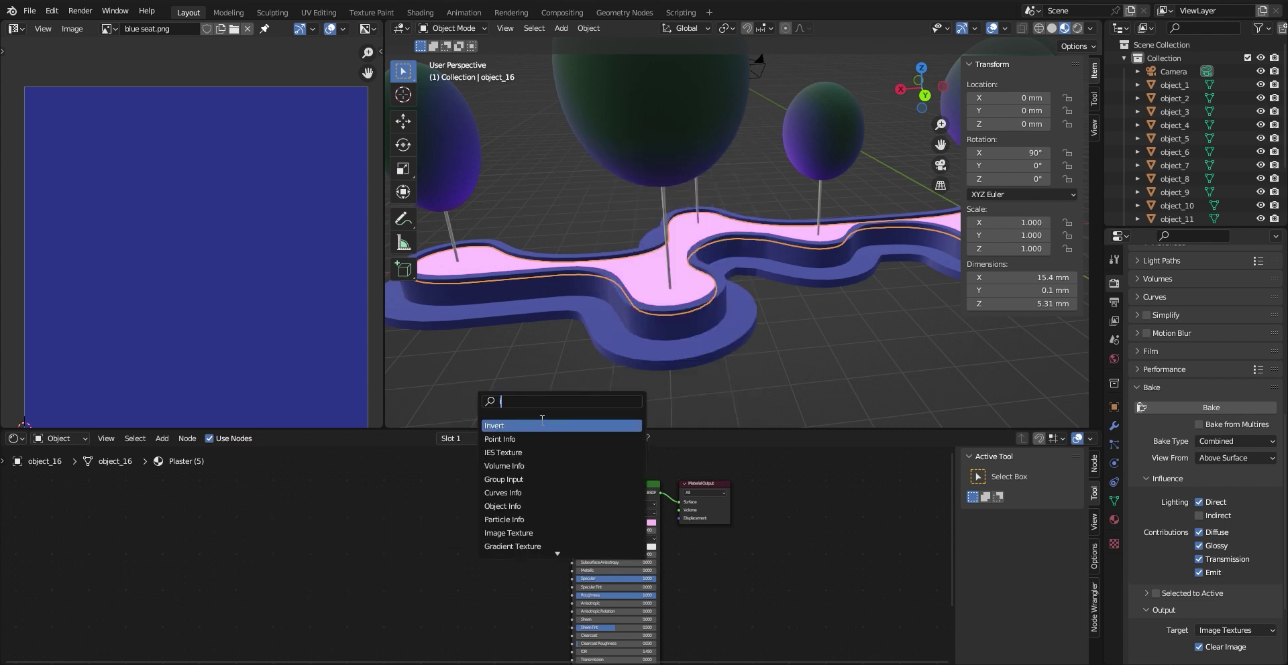
{"action": "type", "text": "mage"}
{"action": "left_click", "coordinate": [532, 427]}
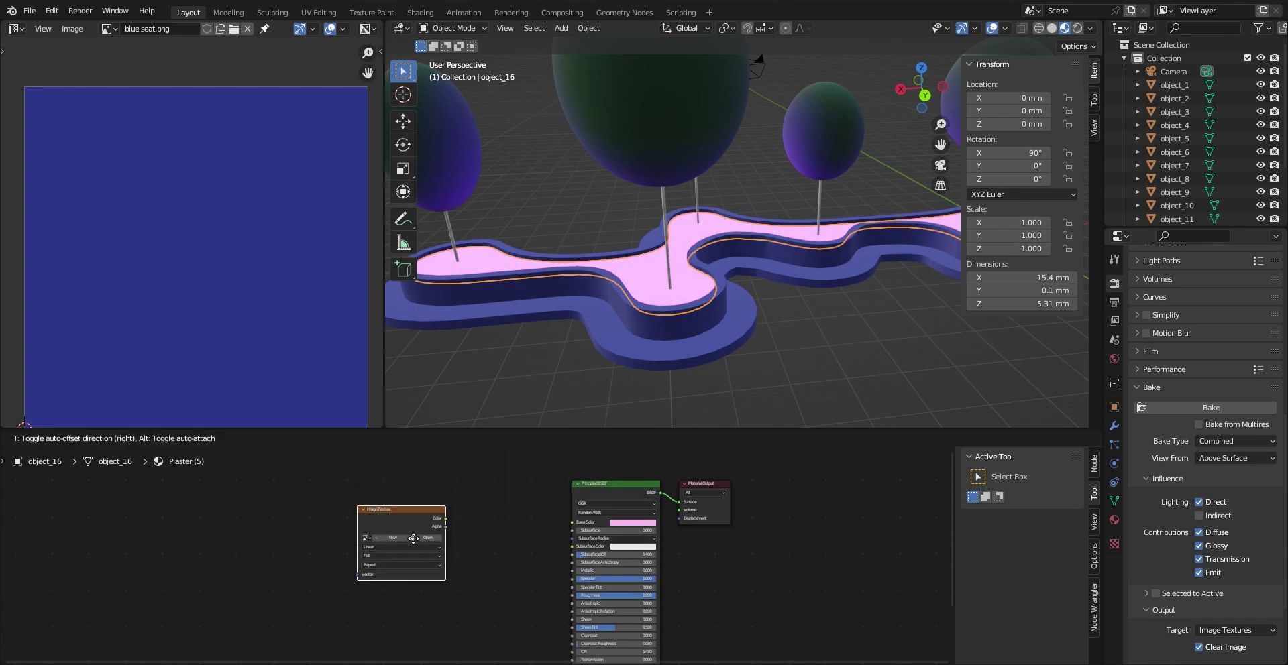
{"action": "left_click", "coordinate": [425, 538]}
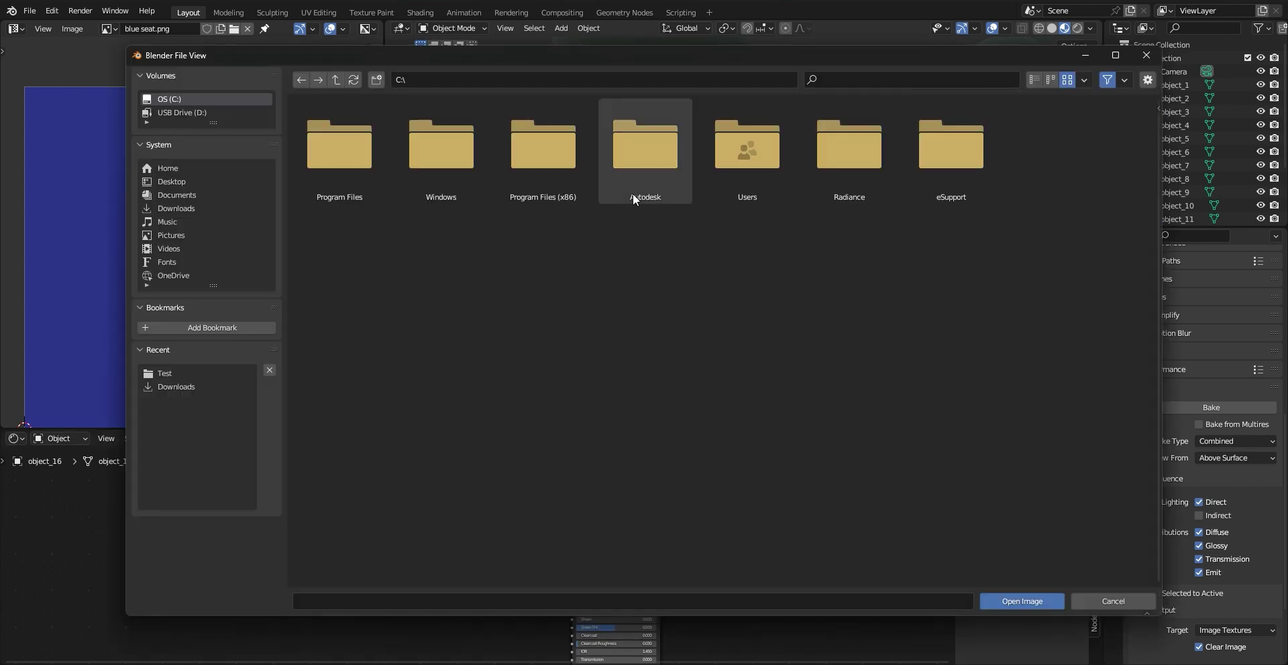
{"action": "left_click", "coordinate": [192, 208]}
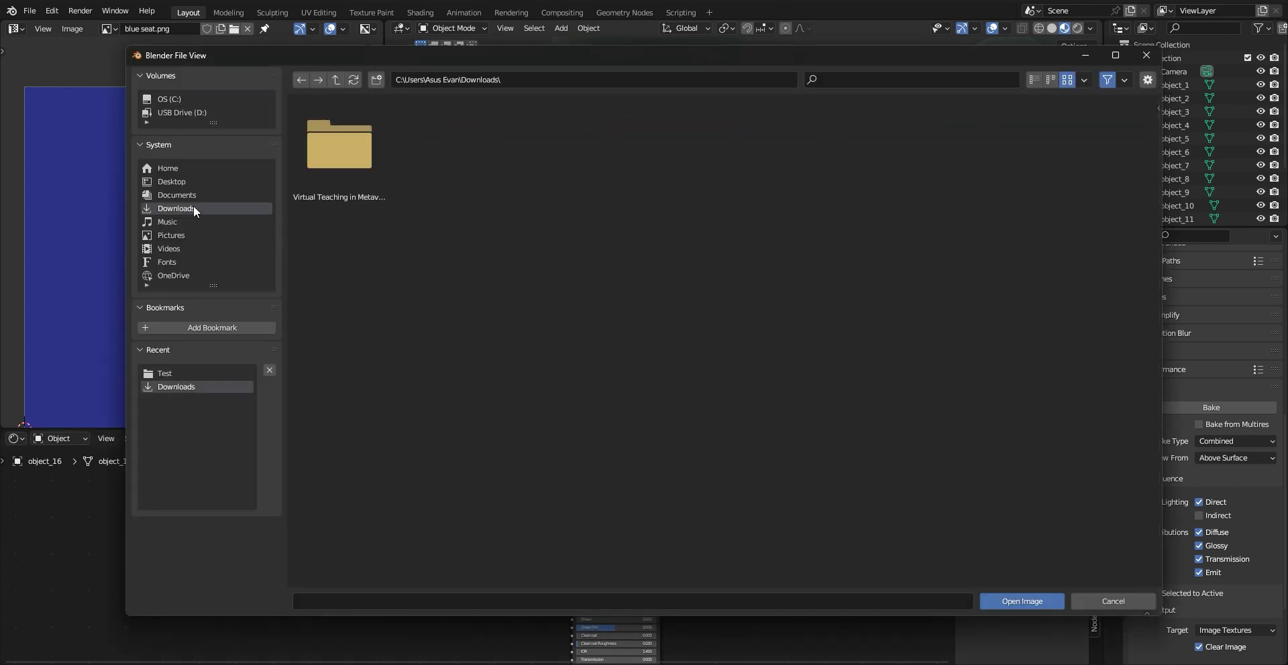
{"action": "left_click", "coordinate": [358, 158]}
{"action": "left_click", "coordinate": [370, 155]}
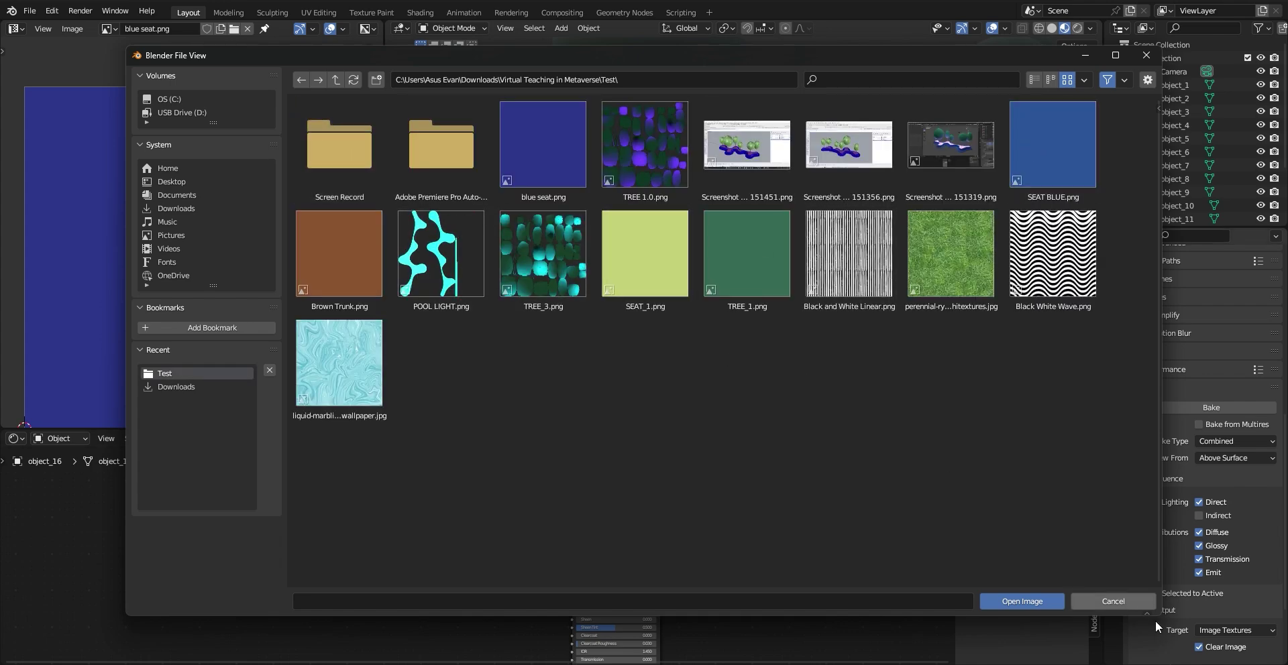
{"action": "left_click", "coordinate": [1112, 602]}
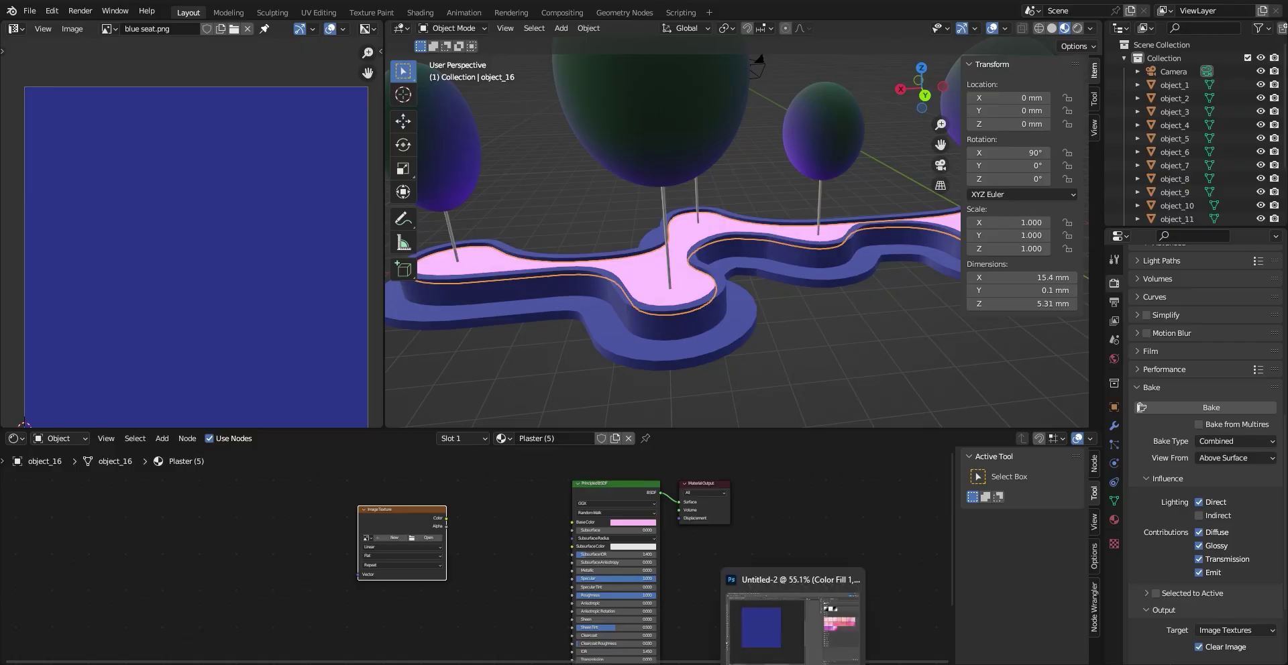
Switch to Photoshop and change the Color Fill 1 layer of the blue square to bright purple, cb67ec
{"action": "left_click", "coordinate": [805, 620]}
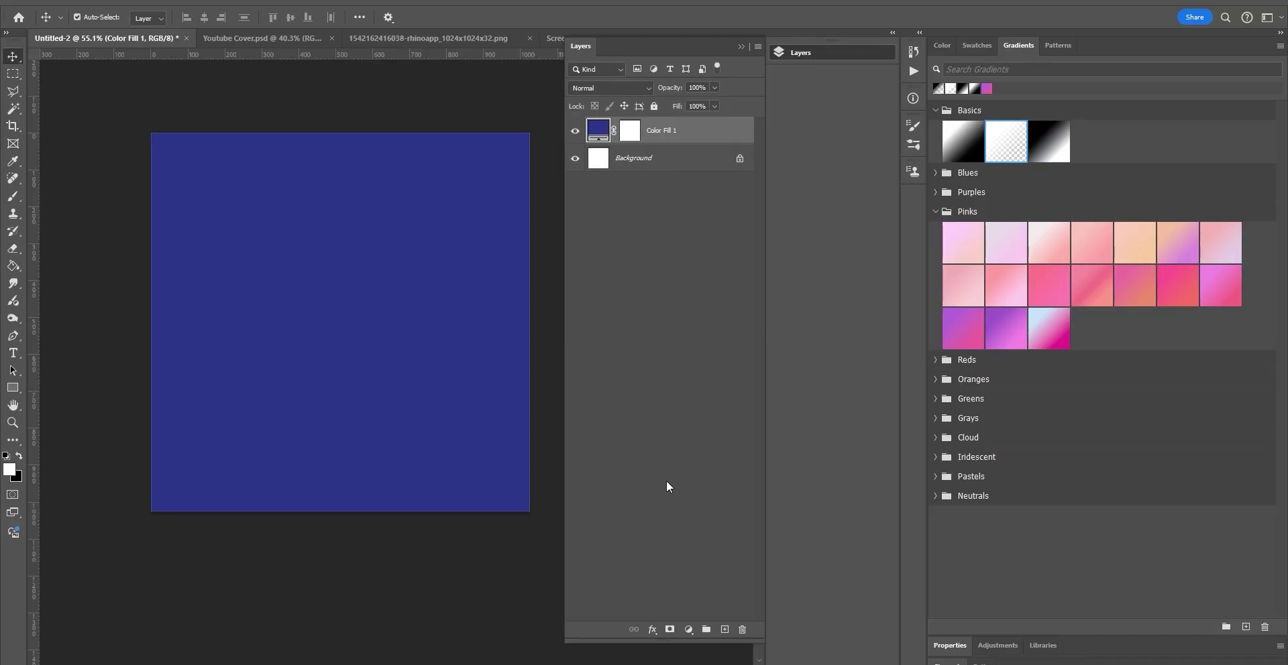
{"action": "double_click", "coordinate": [604, 145]}
{"action": "left_click", "coordinate": [1038, 373]}
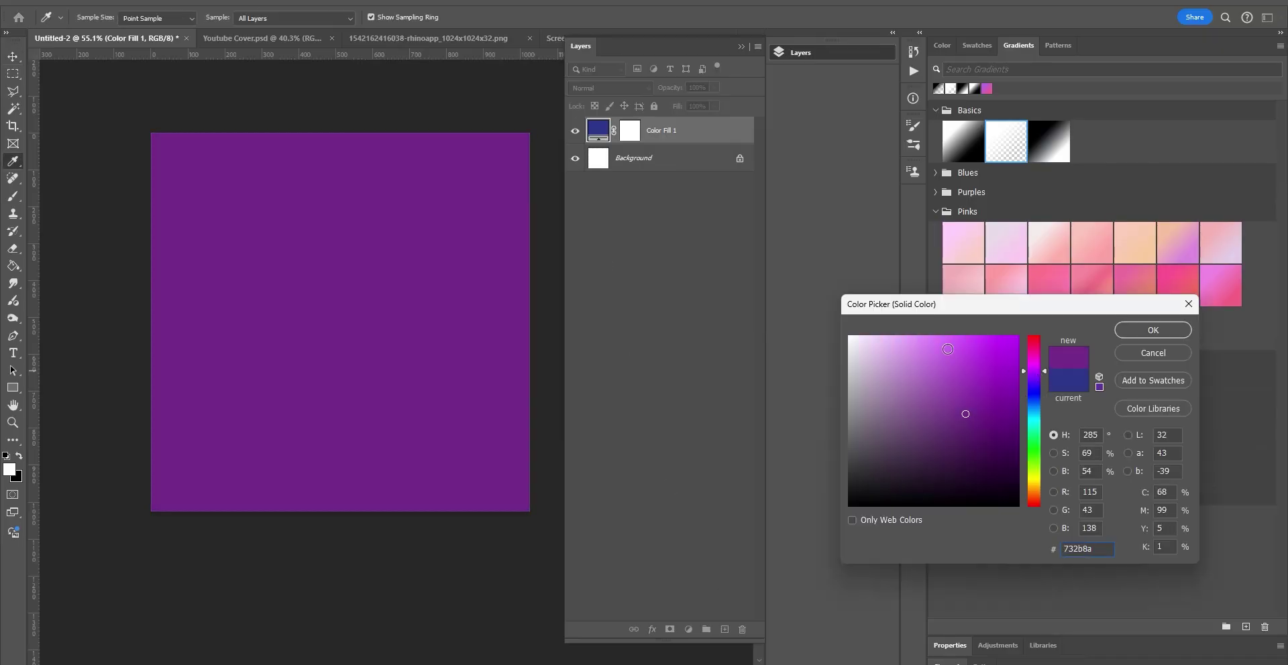
{"action": "left_click", "coordinate": [945, 348]}
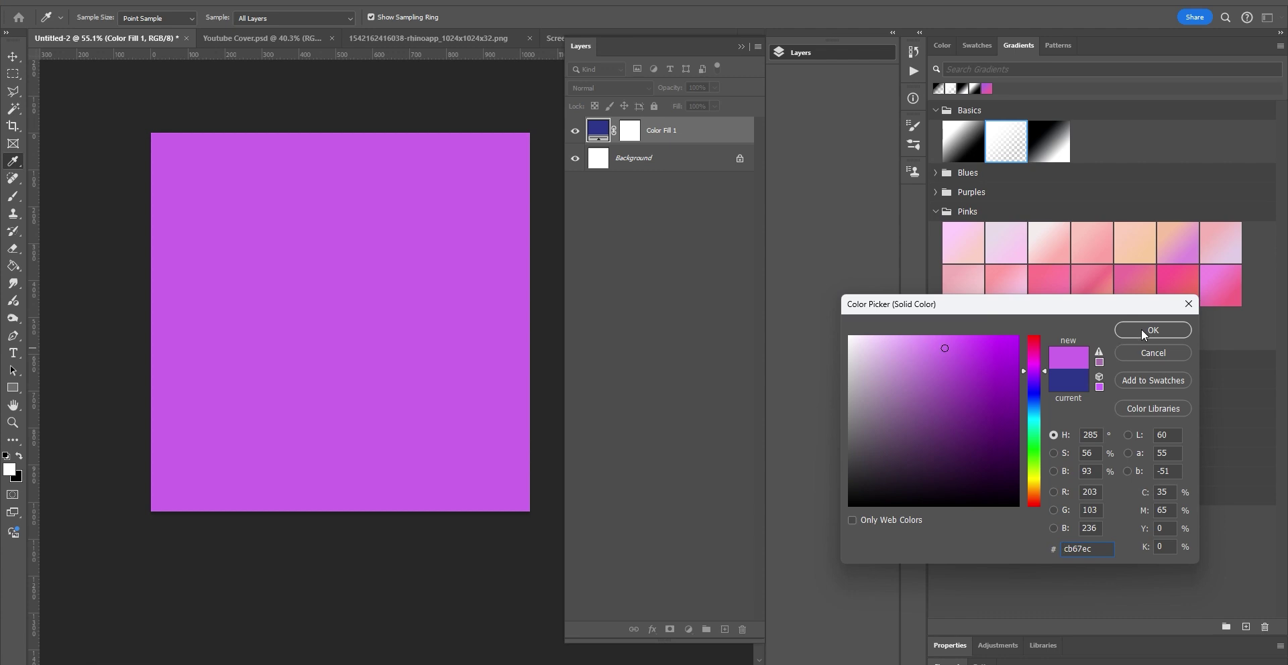
{"action": "left_click", "coordinate": [1141, 329]}
Save a copy of the purple square as a PNG named Pink Neon in the Test folder, with the large file size option
{"action": "left_click", "coordinate": [31, 3]}
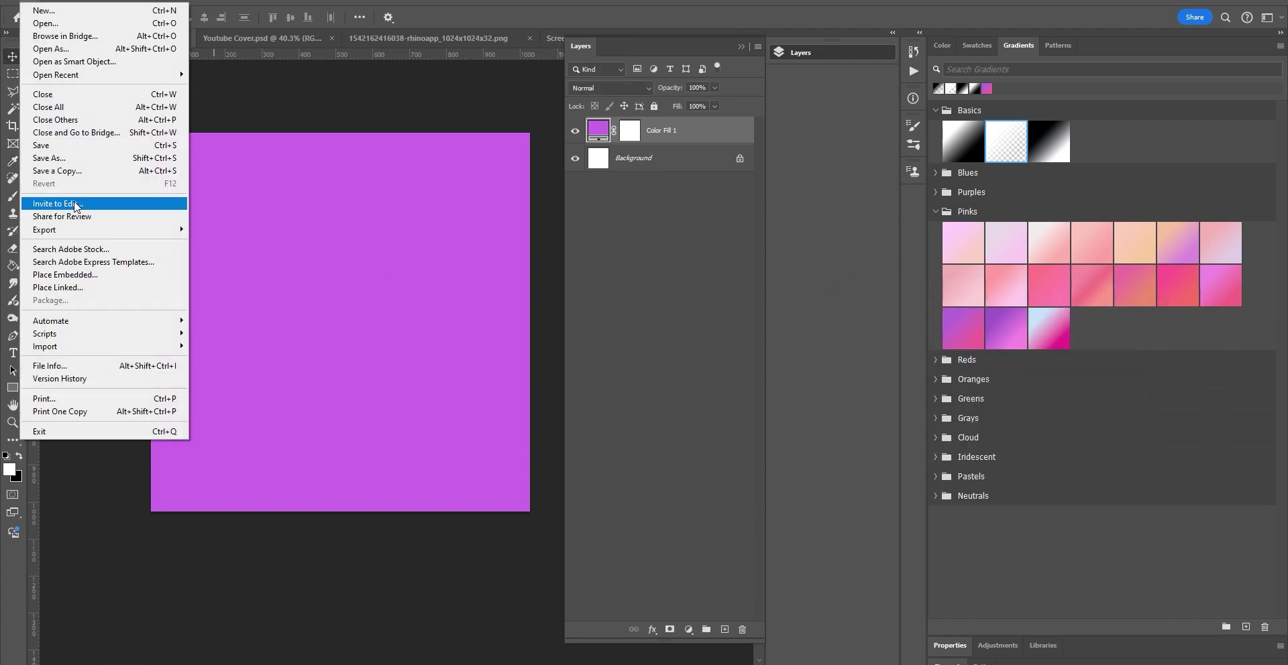
{"action": "left_click", "coordinate": [54, 170]}
{"action": "left_click", "coordinate": [668, 526]}
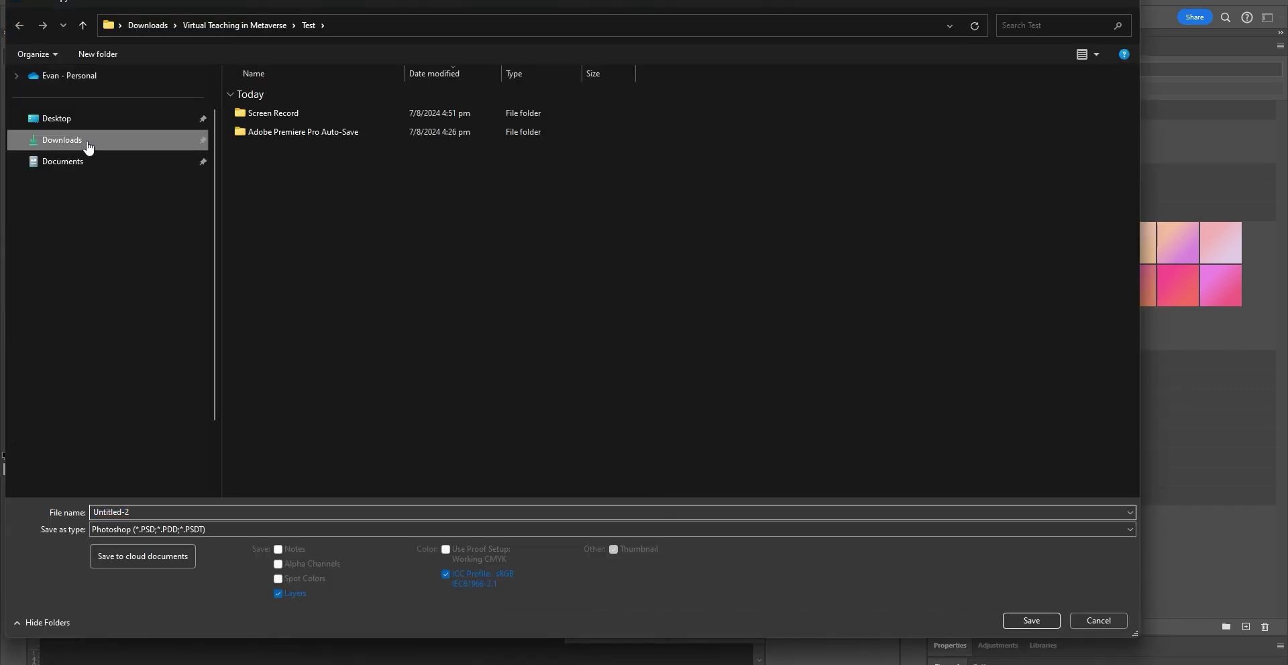
{"action": "left_click", "coordinate": [64, 140]}
{"action": "double_click", "coordinate": [340, 131]}
{"action": "double_click", "coordinate": [282, 114]}
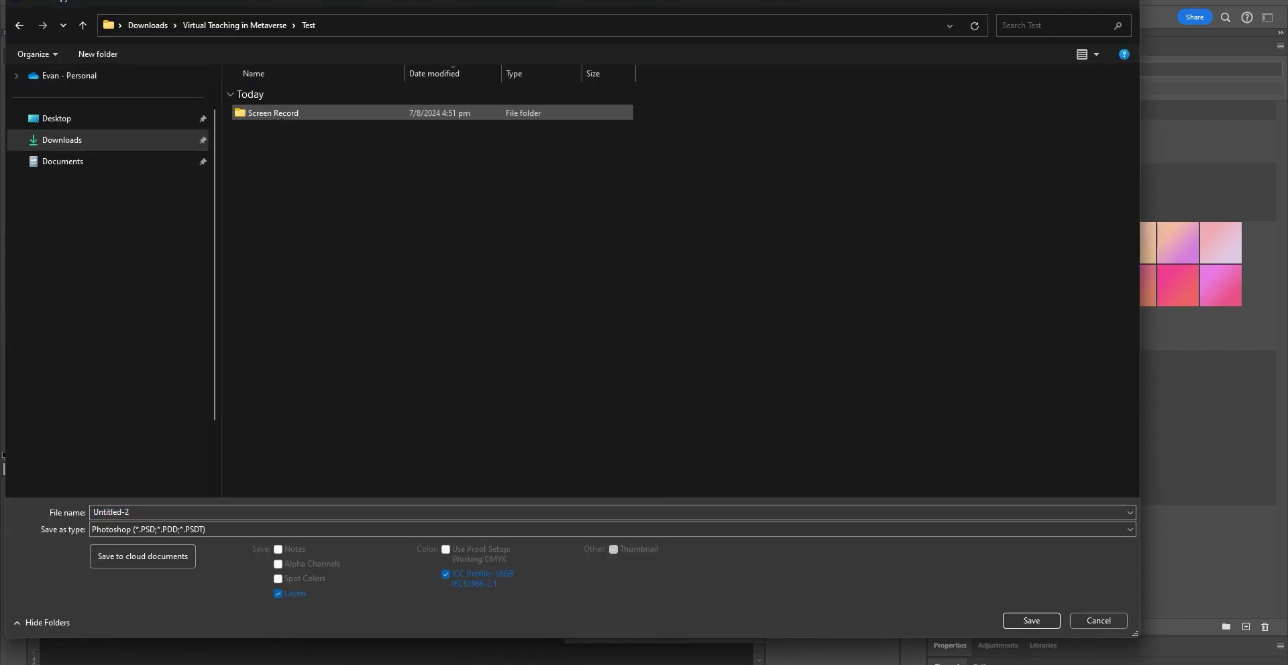
{"action": "left_click", "coordinate": [177, 528]}
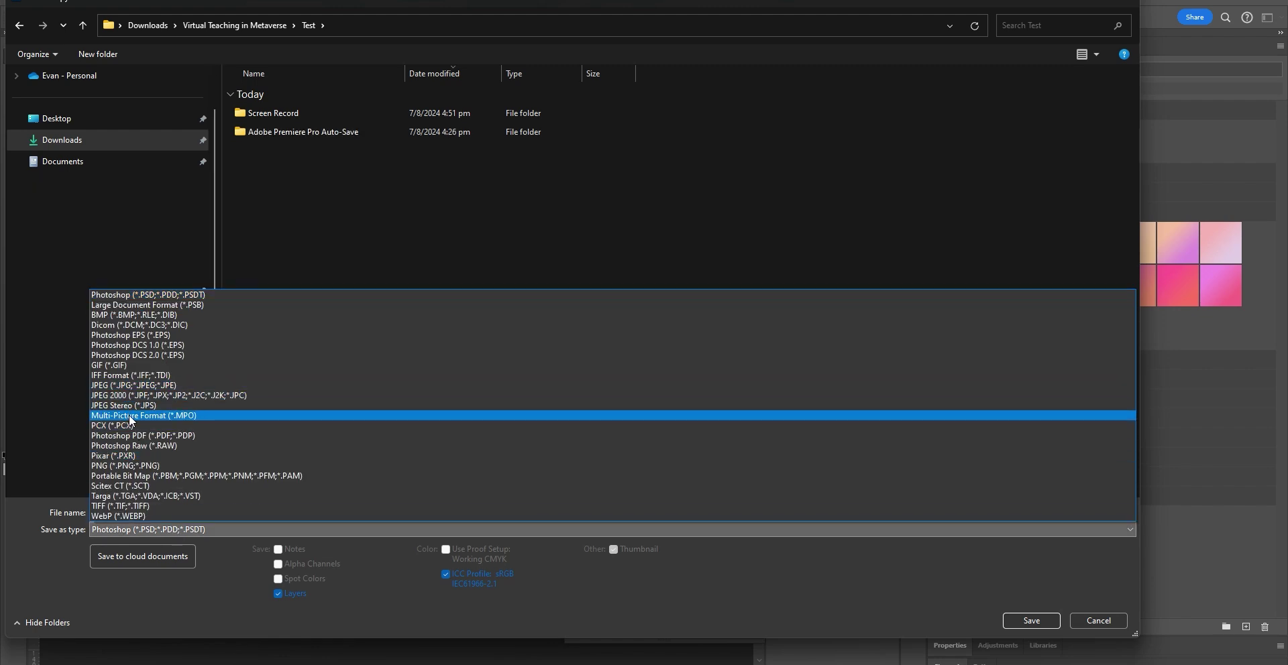
{"action": "left_click", "coordinate": [134, 466]}
{"action": "double_click", "coordinate": [153, 513]}
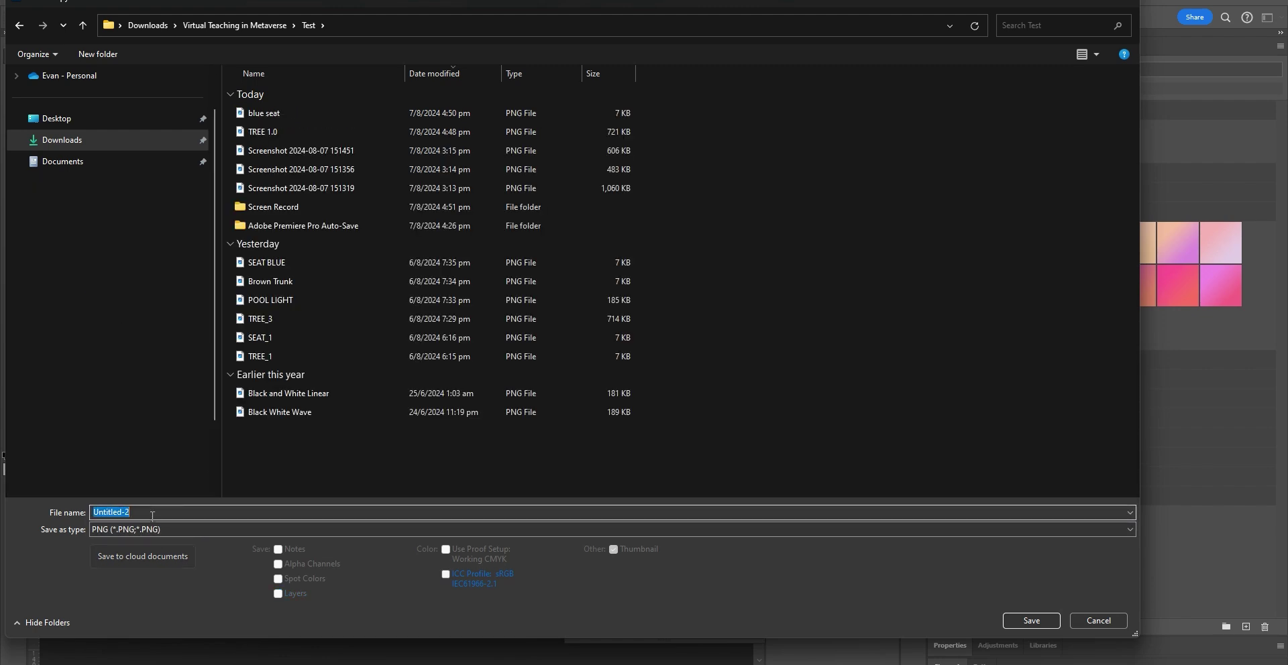
{"action": "type", "text": "Pink Neon"}
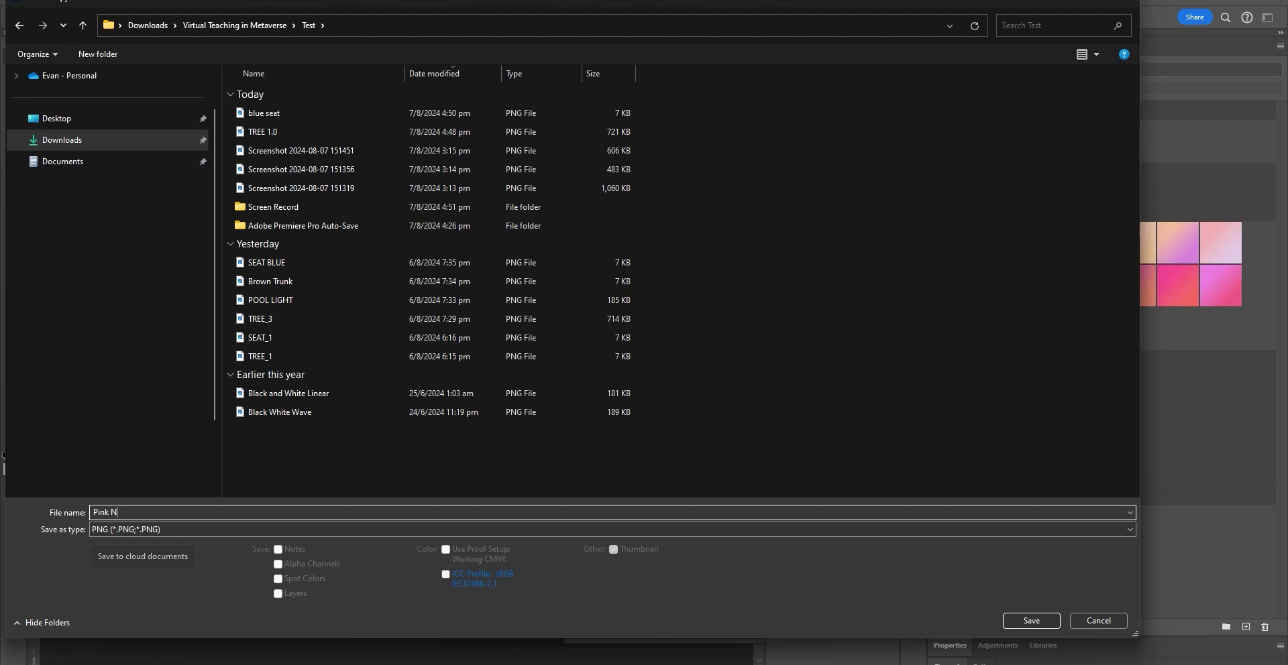
{"action": "left_click", "coordinate": [1032, 621]}
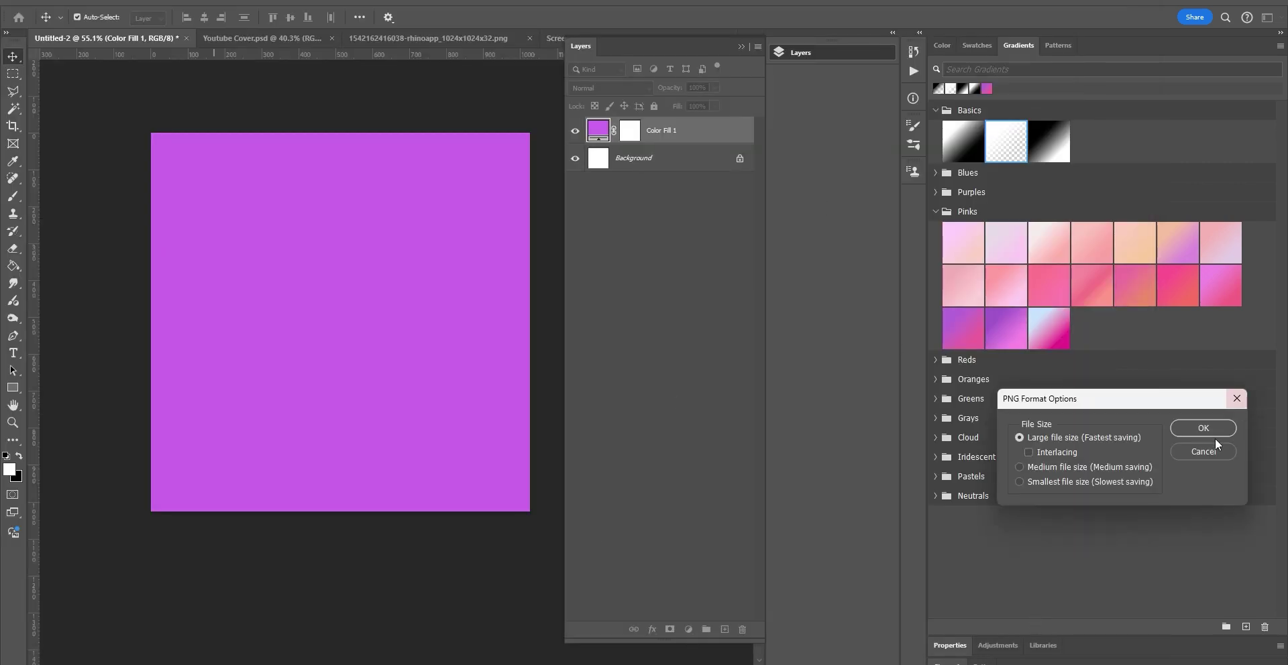
{"action": "left_click", "coordinate": [1211, 432]}
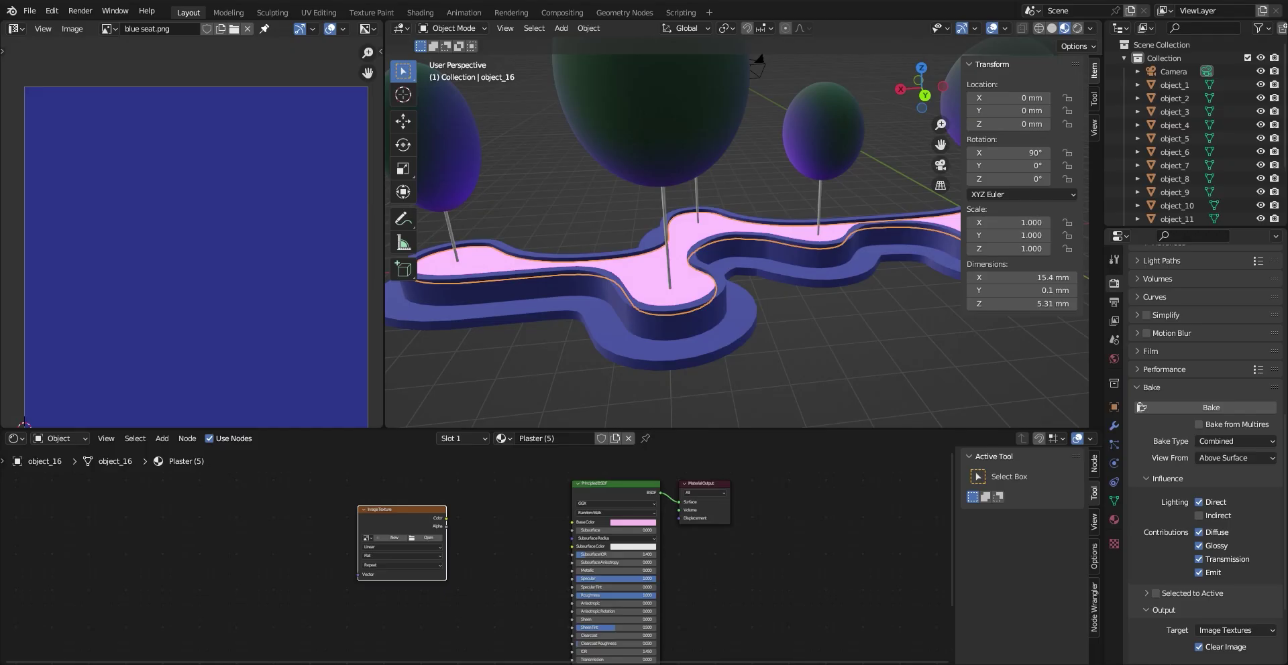
Switch back to Blender and load Pink Neon.png from the Test folder into the Plaster (5) Image Texture node
{"action": "left_click", "coordinate": [429, 538]}
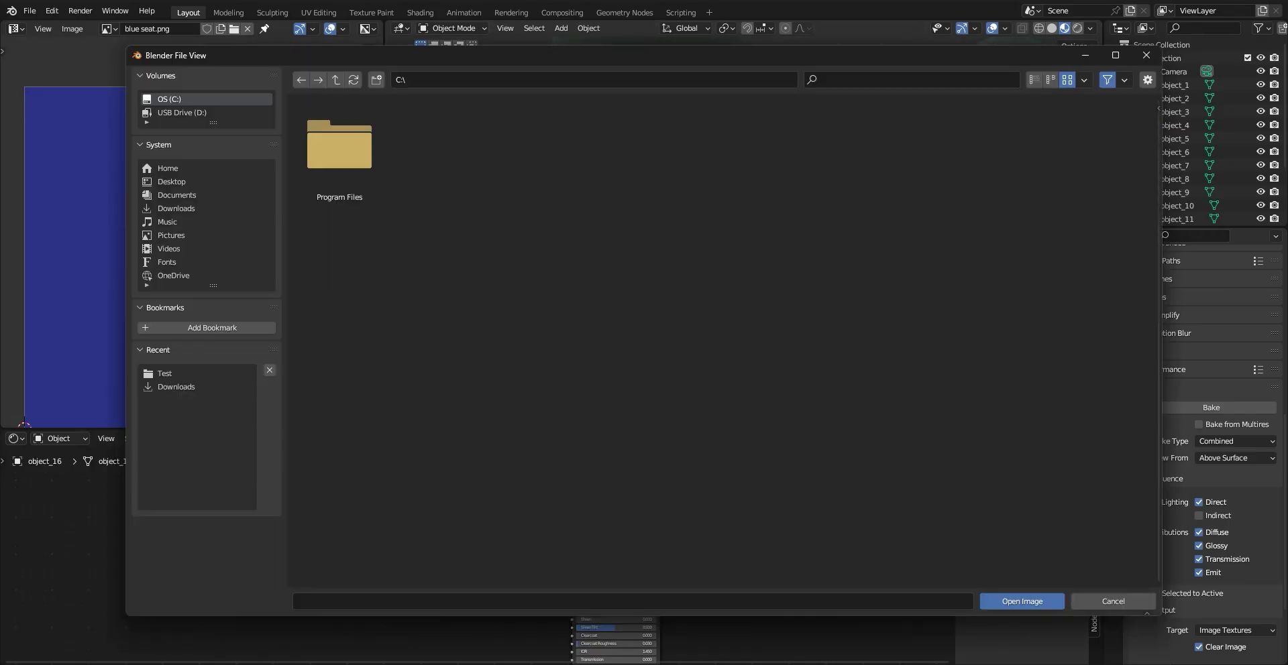
{"action": "left_click", "coordinate": [186, 208]}
{"action": "double_click", "coordinate": [341, 162]}
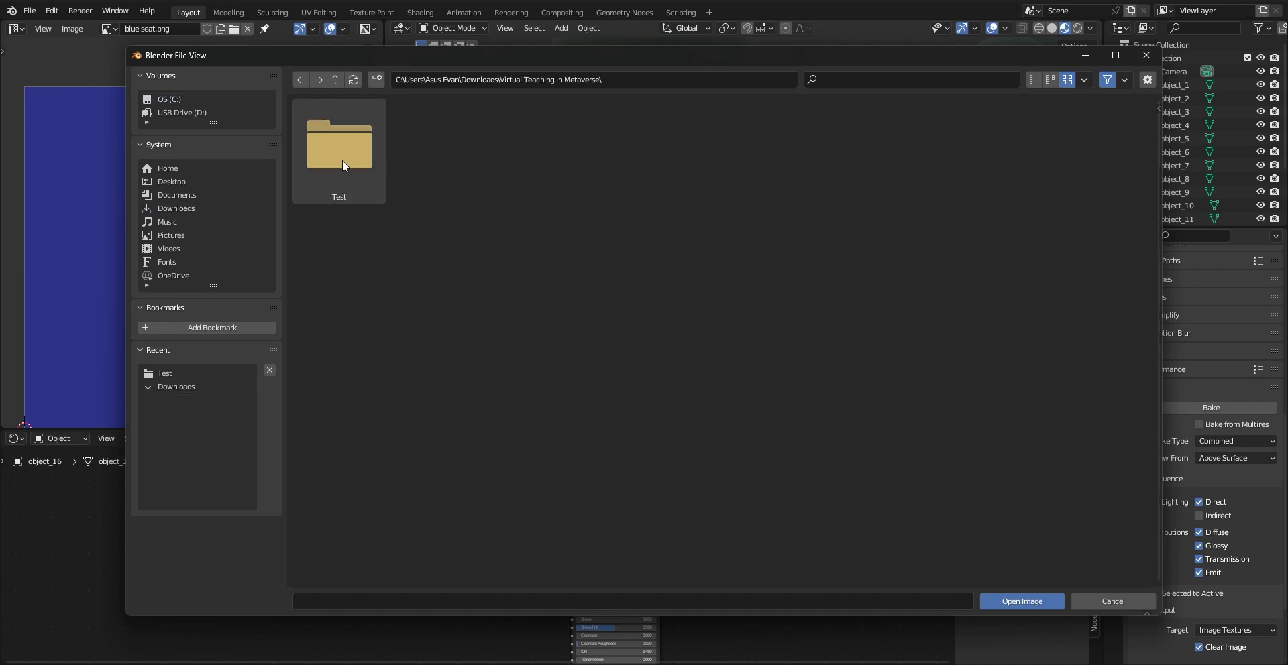
{"action": "double_click", "coordinate": [341, 154]}
{"action": "left_click", "coordinate": [537, 152]}
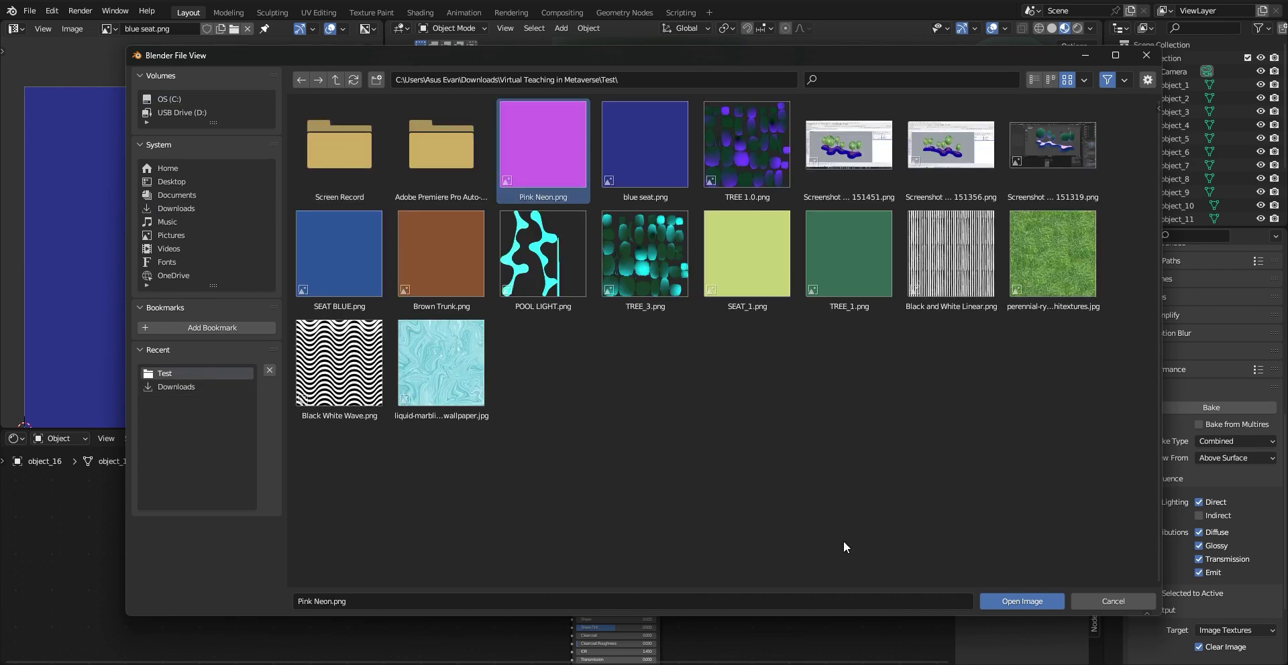
{"action": "left_click", "coordinate": [1048, 602]}
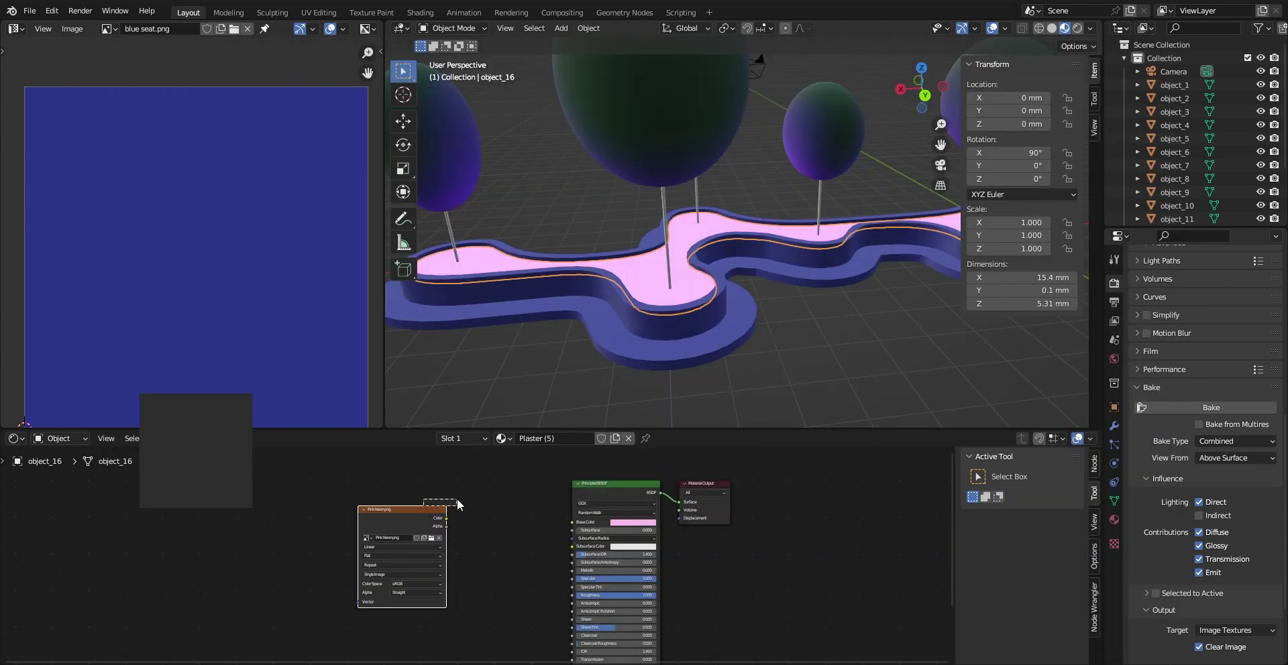
Connect the Pink Neon.png node's Color output to the Base Color of the Principled BSDF
{"action": "left_click_drag", "start_coordinate": [430, 511], "coordinate": [459, 506]}
{"action": "scroll", "coordinate": [478, 523], "scroll_direction": "up", "scroll_amount": 3}
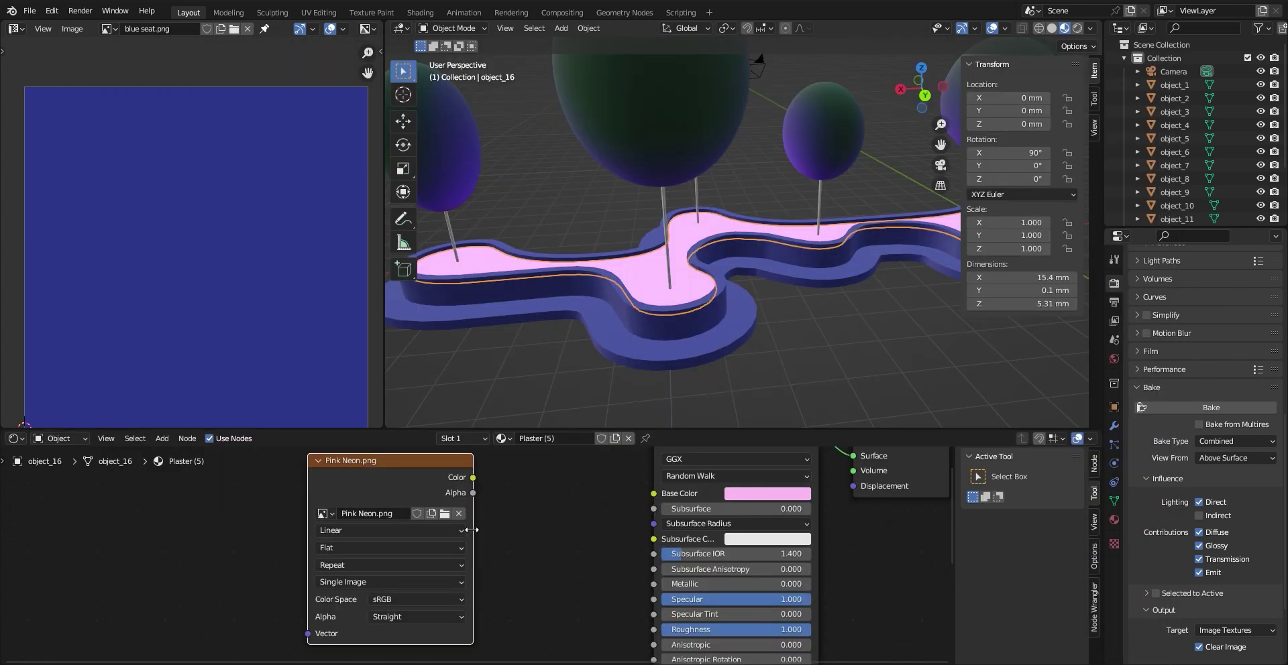
{"action": "left_click_drag", "start_coordinate": [492, 512], "coordinate": [643, 525]}
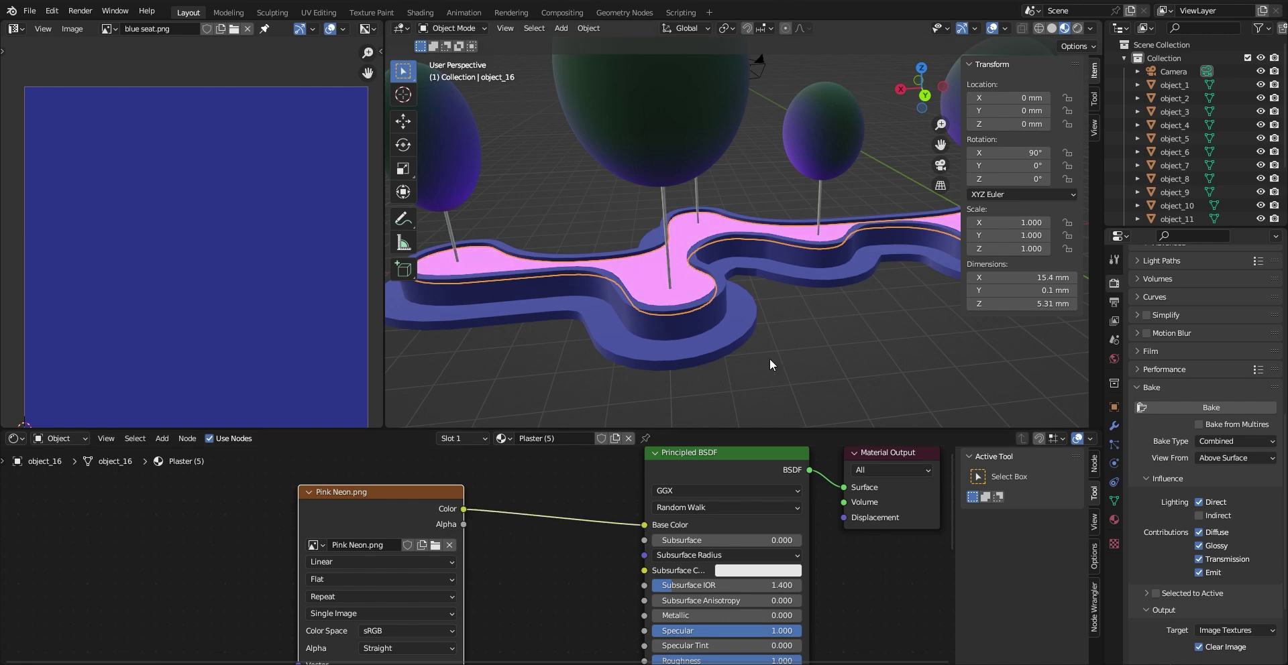
Examine the textured seat, inner surface and trees from several sides
{"action": "middle_click_drag", "start_coordinate": [835, 353], "coordinate": [763, 245]}
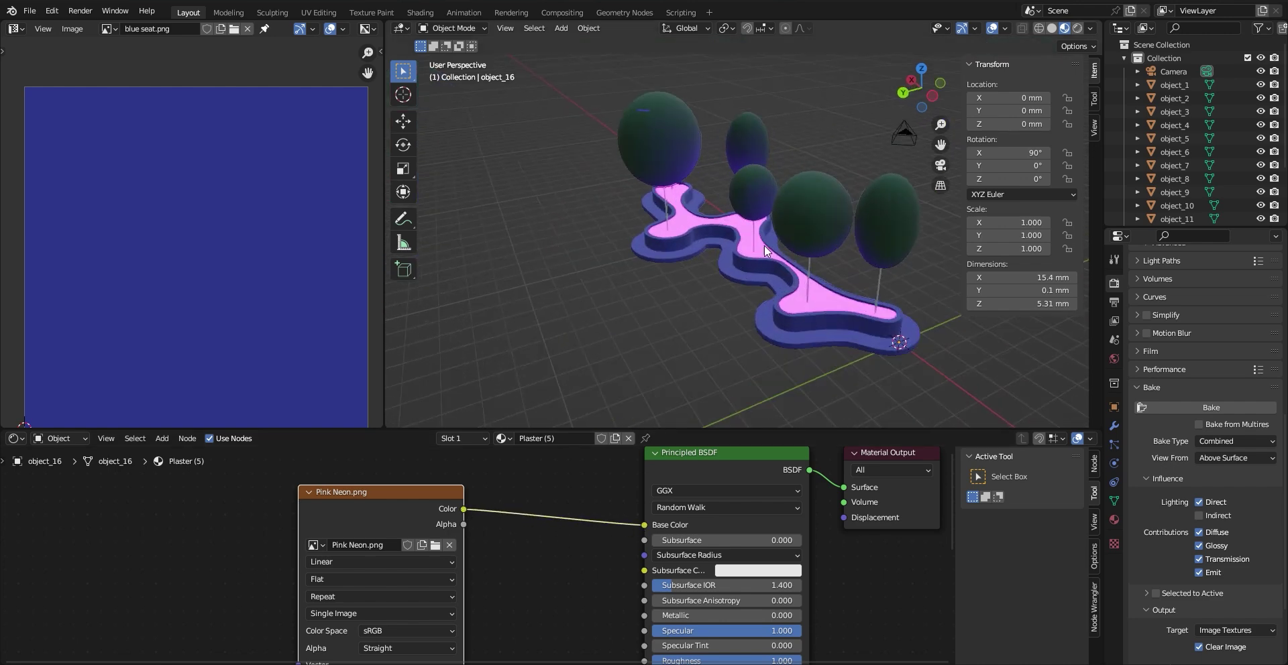
{"action": "scroll", "coordinate": [710, 277], "scroll_direction": "up", "scroll_amount": 5}
{"action": "middle_click_drag", "start_coordinate": [725, 208], "coordinate": [711, 353]}
{"action": "middle_click_drag", "start_coordinate": [530, 245], "coordinate": [644, 261]}
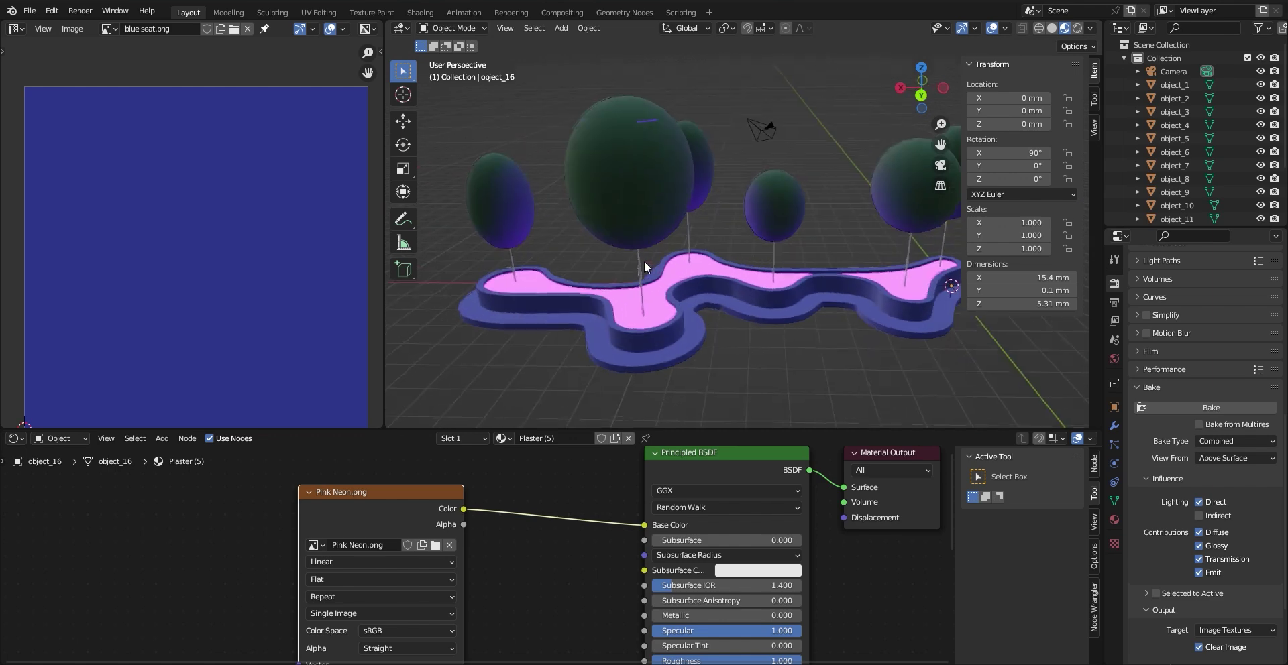
{"action": "scroll", "coordinate": [698, 295], "scroll_direction": "up", "scroll_amount": 2}
{"action": "middle_click_drag", "start_coordinate": [715, 303], "coordinate": [636, 292]}
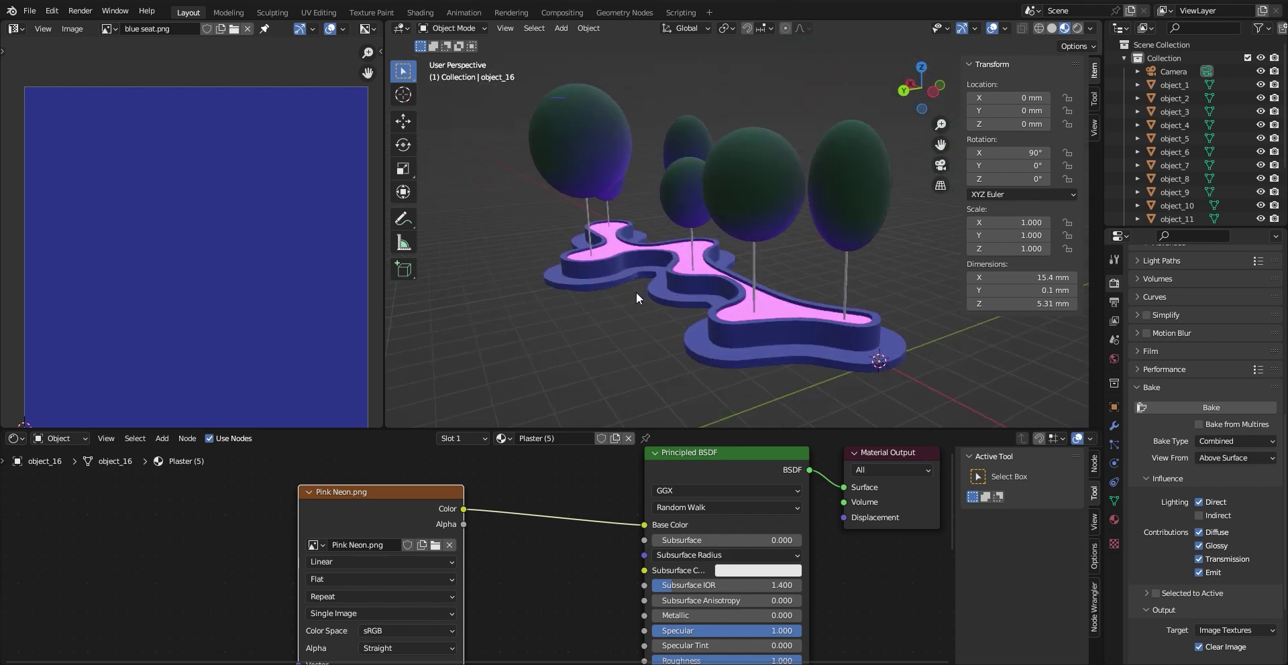
Inspect the material nodes of a tree crown, the inner surface and a trunk in turn
{"action": "left_click", "coordinate": [768, 167]}
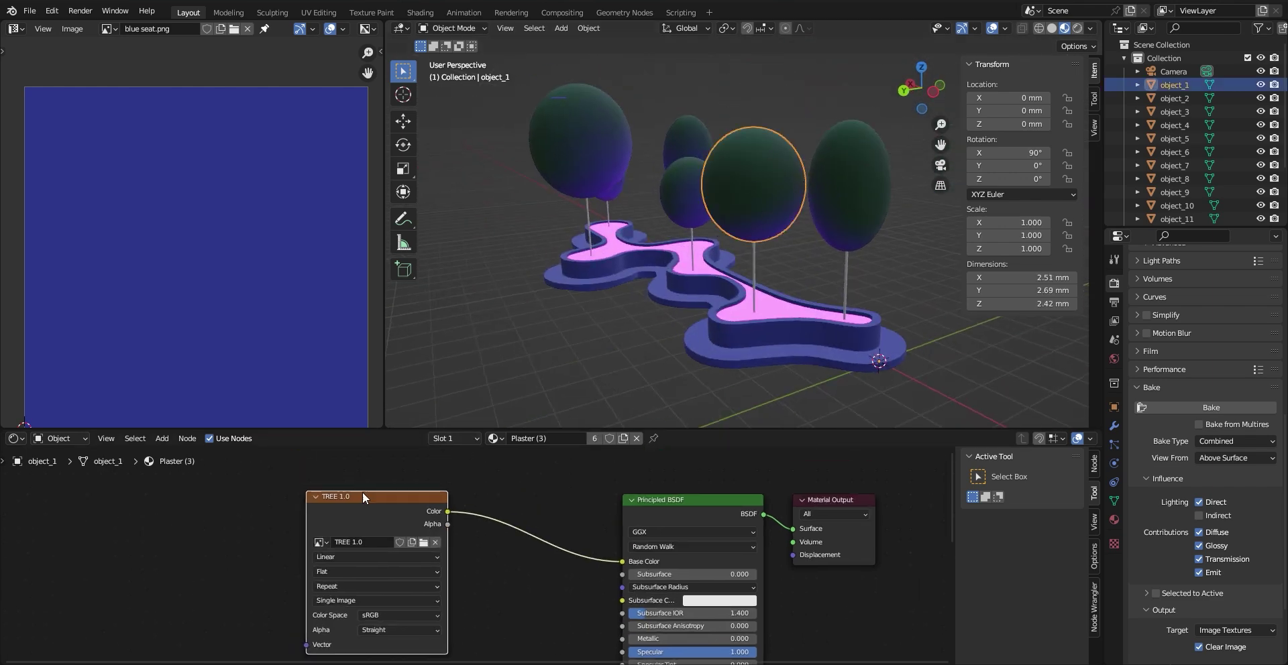
{"action": "left_click_drag", "start_coordinate": [362, 497], "coordinate": [473, 517]}
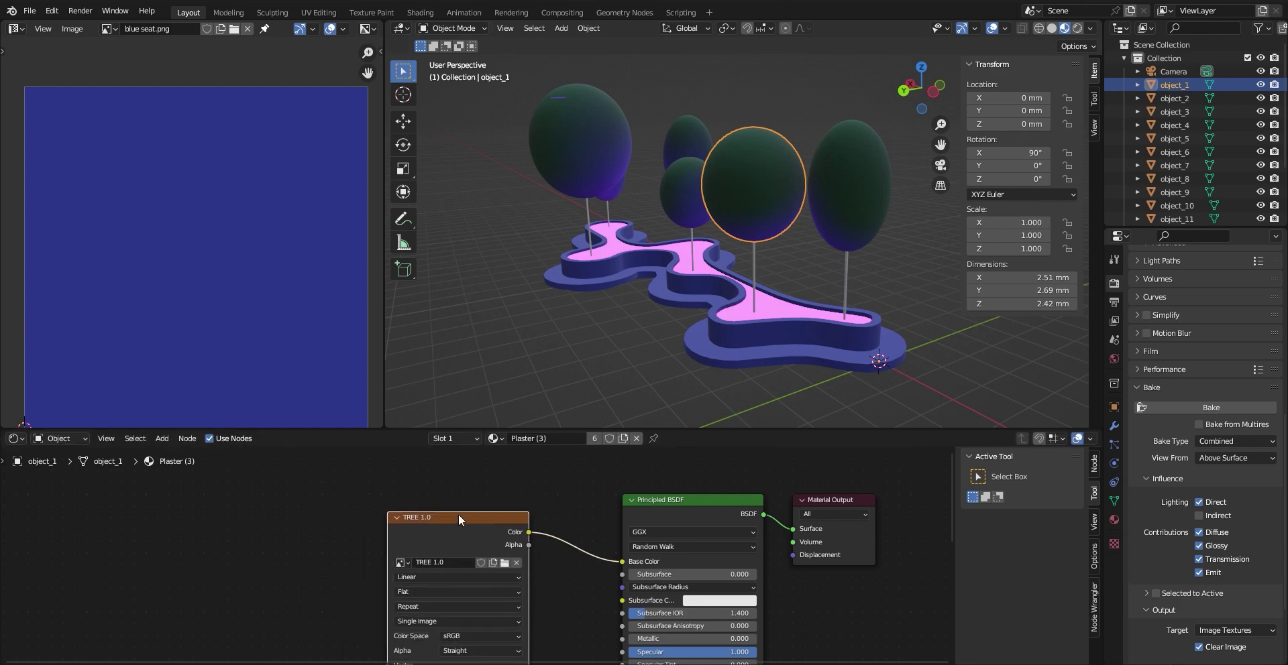
{"action": "scroll", "coordinate": [702, 354], "scroll_direction": "up", "scroll_amount": 8}
{"action": "middle_click_drag", "start_coordinate": [687, 352], "coordinate": [698, 351]}
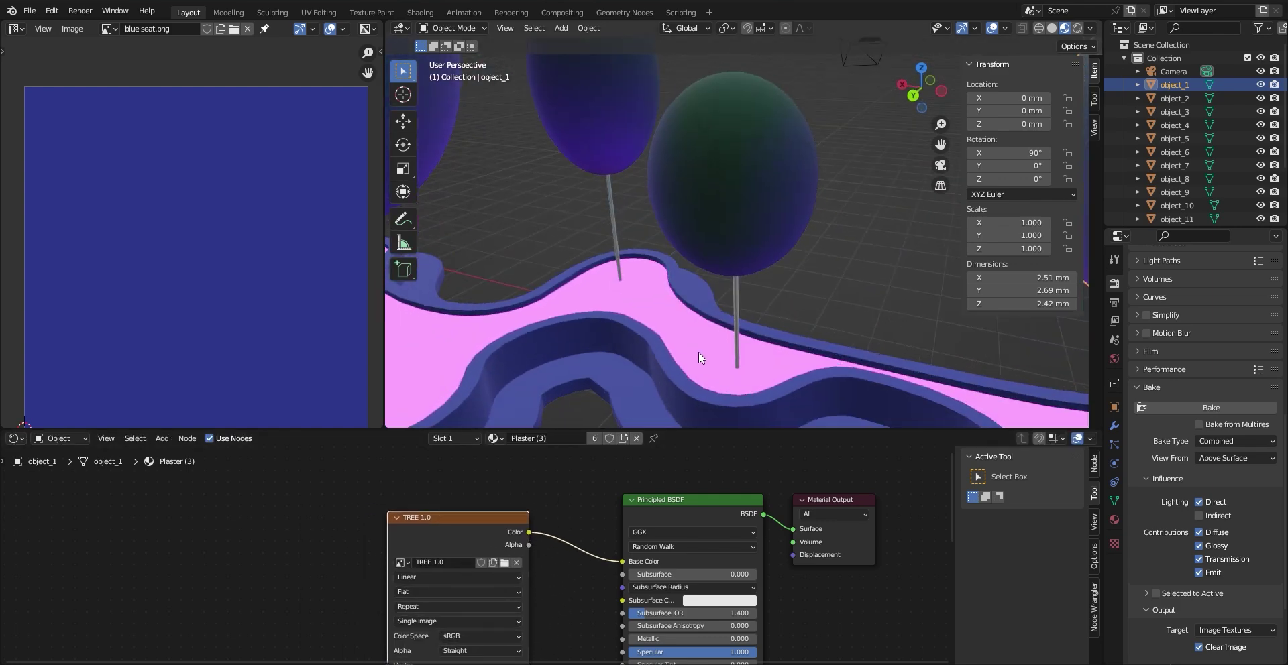
{"action": "left_click", "coordinate": [699, 352]}
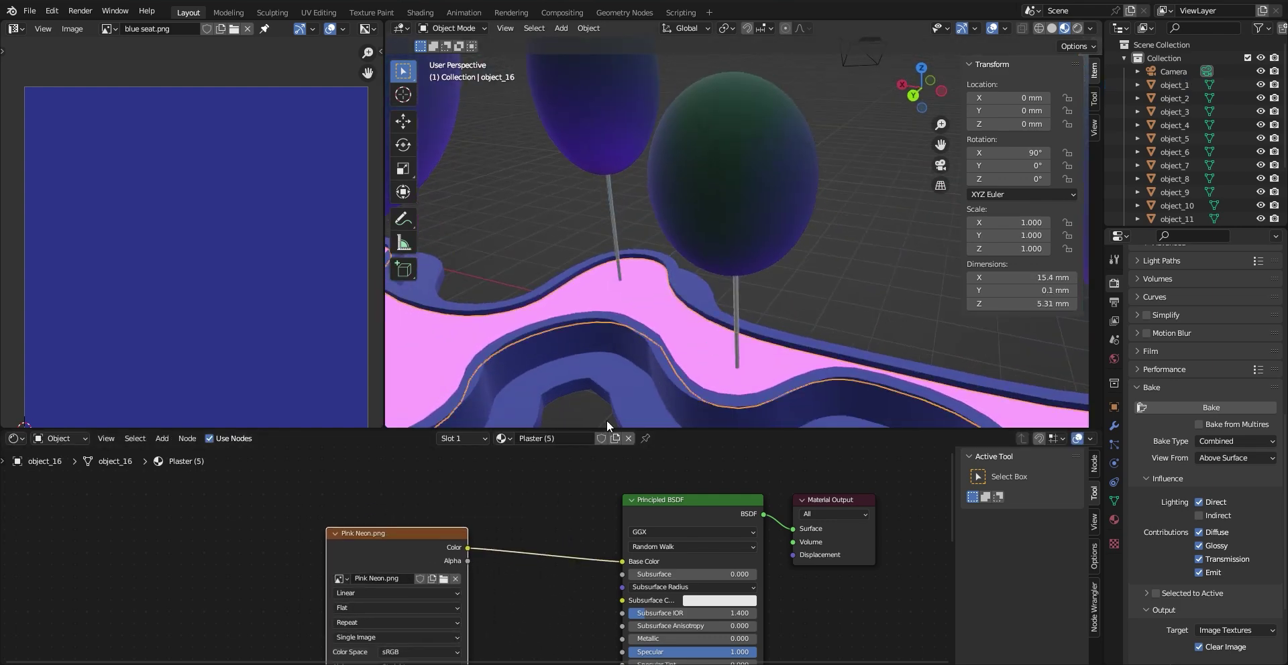
{"action": "left_click", "coordinate": [736, 298]}
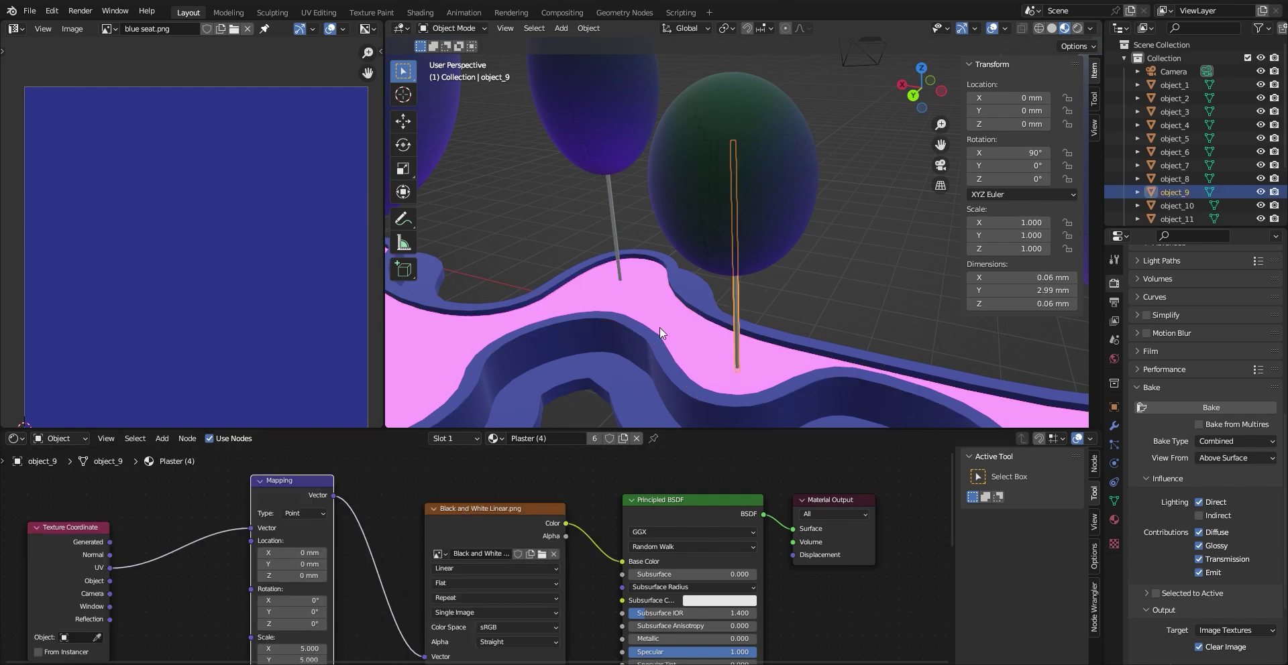
{"action": "scroll", "coordinate": [662, 312], "scroll_direction": "down", "scroll_amount": 5}
{"action": "middle_click_drag", "start_coordinate": [678, 380], "coordinate": [664, 308]}
Check the blue seat's Plaster material nodes and display the TREE 1.0 image in the Image Editor
{"action": "left_click", "coordinate": [823, 290]}
{"action": "middle_click_drag", "start_coordinate": [823, 290], "coordinate": [743, 162]}
{"action": "left_click", "coordinate": [740, 194]}
{"action": "left_click", "coordinate": [722, 191]}
{"action": "middle_click_drag", "start_coordinate": [650, 343], "coordinate": [173, 179]}
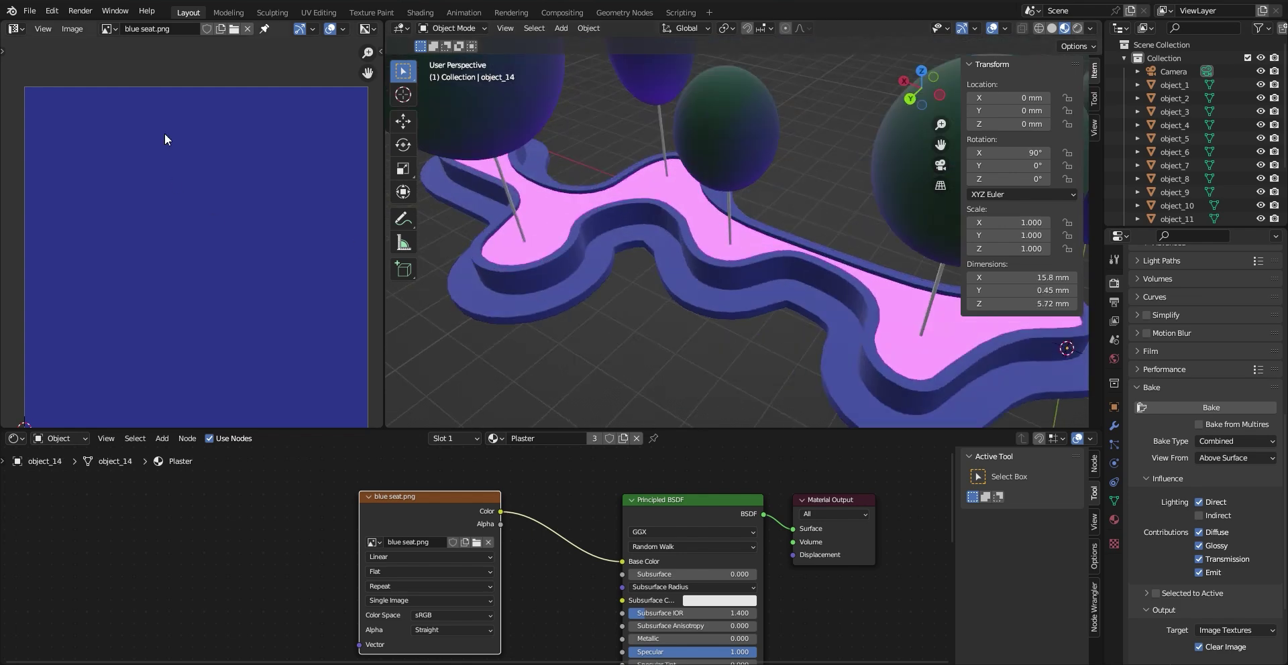
{"action": "left_click", "coordinate": [107, 30]}
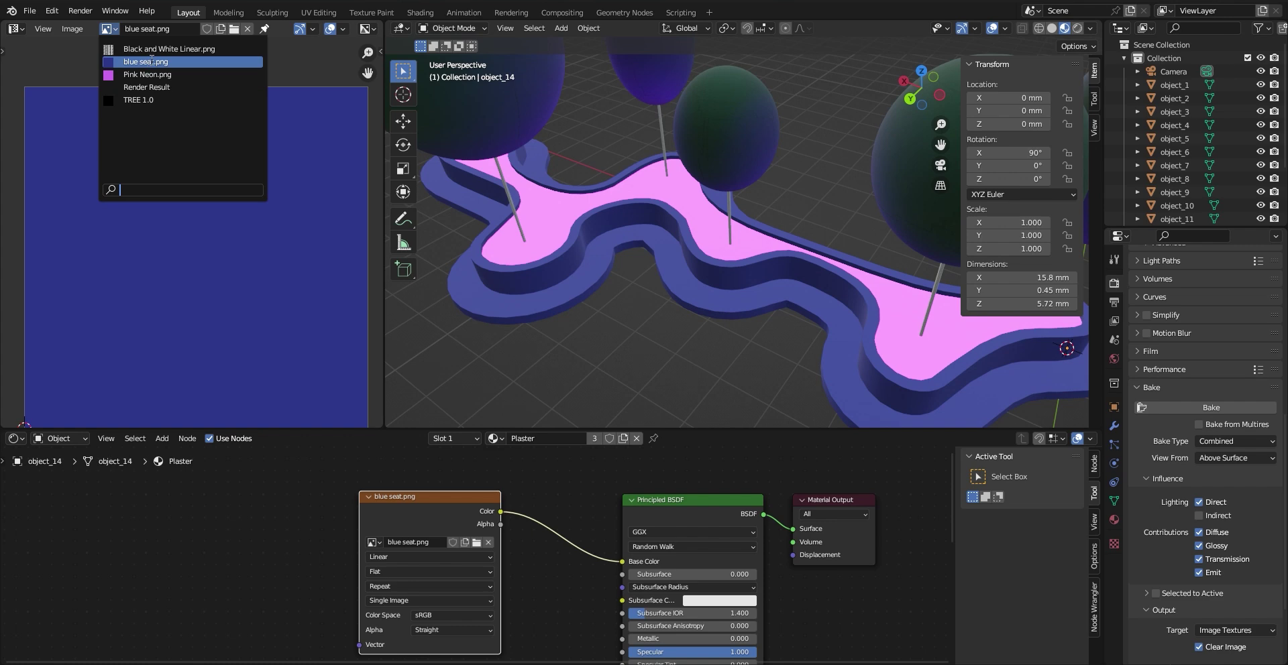
{"action": "left_click", "coordinate": [152, 100]}
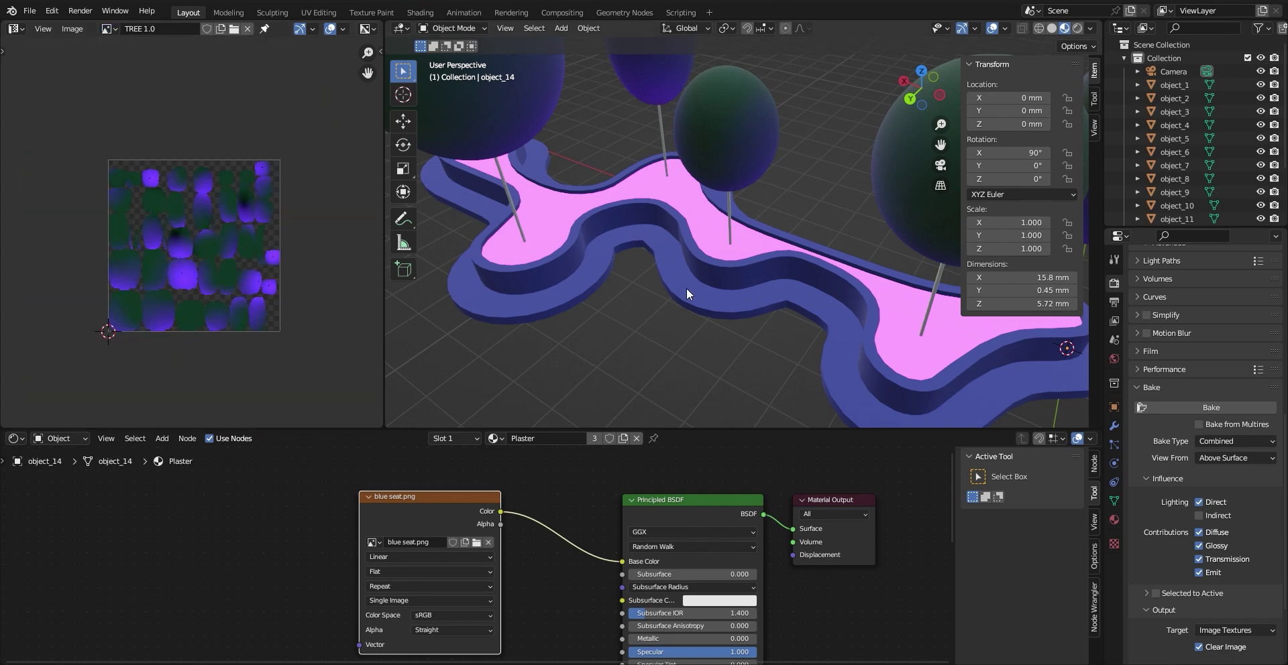
Export the scene as a glTF 2.0 binary file named CURVE SEAT FINAL in the Virtual Teaching in Metaverse/Test folder
{"action": "left_click", "coordinate": [30, 11]}
{"action": "mouse_move", "coordinate": [73, 204]}
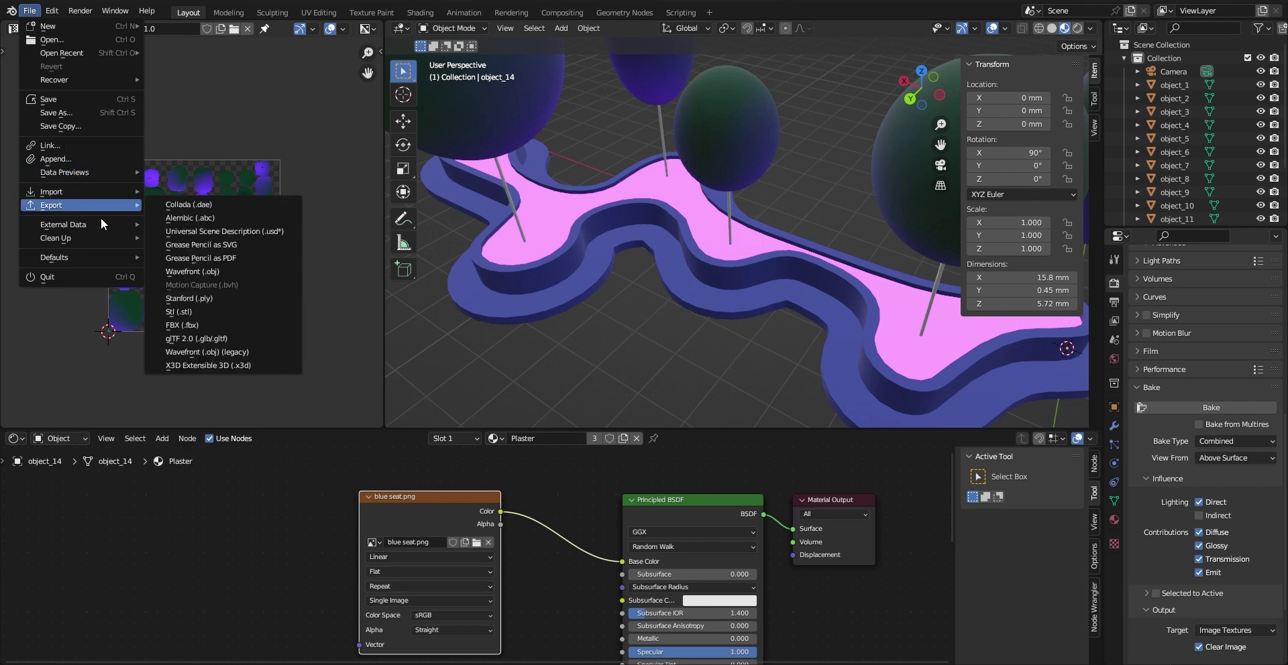
{"action": "left_click", "coordinate": [191, 339]}
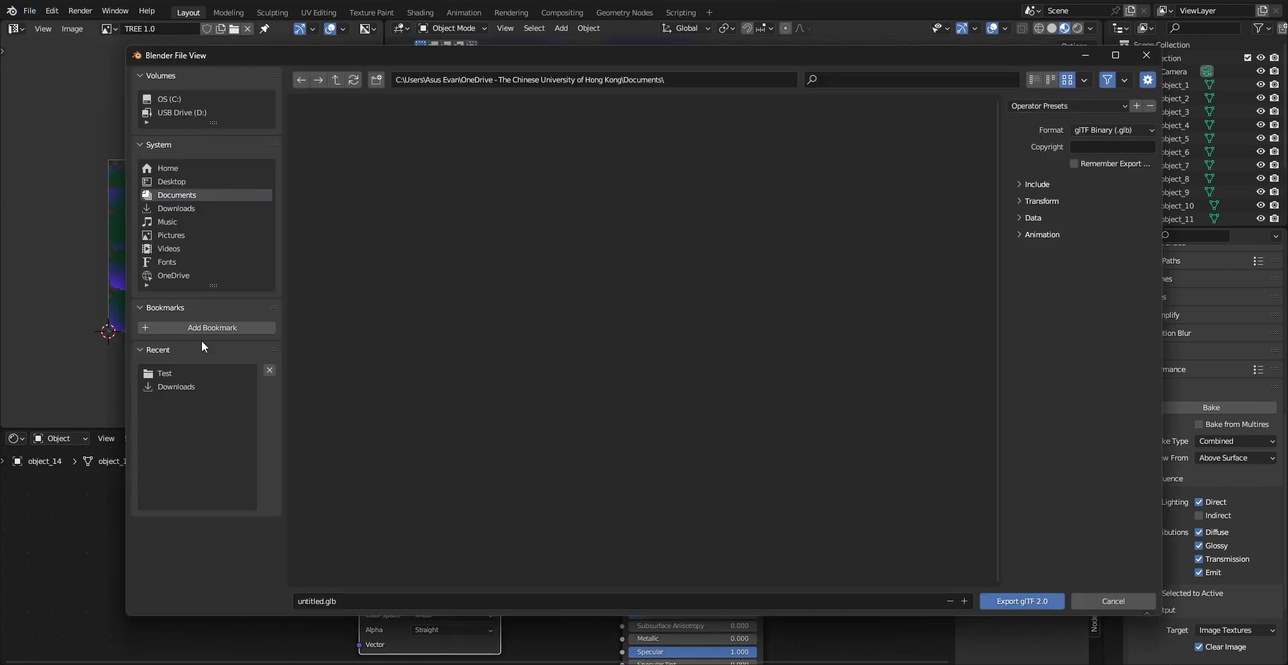
{"action": "left_click", "coordinate": [188, 205]}
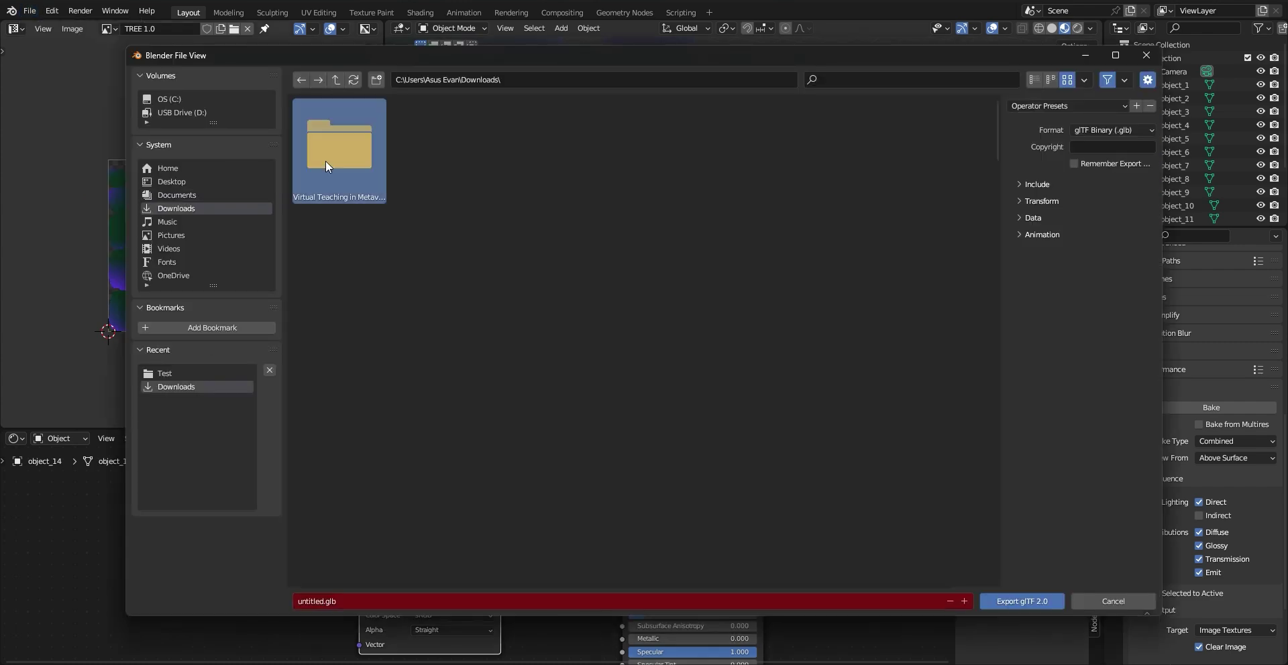
{"action": "double_click", "coordinate": [325, 159]}
{"action": "double_click", "coordinate": [341, 147]}
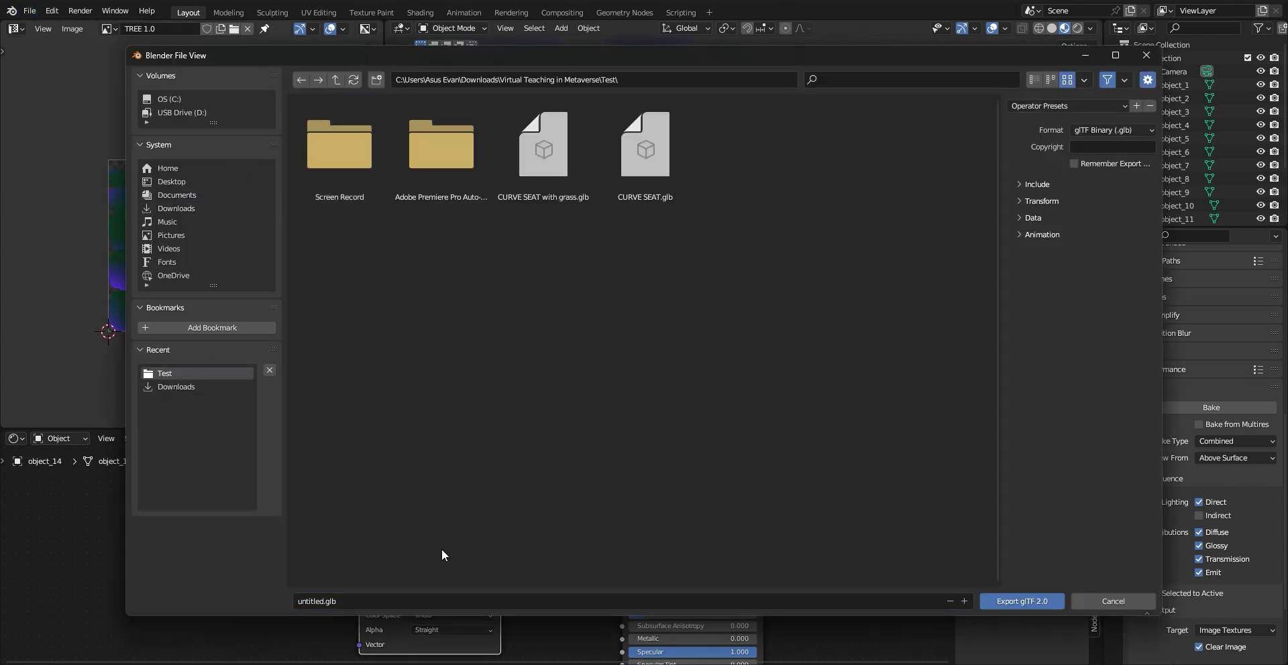
{"action": "left_click", "coordinate": [408, 602]}
{"action": "type", "text": "CURVE SEAT FINAL"}
{"action": "left_click", "coordinate": [1013, 602]}
{"action": "left_click", "coordinate": [1021, 602]}
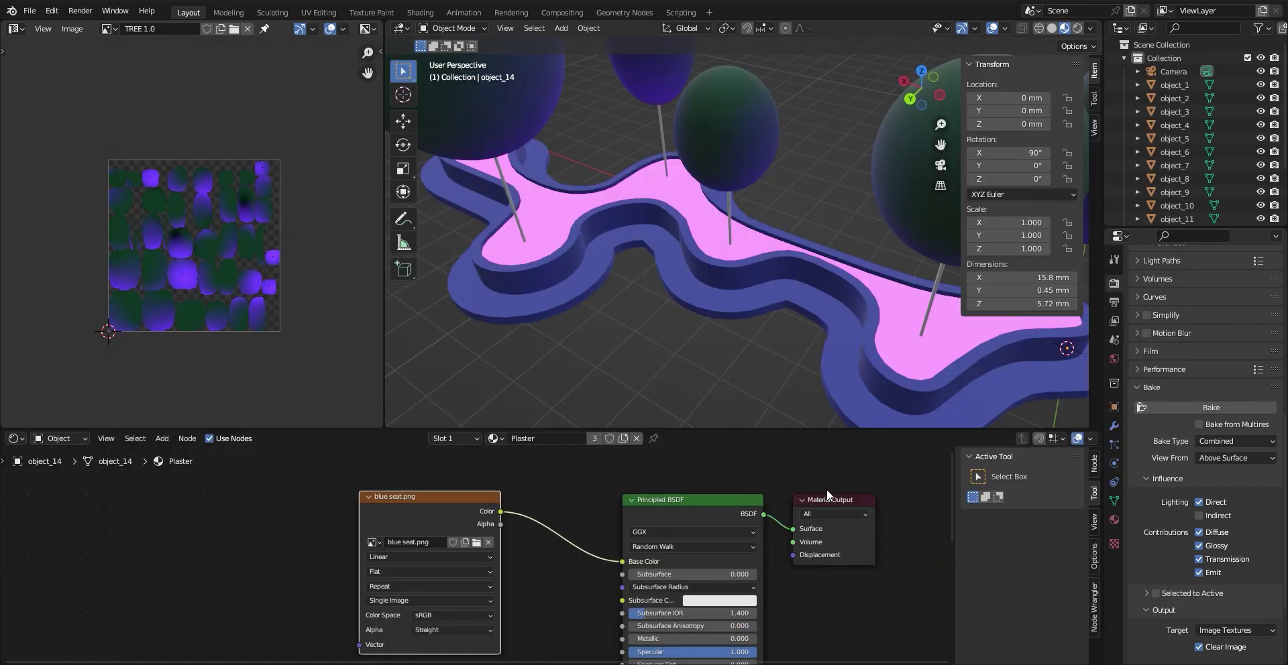
Switch to the glTF Viewer web page and load the exported CURVE SEAT FINAL file from the Test folder
{"action": "scroll", "coordinate": [725, 260], "scroll_direction": "up", "scroll_amount": 4}
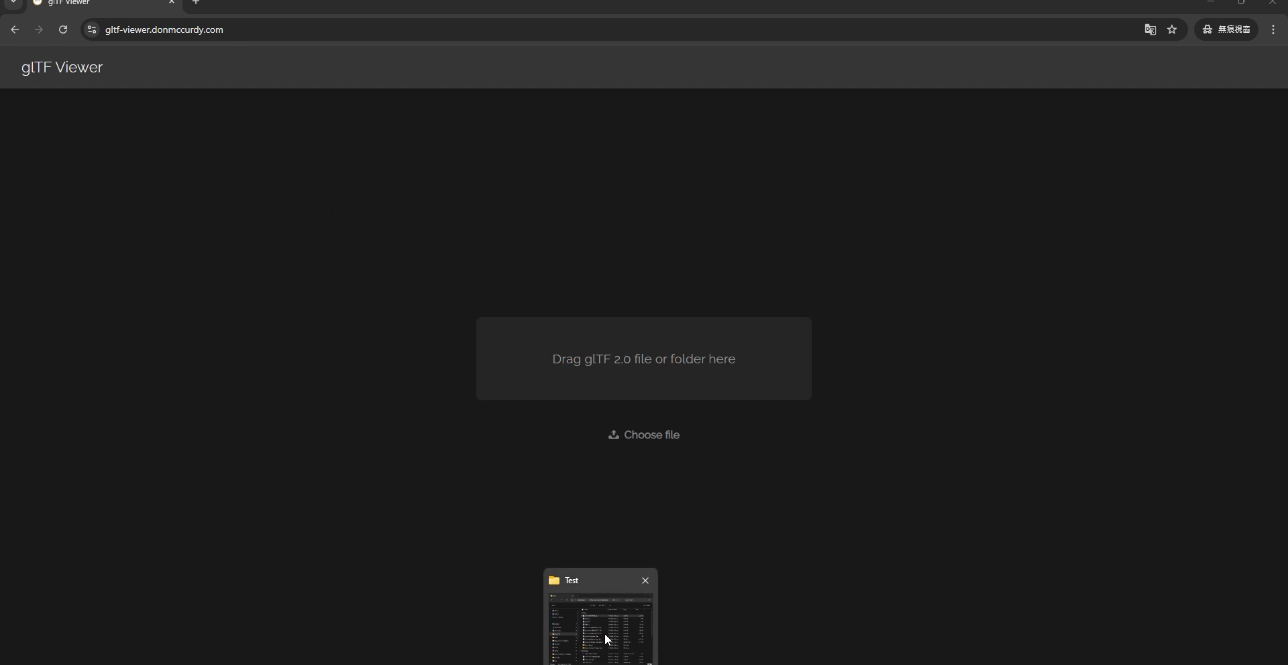
{"action": "left_click", "coordinate": [605, 633]}
{"action": "left_click_drag", "start_coordinate": [581, 341], "coordinate": [814, 435]}
Examine the exported model's crowns, striped trunks, seat and inner surface from several angles in the glTF Viewer
{"action": "left_click_drag", "start_coordinate": [612, 509], "coordinate": [416, 454]}
{"action": "left_click_drag", "start_coordinate": [768, 481], "coordinate": [402, 578]}
{"action": "left_click_drag", "start_coordinate": [791, 607], "coordinate": [900, 595]}
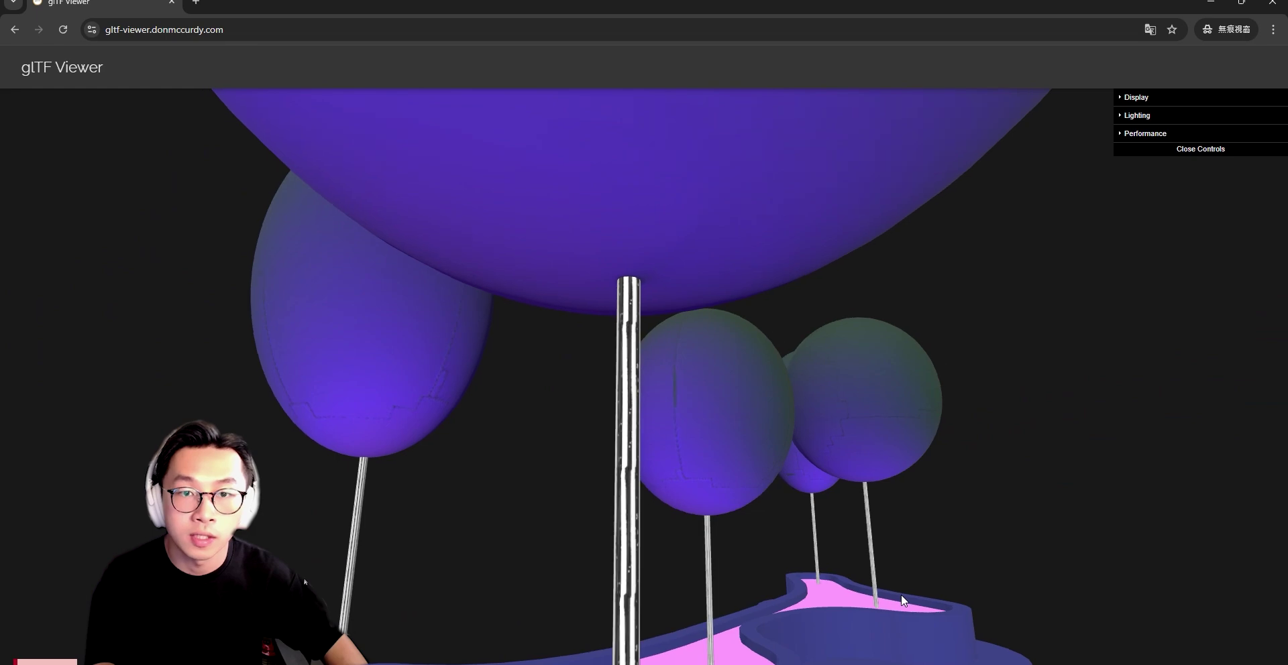
{"action": "left_click_drag", "start_coordinate": [633, 571], "coordinate": [1105, 497]}
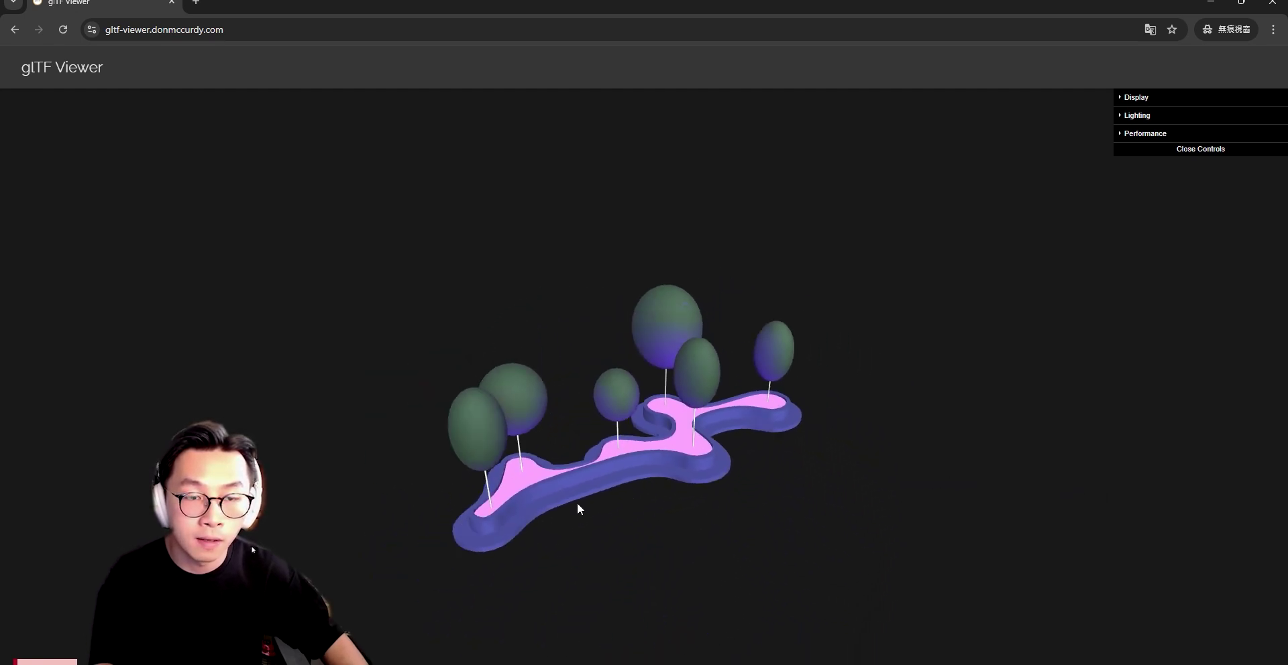